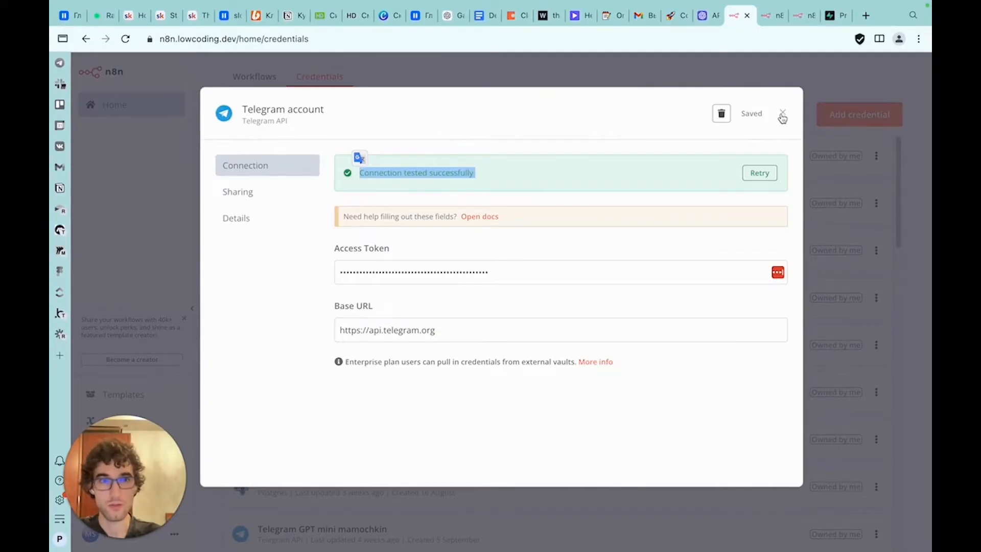
Rename the Telegram credential to "Telegram Club" and save it
click(327, 110)
double_click(304, 114)
text(Club)
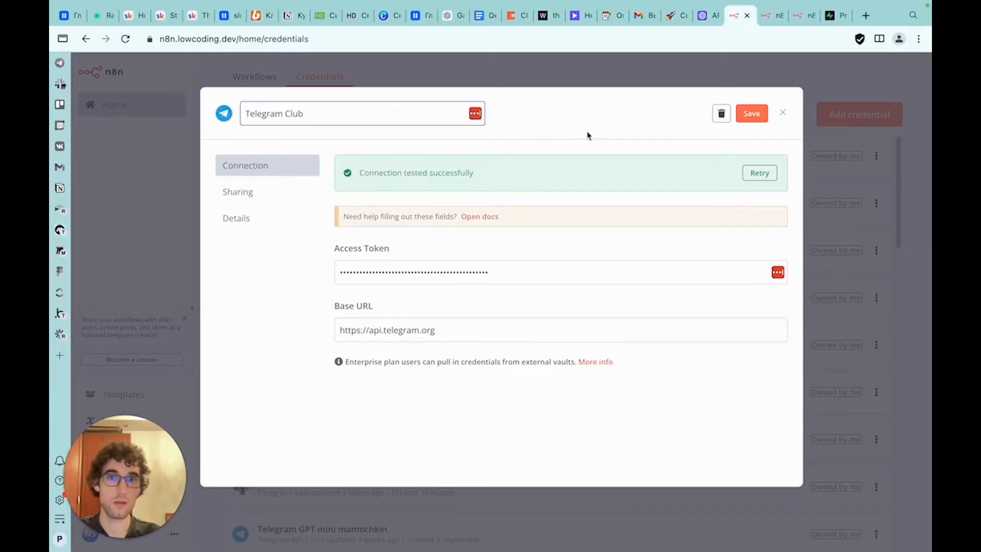
click(751, 115)
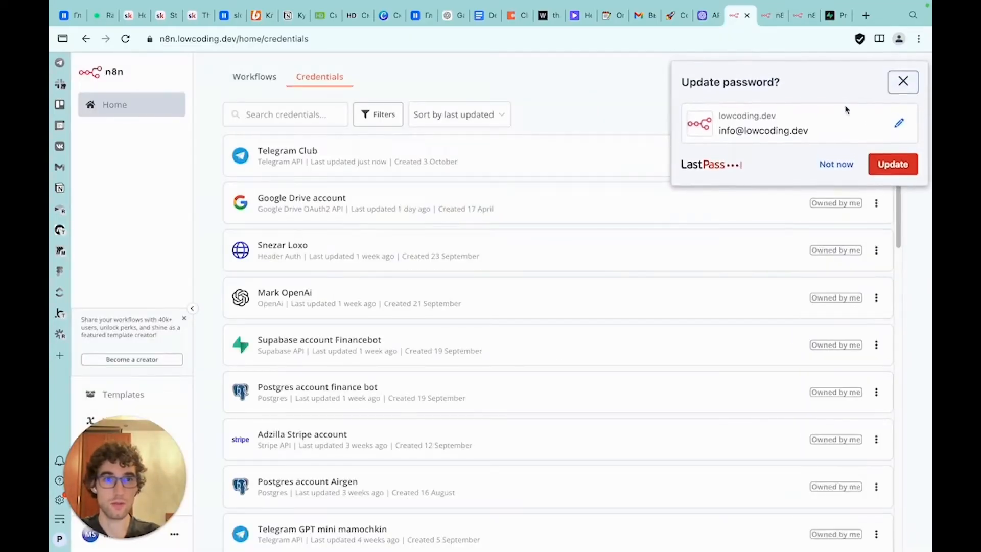
Create a new OpenAi credential by pasting the API key, then save and close it
click(818, 120)
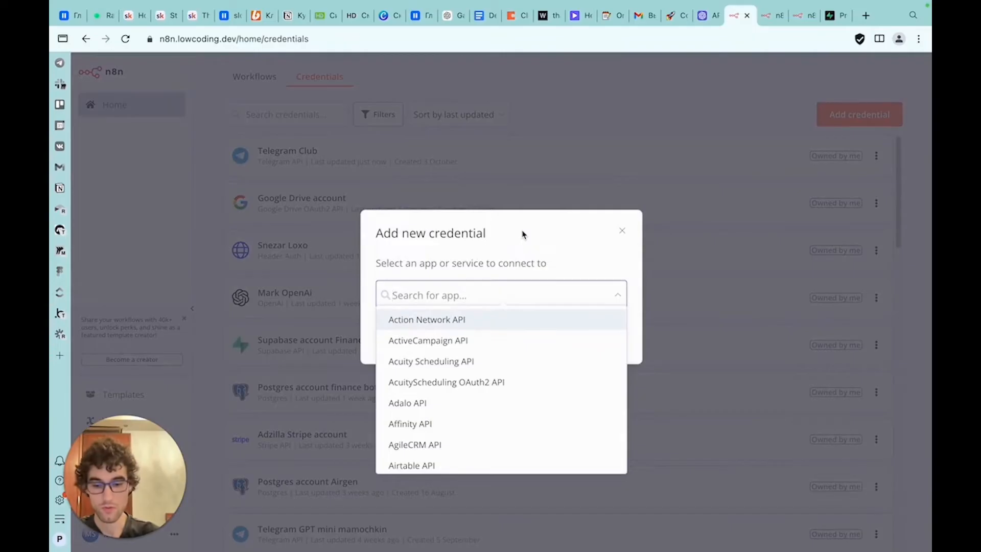
text(open)
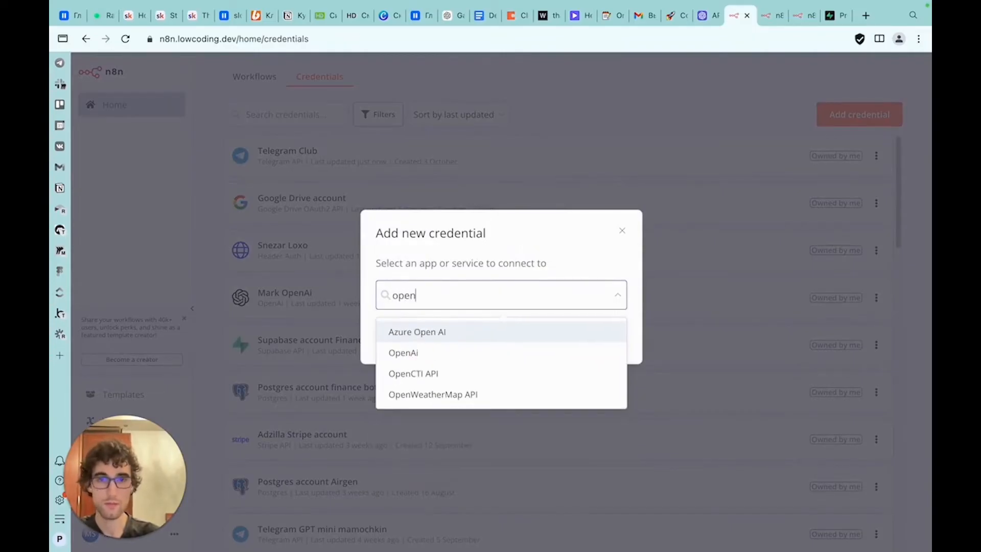
click(525, 352)
click(594, 336)
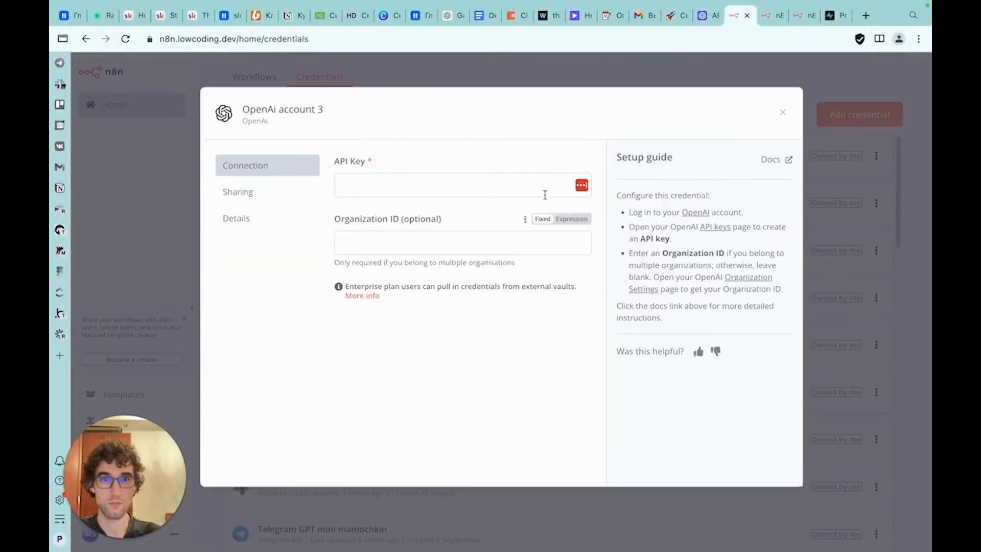
click(555, 189)
key(ctrl+v)
click(751, 114)
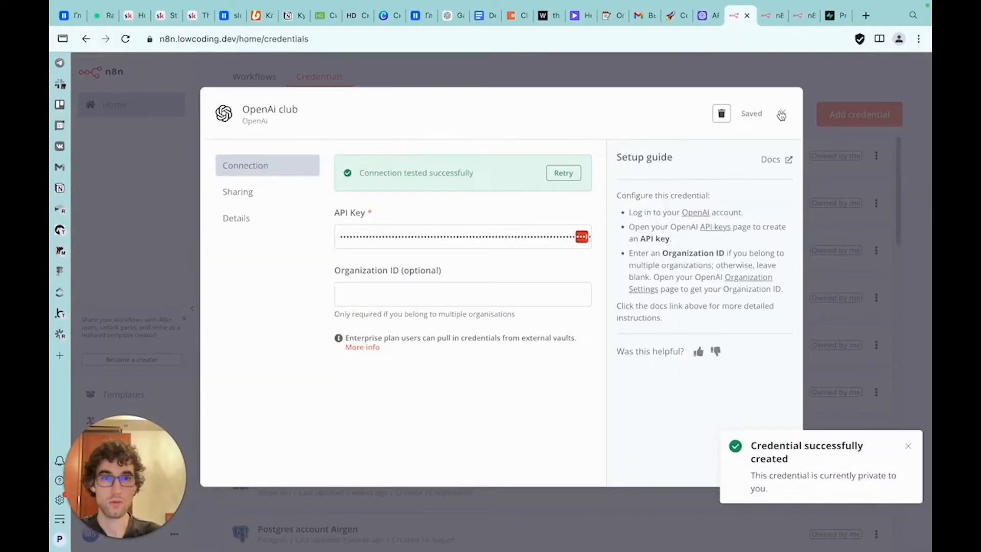
click(781, 114)
click(833, 15)
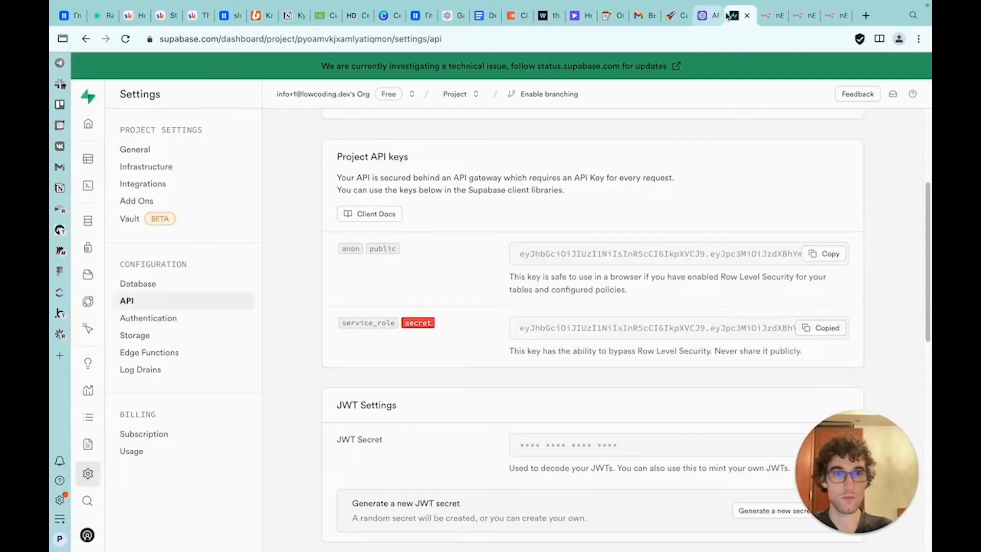
click(771, 15)
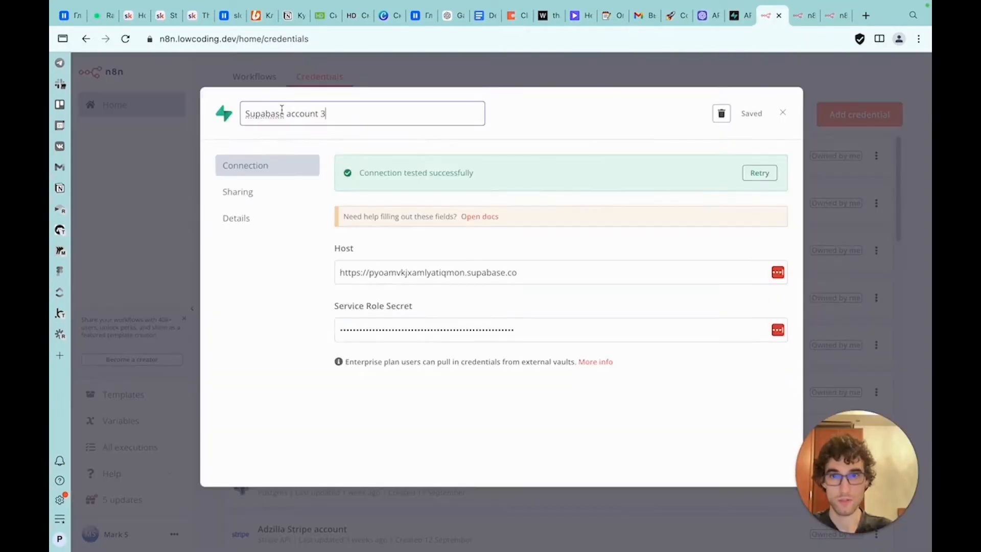
key(BackSpace)
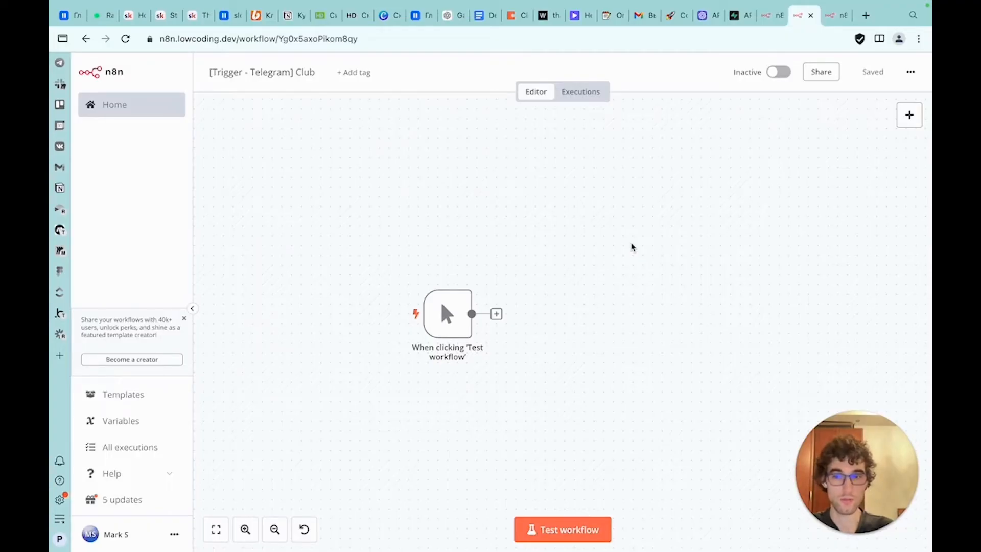
Rename the first sticky note in the workflow to "Get message from Telegram"
drag(633, 308, 587, 202)
drag(610, 267, 565, 180)
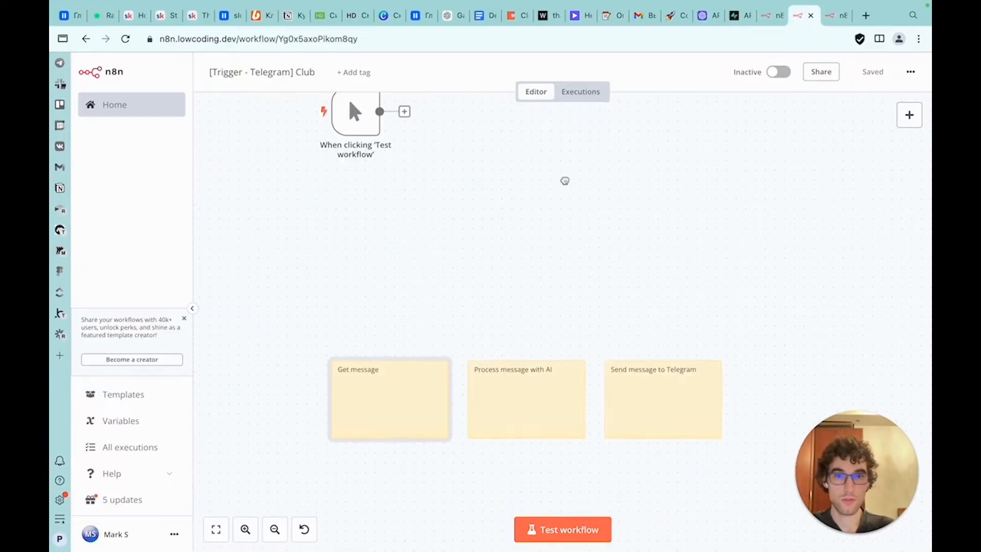
double_click(405, 394)
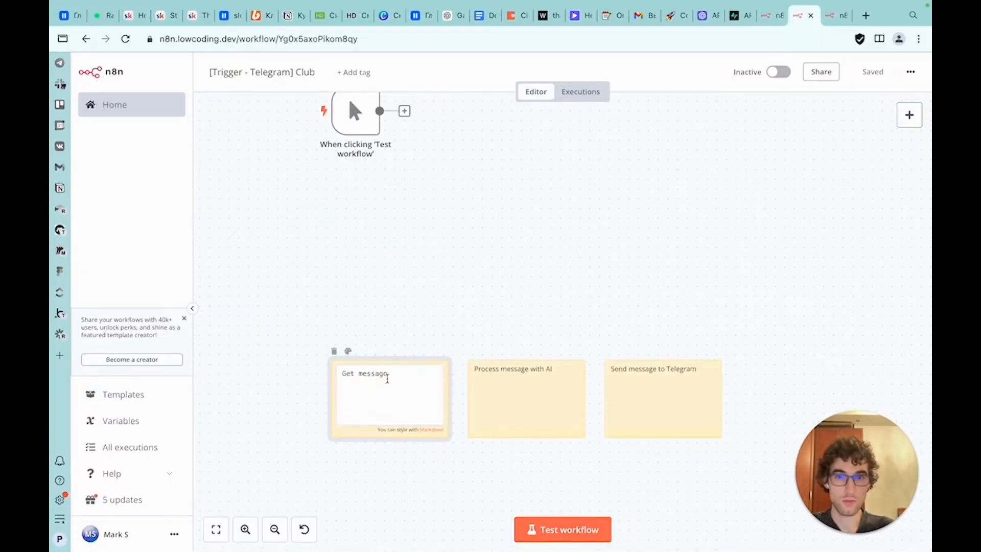
text(from Telegram)
click(449, 313)
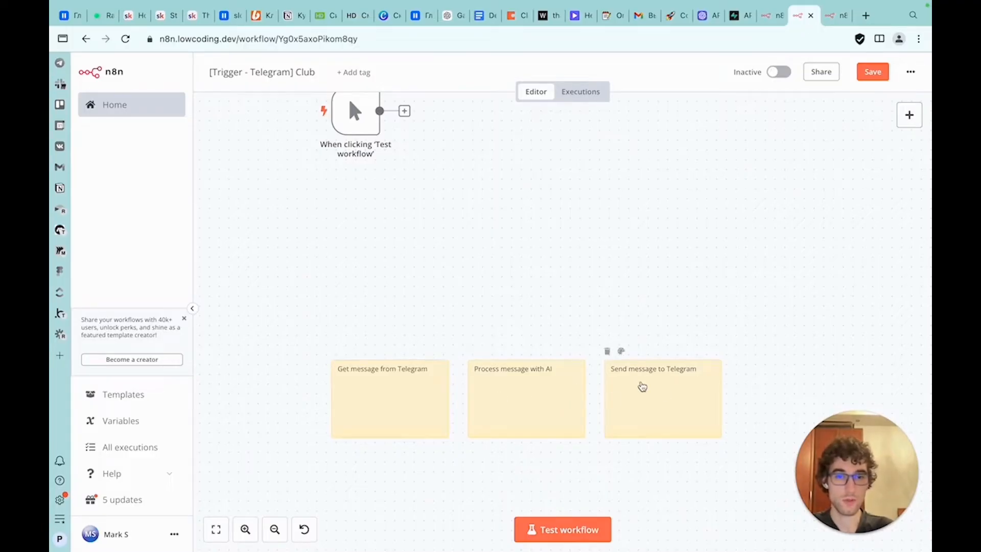
Add a Telegram Trigger node that fires on new messages
scroll(530, 182, up, 1)
click(909, 114)
text(Telegr)
click(746, 185)
scroll(761, 475, down, 10)
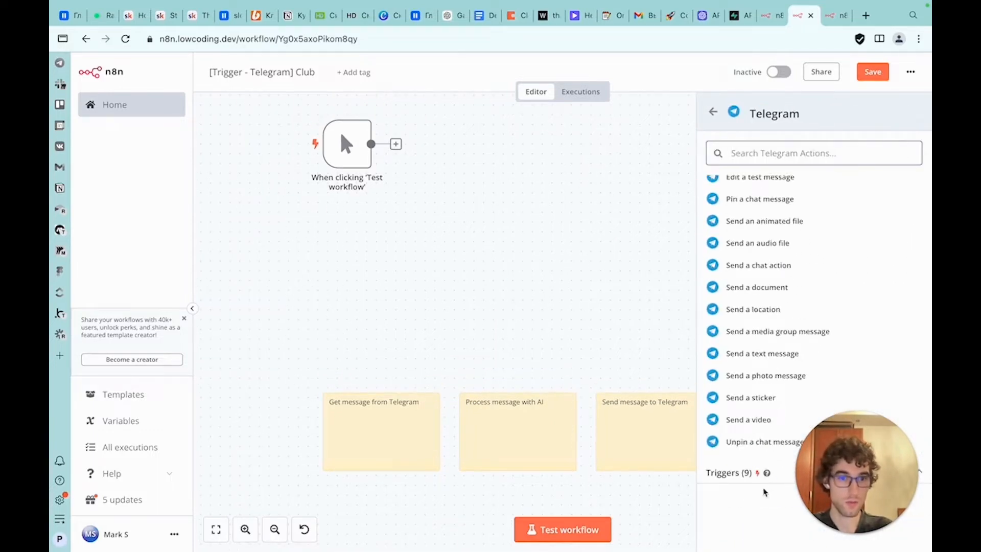
click(746, 476)
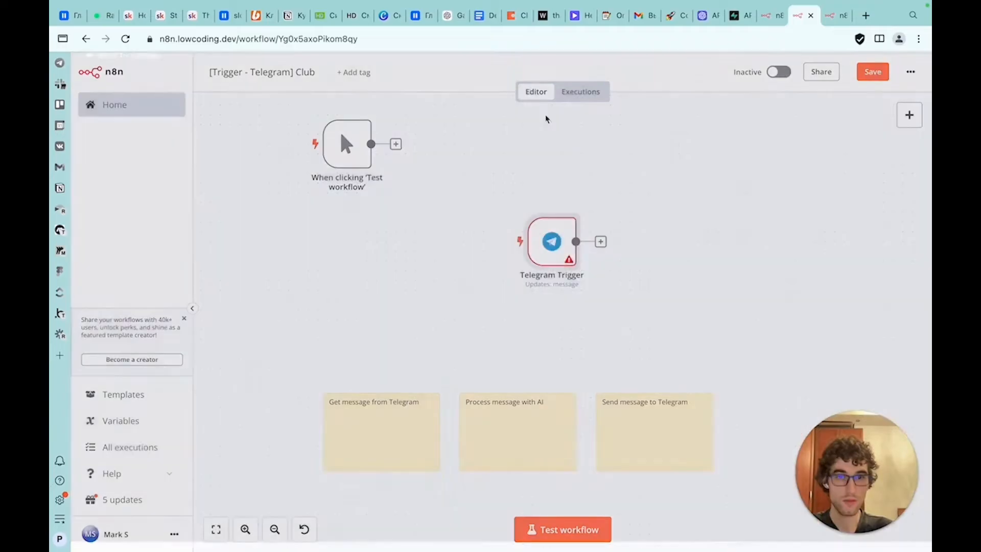
Open the Telegram Trigger node and set its credential to Telegram Club
click(353, 110)
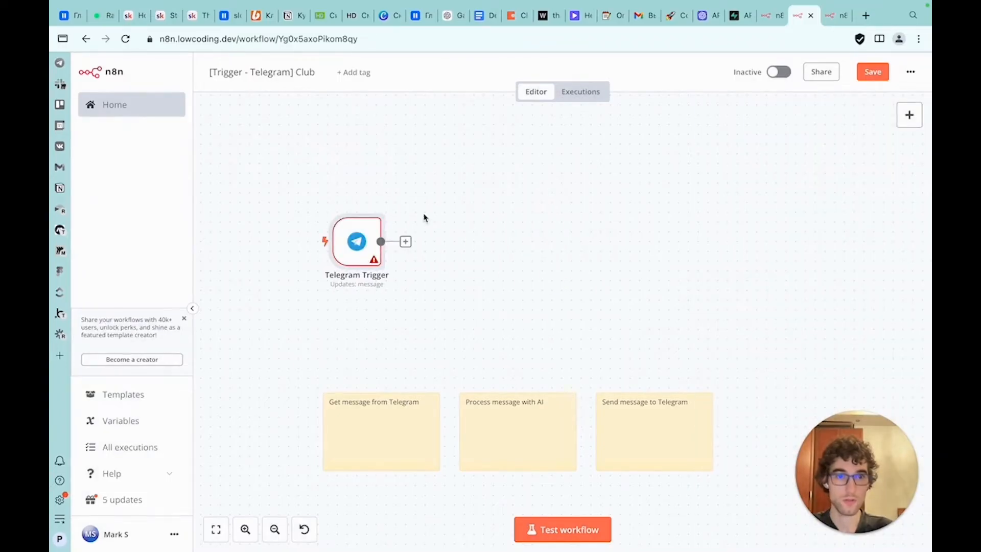
double_click(357, 241)
click(364, 177)
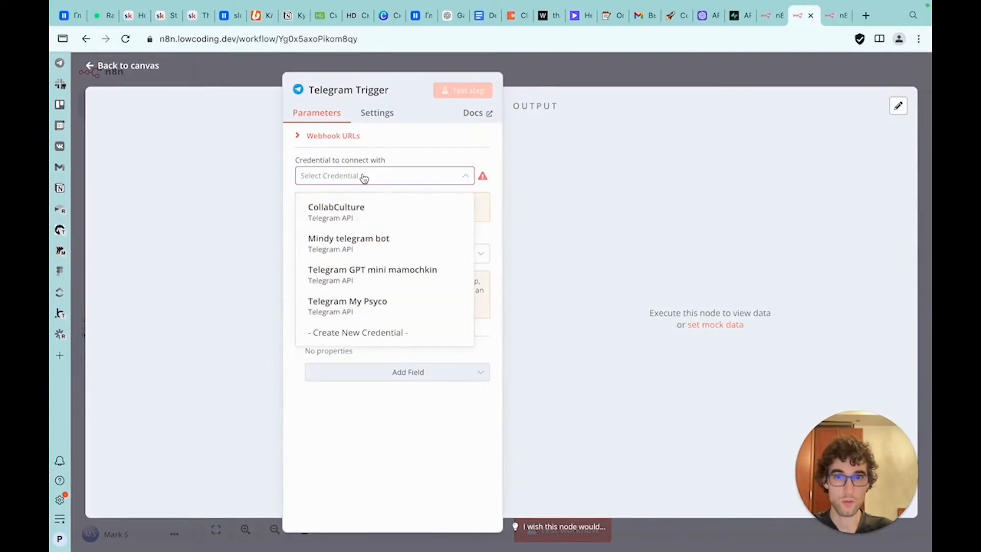
click(330, 136)
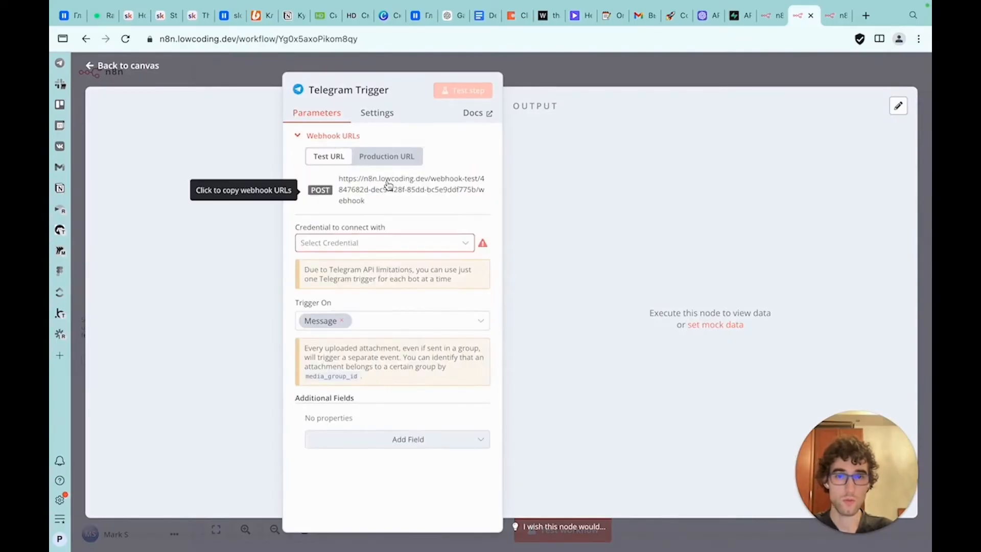
click(373, 247)
click(373, 341)
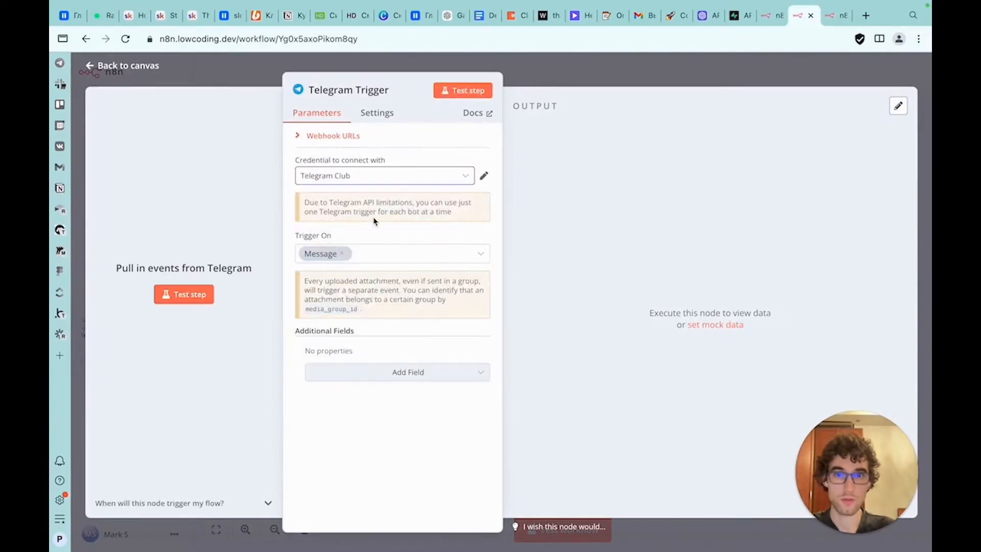
Close the trigger node and save the workflow
click(359, 137)
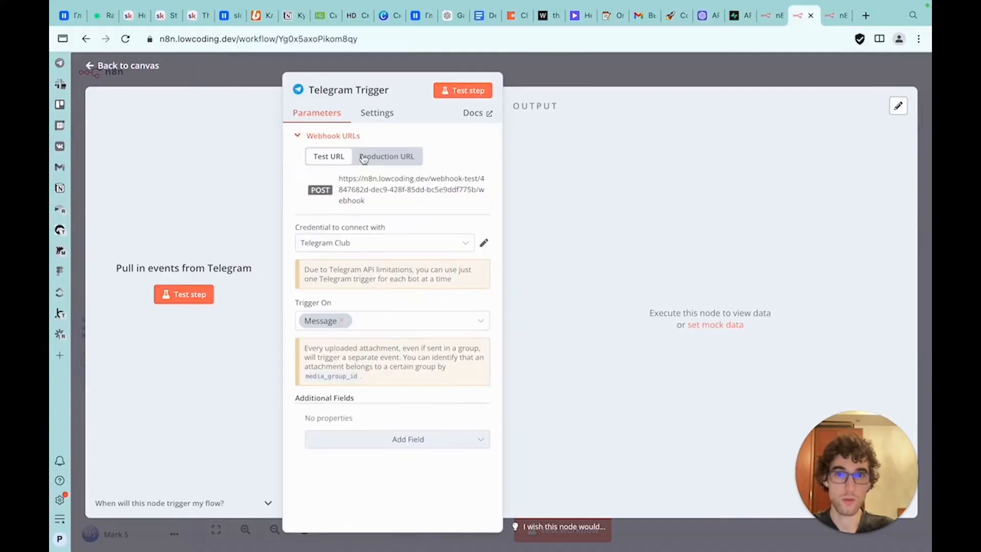
click(574, 75)
click(868, 73)
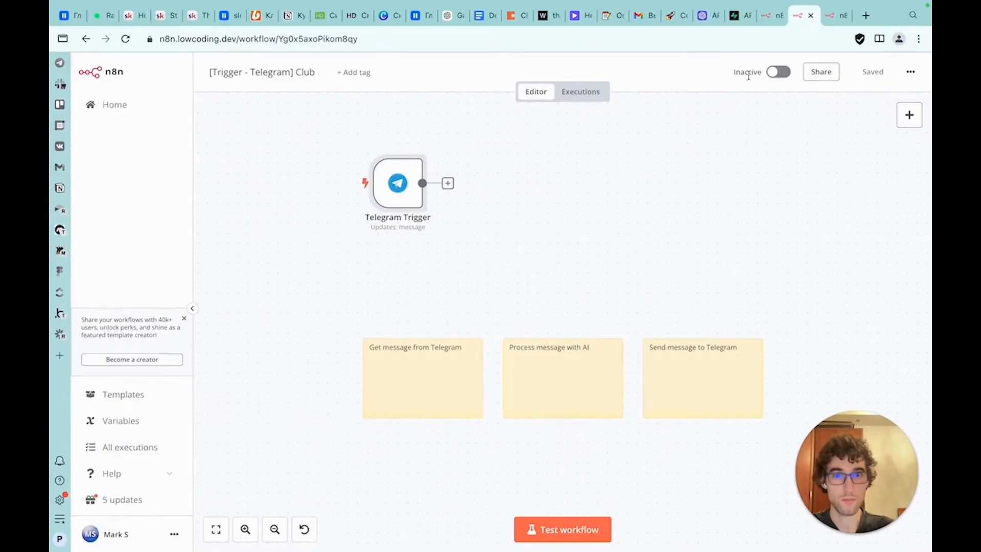
Activate the workflow and open its executions list
click(778, 74)
click(580, 91)
Switch to the Telegram app's Test bot chat and back to the browser
key(super+Tab)
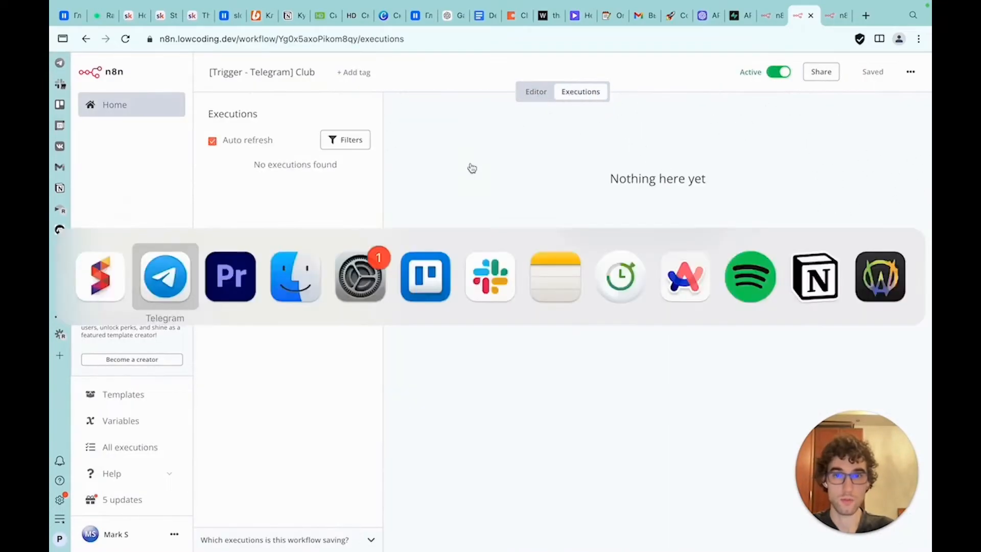
click(510, 536)
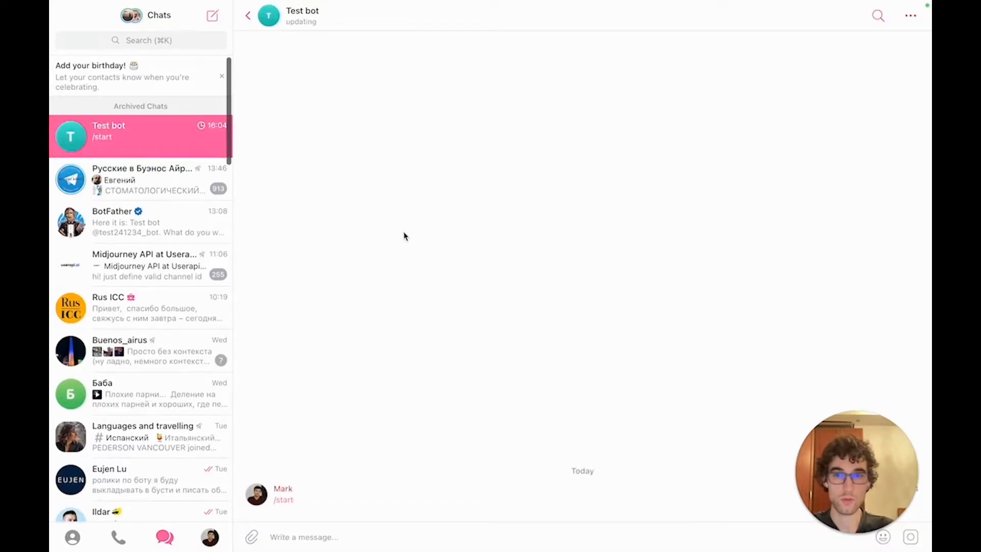
key(super+Tab)
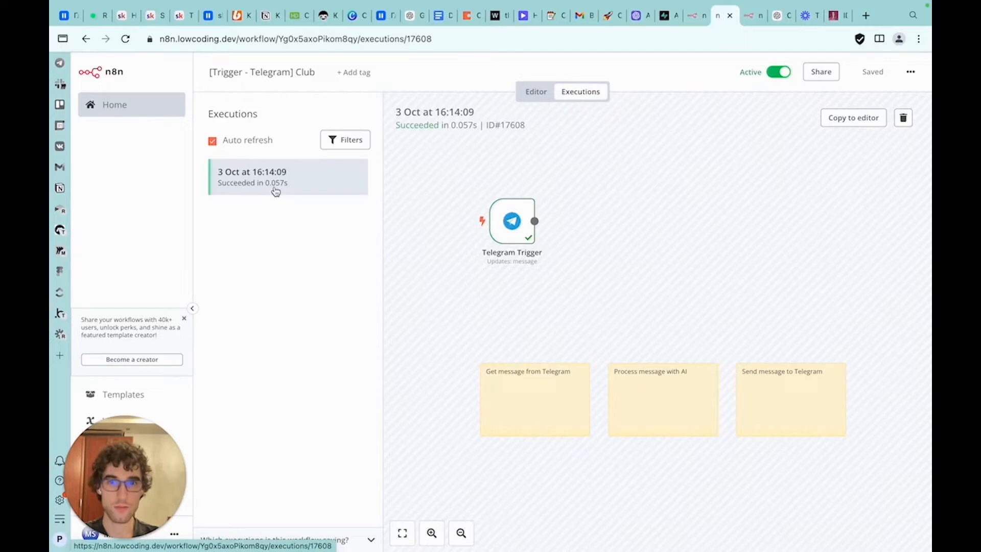
Open the Telegram Trigger in the latest execution and inspect the received message data
double_click(510, 233)
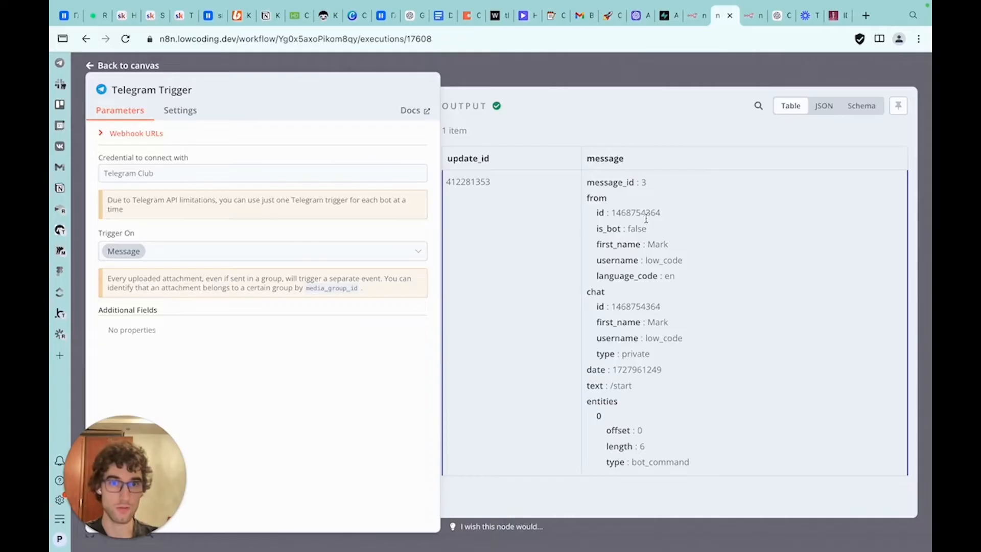
drag(586, 291, 674, 357)
click(654, 275)
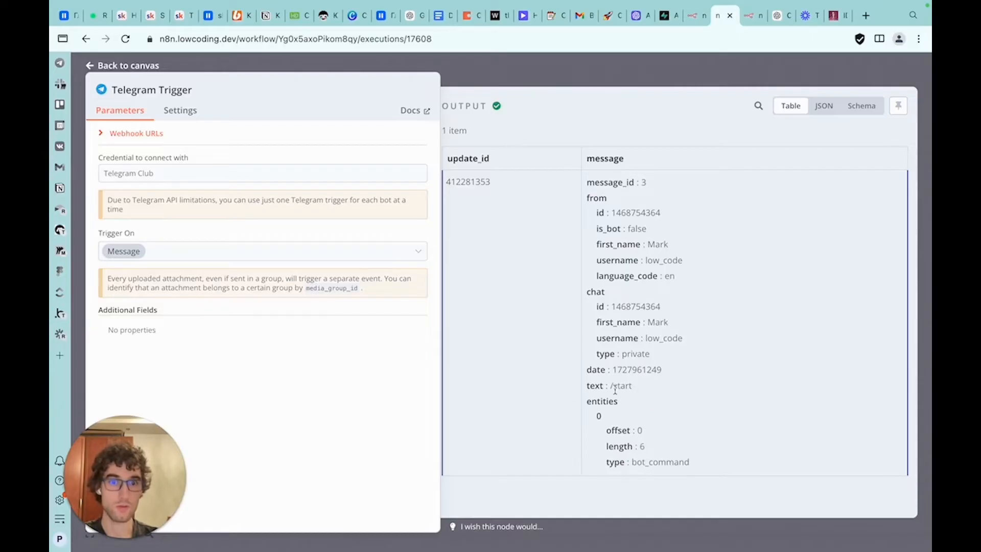
key(Escape)
Add an OpenAI "Message a model" node and connect it after the Telegram Trigger
click(534, 93)
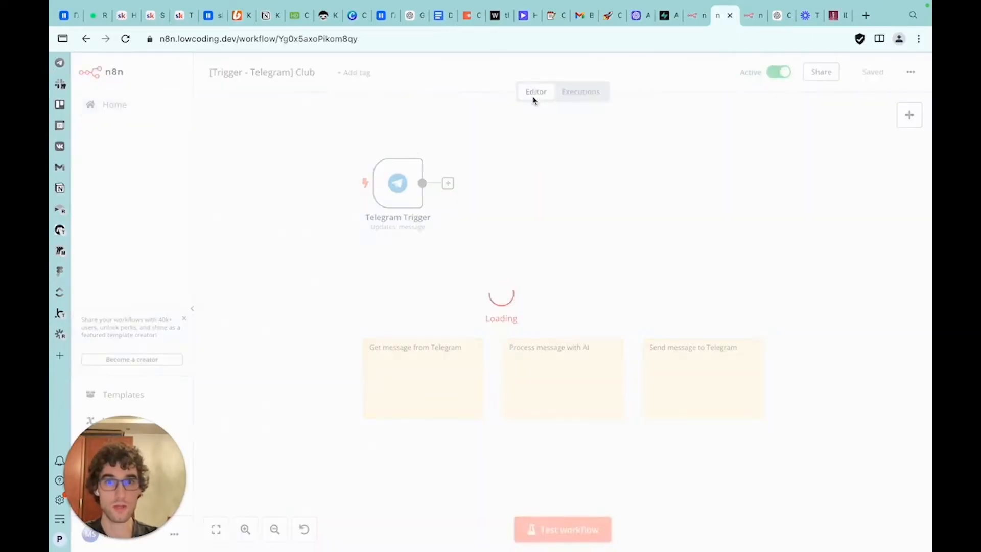
click(916, 119)
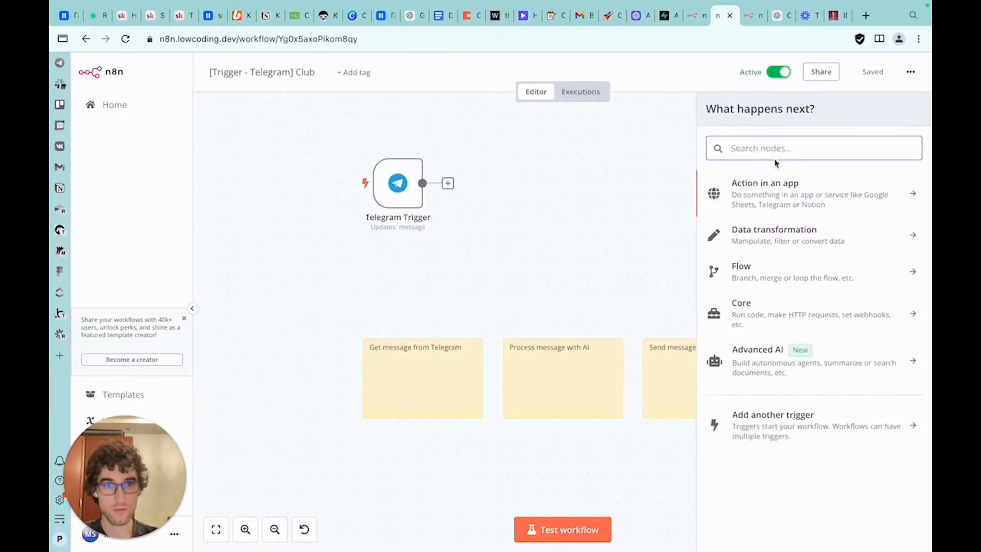
text(ope)
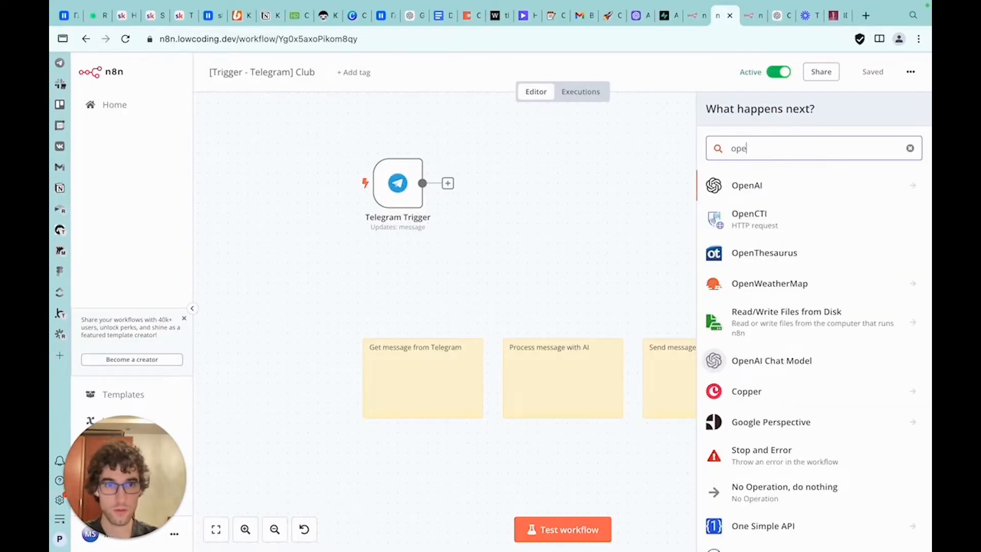
click(747, 185)
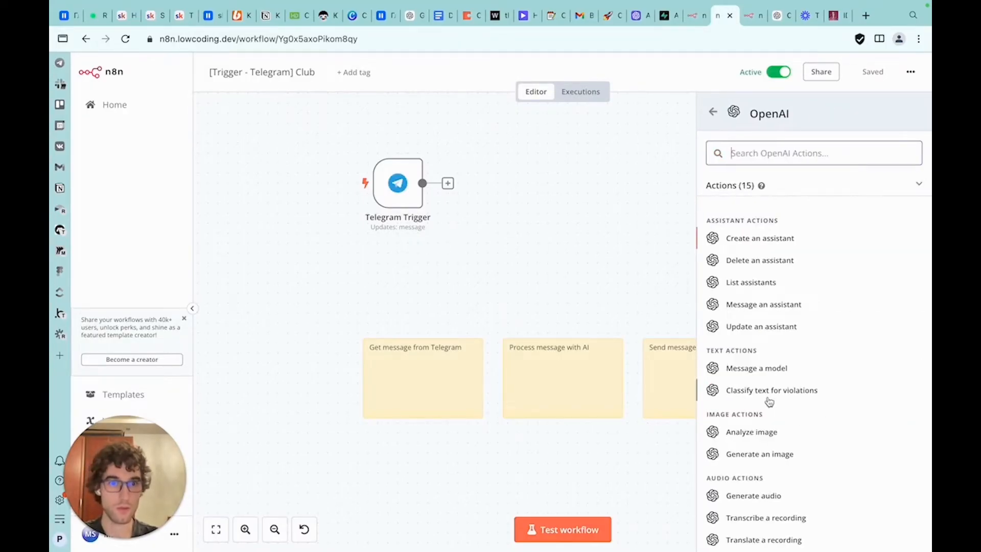
click(760, 375)
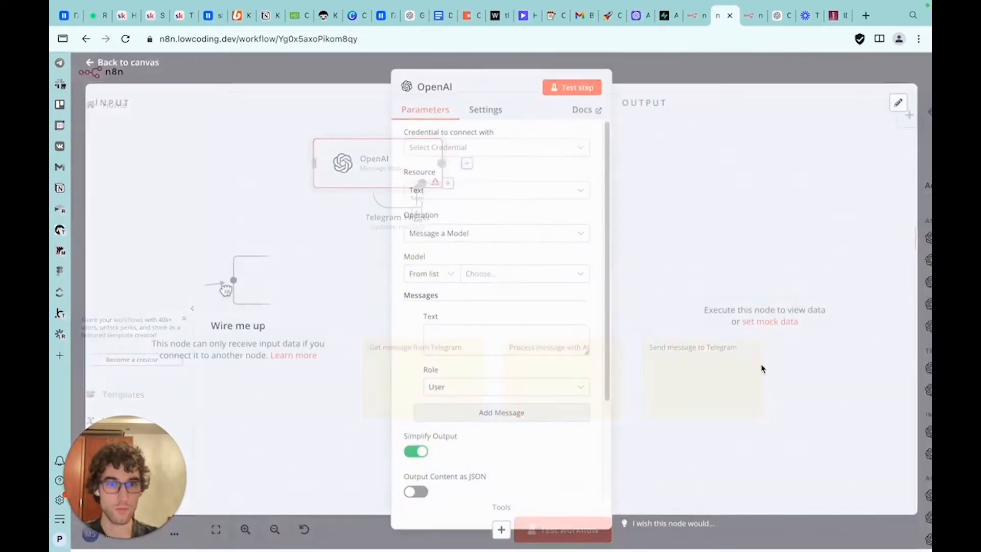
click(718, 85)
drag(382, 175, 517, 182)
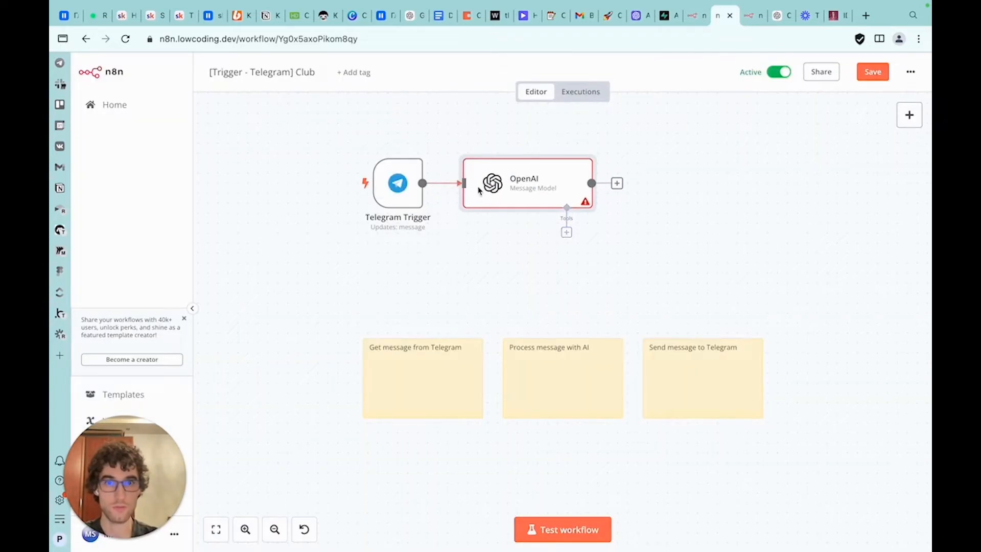
Set the OpenAI node's credential to OpenAi club and its model to GPT-4O-MINI
double_click(516, 191)
click(506, 158)
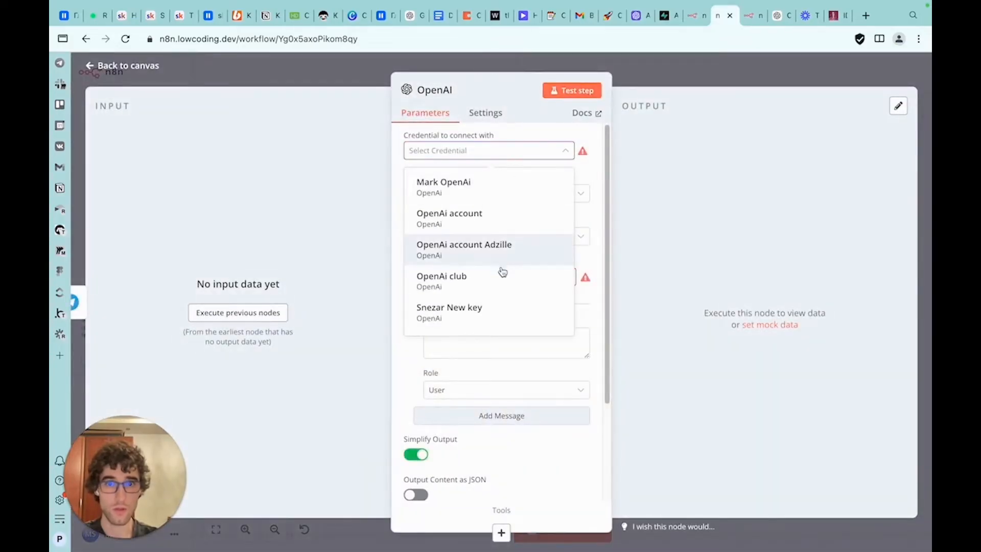
click(499, 282)
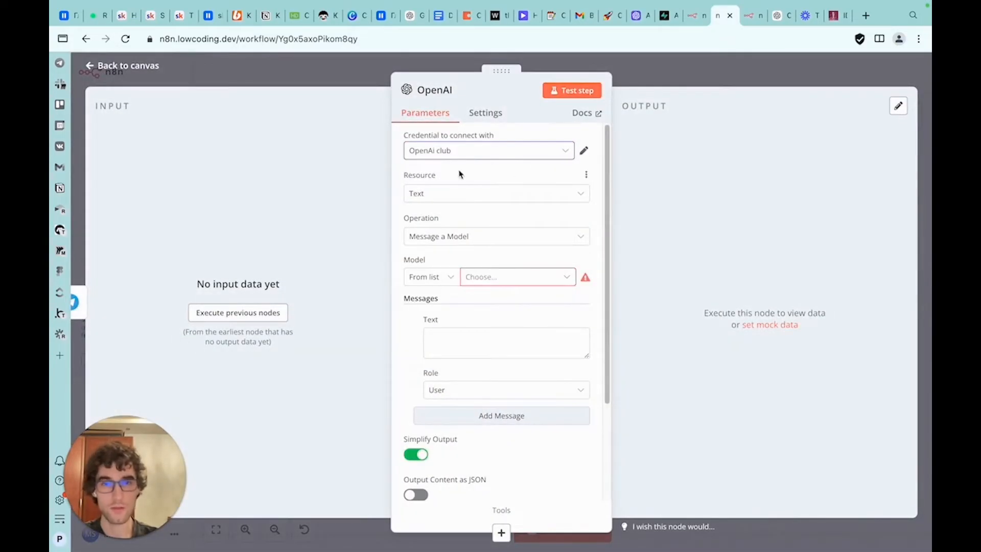
click(485, 263)
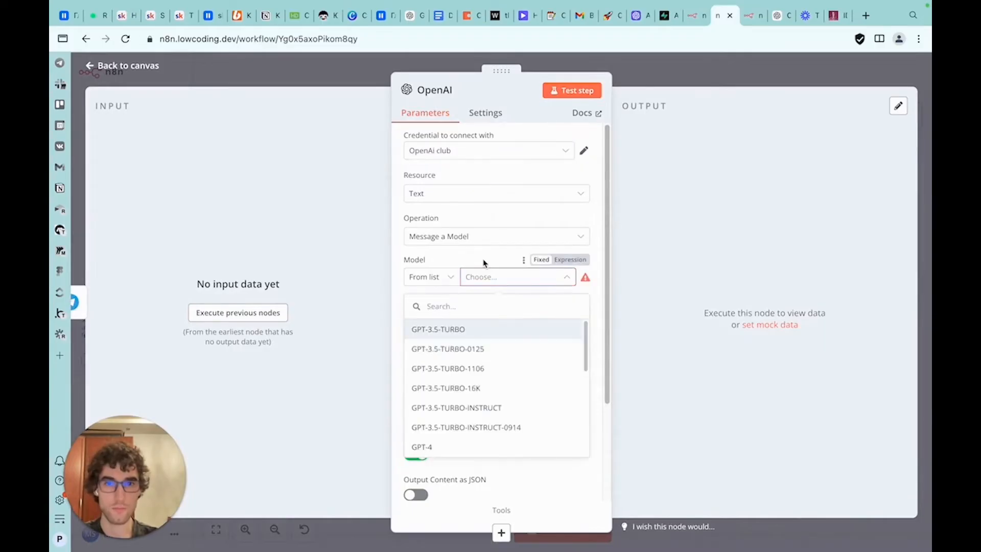
scroll(482, 419, down, 5)
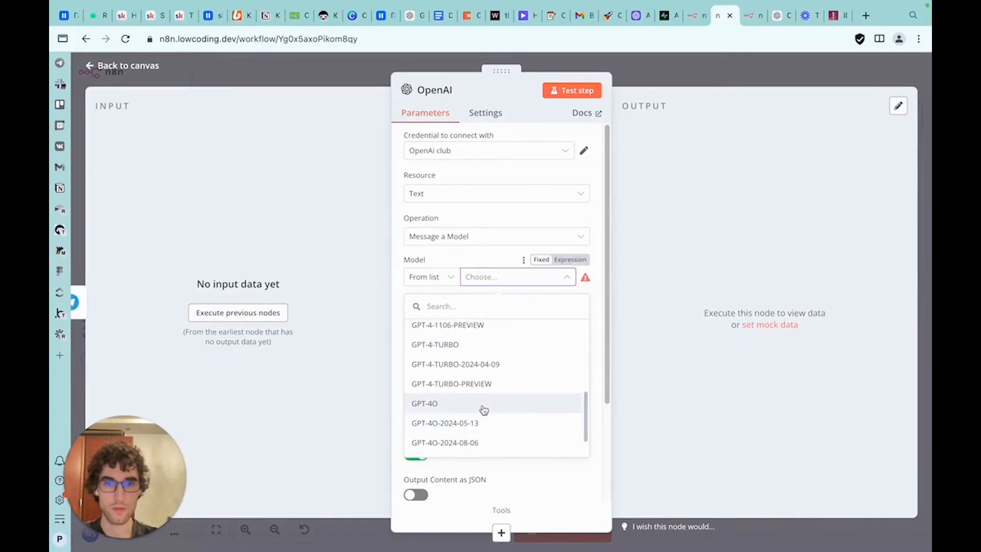
scroll(484, 410, up, 2)
scroll(484, 419, down, 4)
click(483, 429)
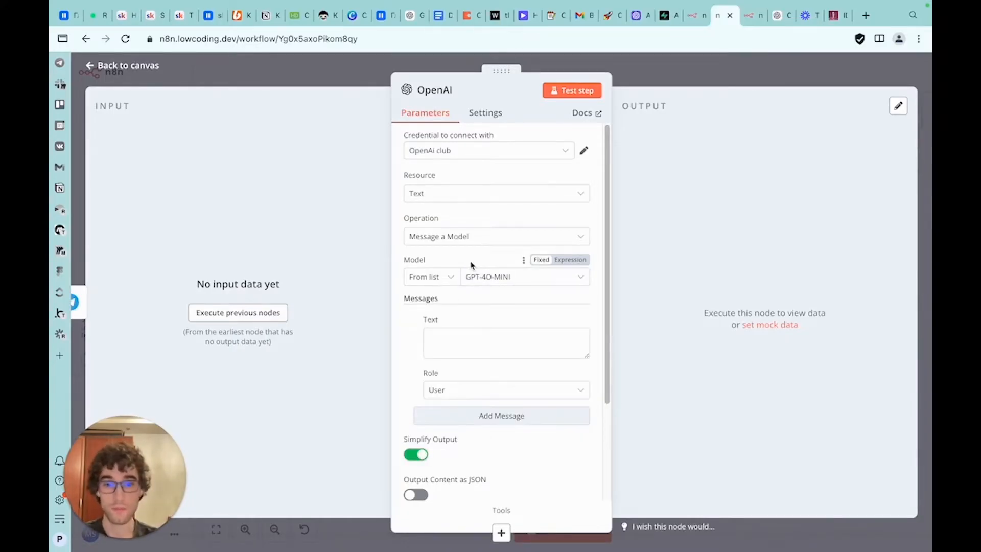
scroll(470, 264, down, 3)
scroll(452, 367, up, 3)
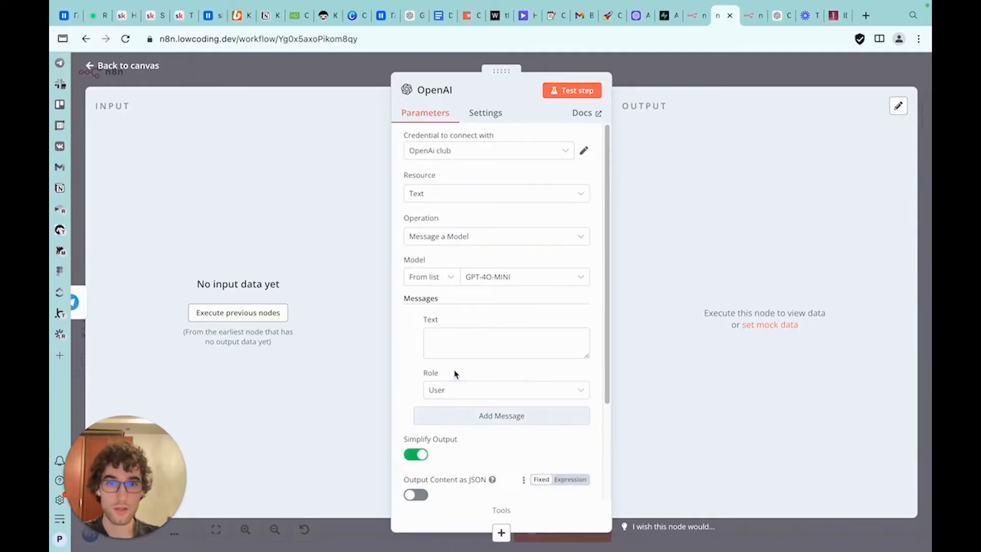
key(Escape)
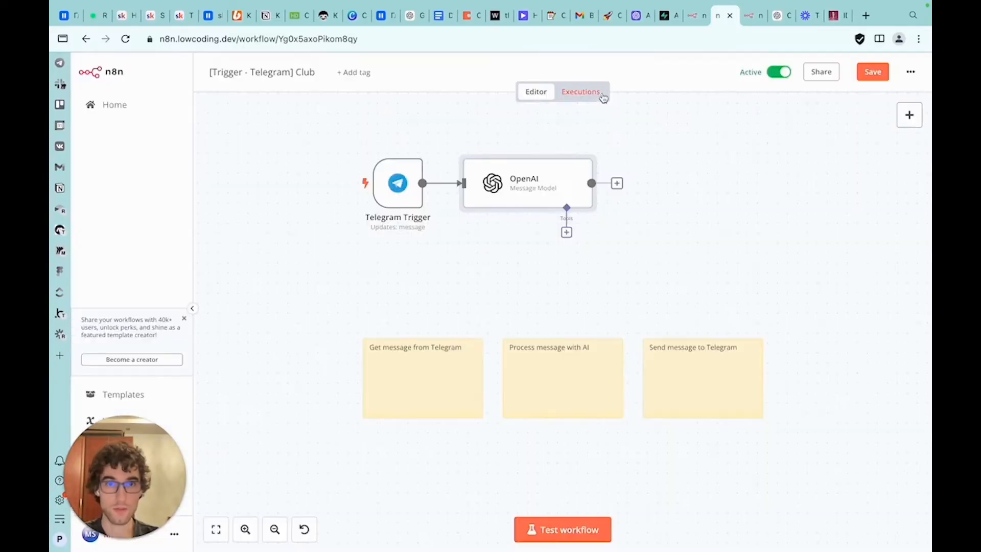
Copy the Telegram Trigger's output data from the latest execution and return to the editor
click(596, 94)
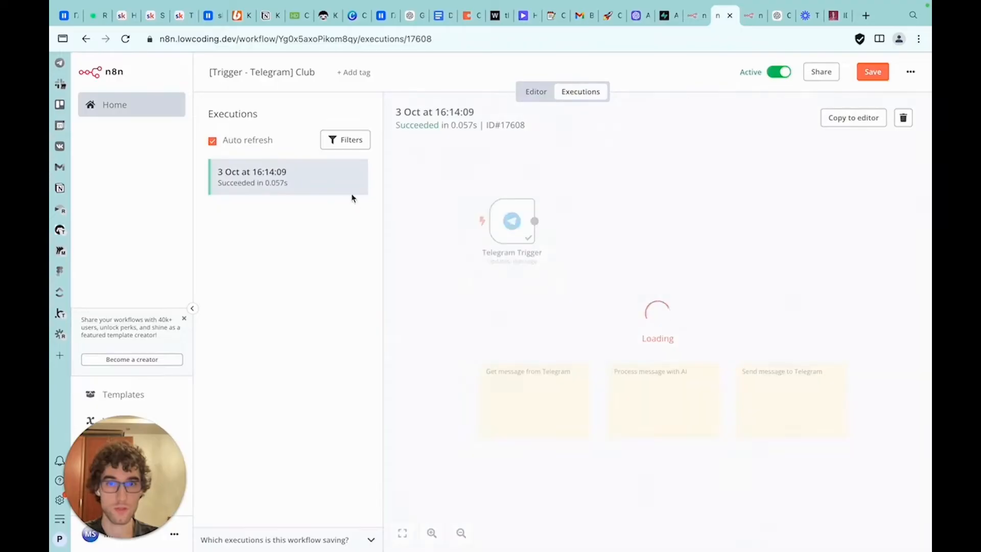
double_click(523, 235)
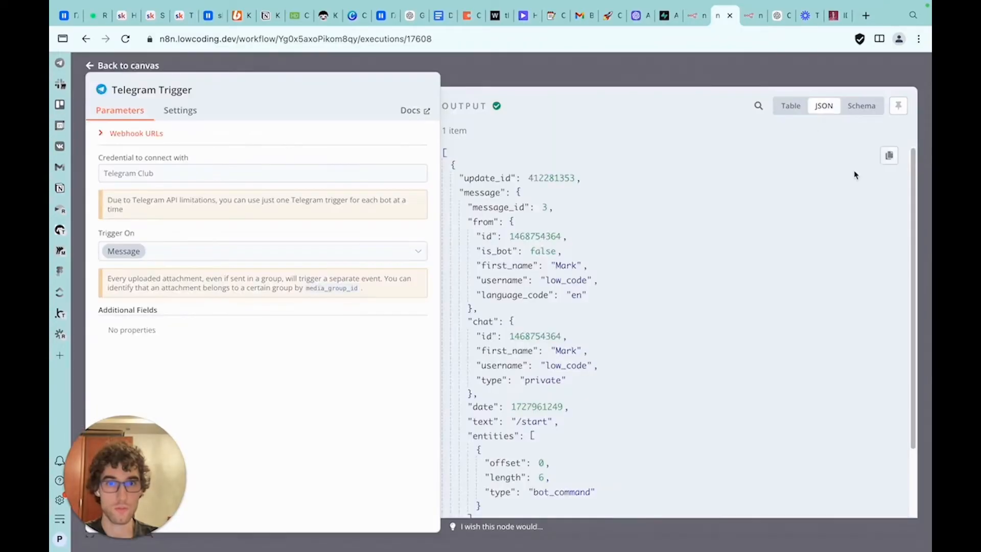
click(889, 157)
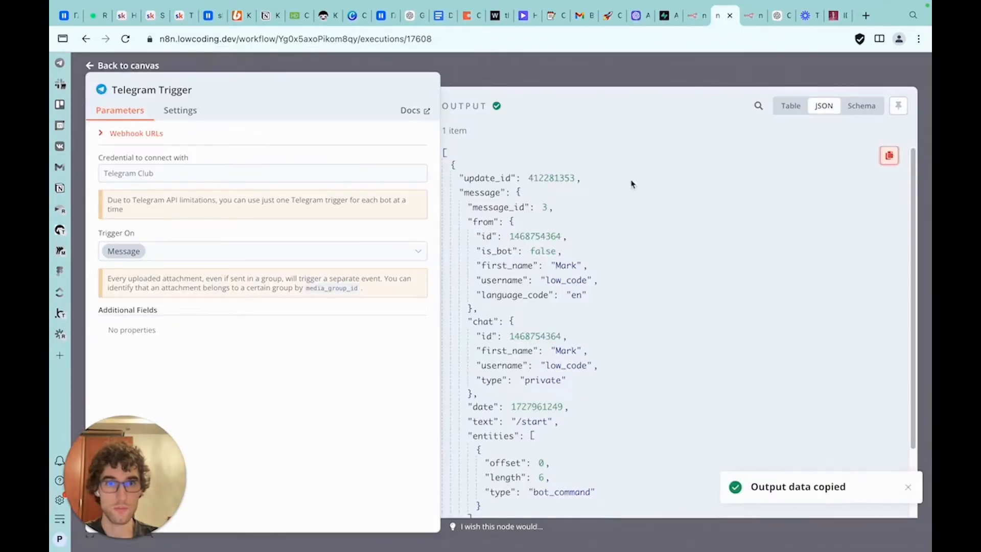
click(618, 74)
click(543, 94)
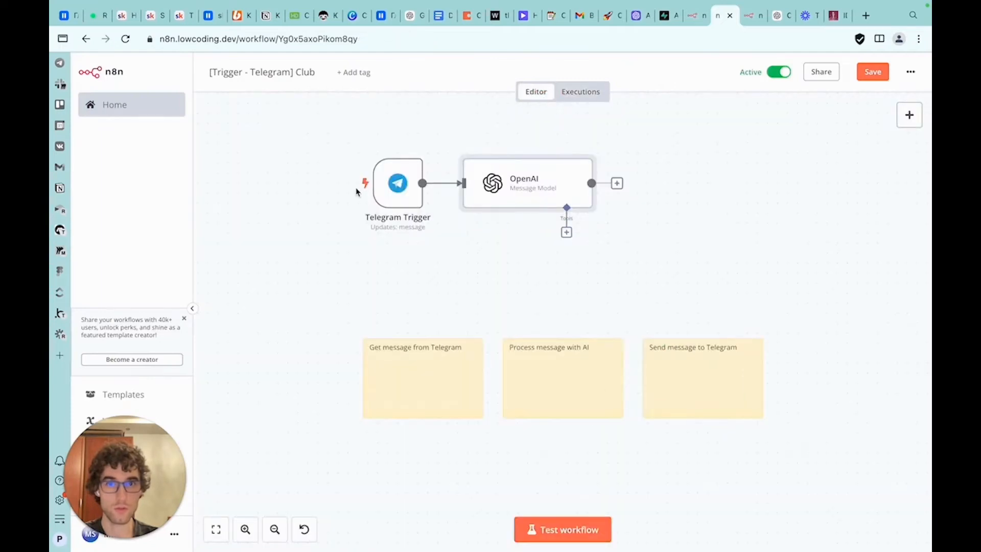
Paste the copied execution data into the Telegram Trigger's output and save it as pinned data
double_click(398, 183)
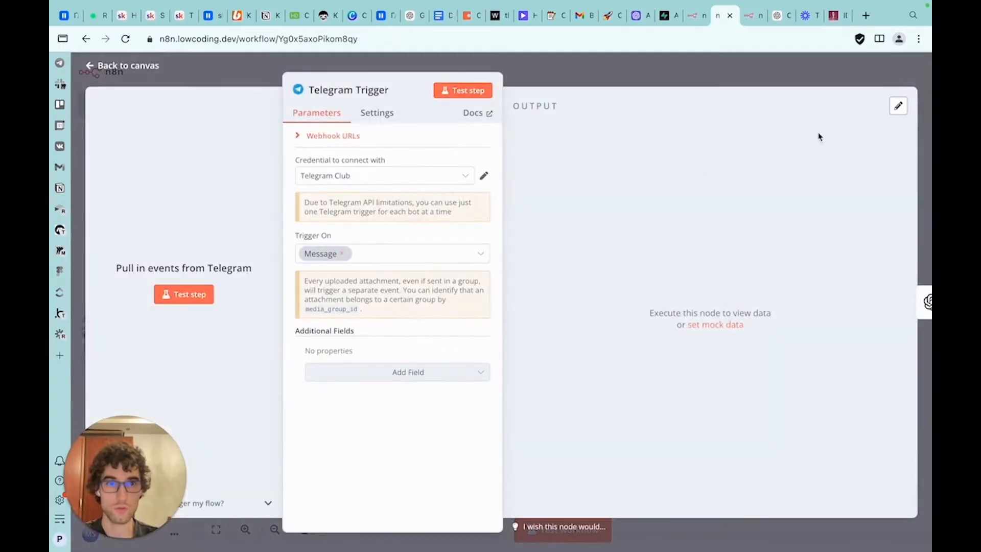
click(897, 106)
click(601, 208)
key(ctrl+a)
key(ctrl+v)
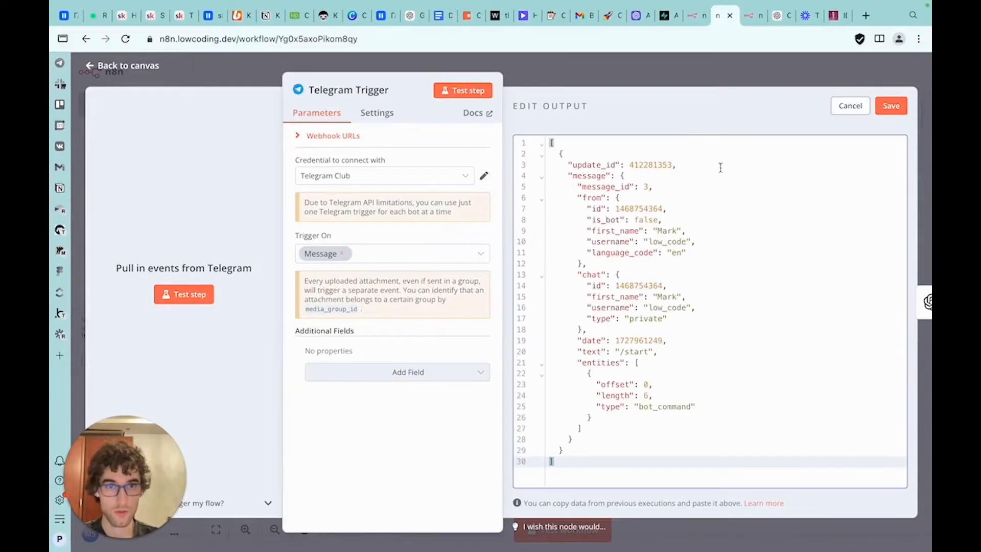
click(891, 107)
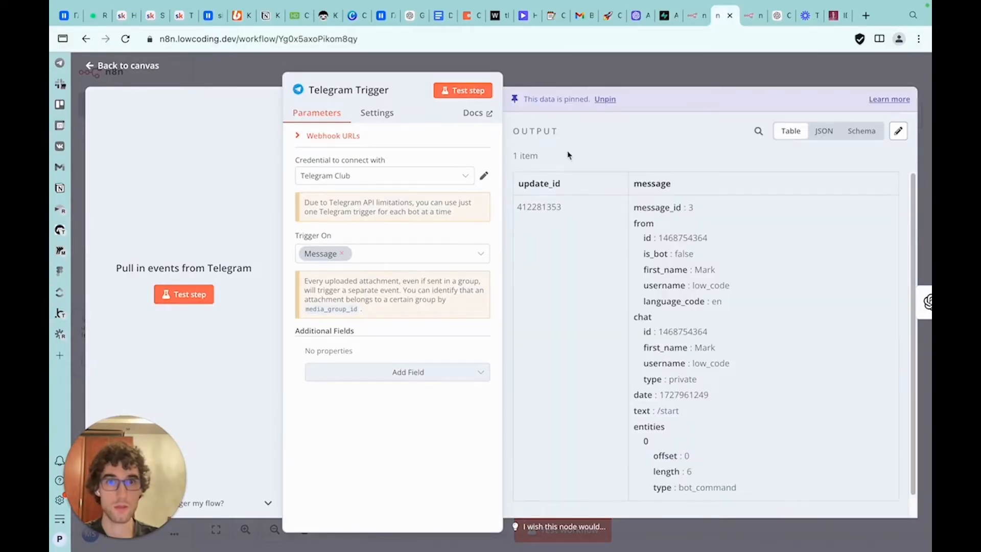
click(639, 80)
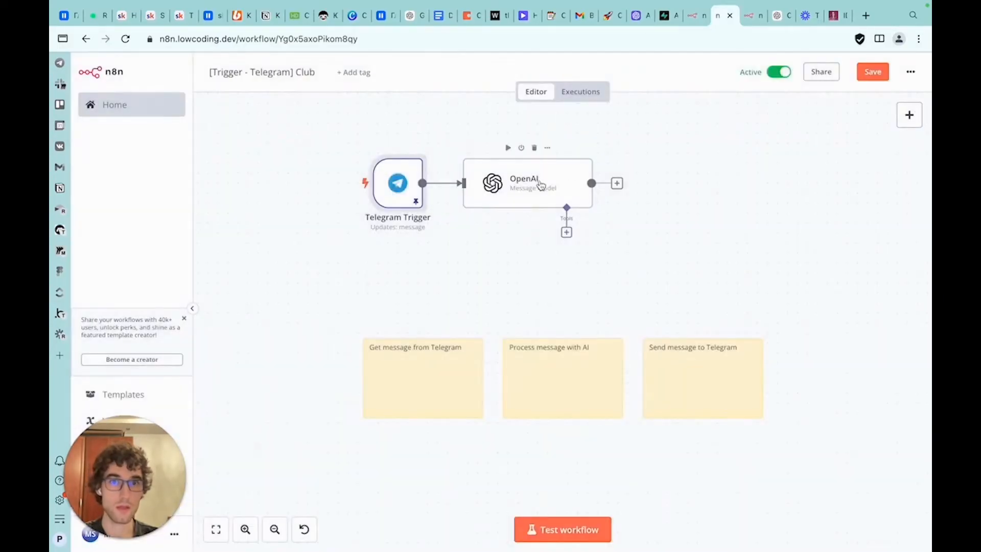
Map the Telegram message text field into the OpenAI node's message Text
double_click(534, 183)
scroll(235, 260, down, 2)
scroll(234, 260, up, 2)
click(442, 336)
scroll(247, 392, down, 2)
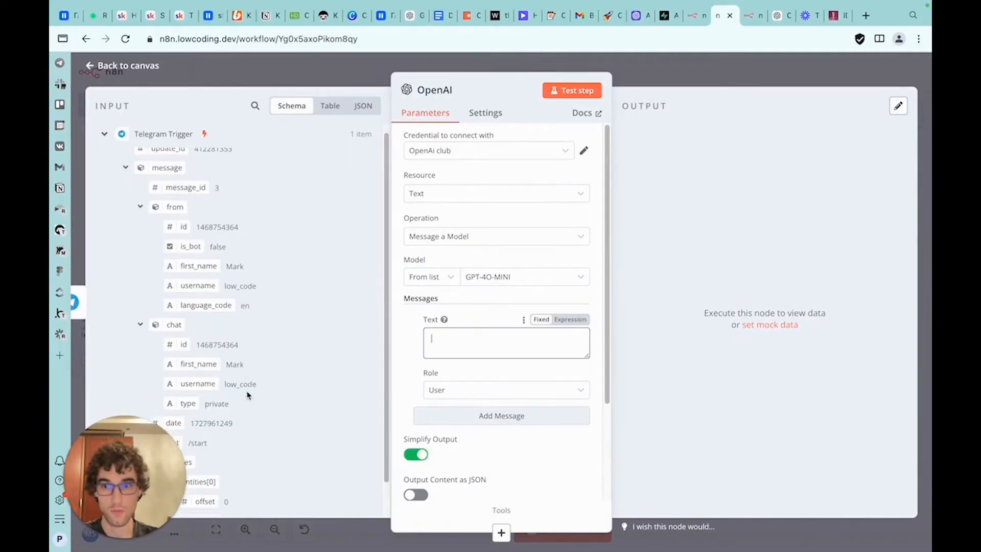
drag(169, 406, 459, 341)
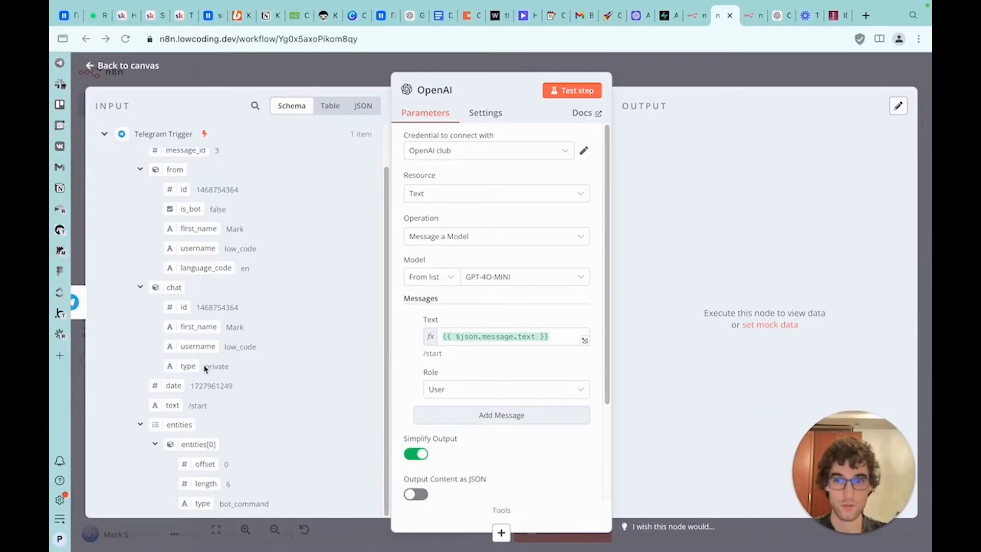
Replace the Text expression's $json reference with a reference to the $('Telegram Trigger') node
double_click(474, 337)
click(486, 337)
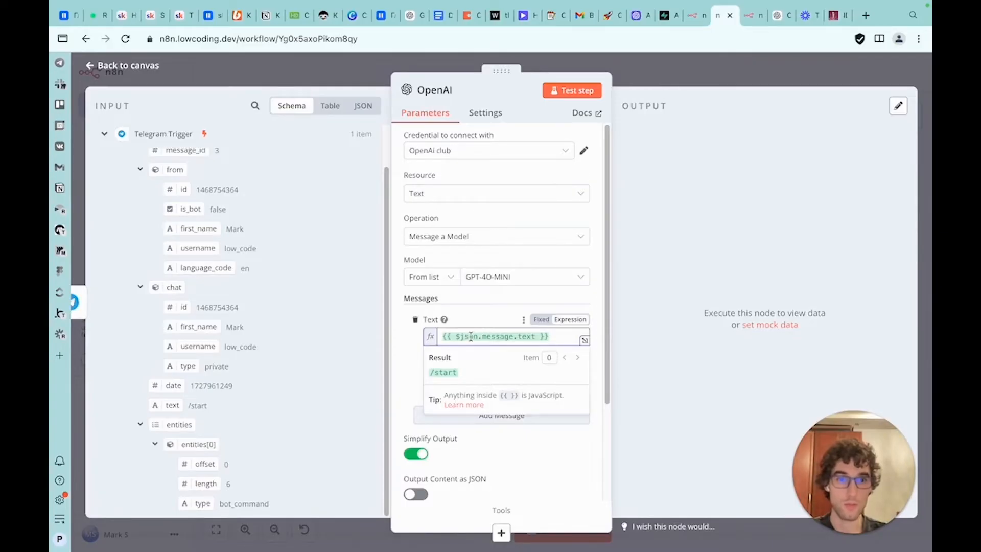
double_click(471, 337)
key(BackSpace)
click(490, 276)
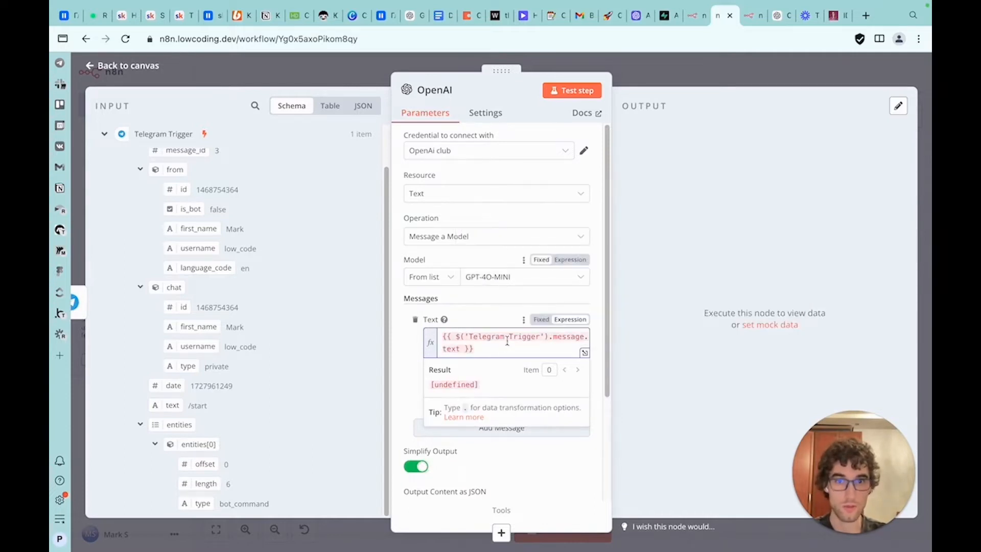
key(ctrl+z)
drag(521, 337, 462, 337)
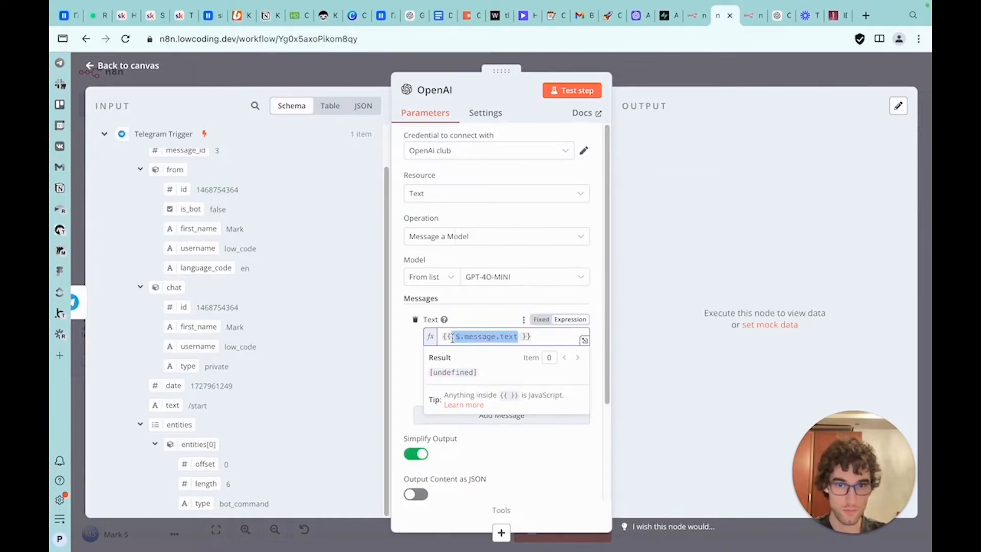
key(BackSpace)
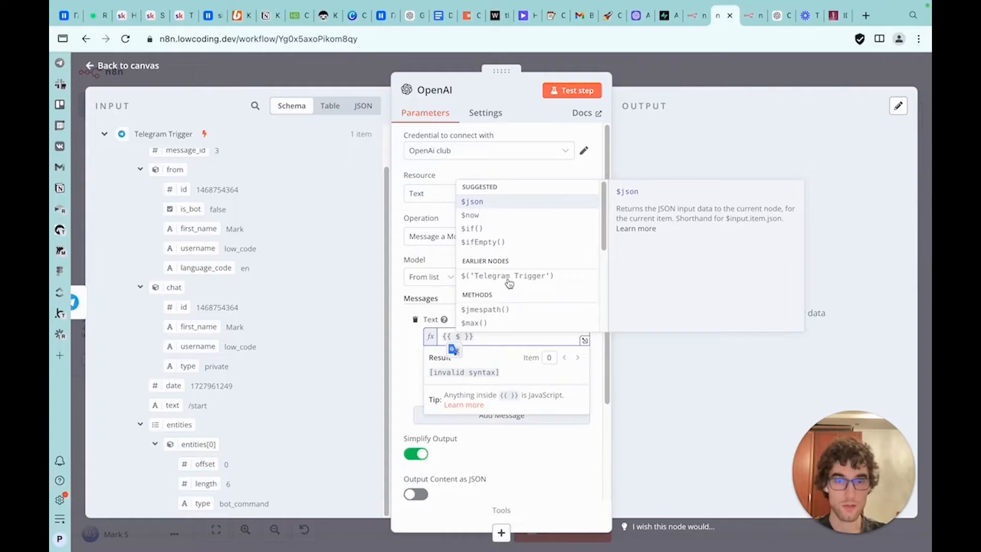
click(486, 267)
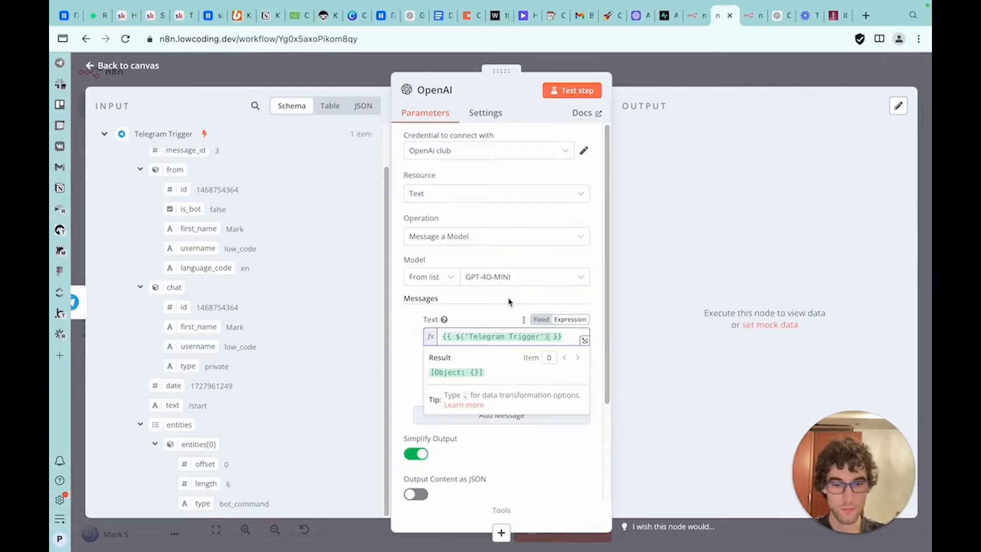
Complete the Text expression as {{ $('Telegram Trigger').item.json.message.text }}
text(.)
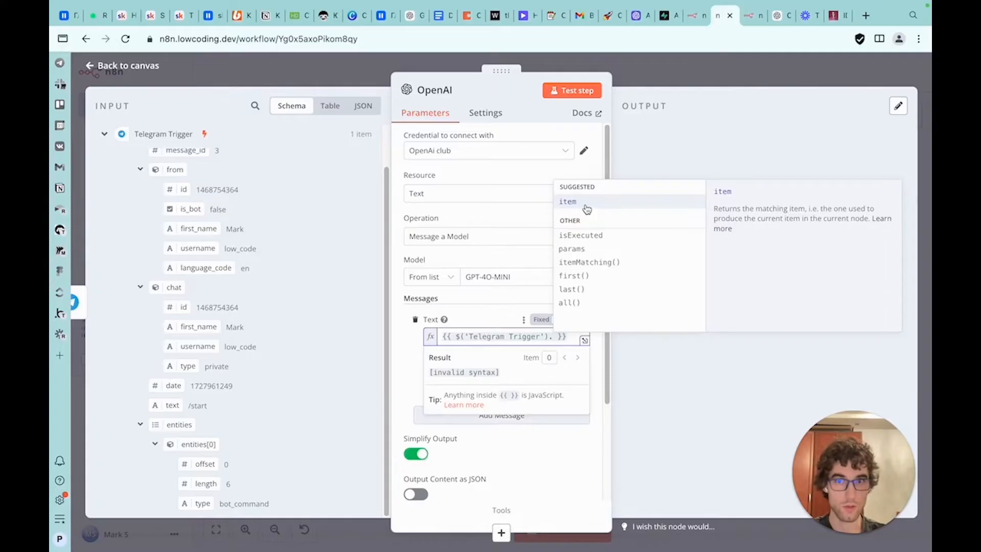
scroll(225, 245, up, 2)
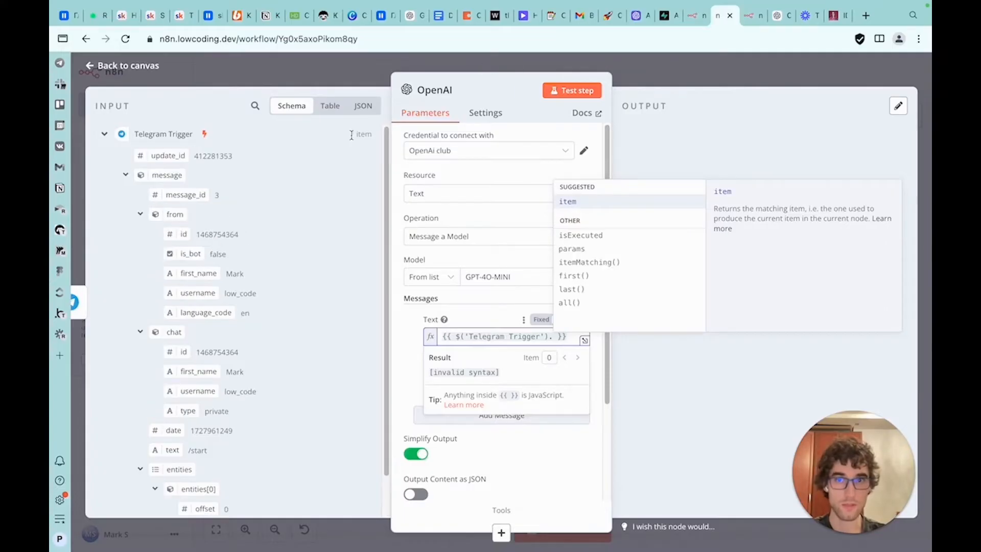
click(607, 203)
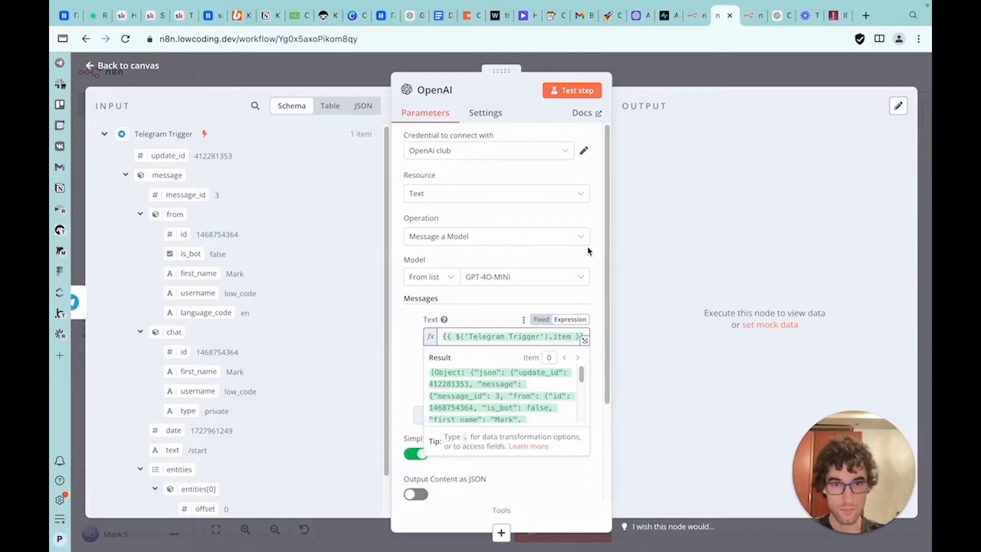
text(.)
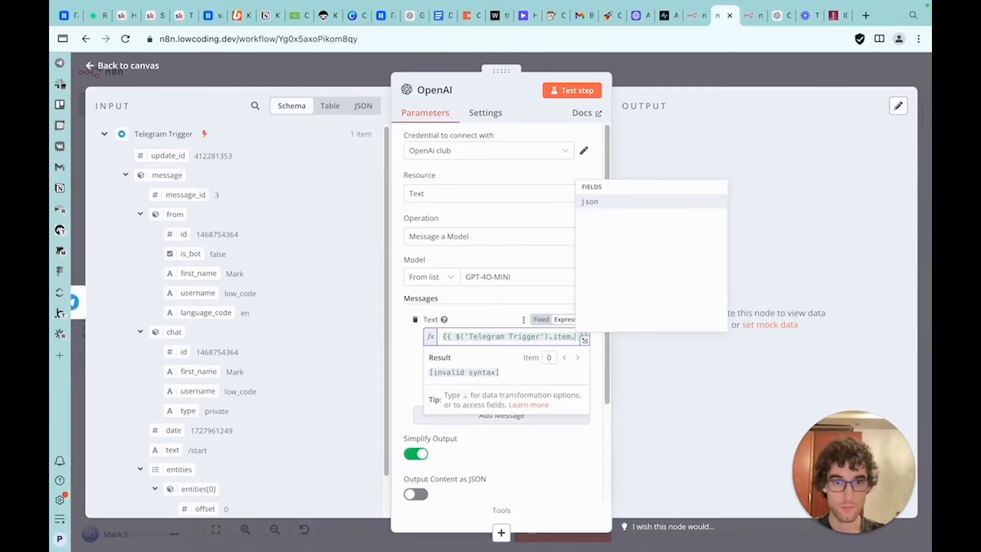
click(643, 204)
click(362, 106)
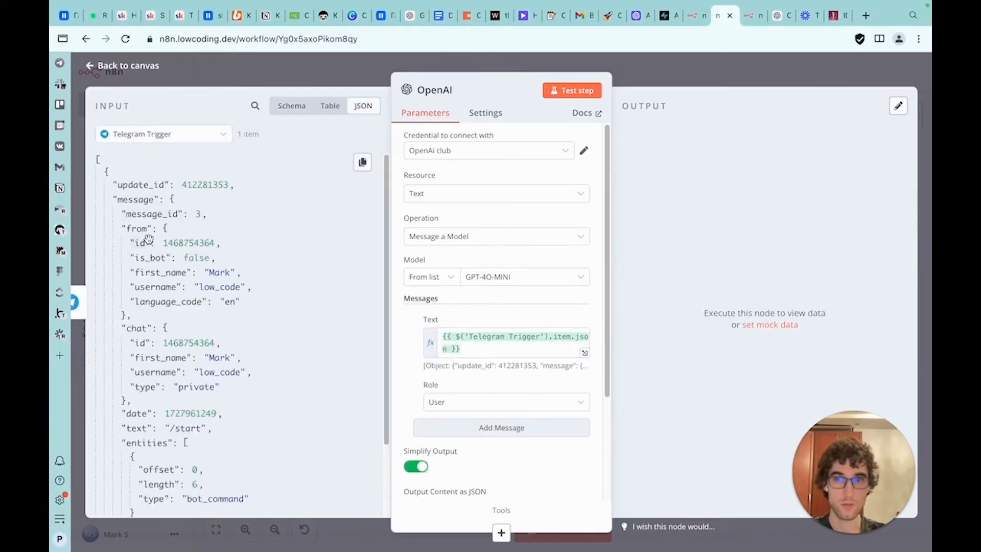
click(445, 350)
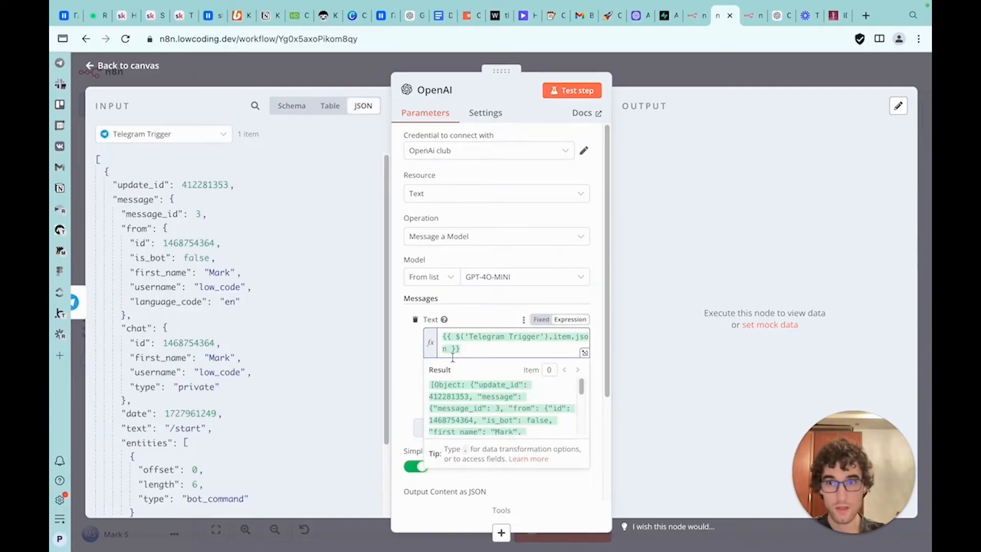
click(479, 214)
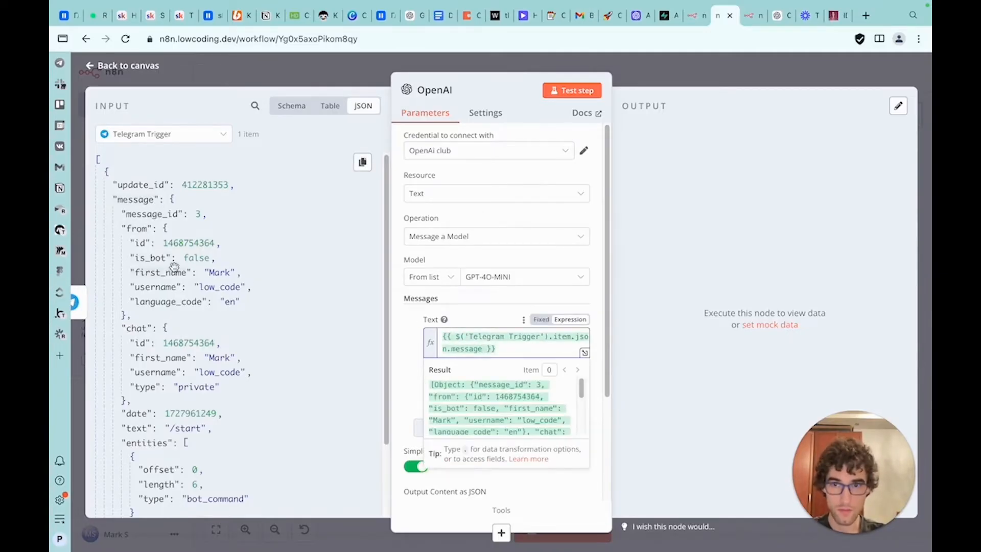
scroll(151, 300, down, 1)
scroll(150, 300, down, 1)
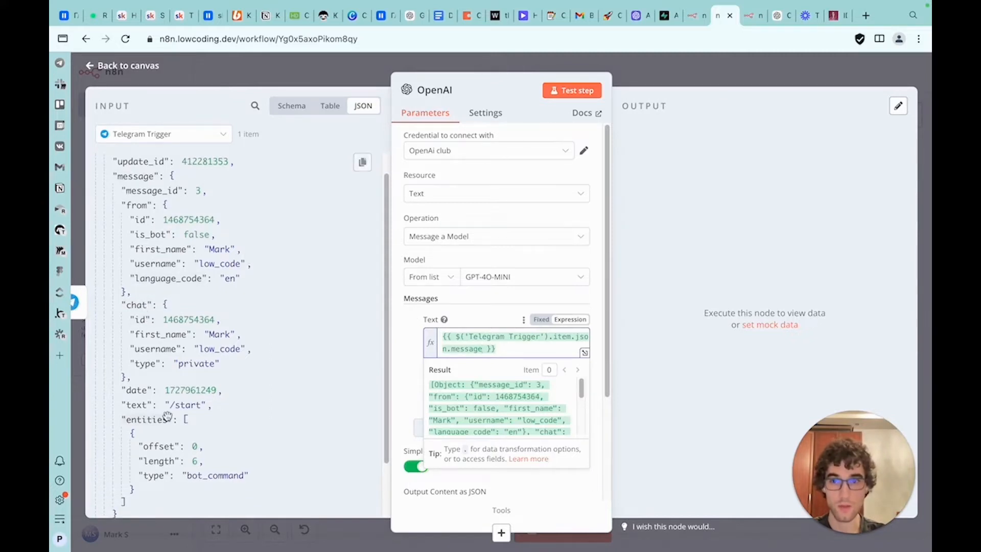
click(496, 348)
text(.)
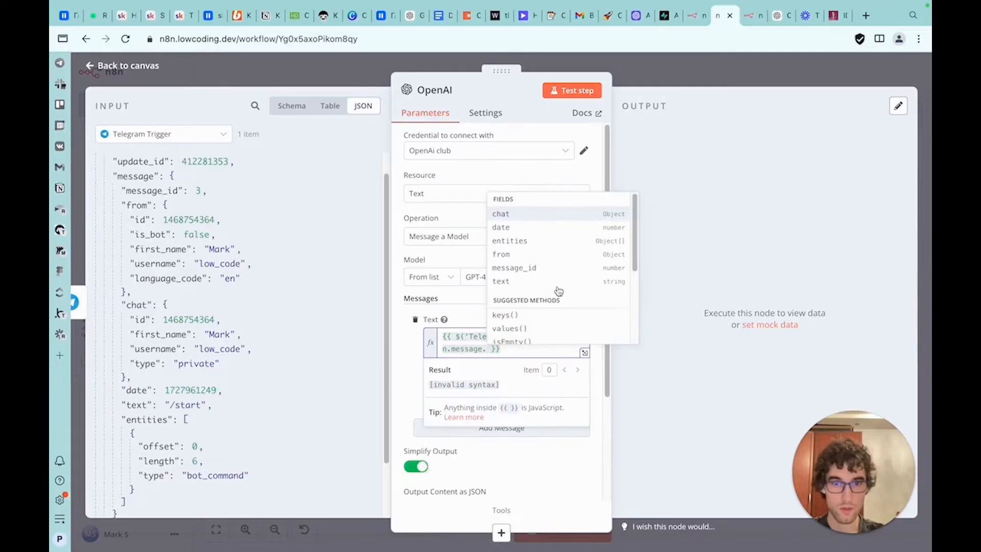
click(506, 282)
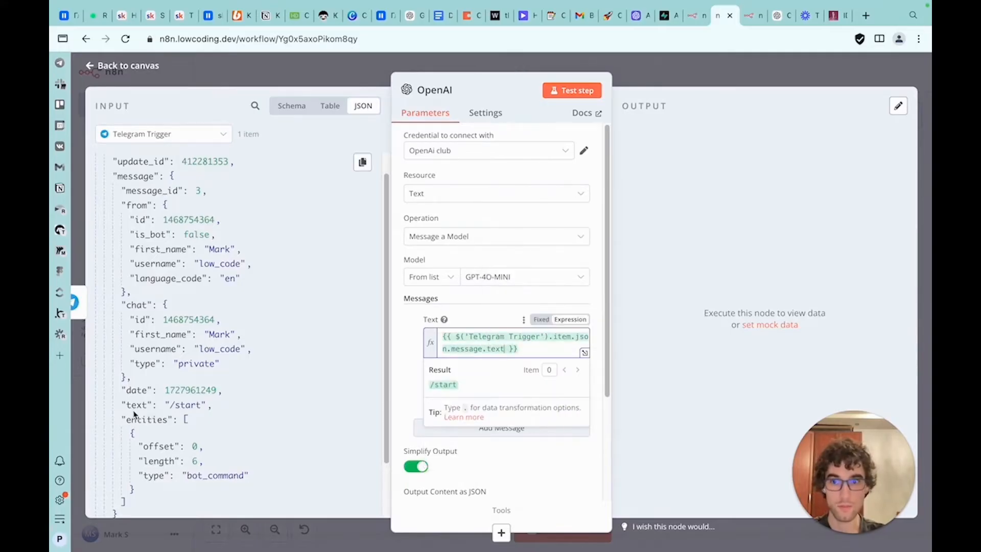
Try appending the Telegram text field to the expression again, then delete the duplicate
drag(132, 406, 532, 352)
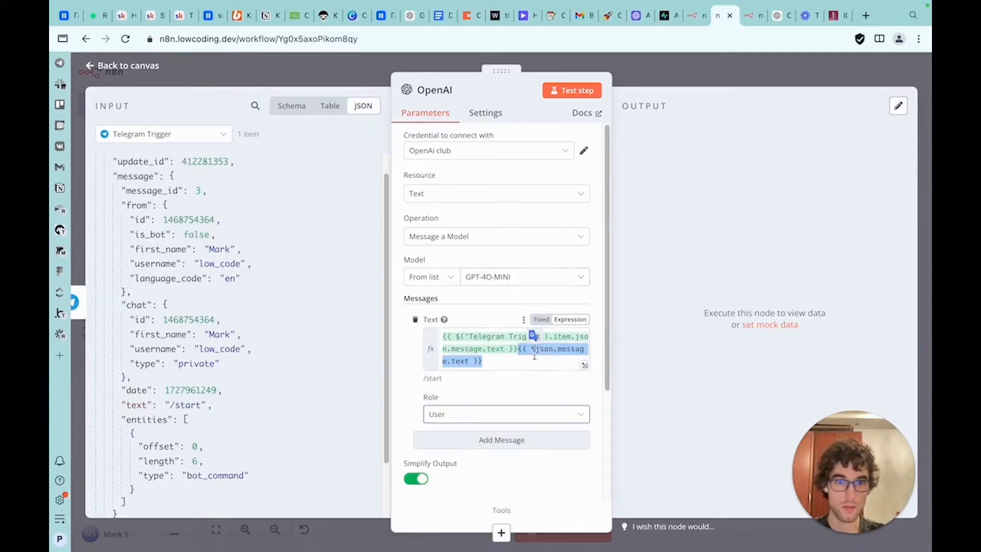
click(469, 361)
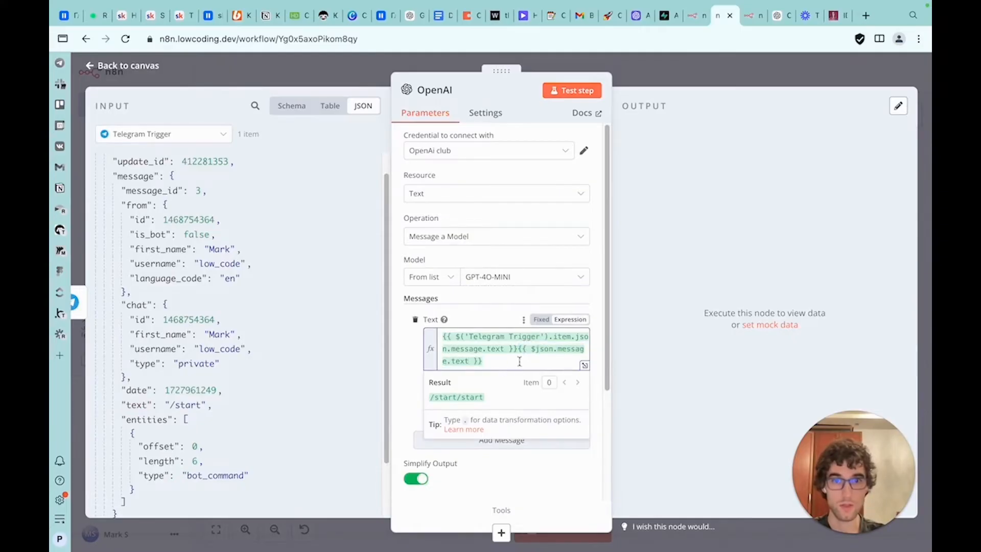
click(506, 352)
drag(448, 348, 519, 343)
key(BackSpace)
key(Escape)
Edit the Telegram Trigger's mock output so the message text reads "Hello, how are you?" and save it
double_click(397, 182)
click(898, 132)
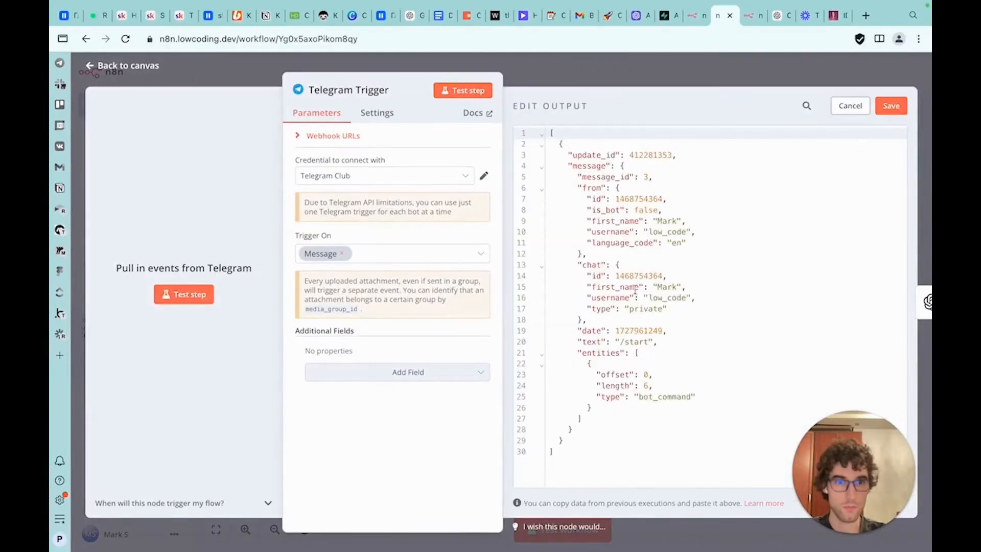
drag(647, 340, 621, 341)
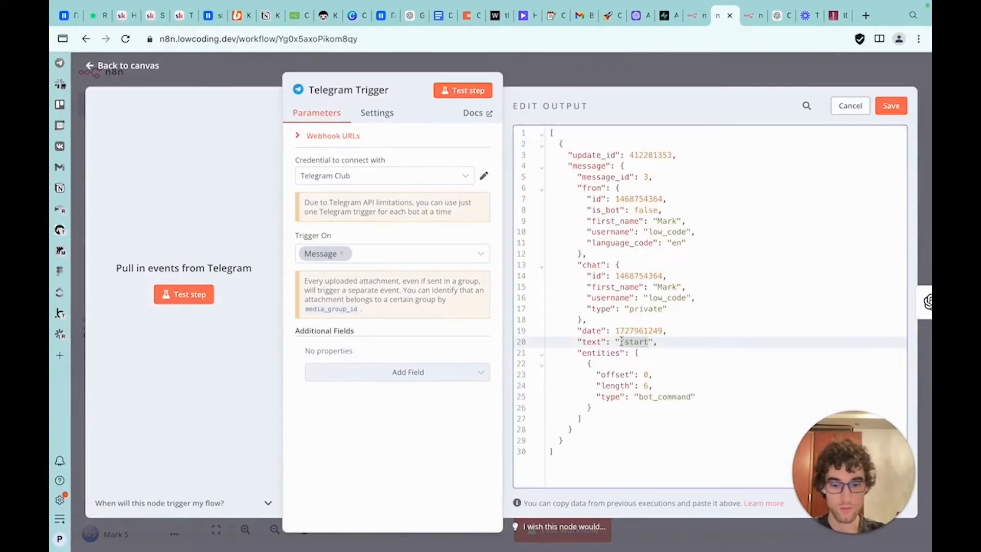
text(Hello, how are you?)
click(889, 106)
click(751, 62)
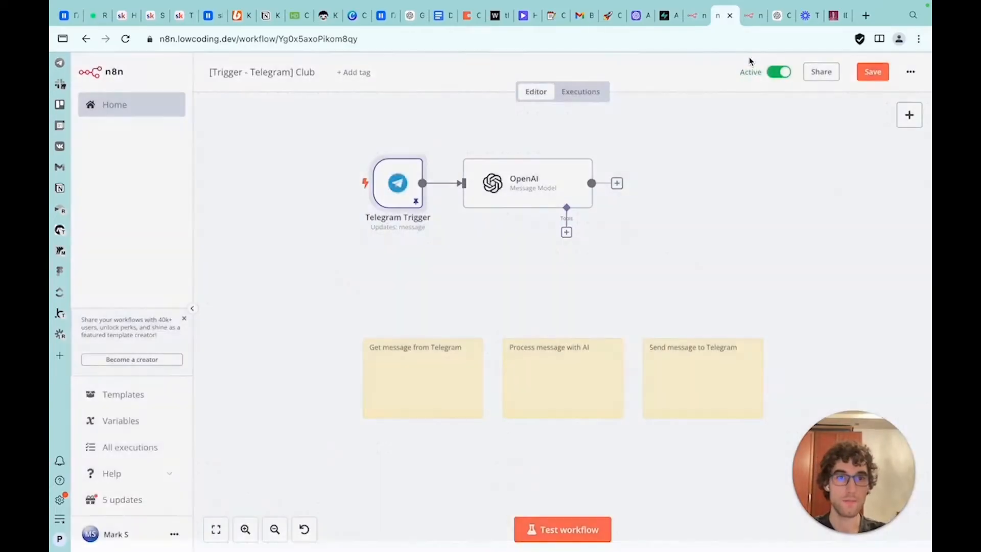
Run a test of the OpenAI node and pin its output data
double_click(495, 196)
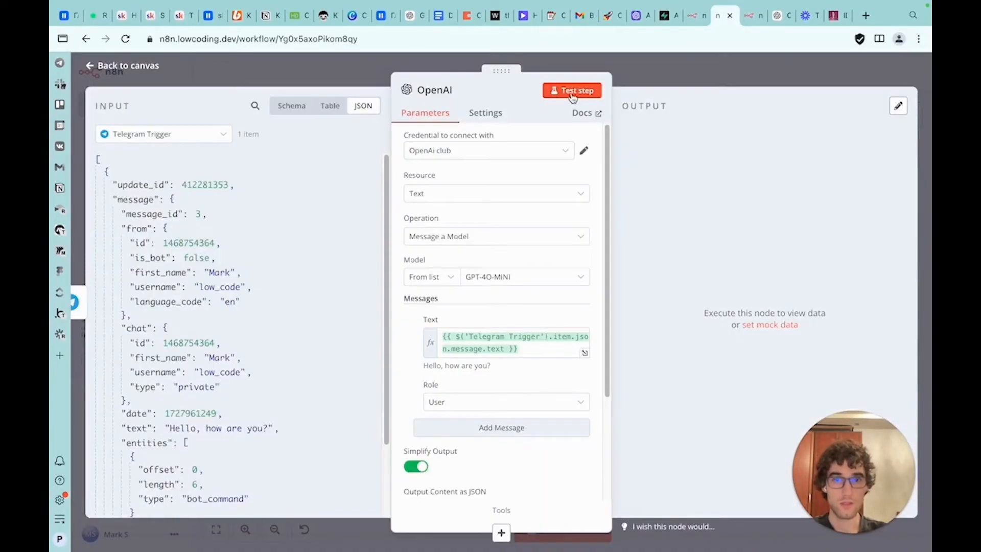
click(572, 95)
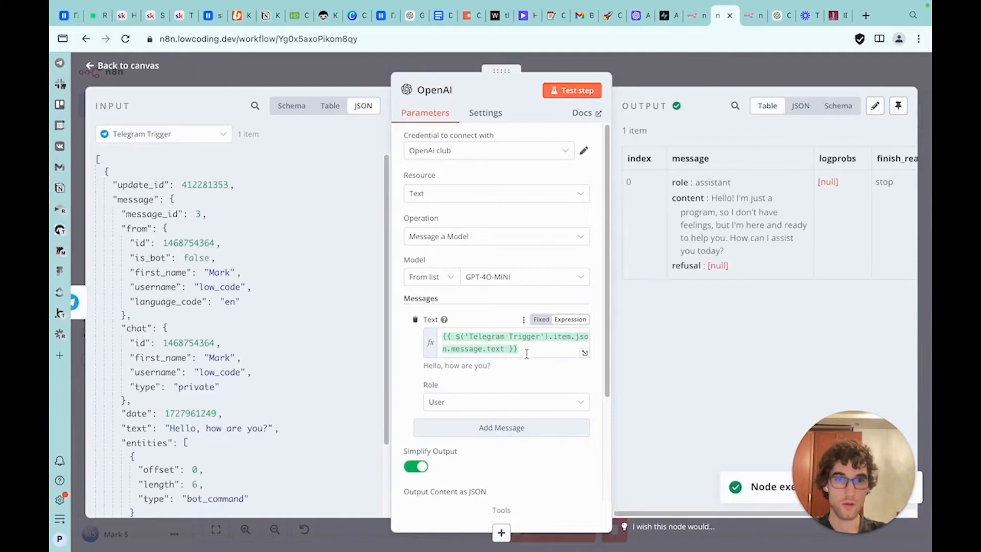
click(898, 108)
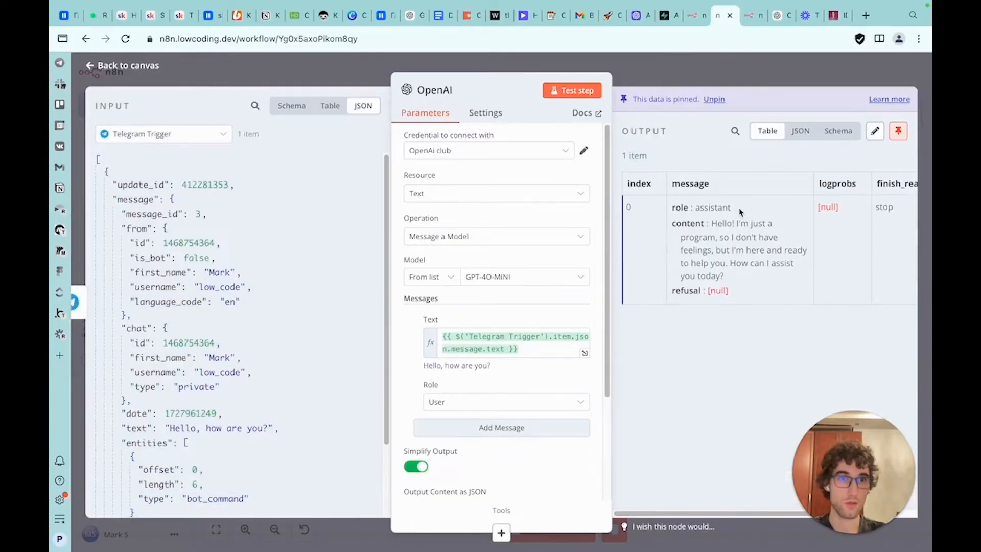
drag(710, 224, 731, 276)
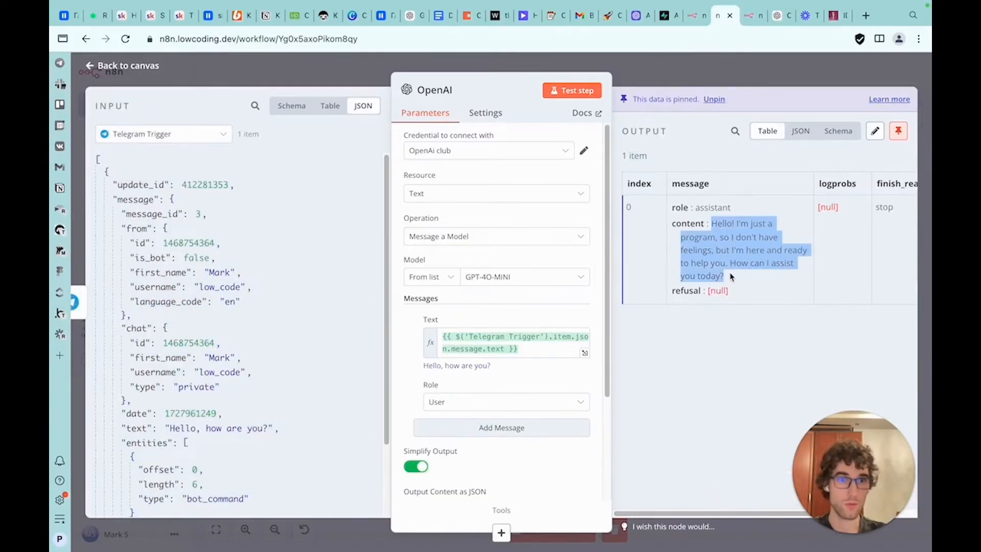
click(696, 77)
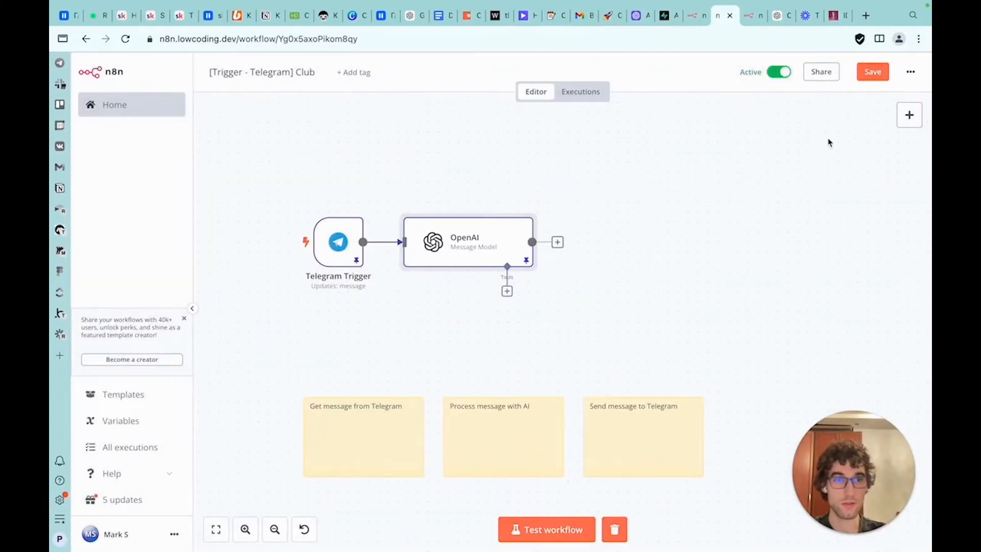
Add a Telegram "Send a text message" node after the OpenAI node and open it
click(909, 115)
text(telegra)
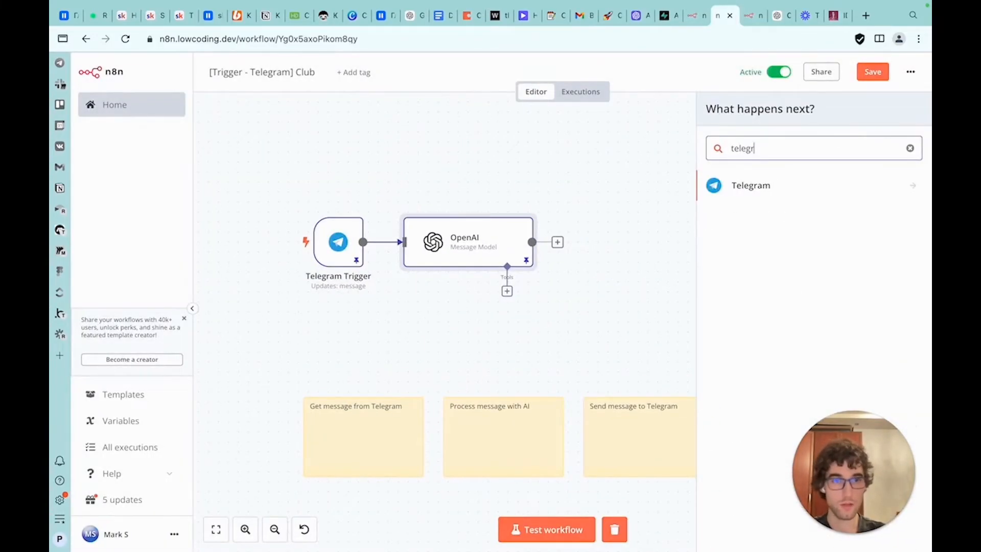
click(789, 185)
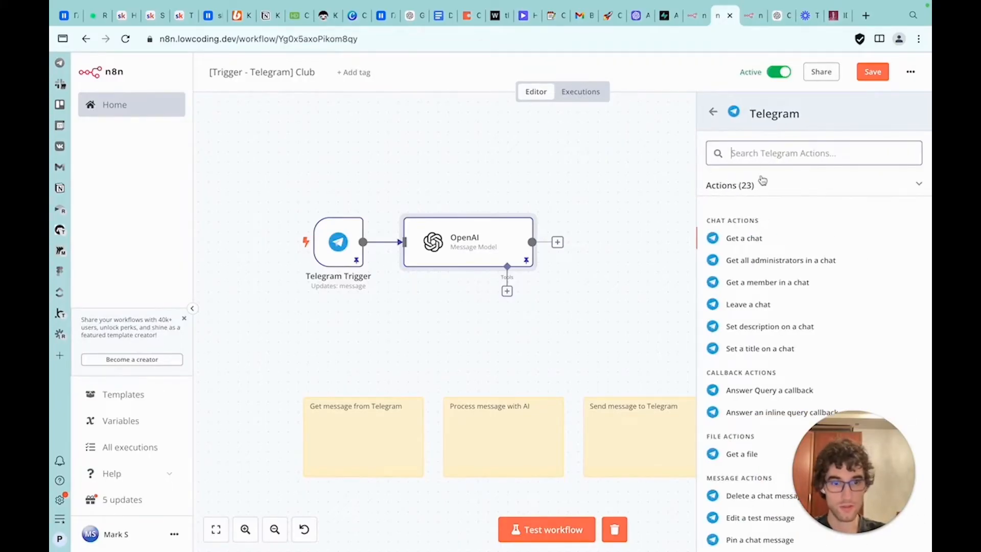
text(mess)
click(761, 262)
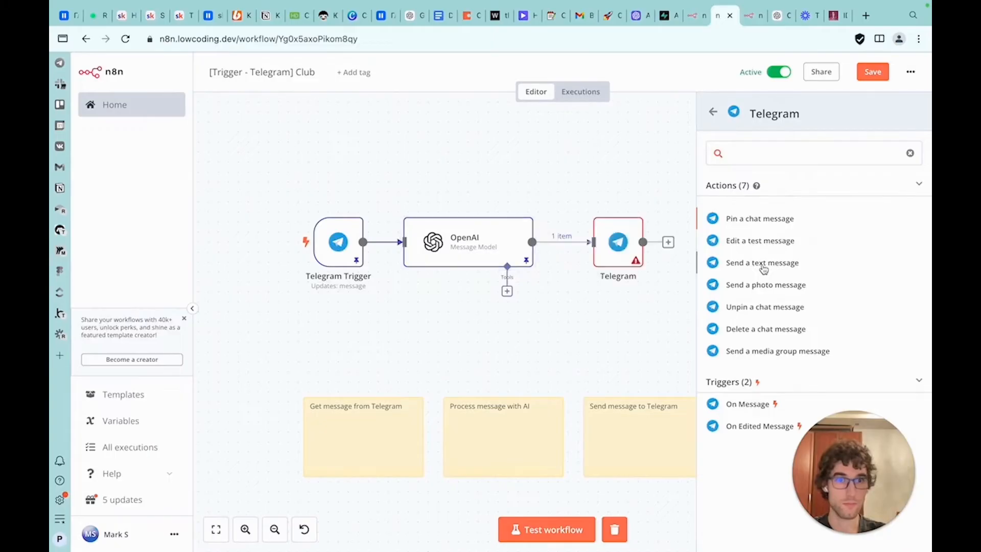
click(501, 241)
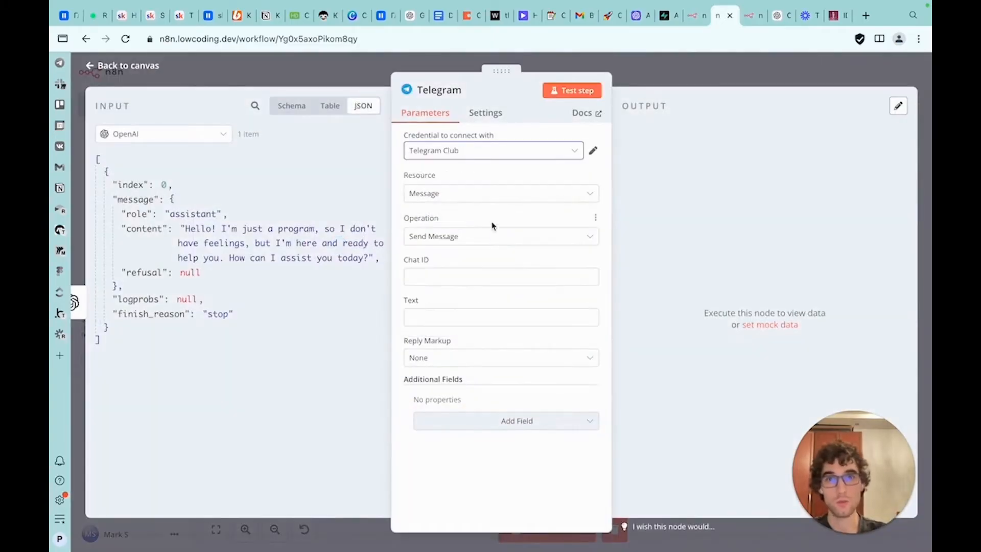
Map the Telegram Trigger's chat id into the Telegram node's Chat ID field
click(171, 133)
click(158, 182)
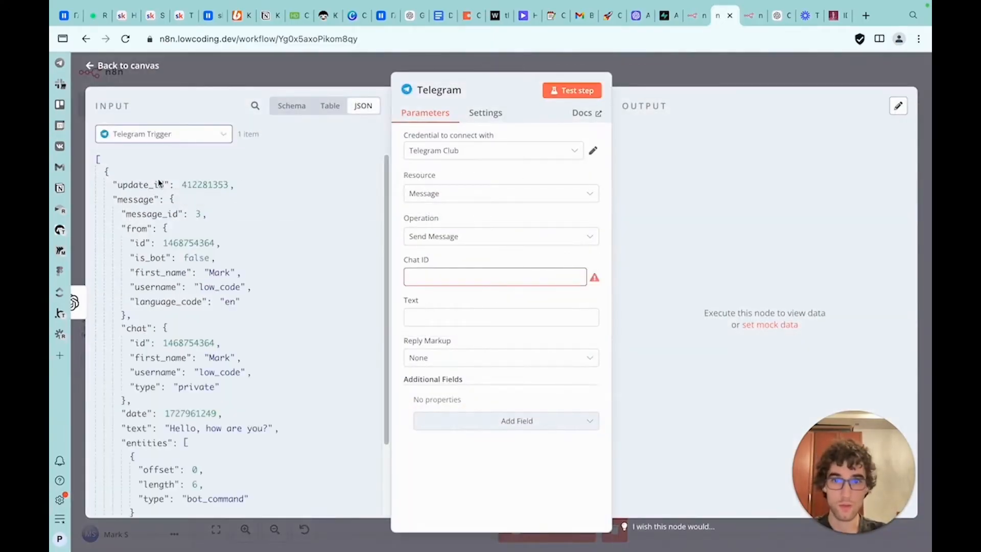
scroll(231, 266, down, 1)
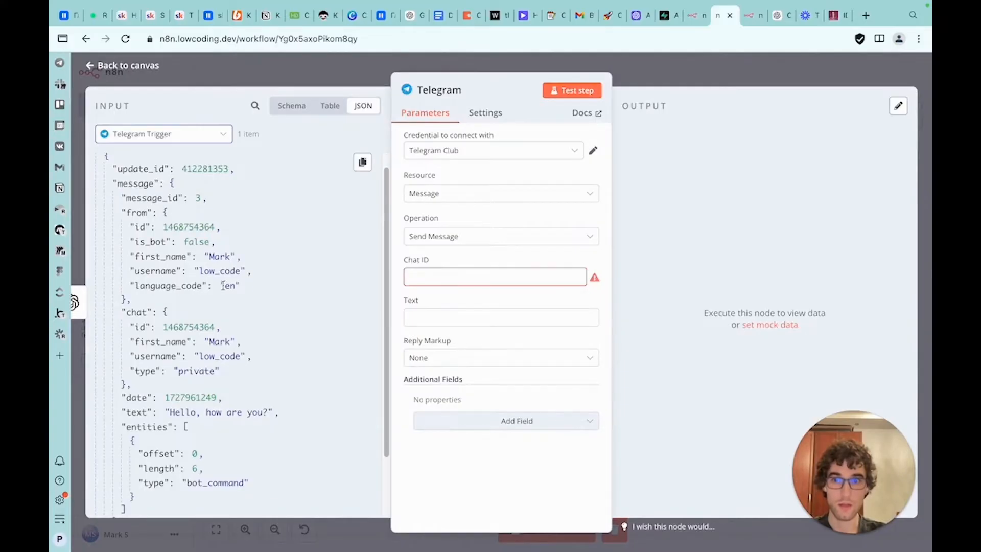
scroll(222, 285, up, 1)
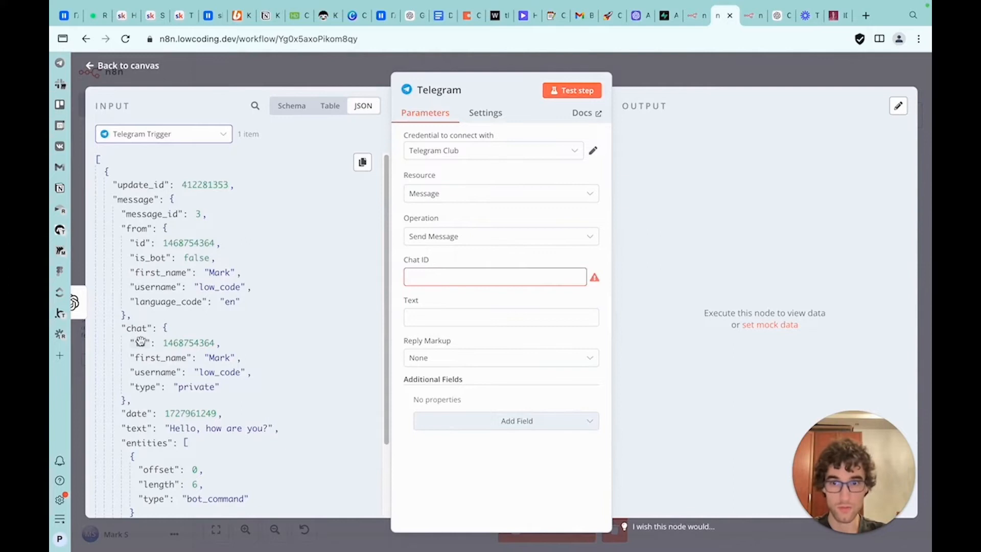
drag(140, 341, 418, 275)
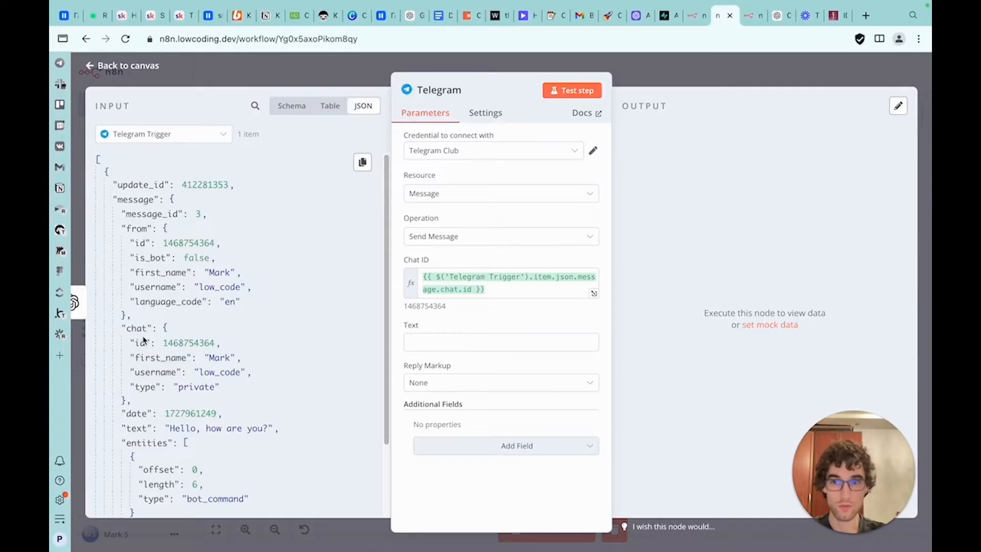
Map the OpenAI node's message content into the Telegram node's Text field
click(461, 342)
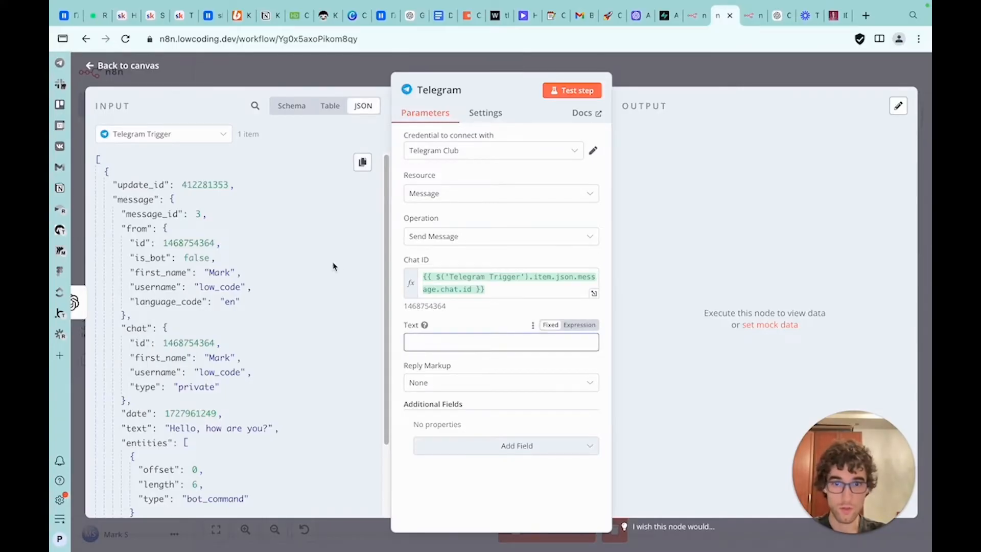
click(145, 135)
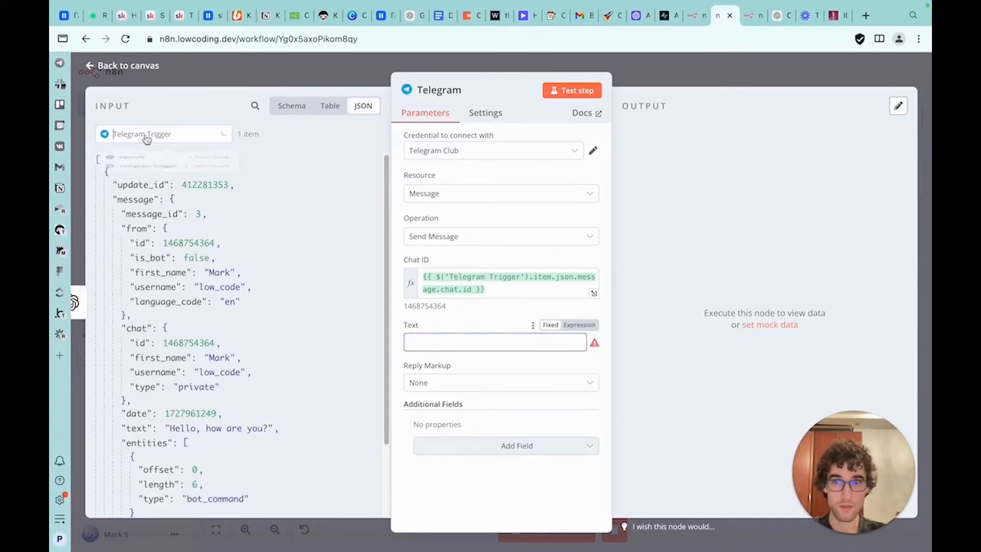
click(147, 158)
drag(148, 229, 459, 347)
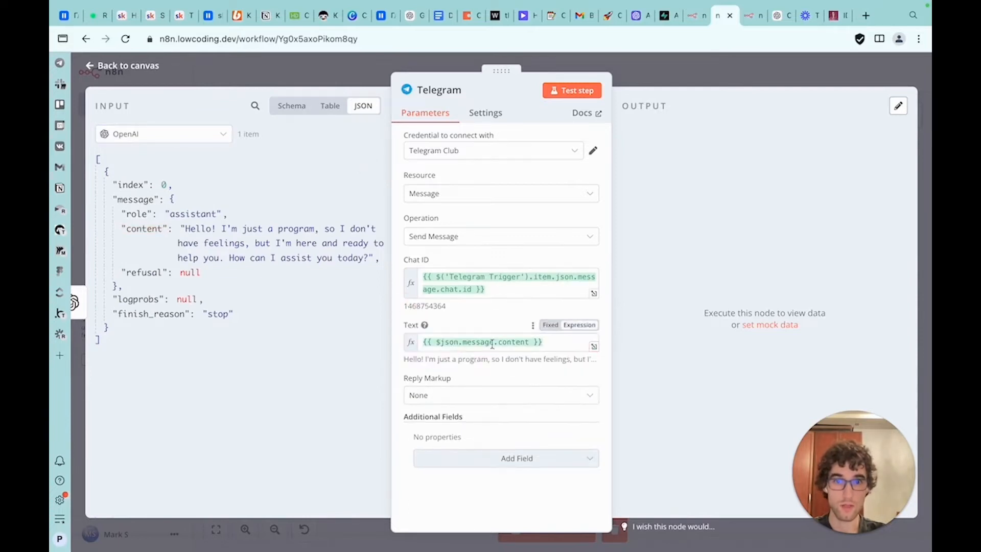
Rewrite the Text expression as {{ $('OpenAI').item.json.message.content }}
double_click(453, 342)
text($)
click(475, 281)
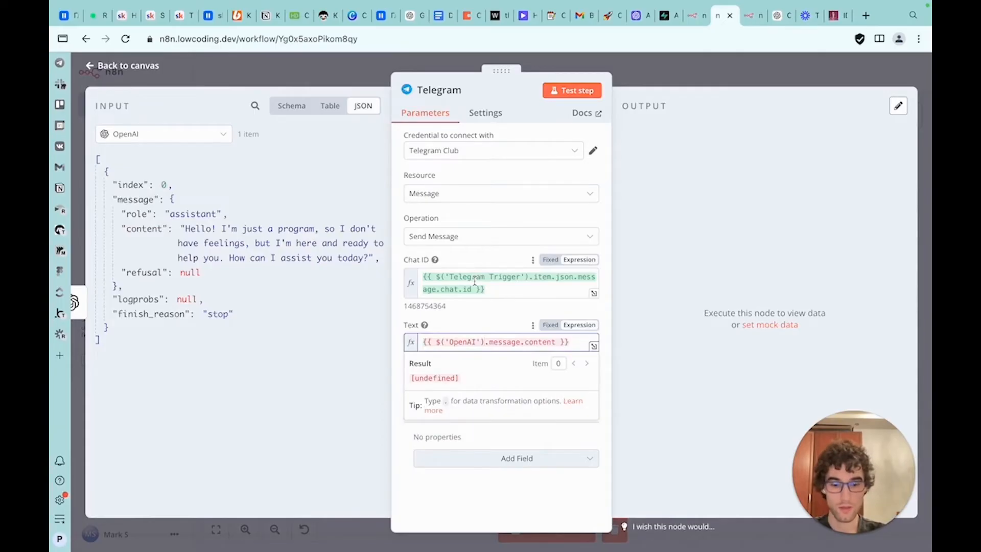
text(.item.)
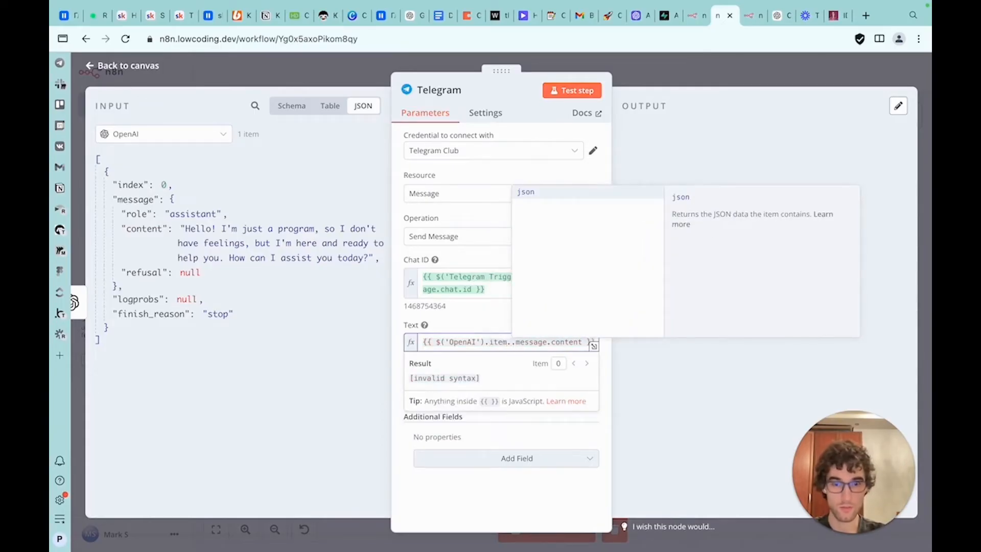
key(Return)
click(595, 397)
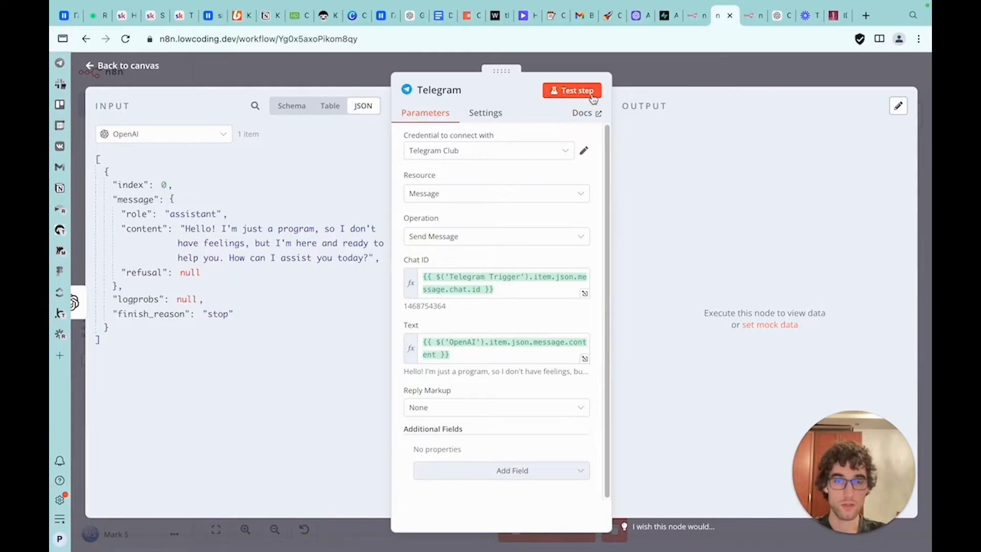
Reopen the Telegram node, run its test step and review the returned output
click(627, 82)
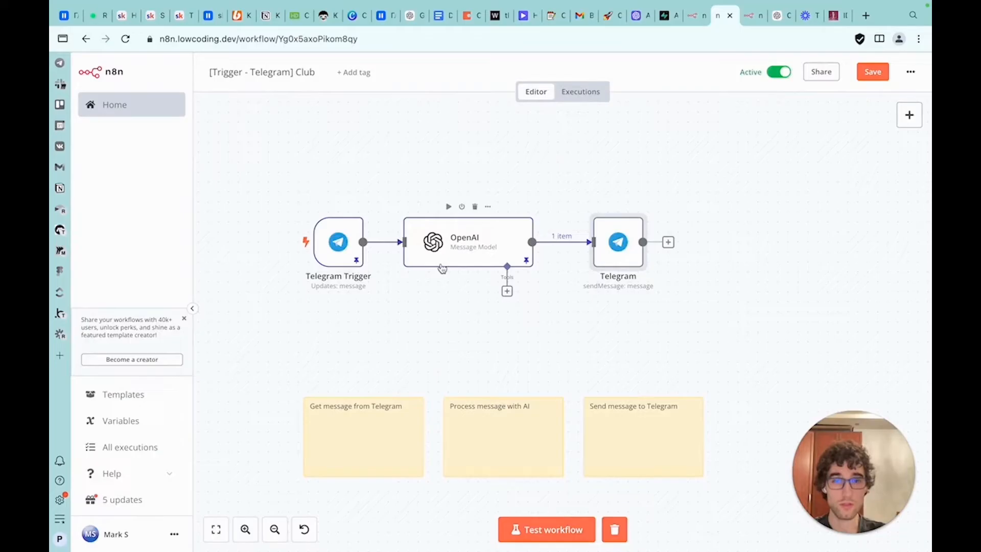
double_click(491, 248)
click(806, 77)
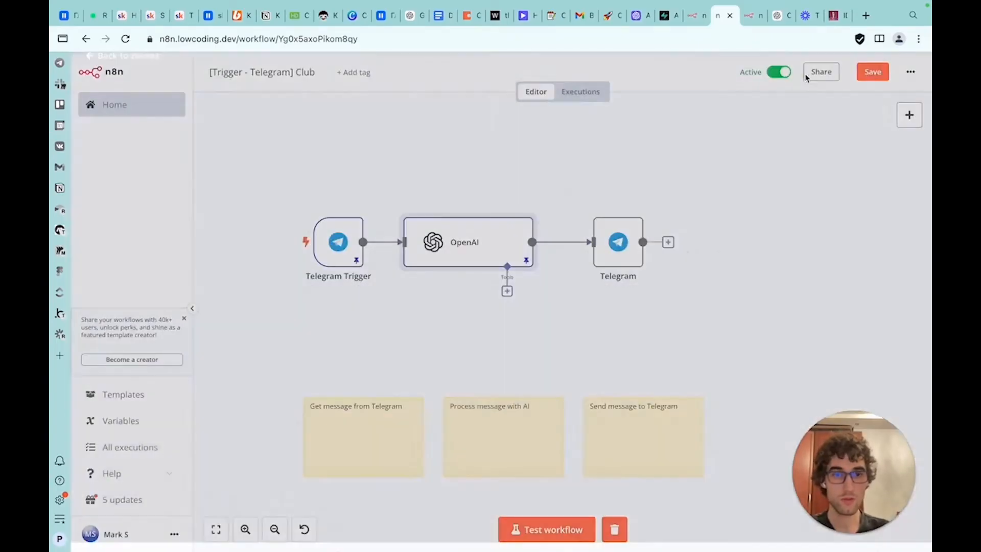
double_click(629, 259)
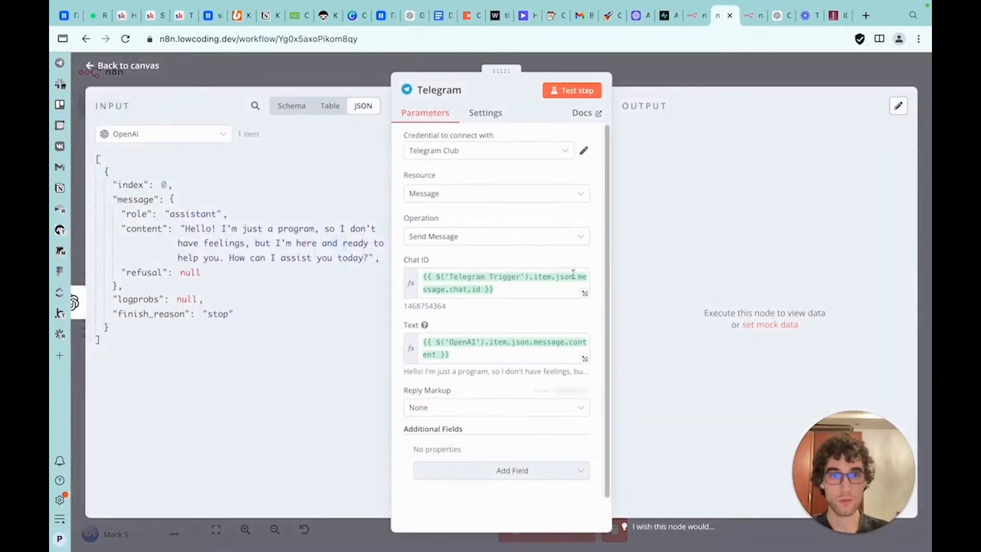
click(563, 92)
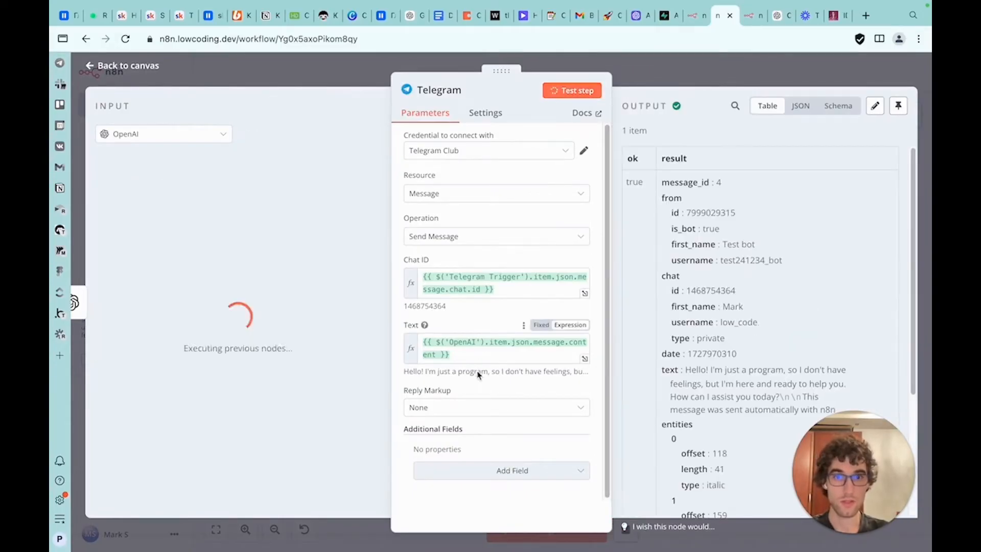
scroll(714, 286, down, 4)
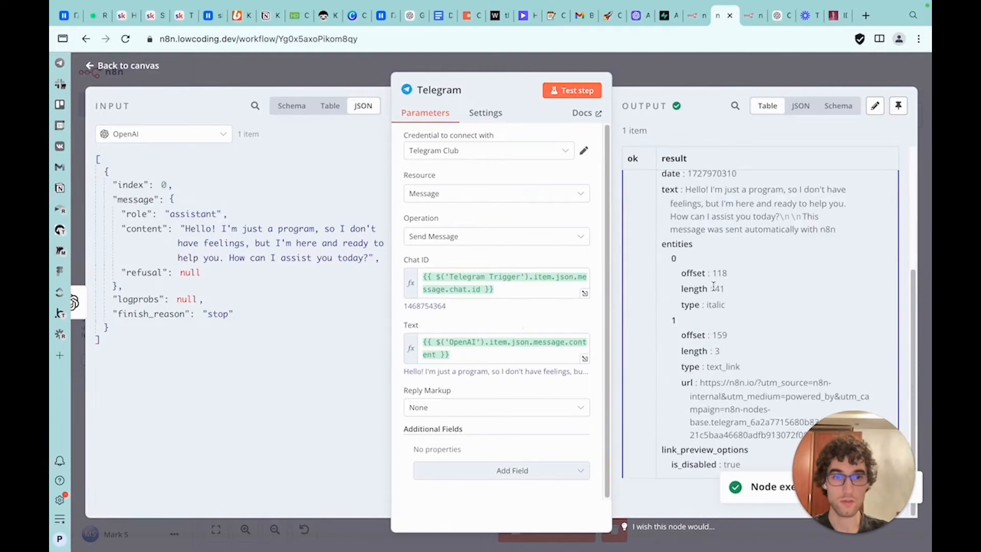
scroll(752, 249, up, 4)
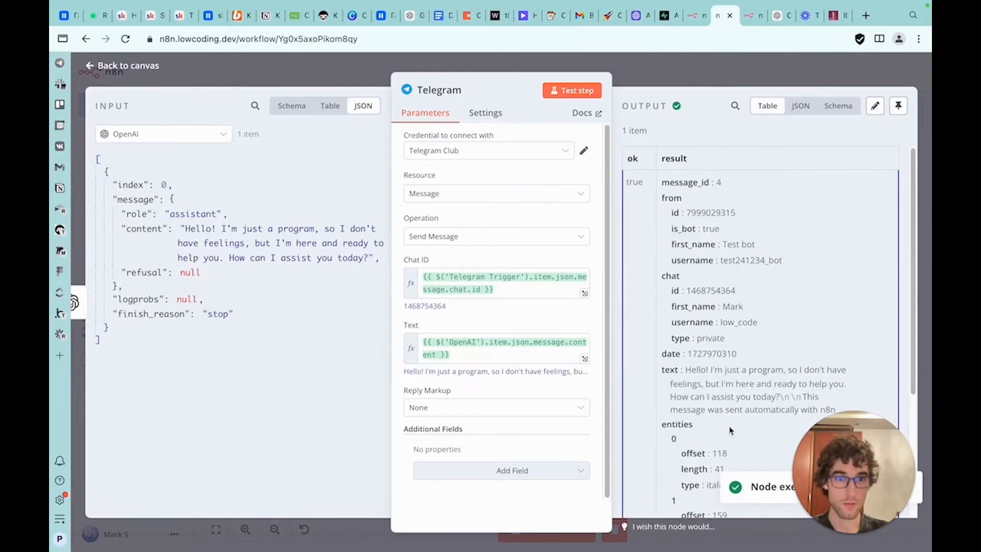
scroll(724, 306, down, 4)
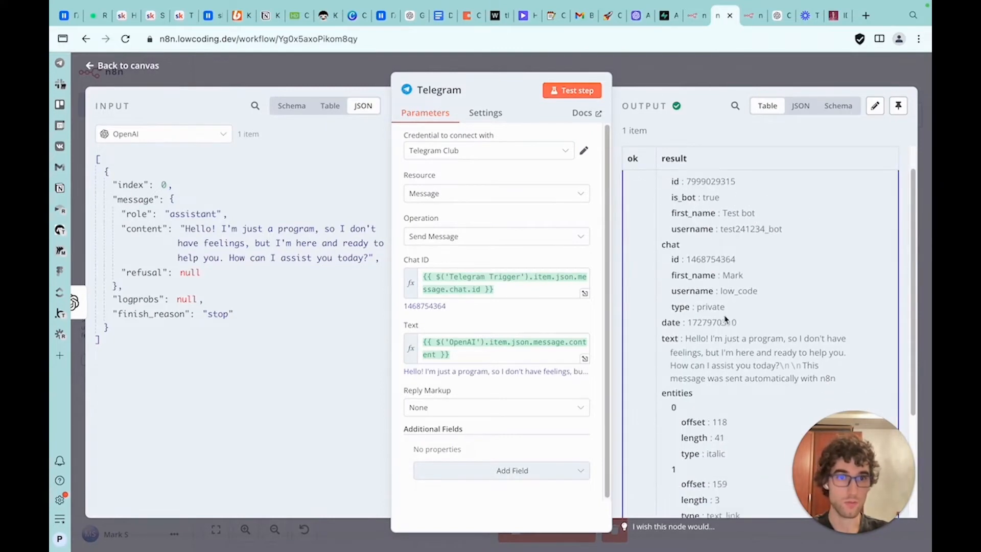
Switch to the Telegram app and open the Test bot chat to read the bot's reply
key(super+Tab)
key(super+Tab)
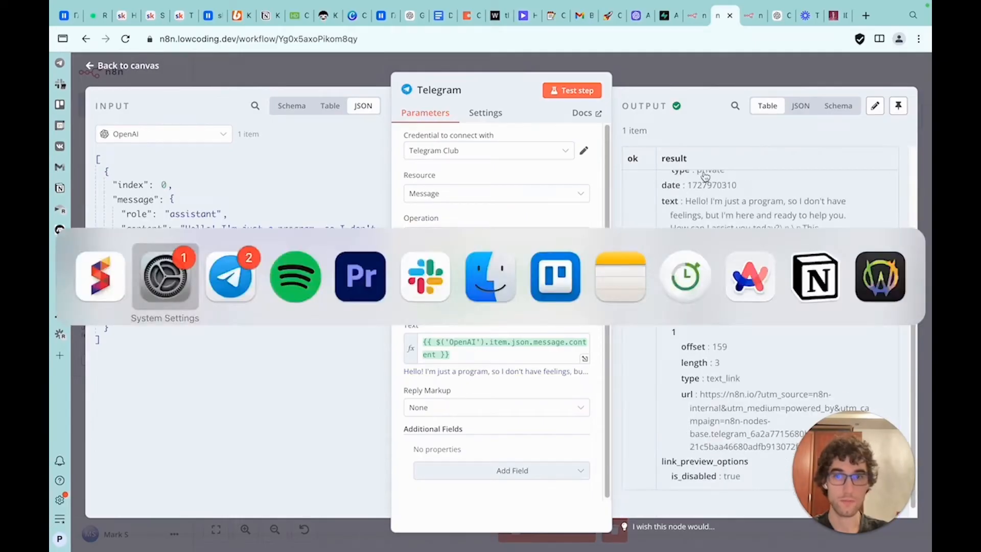
click(173, 151)
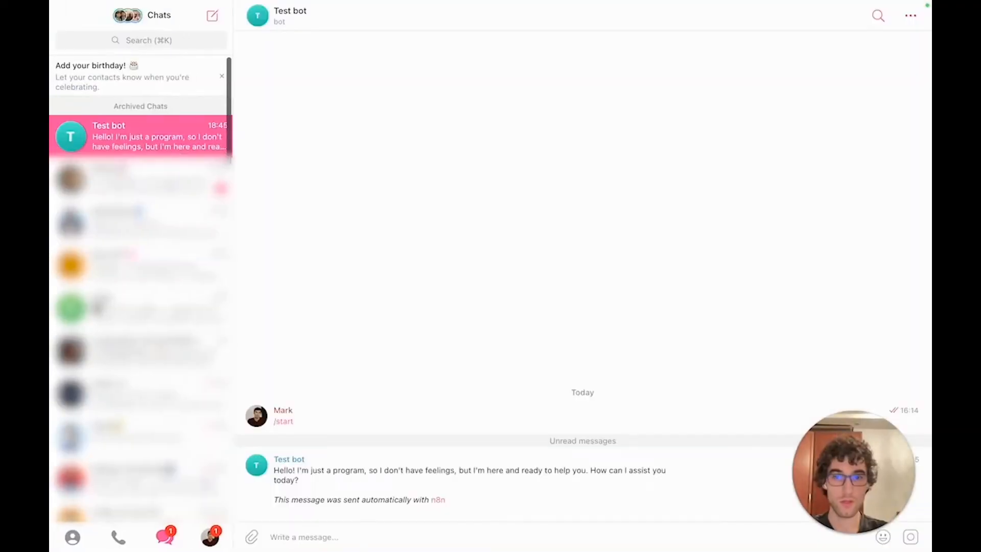
drag(275, 473, 351, 489)
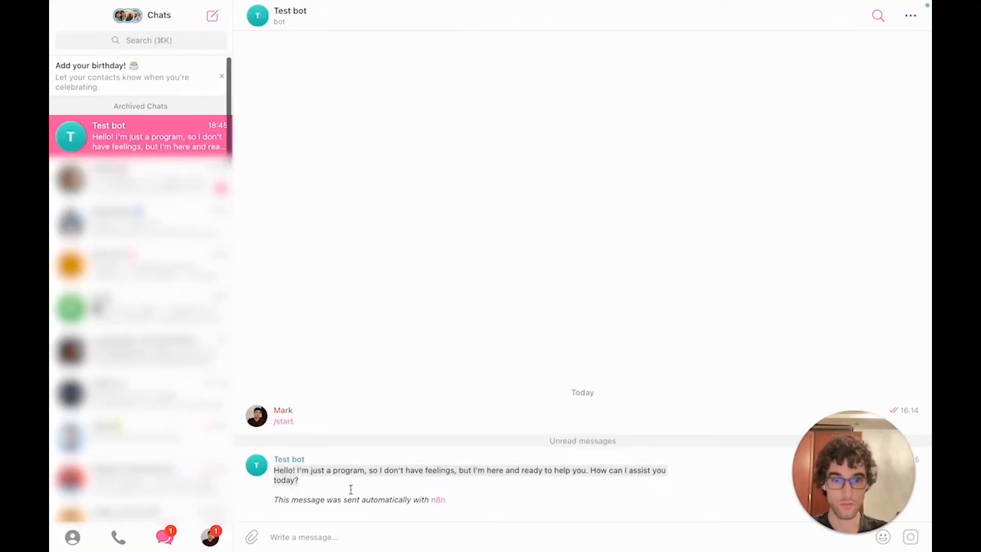
drag(455, 499, 253, 499)
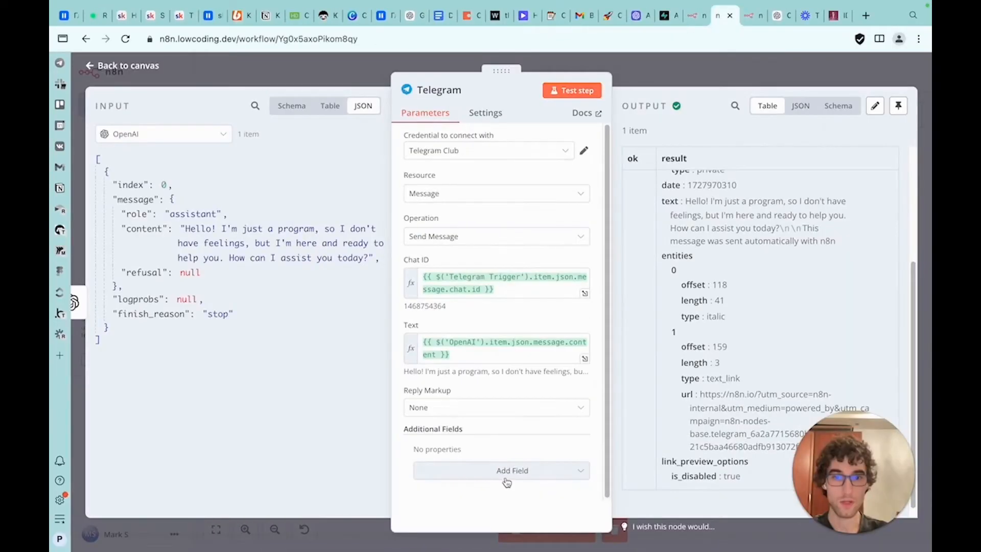
Add the Append n8n Attribution option to the Telegram node's additional fields
click(506, 477)
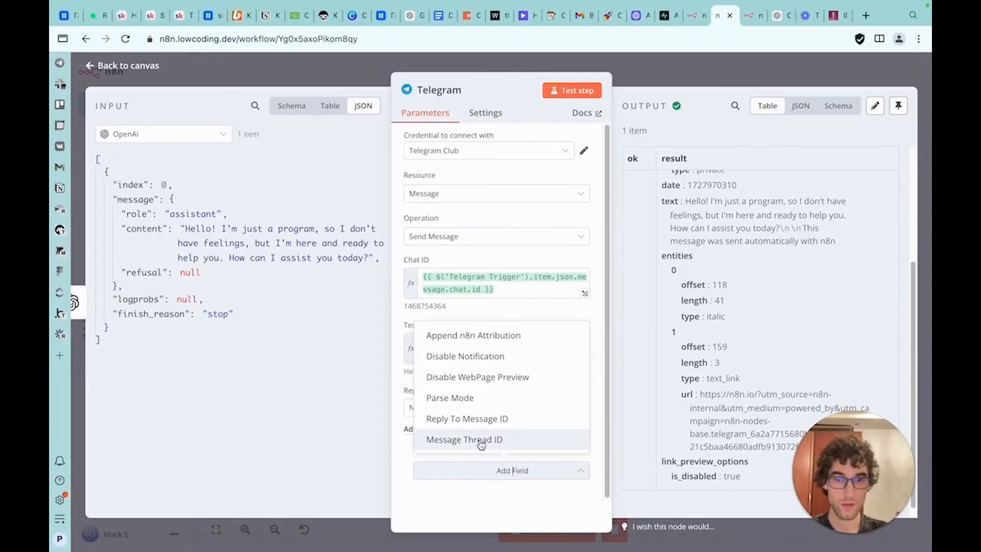
click(474, 335)
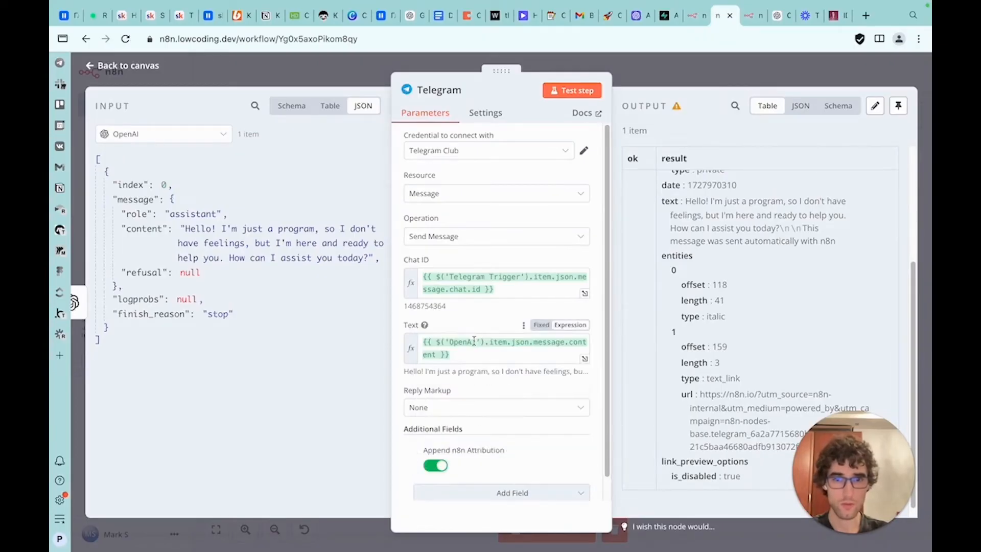
Turn off Append n8n Attribution in the Telegram node, close the node and save the workflow
click(436, 465)
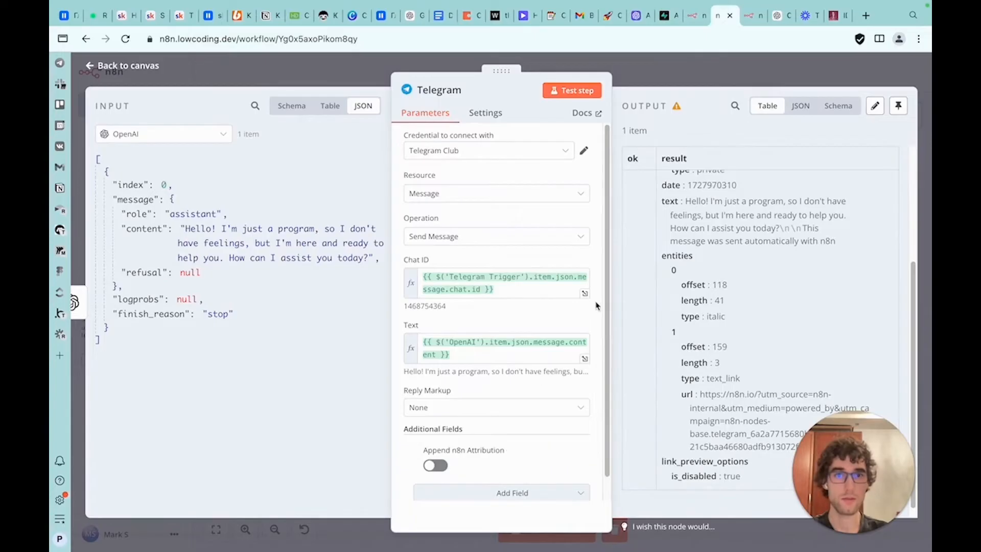
scroll(576, 282, down, 1)
scroll(699, 248, down, 1)
scroll(700, 248, up, 3)
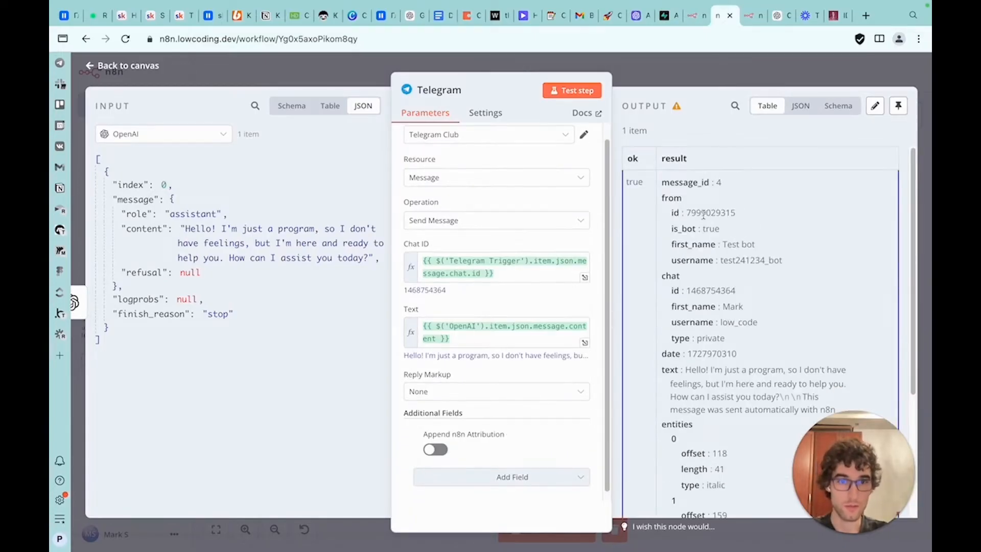
key(Escape)
click(874, 72)
Switch to Telegram and send the Test bot the message "What is the weather in New york?"
key(ctrl+Right)
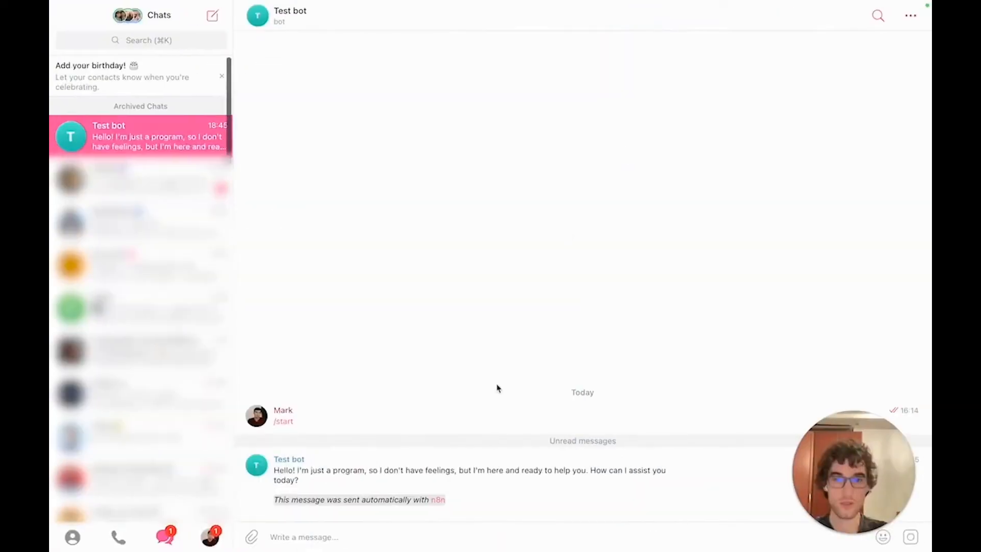
text(р)
key(BackSpace)
text(What is the weather)
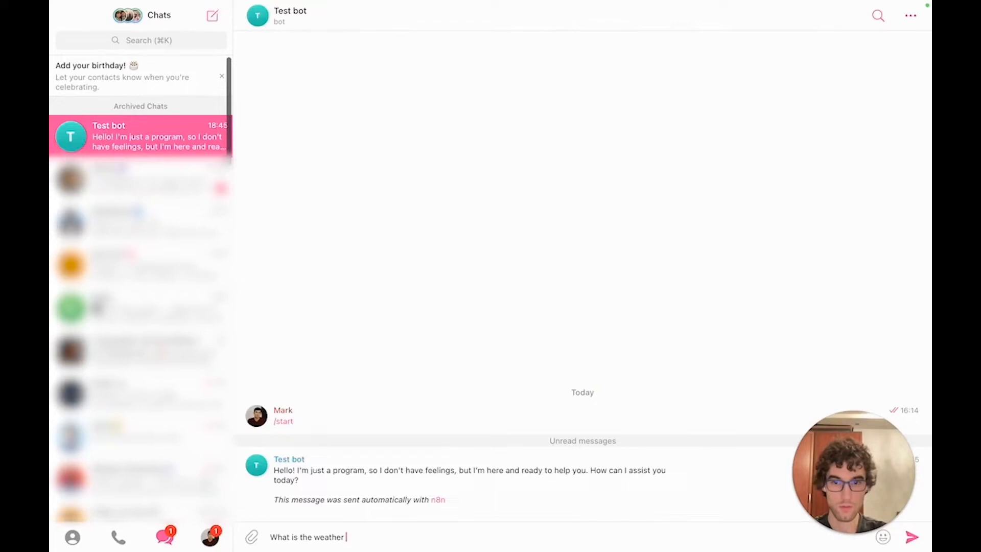
text( in New york?)
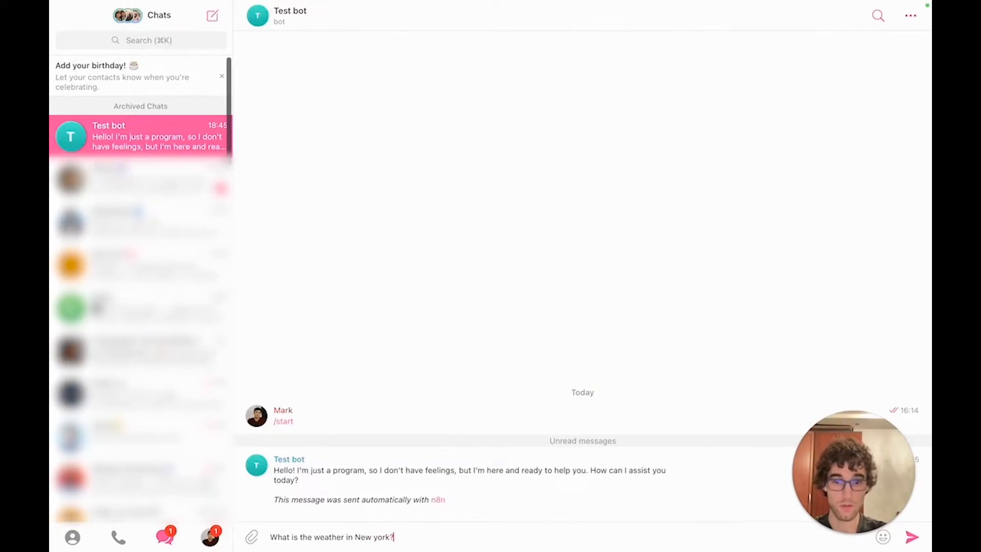
key(Return)
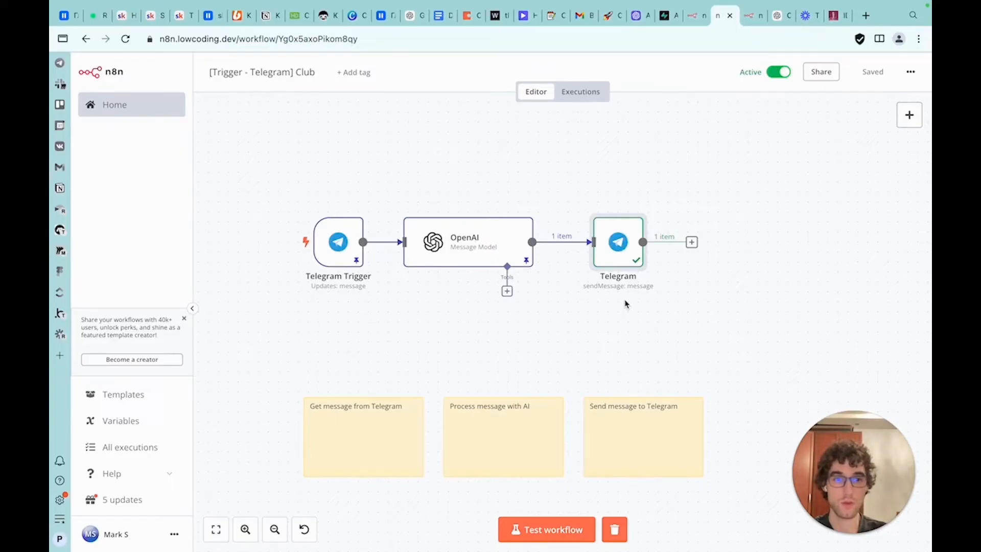
Check the bot's reply in the Telegram chat and return to the workflow editor
key(ctrl+Right)
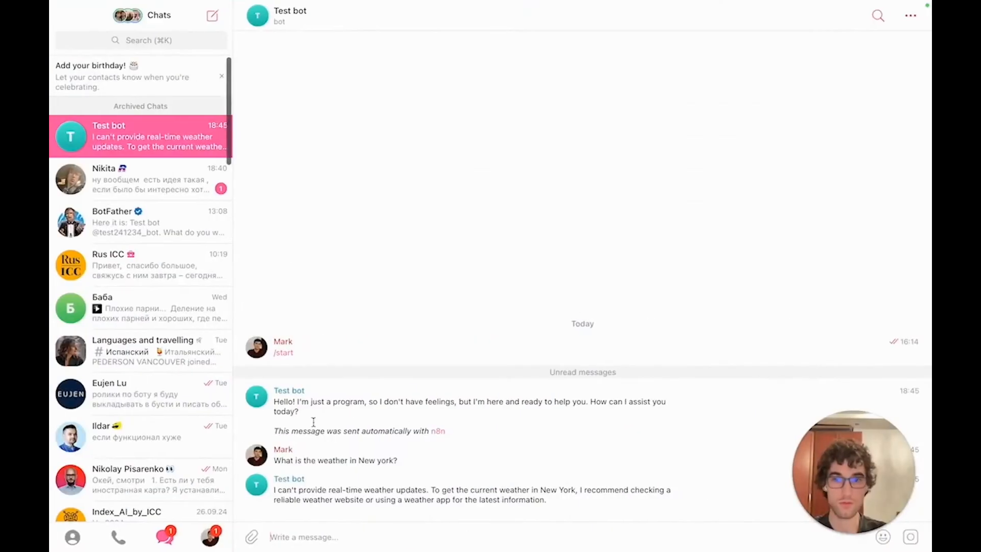
key(ctrl+Left)
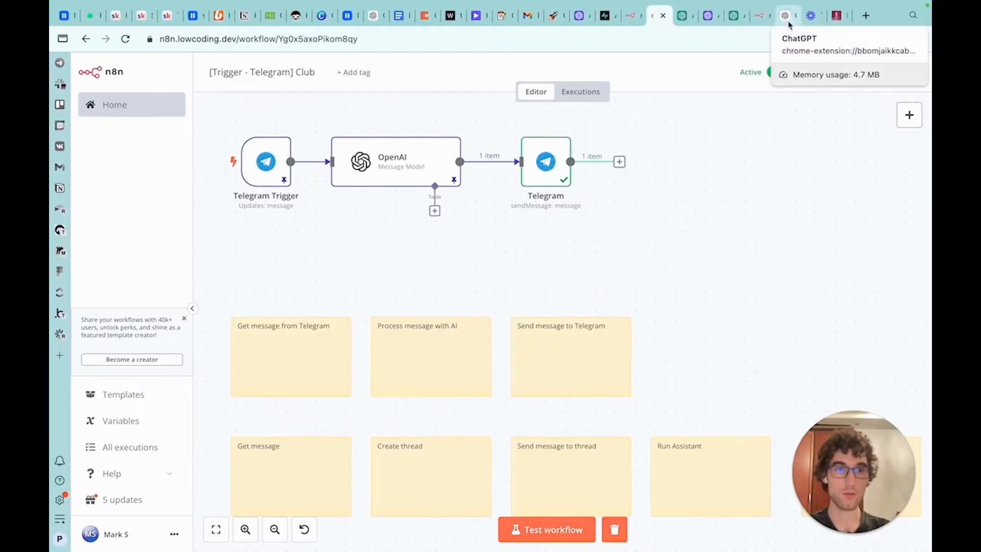
Open the Untitled assistant in the OpenAI Assistants dashboard and review its tools and model configuration
click(734, 15)
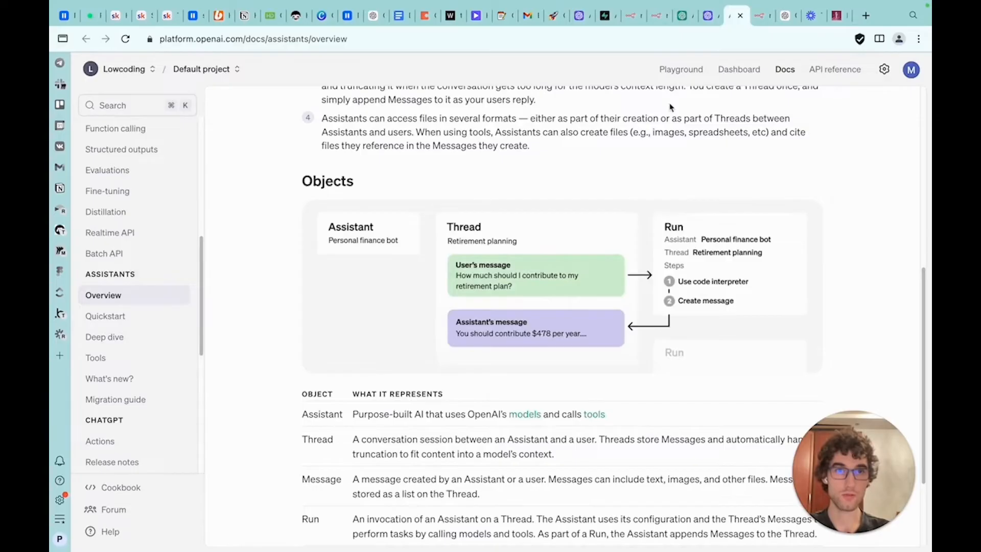
click(710, 16)
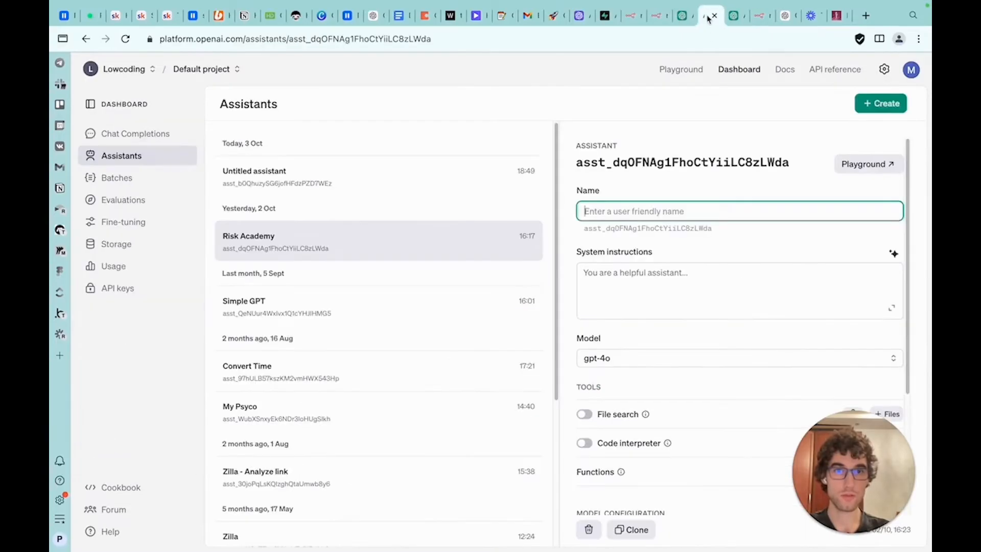
click(497, 178)
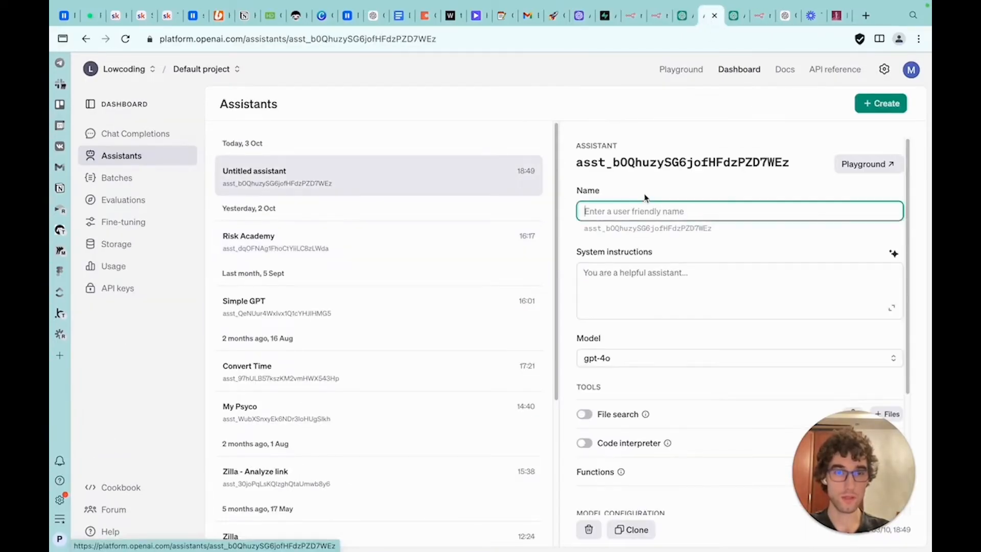
scroll(692, 284, down, 3)
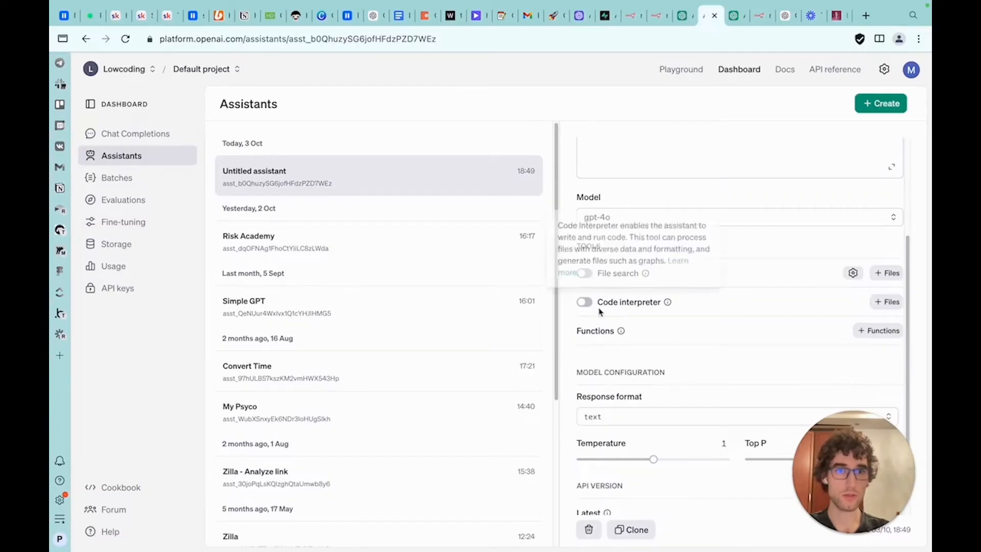
scroll(613, 309, down, 1)
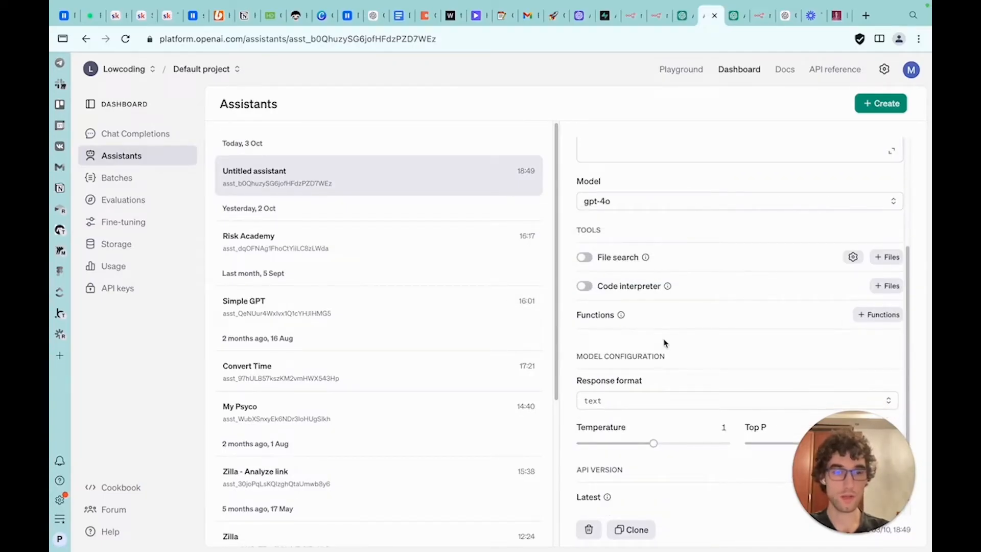
scroll(664, 341, down, 1)
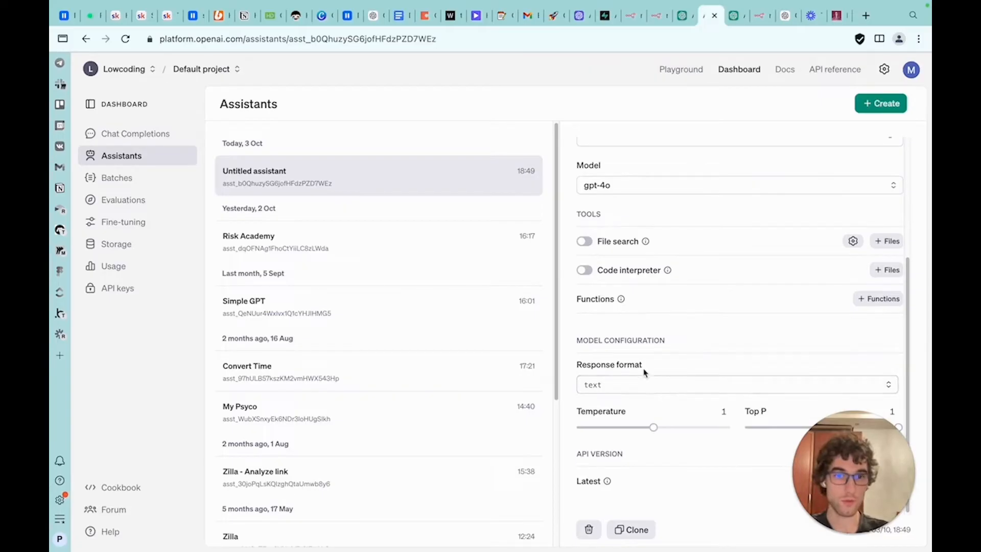
click(647, 387)
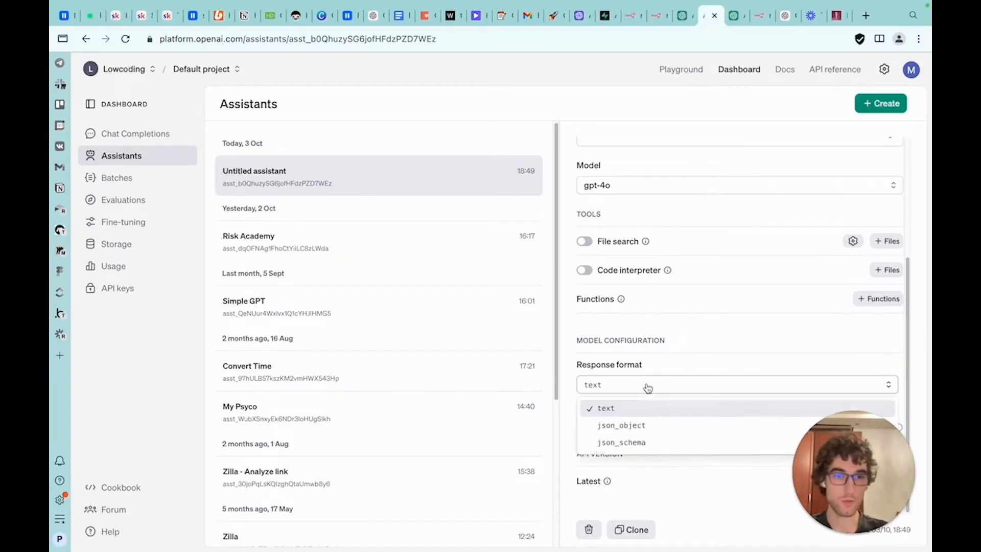
click(647, 433)
scroll(720, 302, up, 3)
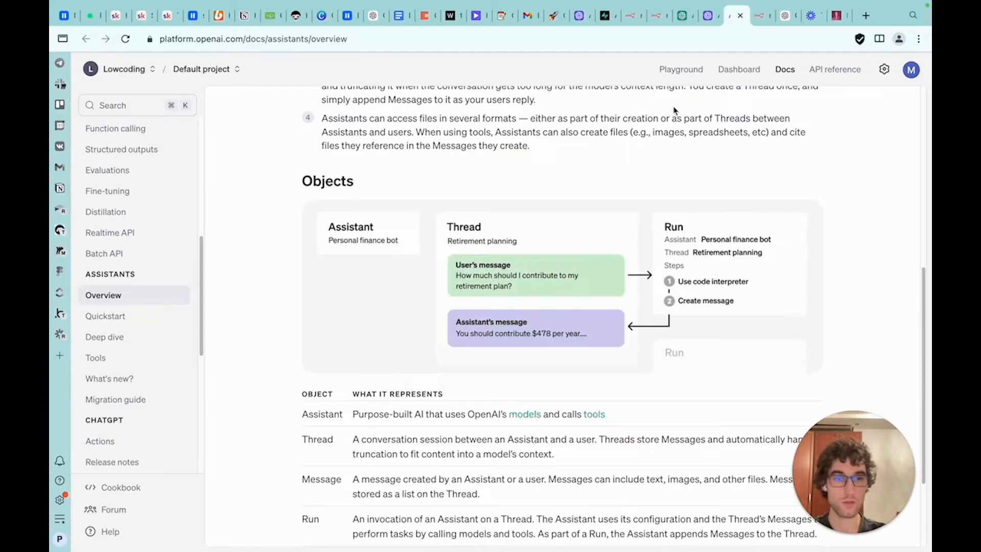
Set up the assistant as Simple bot with instructions "You are ChatGPT" and model gpt-4o-mini, then select its assistant ID
click(709, 16)
click(681, 211)
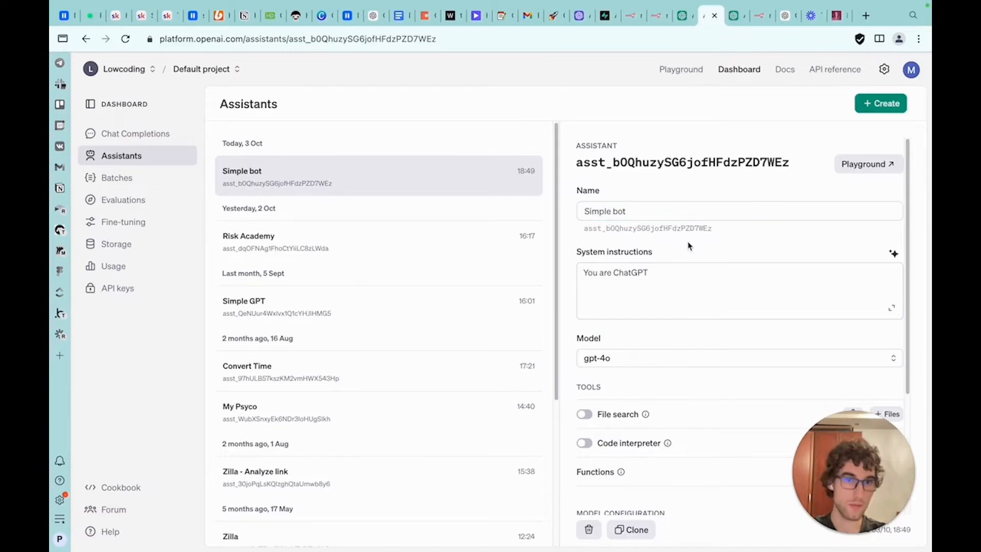
scroll(688, 240, down, 1)
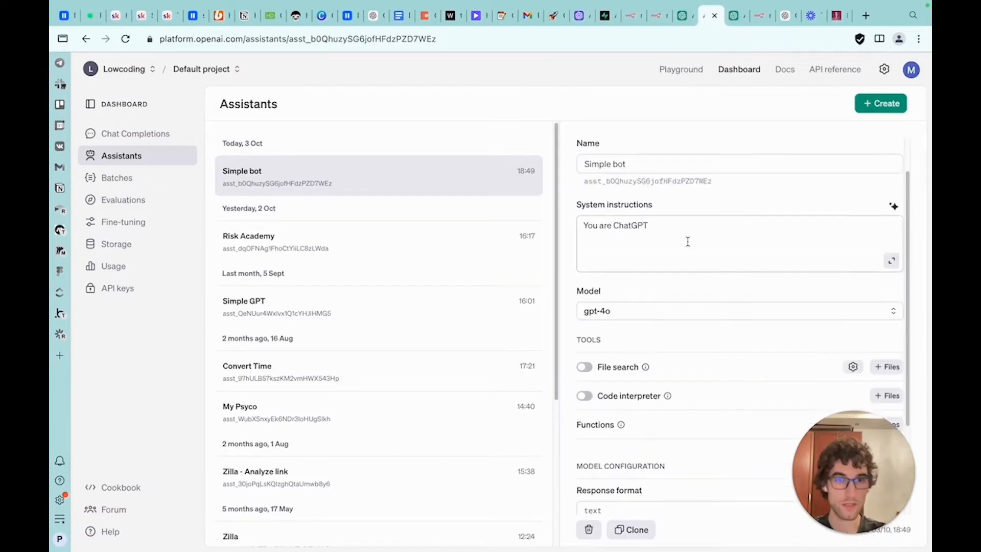
scroll(688, 242, up, 1)
drag(886, 450, 384, 437)
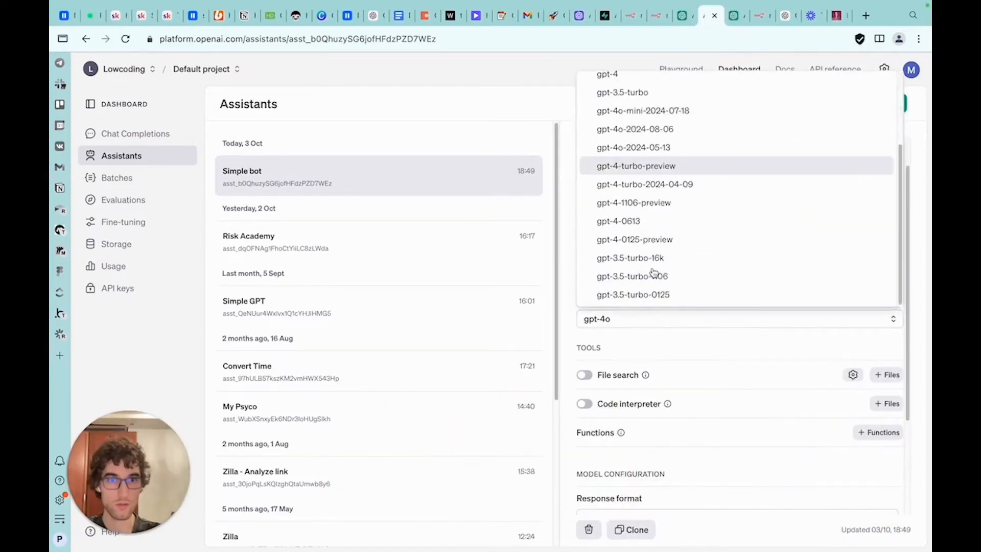
click(621, 275)
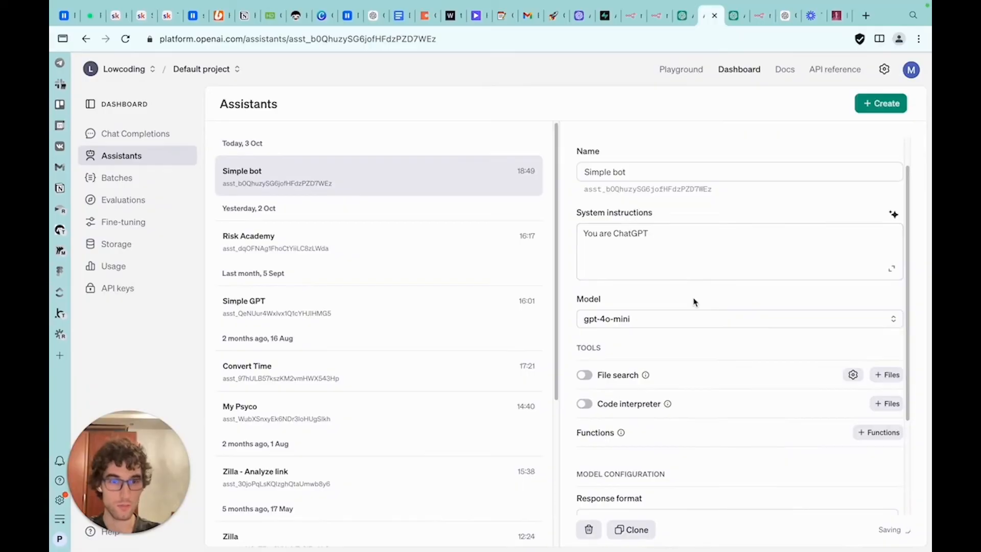
double_click(633, 162)
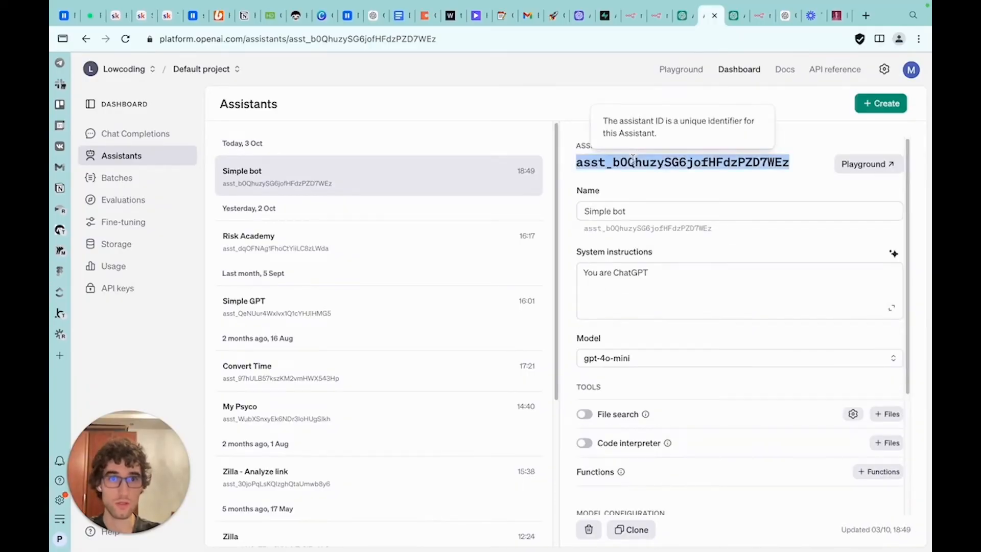
Browse the OpenAI API reference sections for Assistants, Threads, Messages and Runs
click(682, 15)
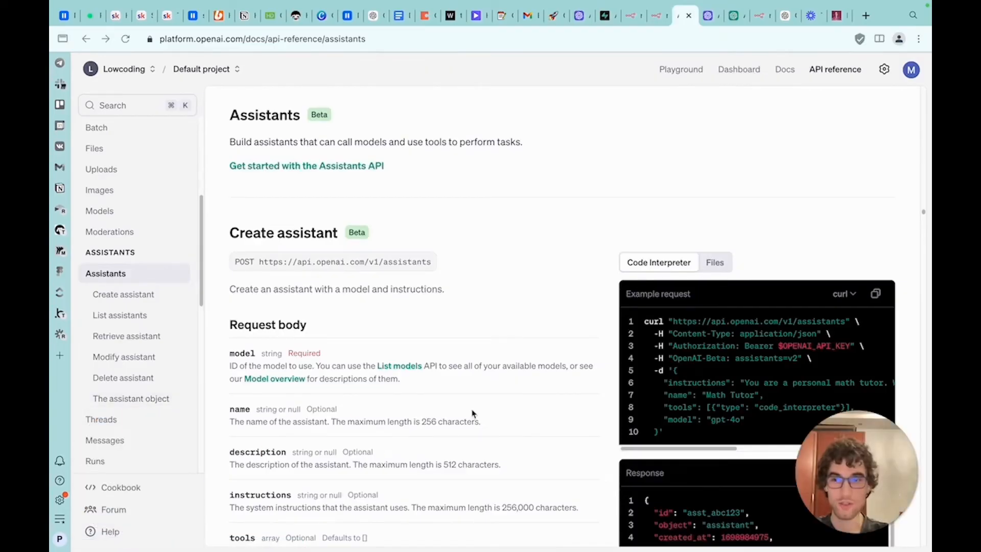
scroll(163, 302, down, 1)
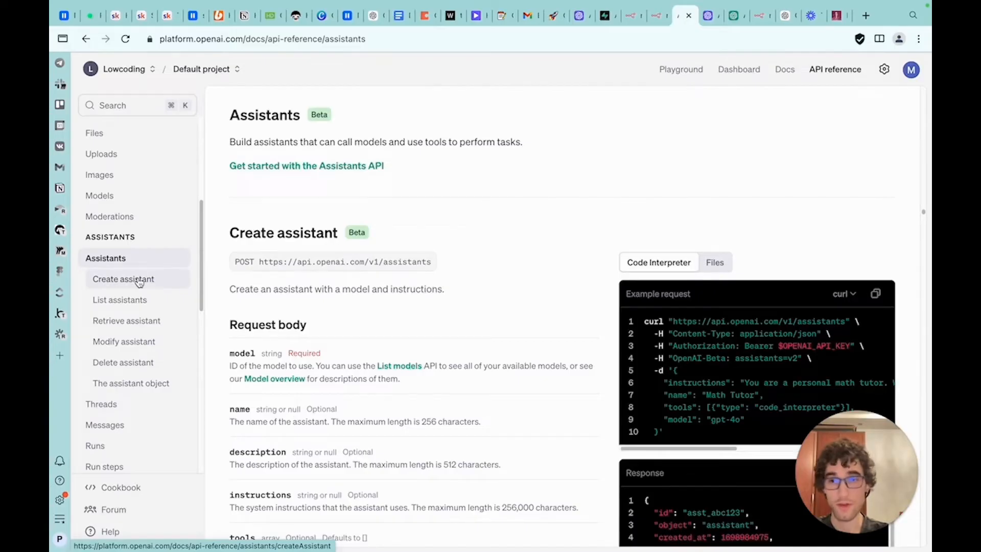
scroll(137, 283, down, 2)
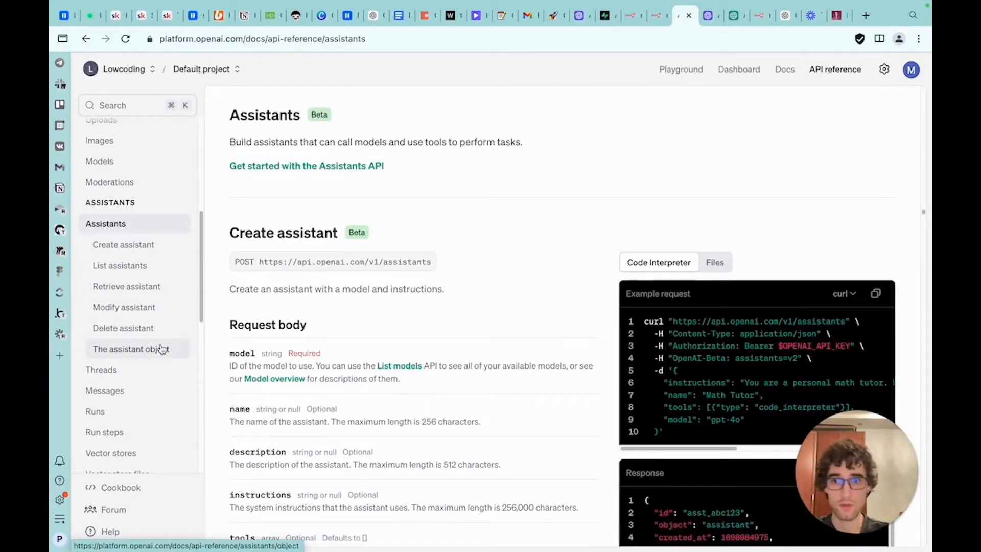
scroll(153, 348, down, 1)
click(142, 353)
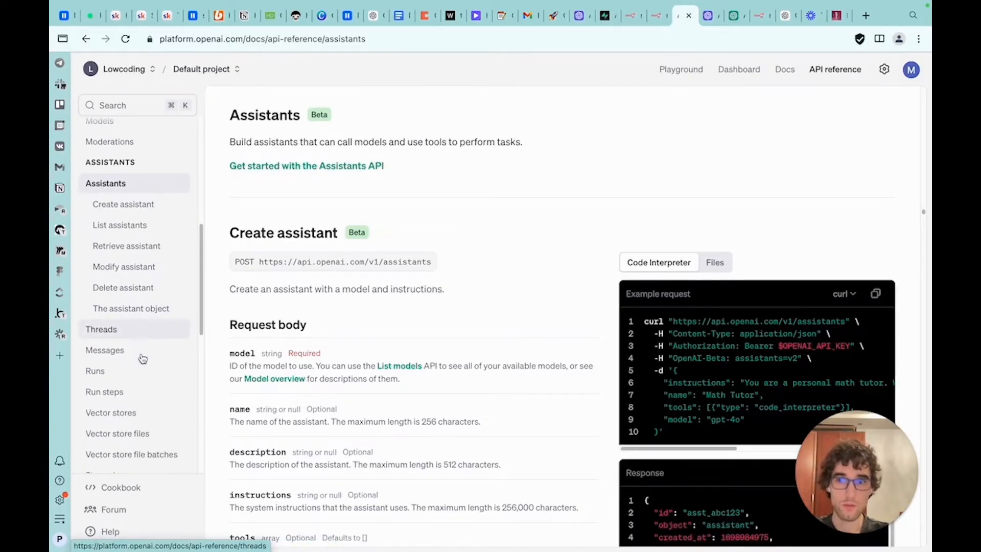
click(128, 330)
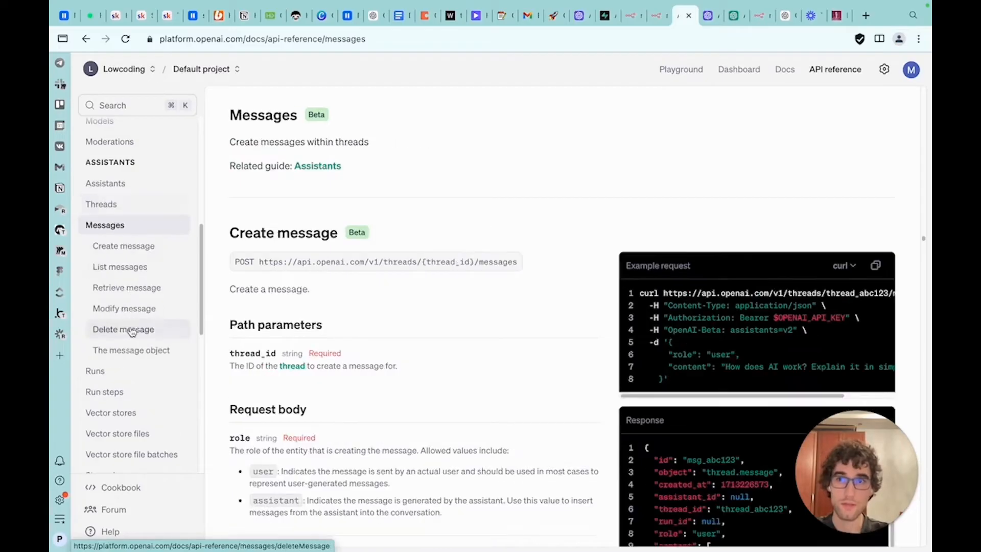
click(121, 371)
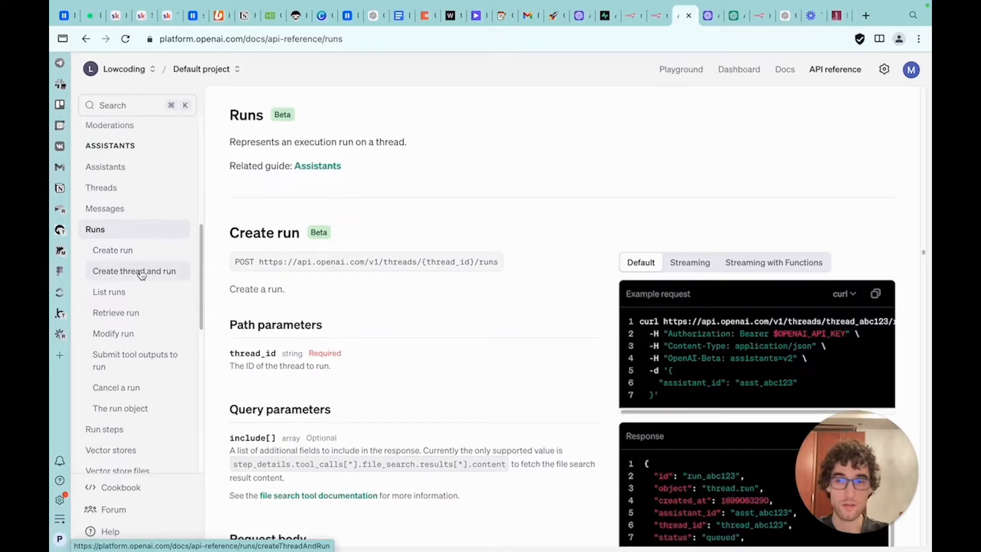
scroll(142, 274, down, 2)
scroll(142, 276, down, 5)
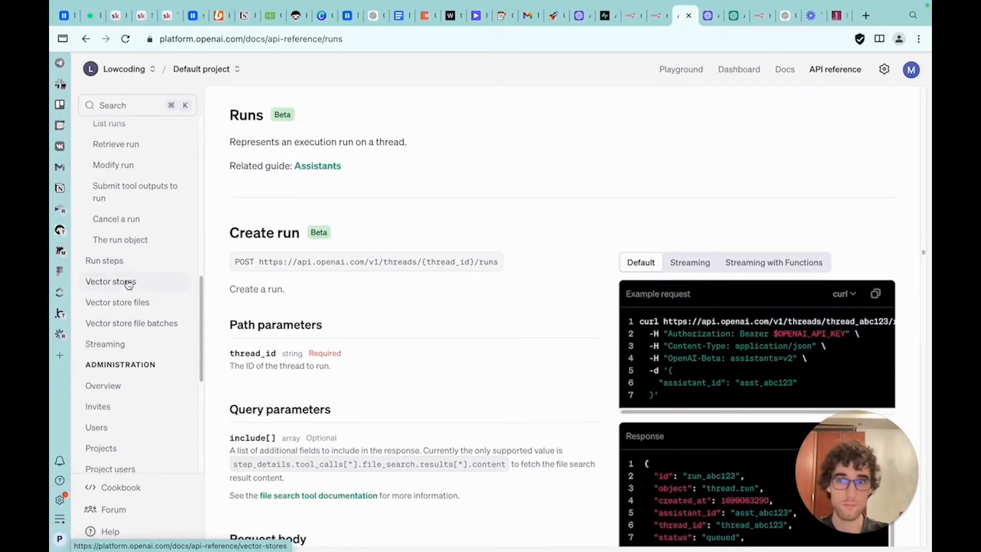
scroll(163, 332, up, 13)
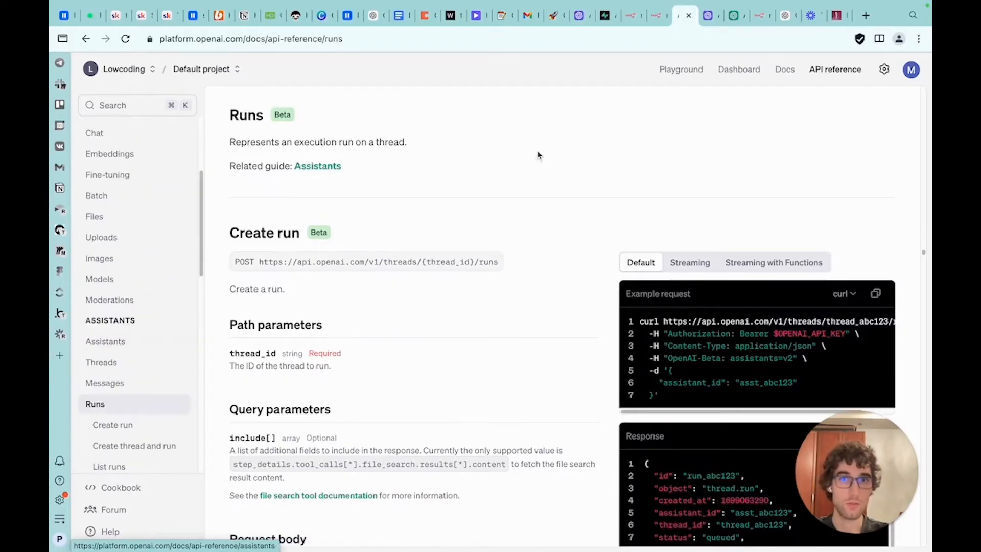
Return to the workflow, open the nodes panel, search for OpenAI and browse its available actions
key(ctrl+shift+Tab)
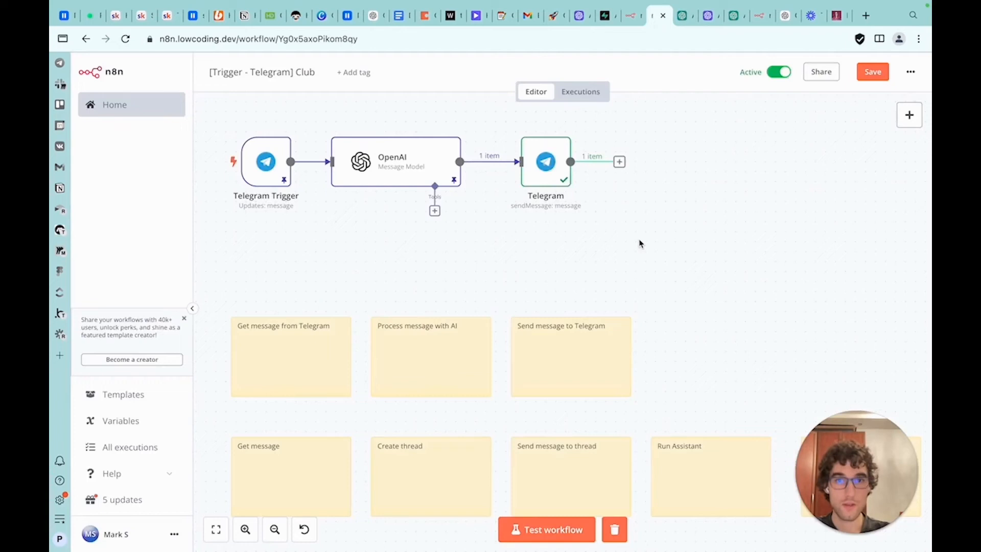
click(909, 114)
text(op)
key(Return)
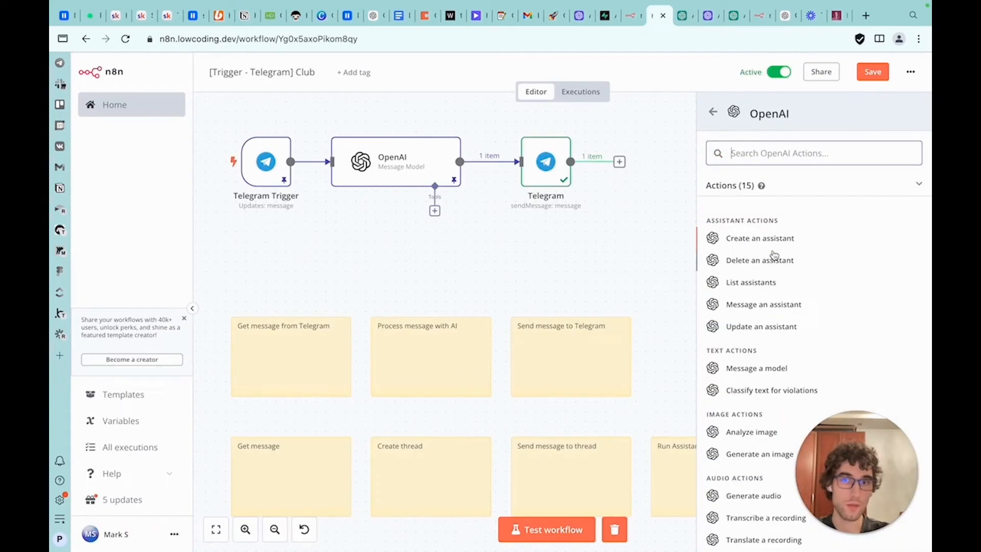
scroll(772, 250, down, 3)
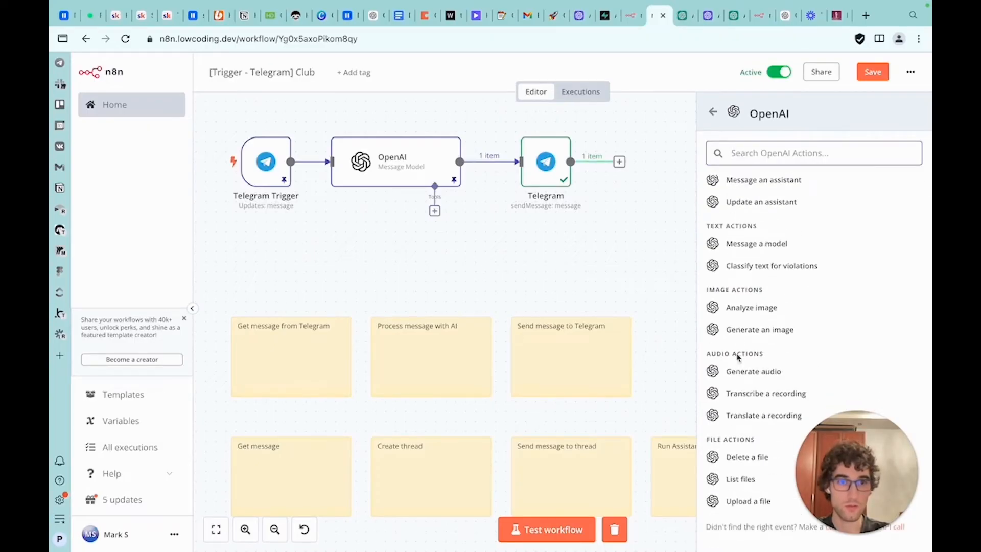
scroll(760, 213, up, 3)
Clear the node search, browse the AI nodes category, and close the panel back to the canvas
click(713, 112)
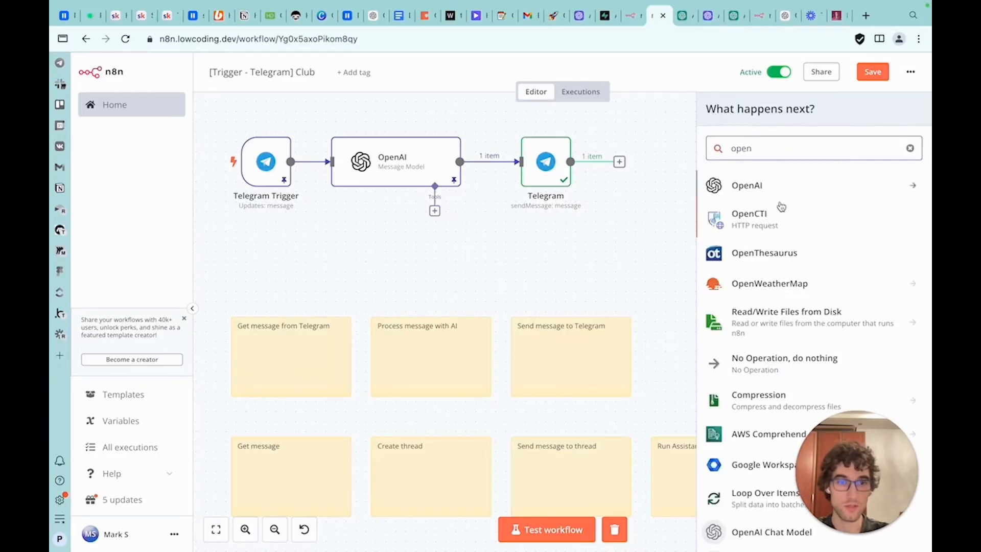
scroll(781, 220, down, 2)
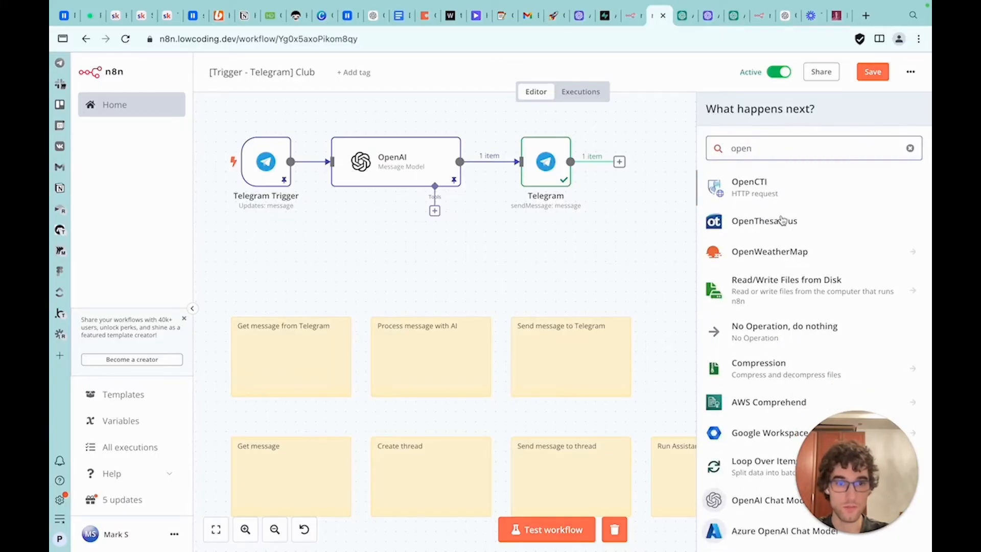
click(910, 148)
click(745, 374)
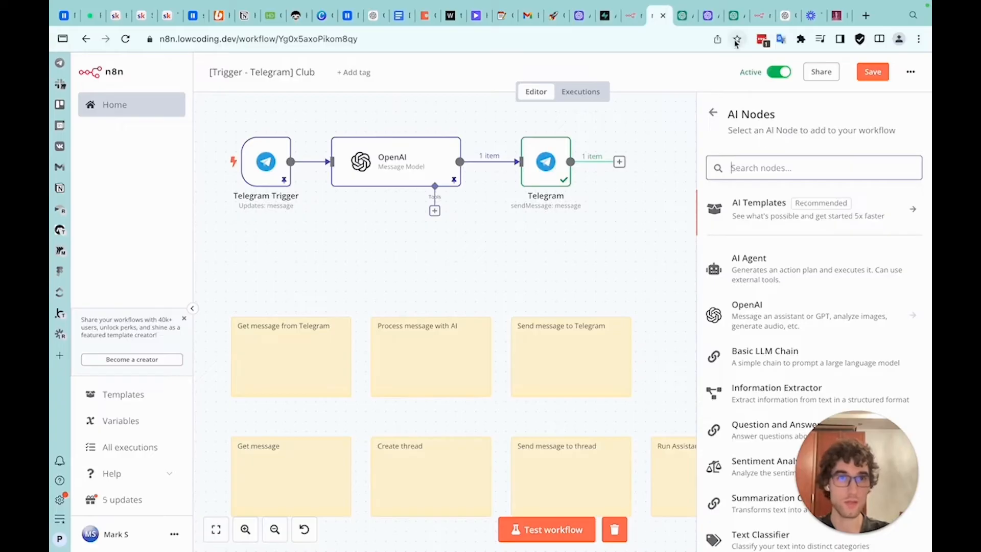
click(650, 192)
scroll(648, 255, down, 3)
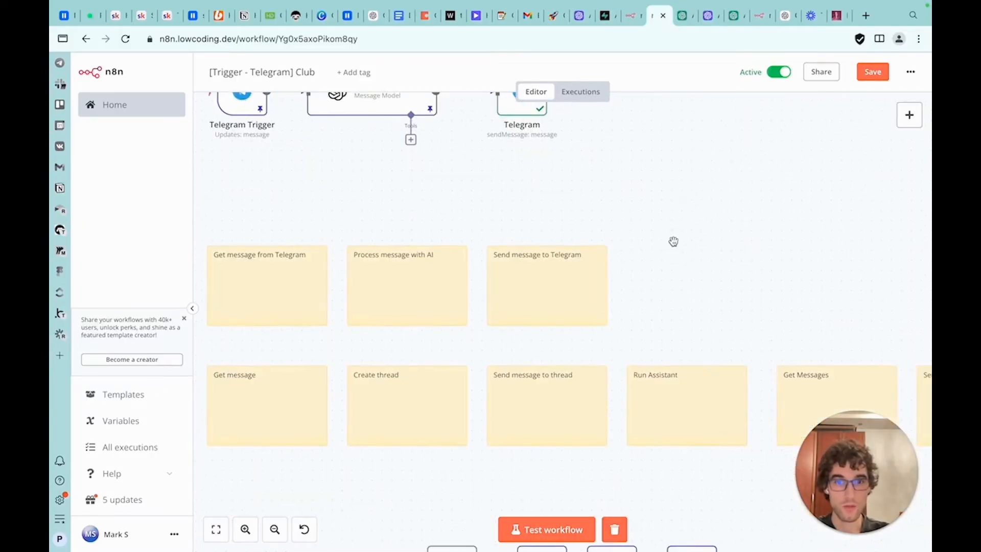
Pan around the canvas to review the sticky notes and HTTP Request nodes planning the assistant flow
scroll(702, 232, right, 1)
scroll(328, 379, left, 1)
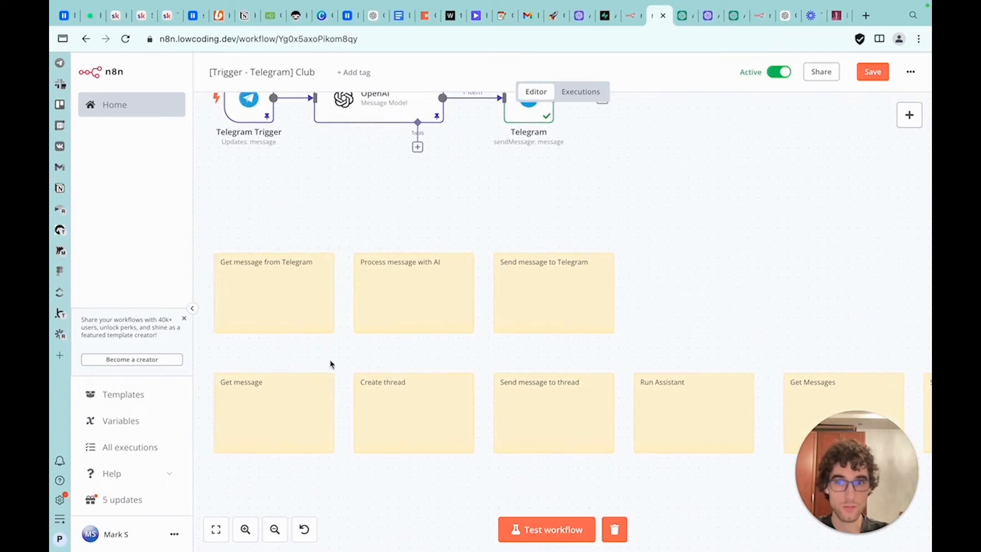
drag(443, 350, 353, 341)
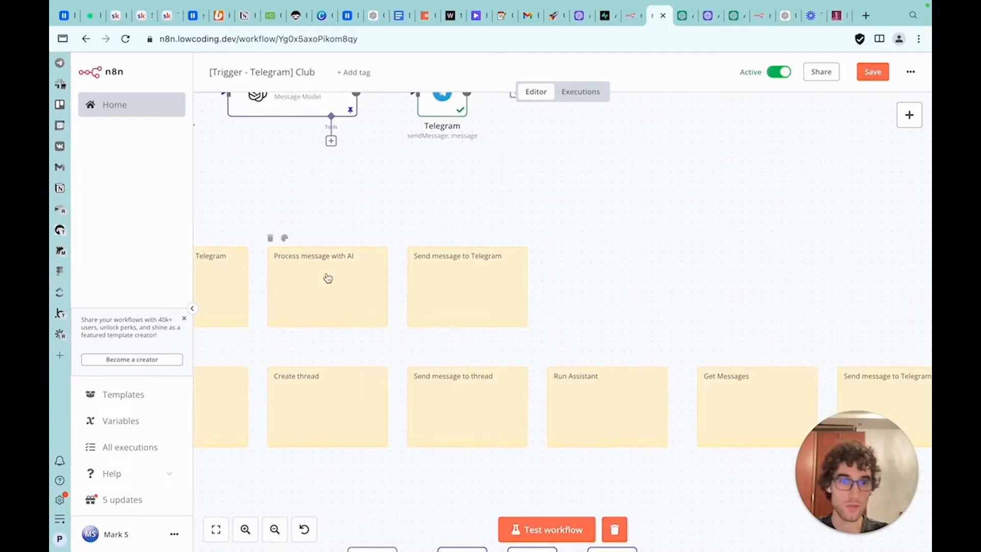
scroll(604, 254, down, 2)
scroll(604, 254, right, 2)
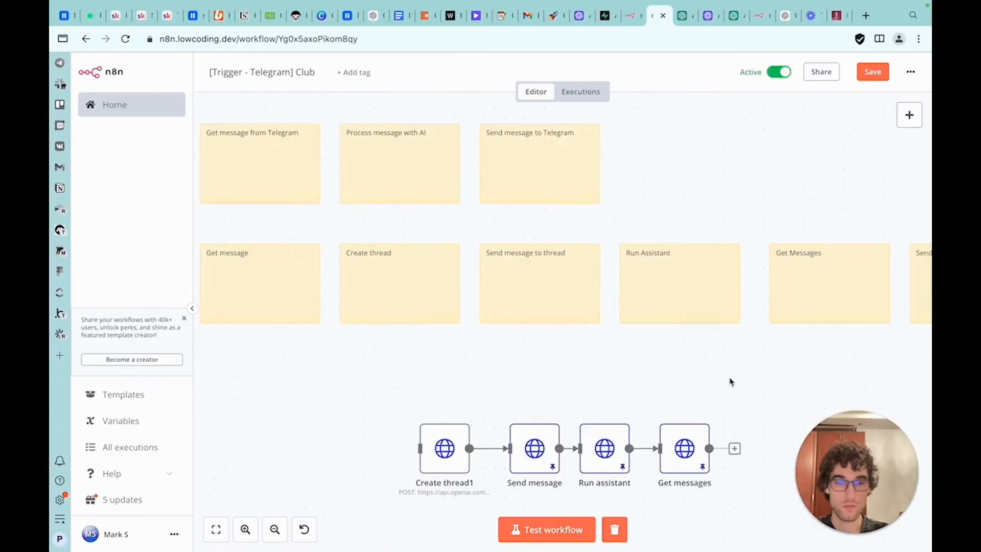
drag(729, 382, 385, 502)
drag(463, 423, 423, 85)
drag(674, 110, 289, 219)
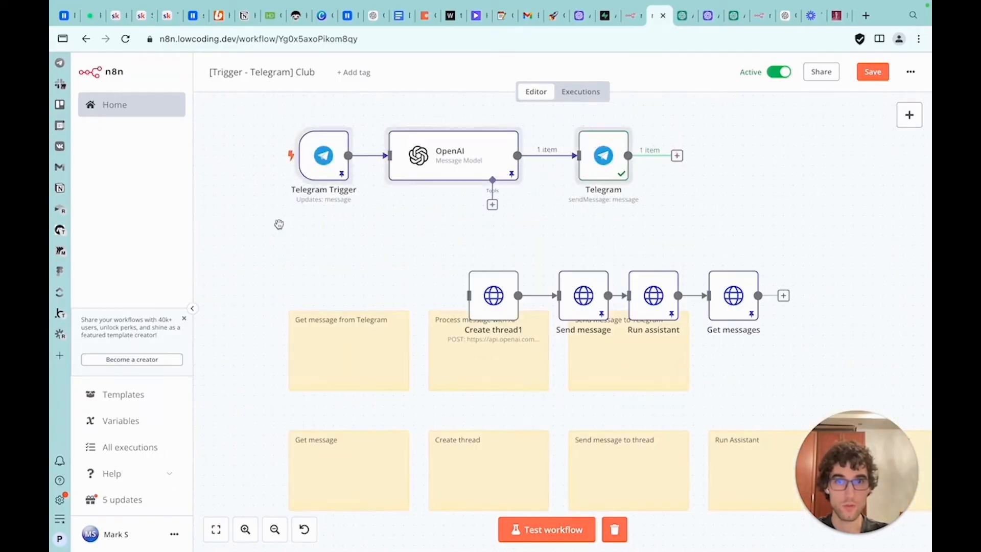
Duplicate the Telegram trigger, OpenAI and Telegram chain and arrange the copy above the lower row of notes
key(ctrl+c)
key(ctrl+v)
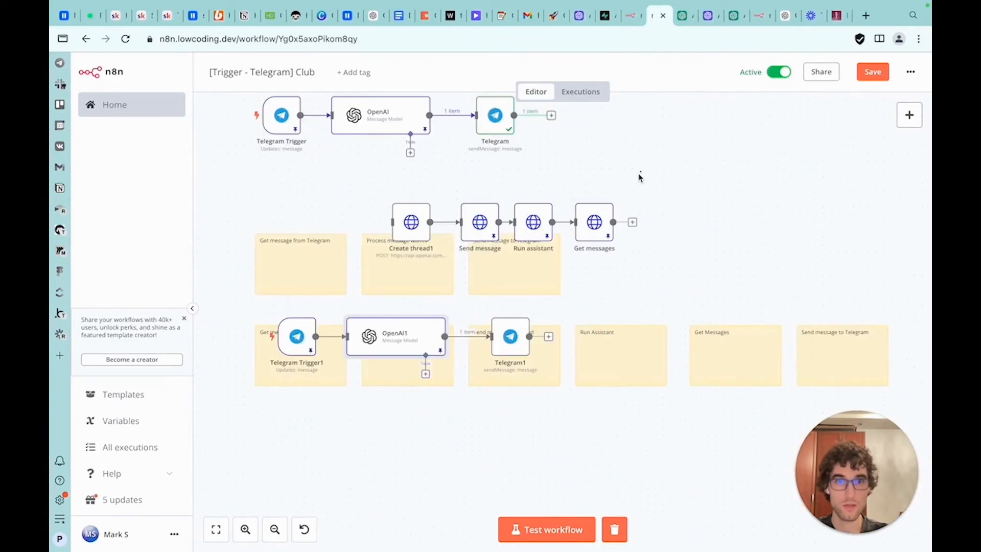
drag(640, 173, 394, 243)
drag(408, 228, 386, 423)
drag(386, 424, 385, 456)
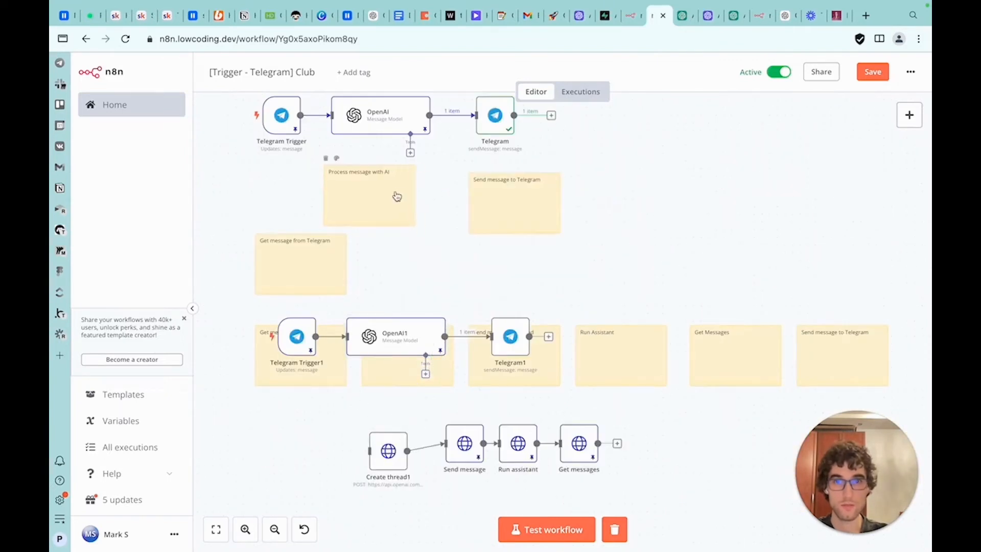
drag(396, 196, 404, 204)
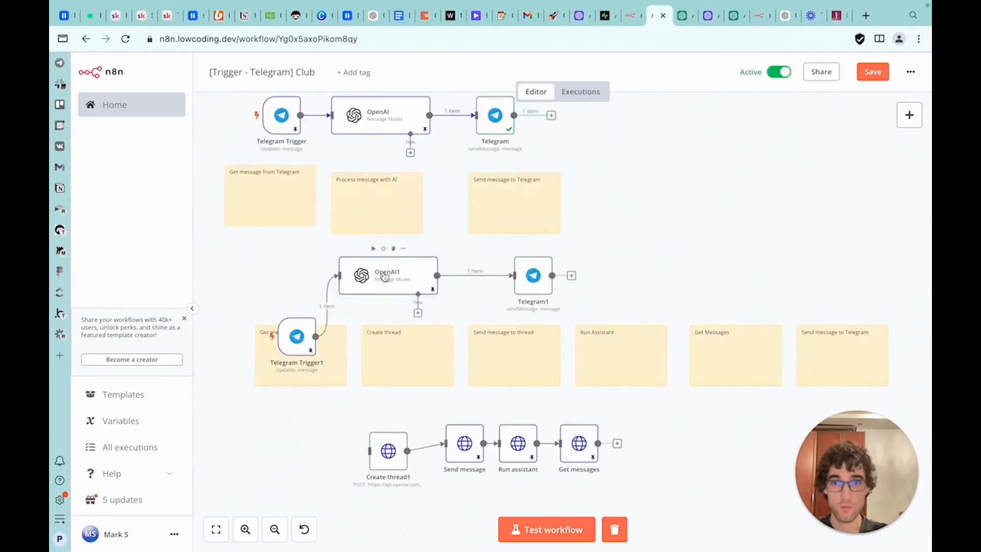
drag(297, 337, 258, 276)
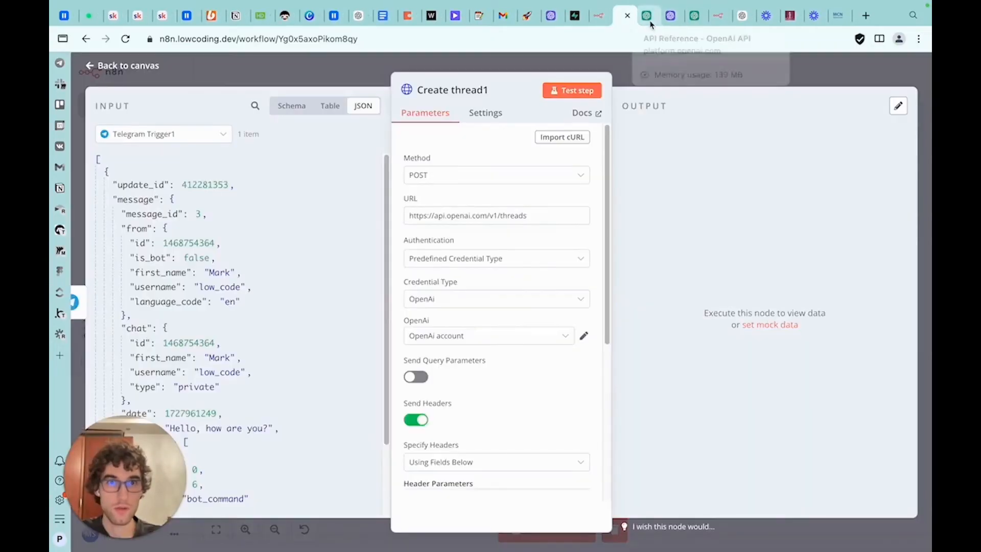
Compare the Create thread endpoint URL in the API reference with the Create thread1 node's URL
click(650, 15)
click(133, 290)
click(129, 295)
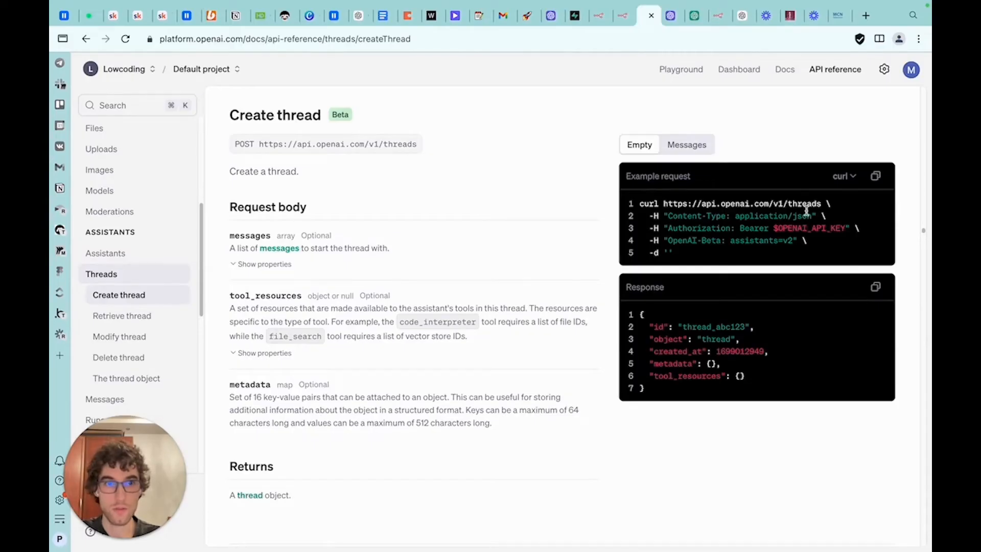
drag(416, 144, 297, 144)
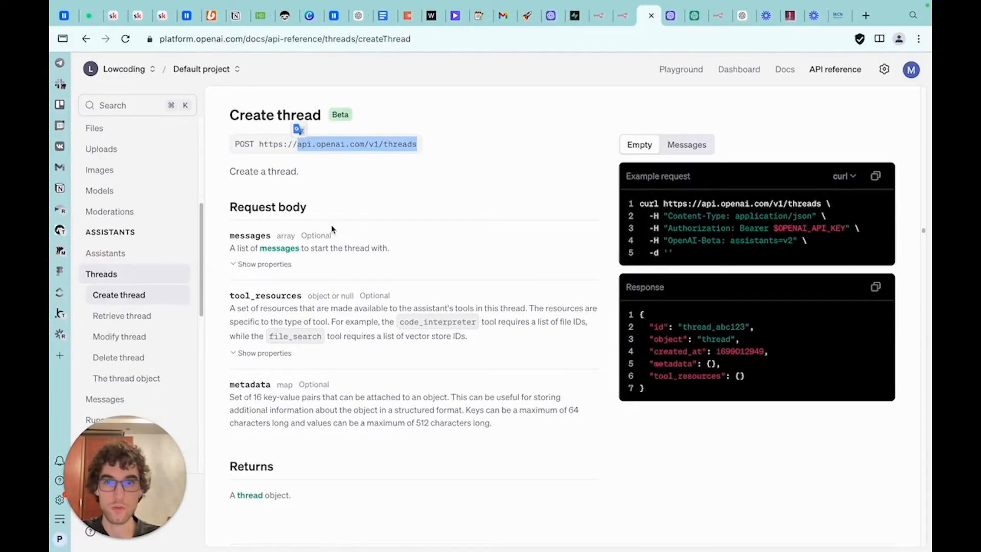
click(623, 15)
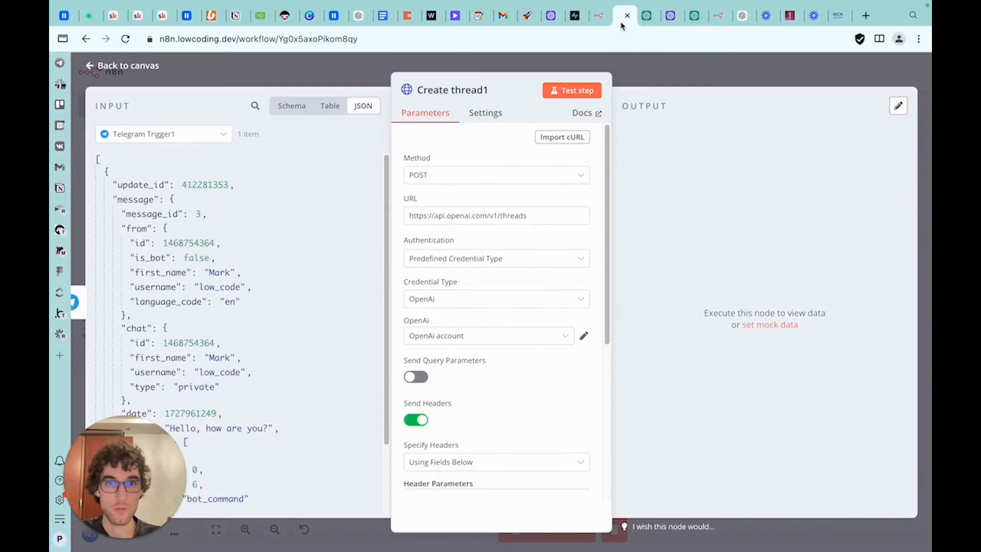
drag(537, 218, 432, 208)
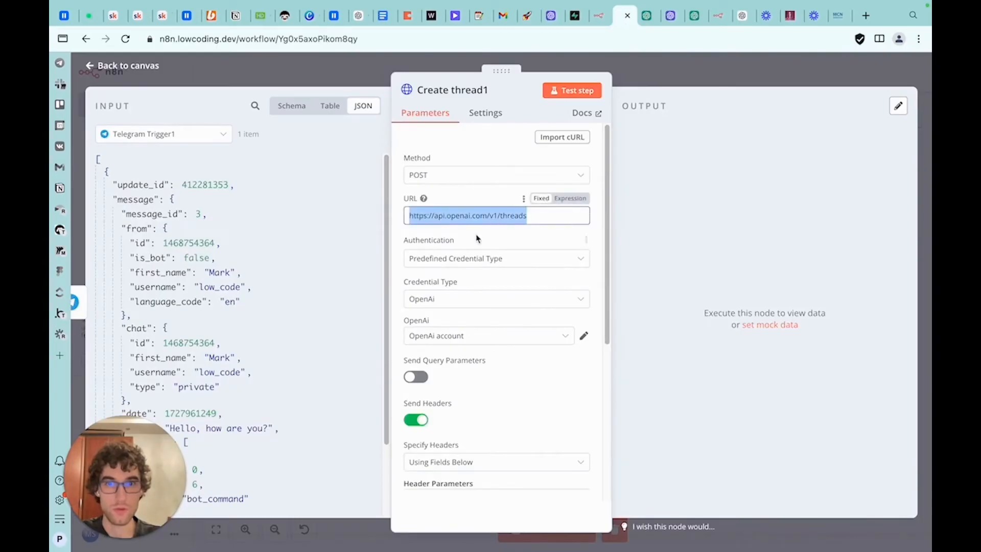
Set the Create thread1 node's OpenAI credential to OpenAi club and close the node
scroll(476, 238, down, 2)
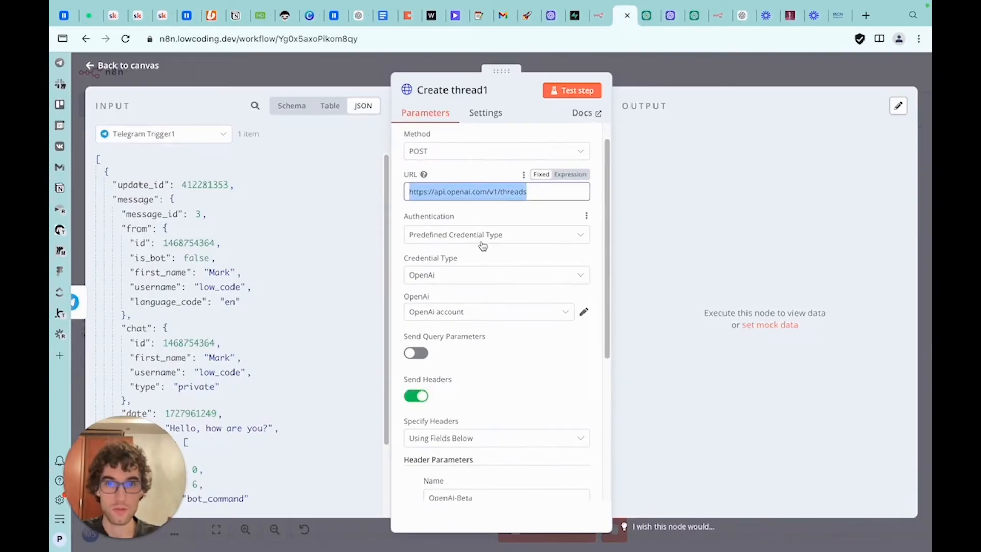
click(483, 244)
click(489, 223)
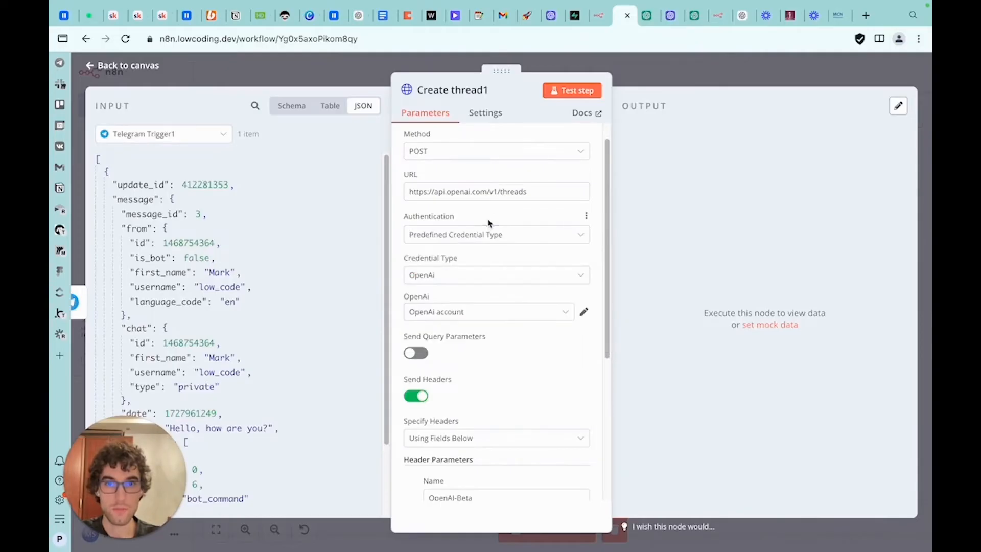
click(489, 283)
click(465, 258)
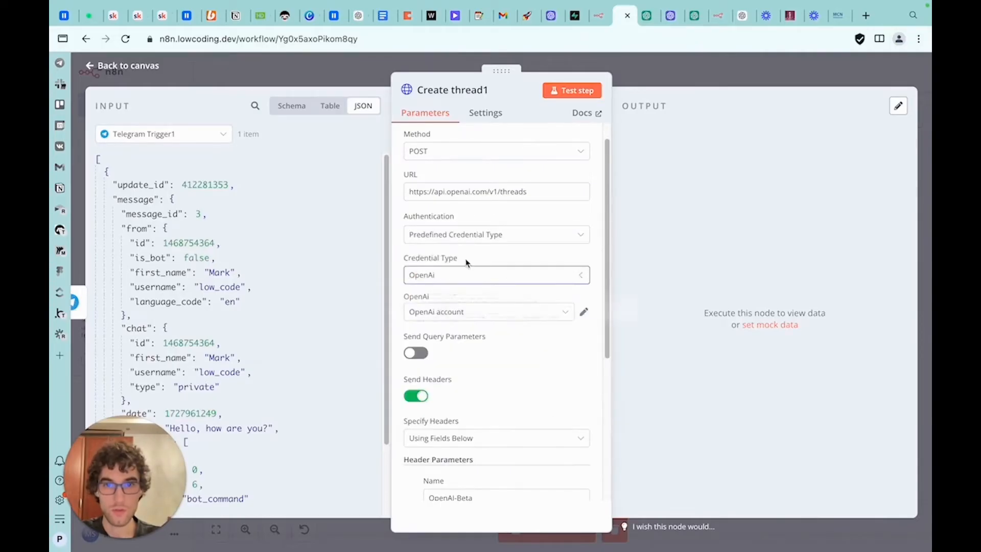
click(451, 317)
click(475, 295)
click(475, 310)
click(466, 437)
scroll(483, 294, down, 4)
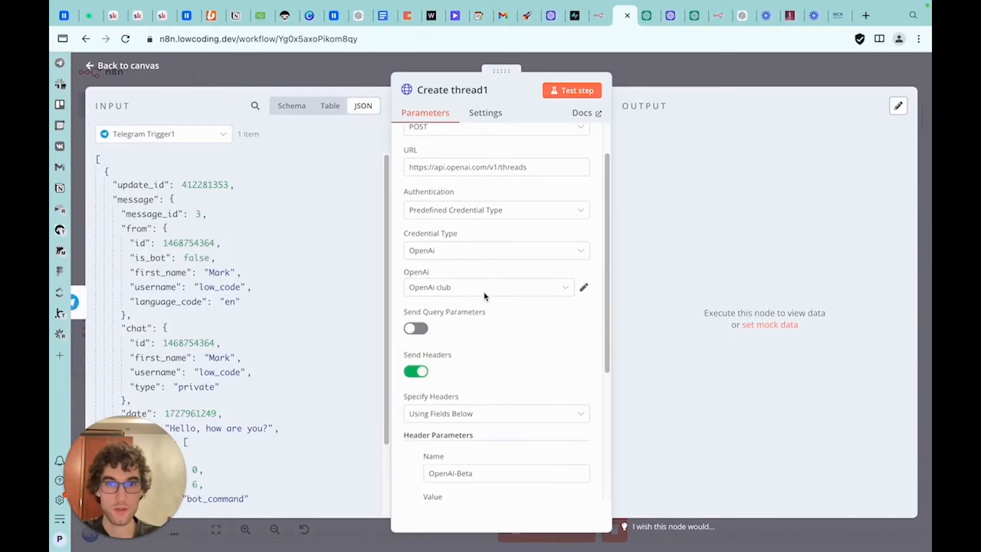
scroll(485, 296, down, 1)
scroll(485, 298, up, 3)
drag(531, 444, 425, 449)
click(481, 306)
key(Escape)
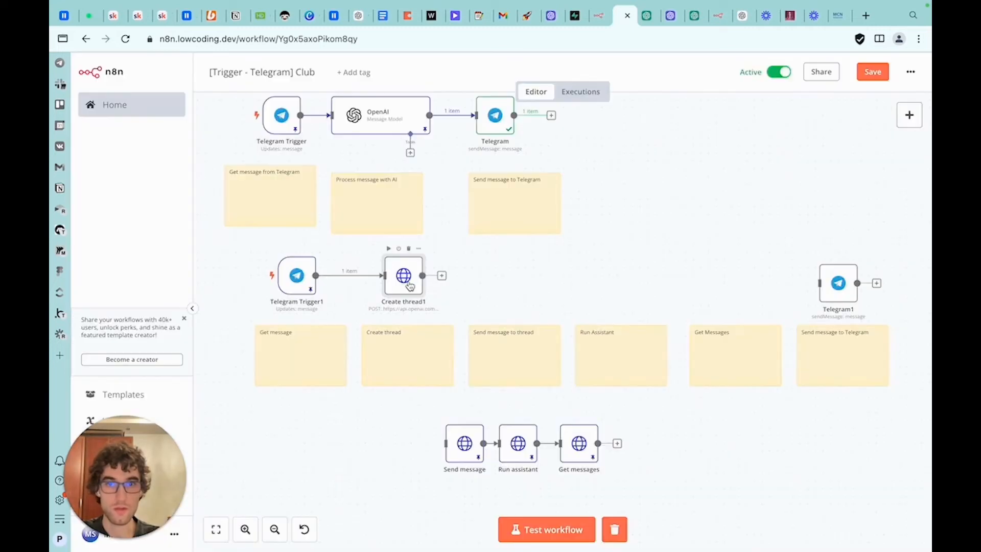
Run the Create thread1 node and pin its output data
double_click(411, 286)
click(572, 90)
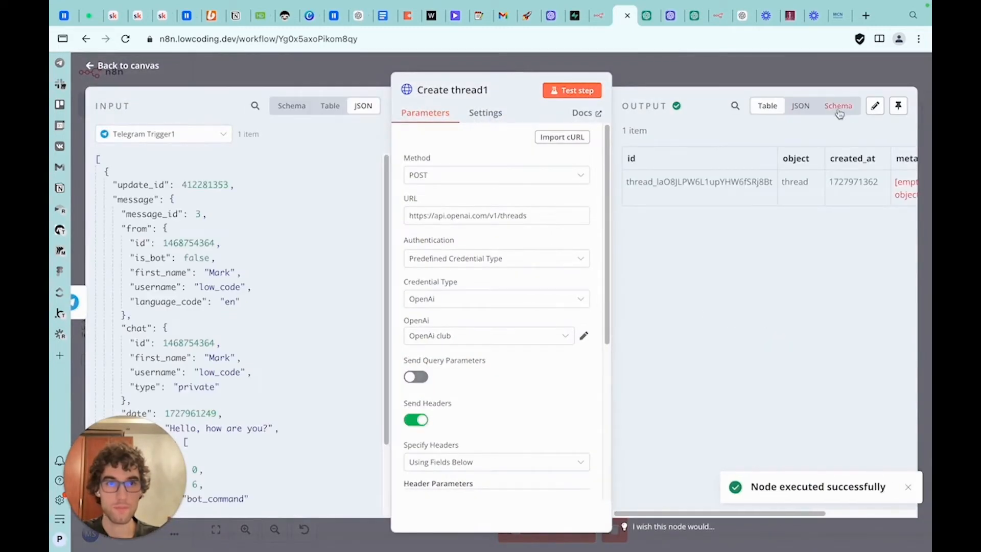
click(899, 106)
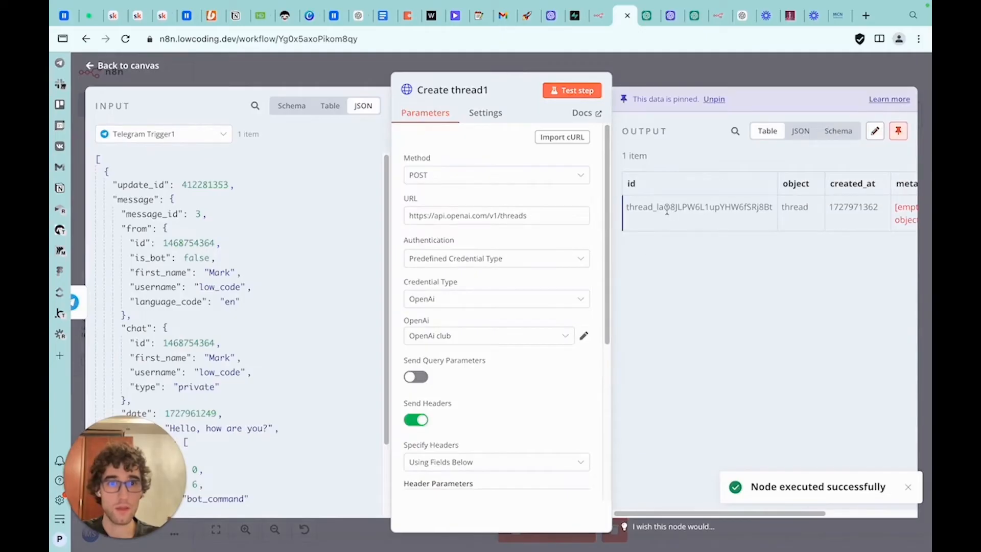
key(Escape)
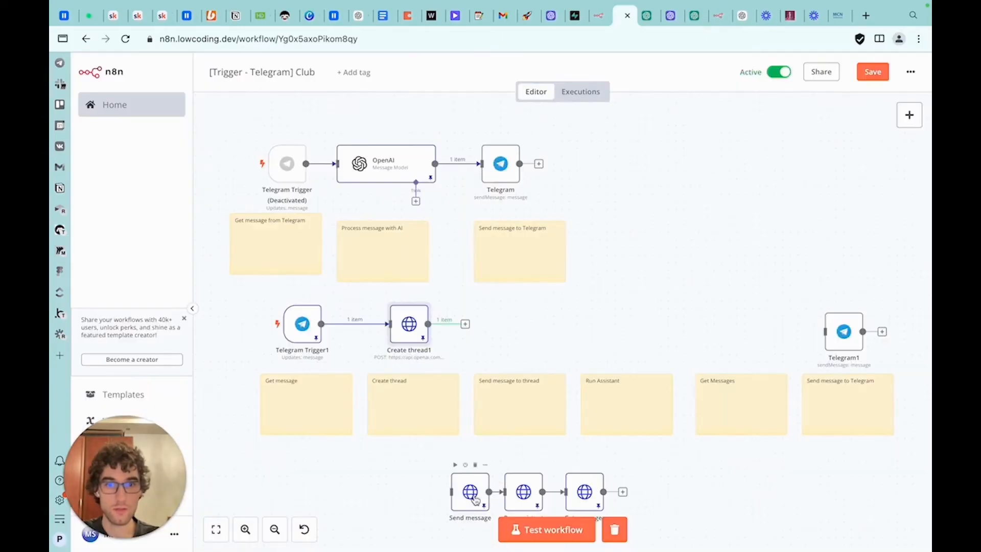
Move the Send message node next to Create thread1
click(502, 491)
drag(470, 488, 508, 321)
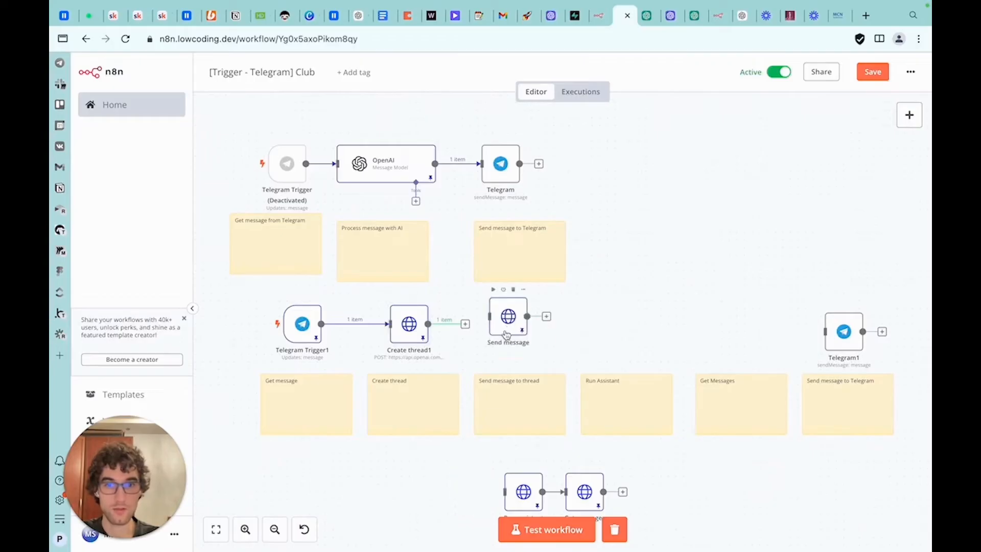
Read the Create message endpoint URL and request body in the API reference
click(639, 23)
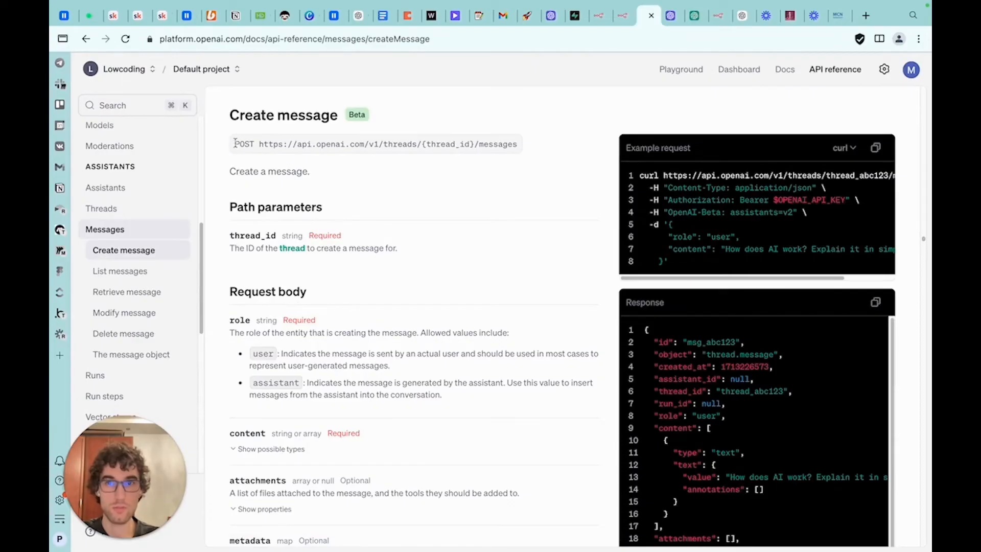
drag(516, 145, 259, 145)
click(475, 144)
drag(475, 145, 421, 146)
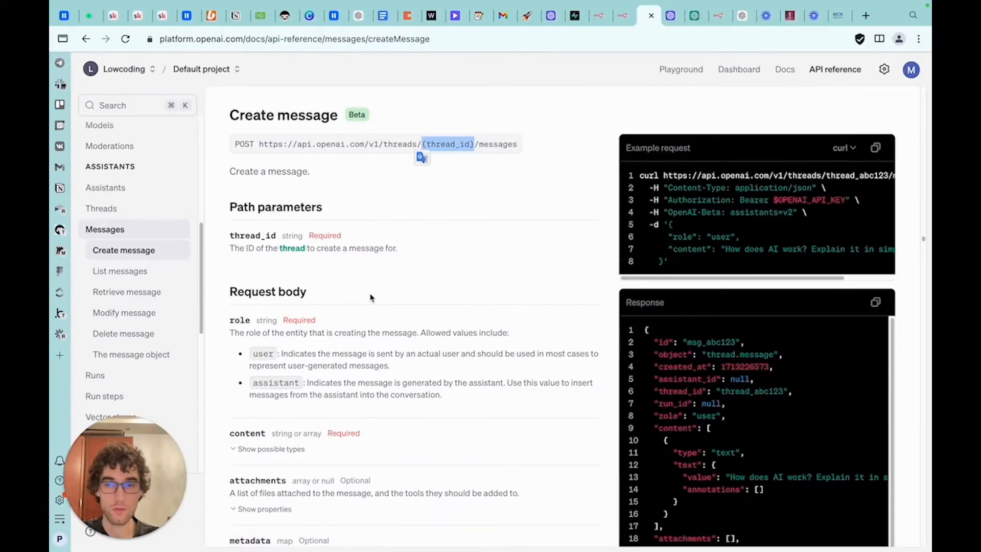
scroll(313, 305, down, 1)
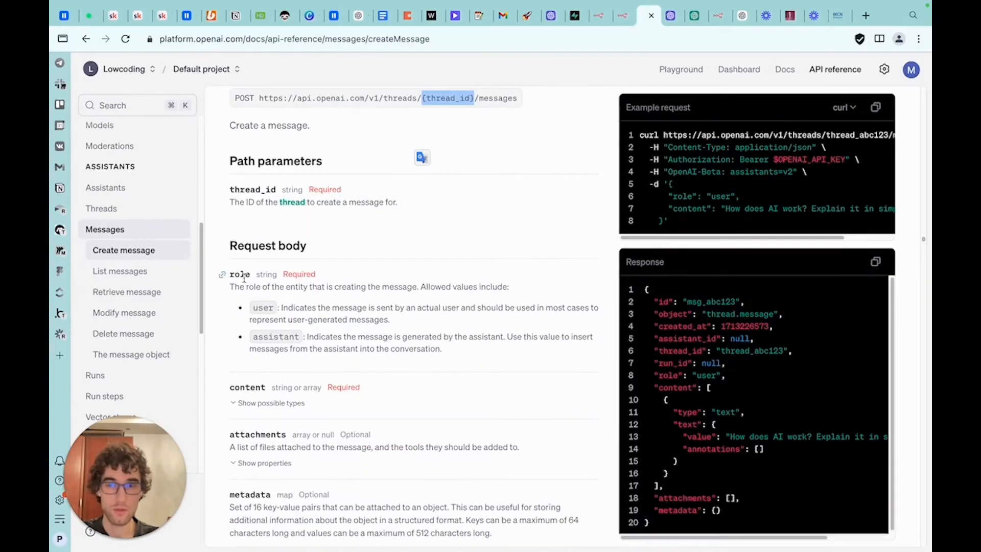
scroll(259, 306, down, 1)
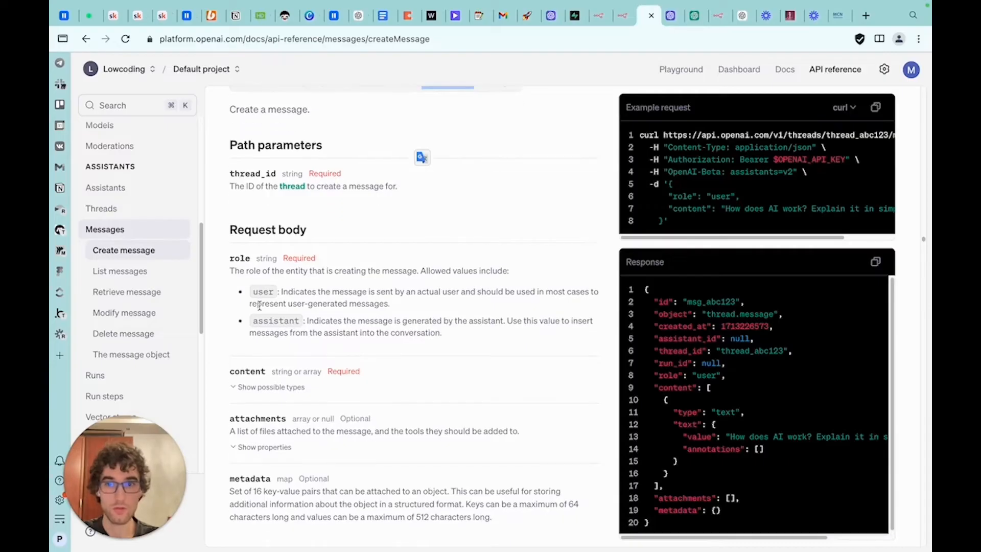
click(263, 364)
scroll(264, 347, down, 1)
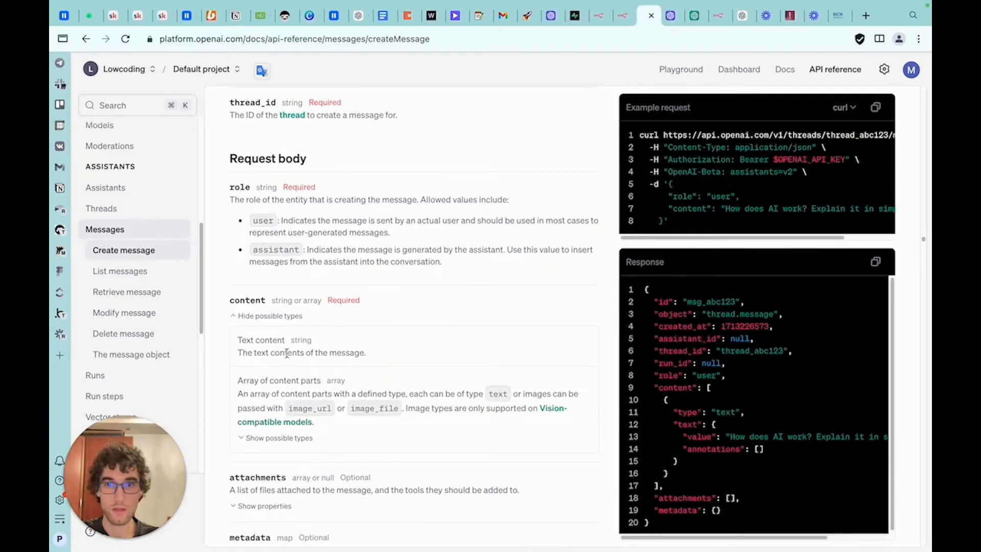
scroll(286, 353, down, 1)
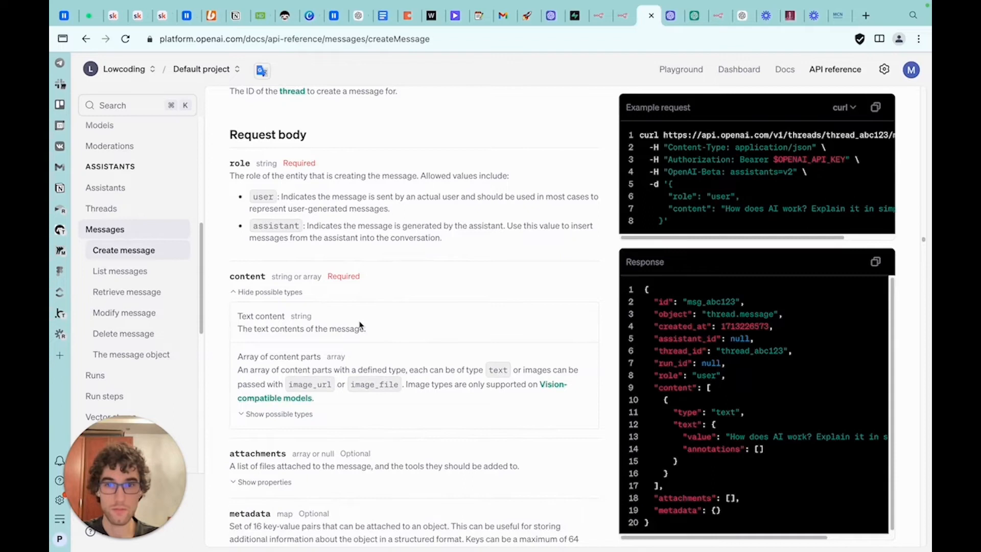
scroll(364, 324, down, 4)
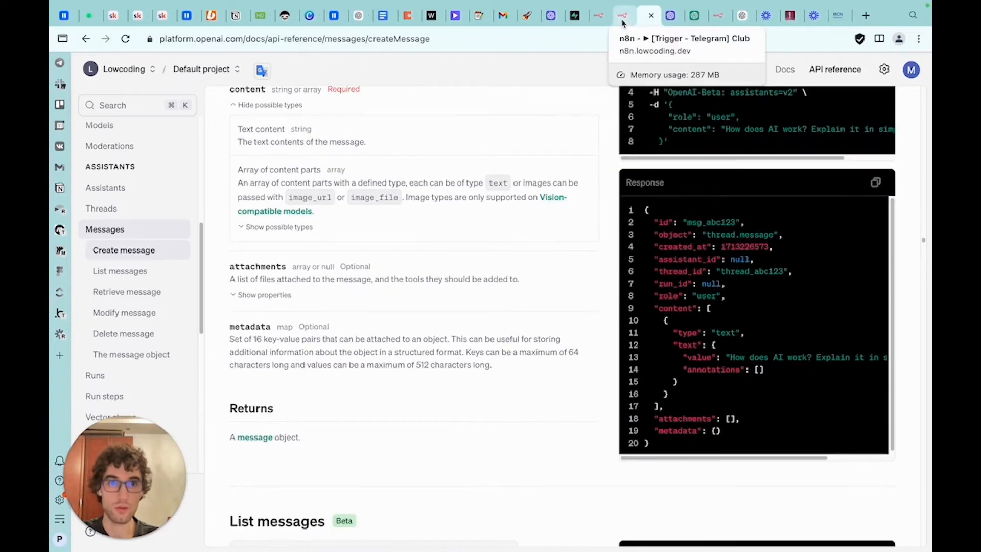
scroll(715, 291, up, 5)
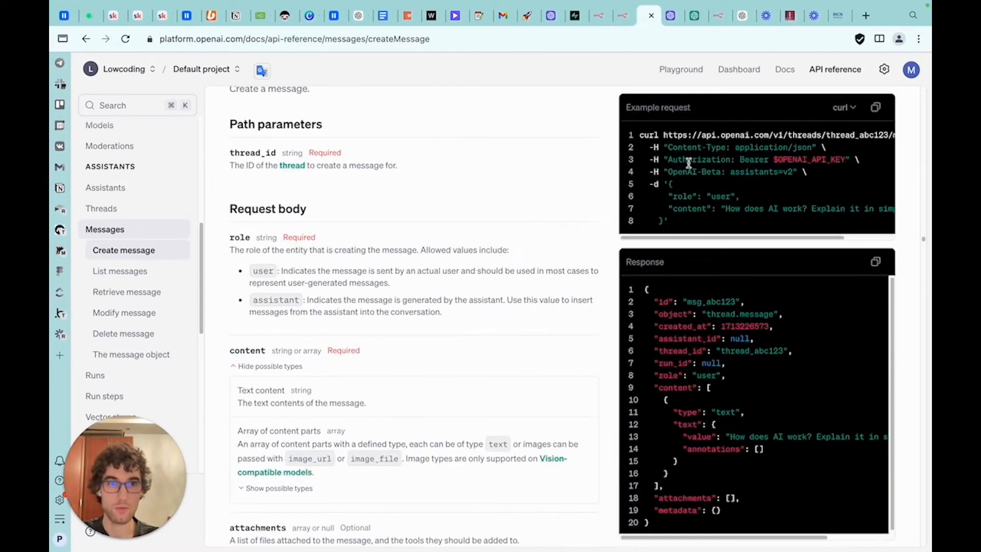
Replace the thread ID in the Send message URL with the expression {{ $('Create thread1').item.json.id }}
key(ctrl+shift+Tab)
mouse_move(572, 214)
mouse_down()
mouse_move(420, 212)
mouse_move(566, 218)
mouse_up()
click(473, 227)
key(BackSpace)
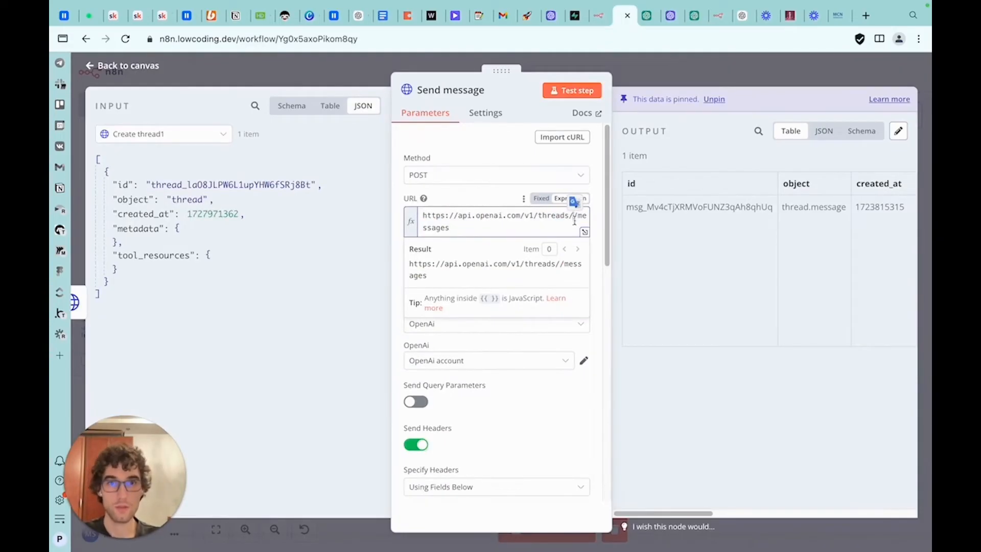
click(648, 17)
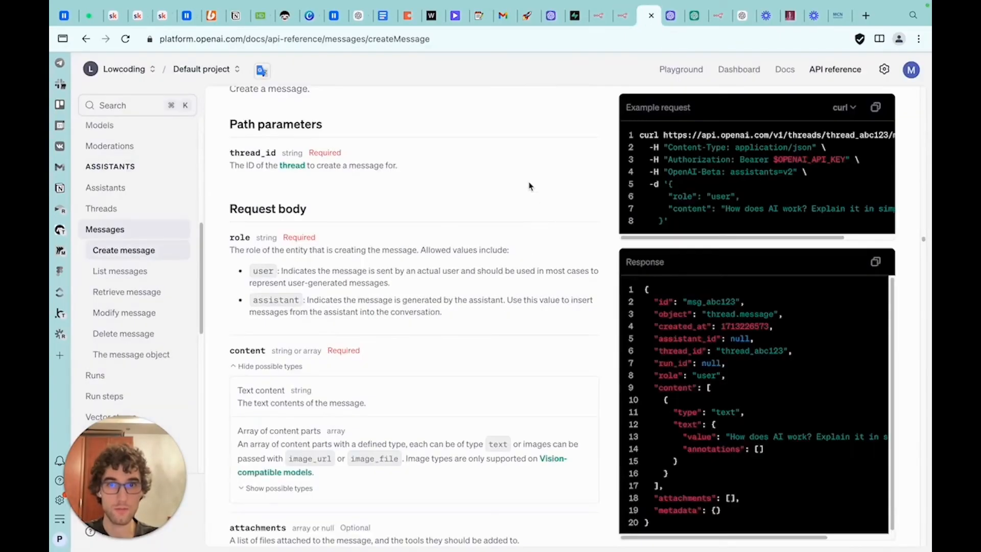
scroll(529, 186, up, 5)
click(624, 15)
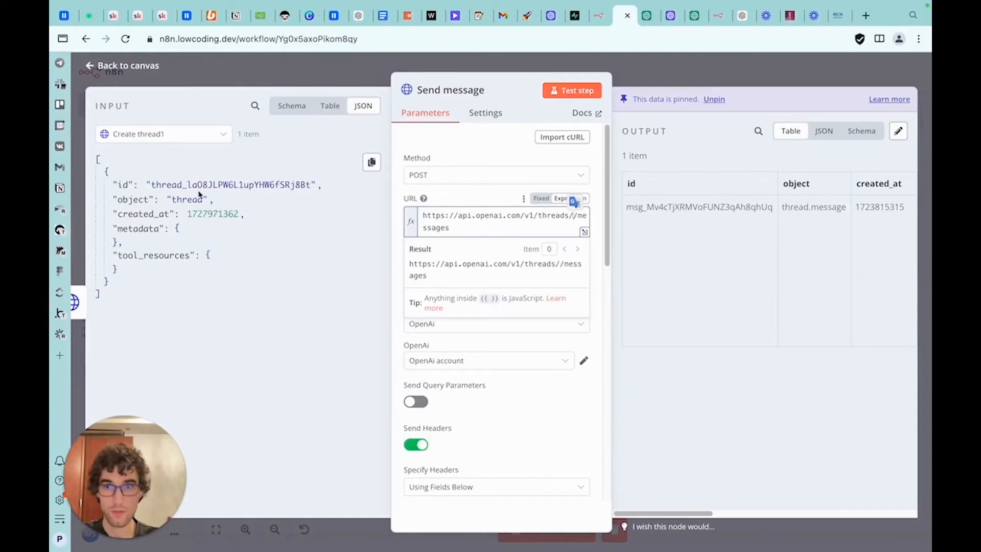
drag(121, 183, 572, 219)
double_click(432, 228)
key(BackSpace)
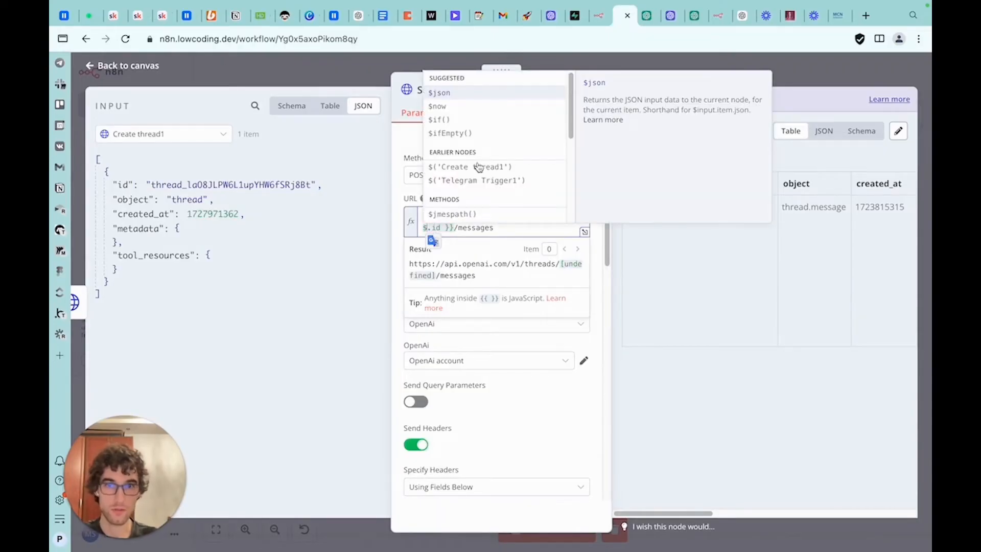
click(474, 168)
click(569, 275)
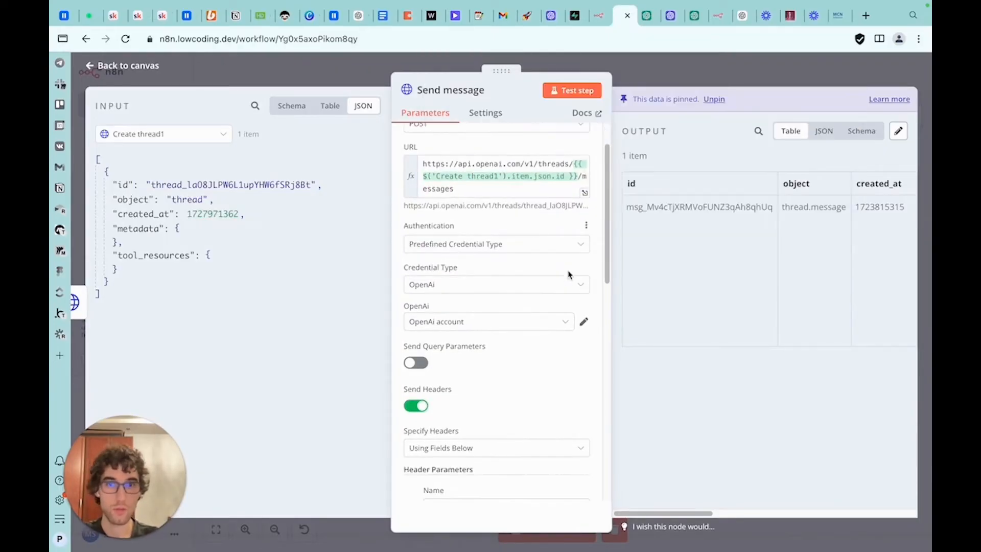
Compare the Send message headers and body parameters with the Create message example request in the API reference
scroll(485, 343, down, 3)
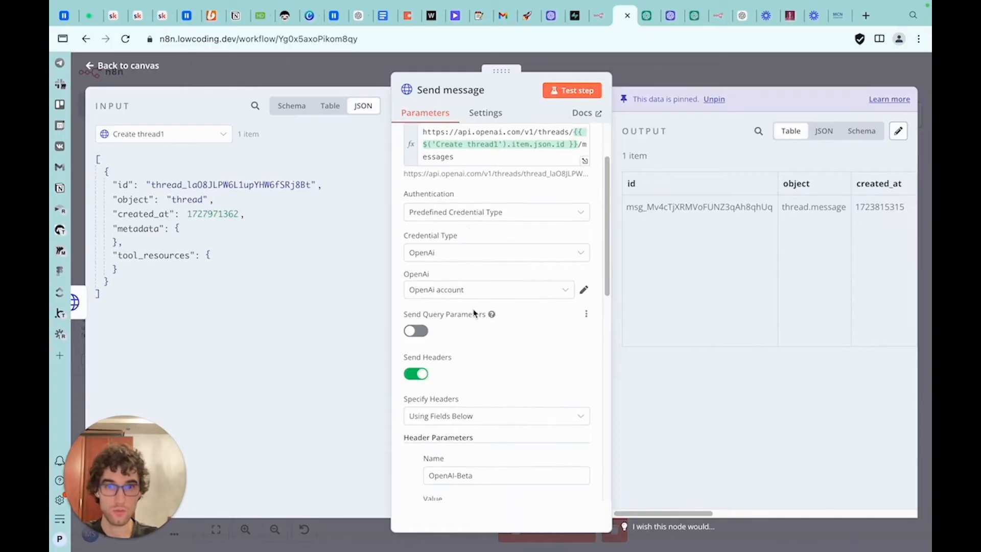
scroll(471, 230, down, 8)
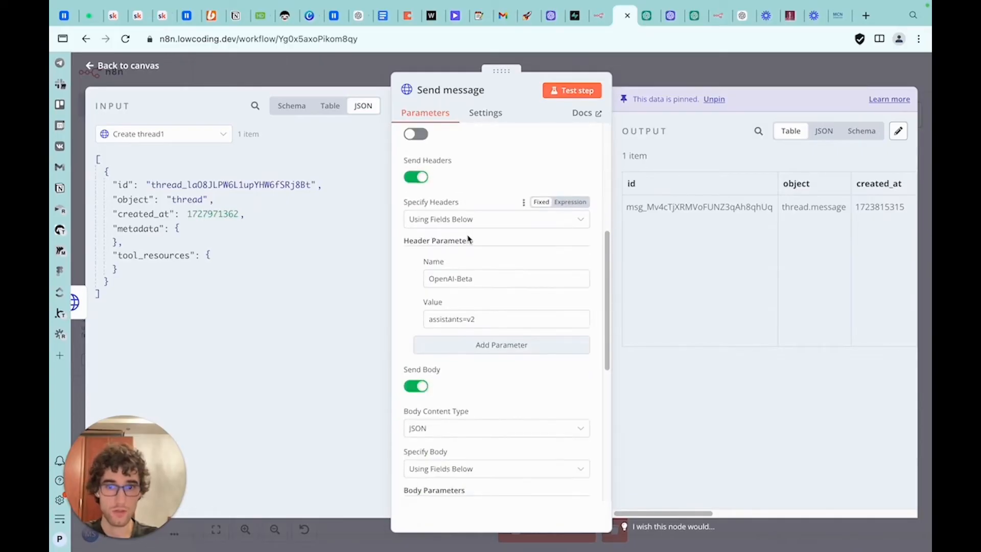
scroll(468, 259, down, 2)
scroll(413, 274, down, 2)
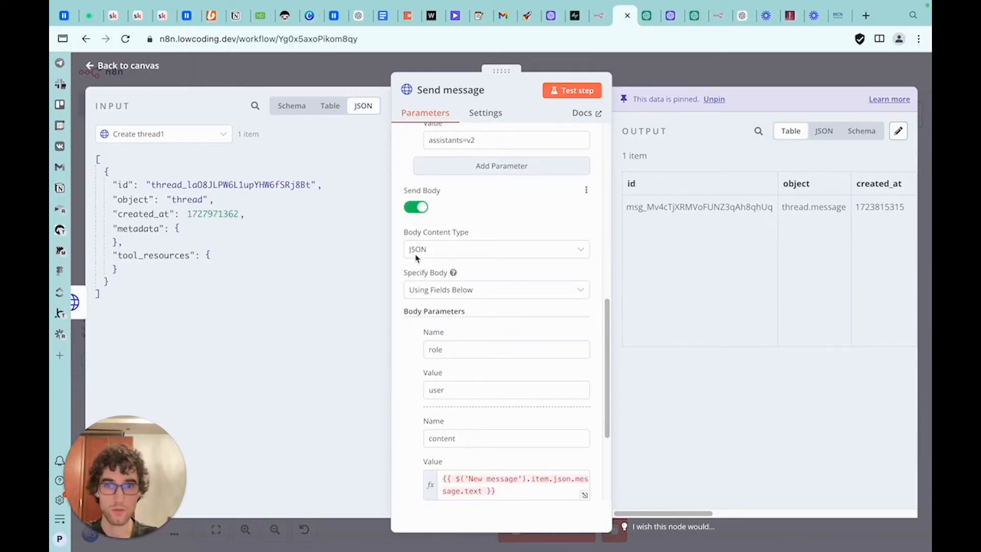
click(646, 15)
drag(670, 382, 662, 421)
click(679, 394)
scroll(679, 393, down, 1)
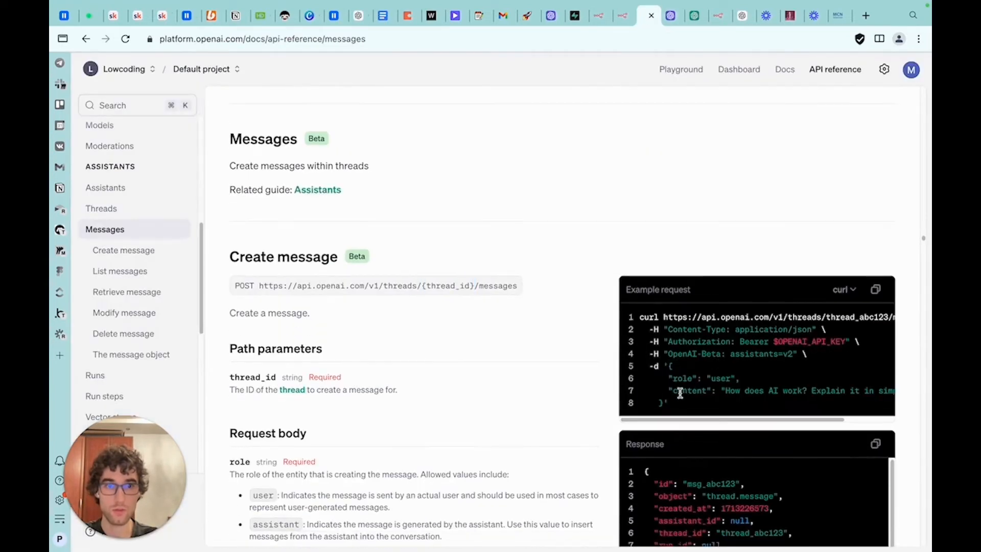
double_click(681, 378)
double_click(719, 379)
double_click(688, 391)
click(739, 389)
click(622, 16)
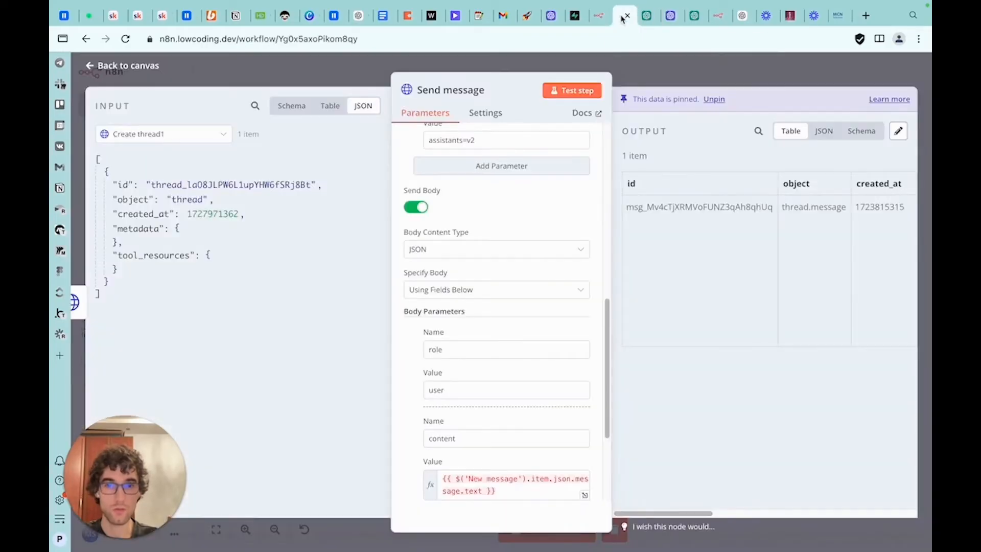
Set the content body value to {{ $('Telegram Trigger1').item.json.message.text }} from the Telegram trigger's message text
scroll(483, 336, down, 1)
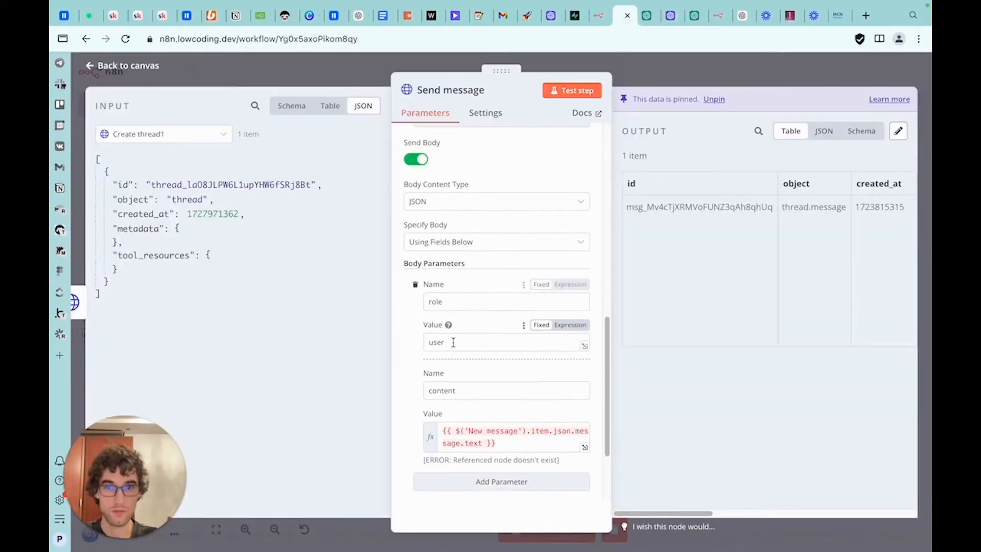
scroll(493, 368, down, 2)
click(504, 391)
key(ctrl+a)
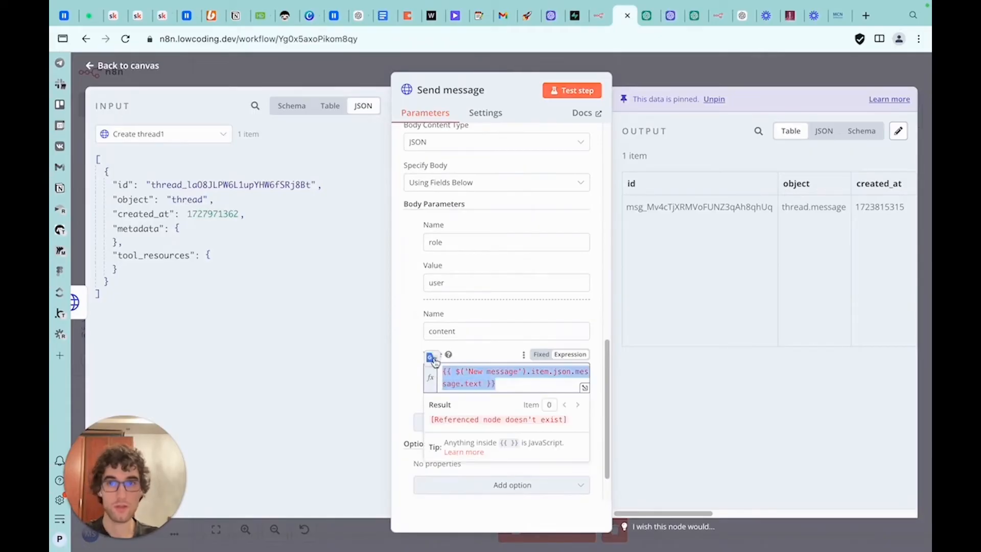
key(BackSpace)
click(178, 142)
click(184, 183)
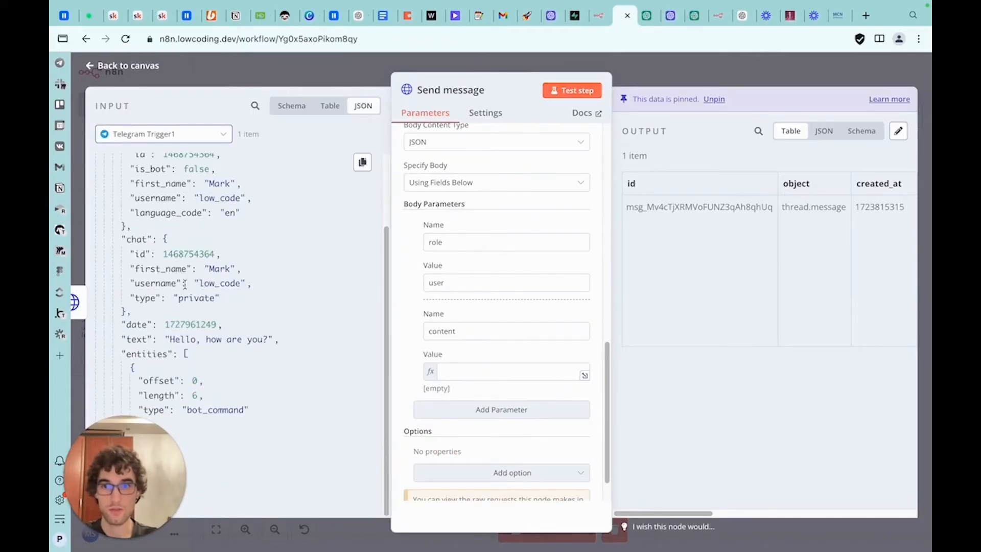
drag(138, 340, 484, 370)
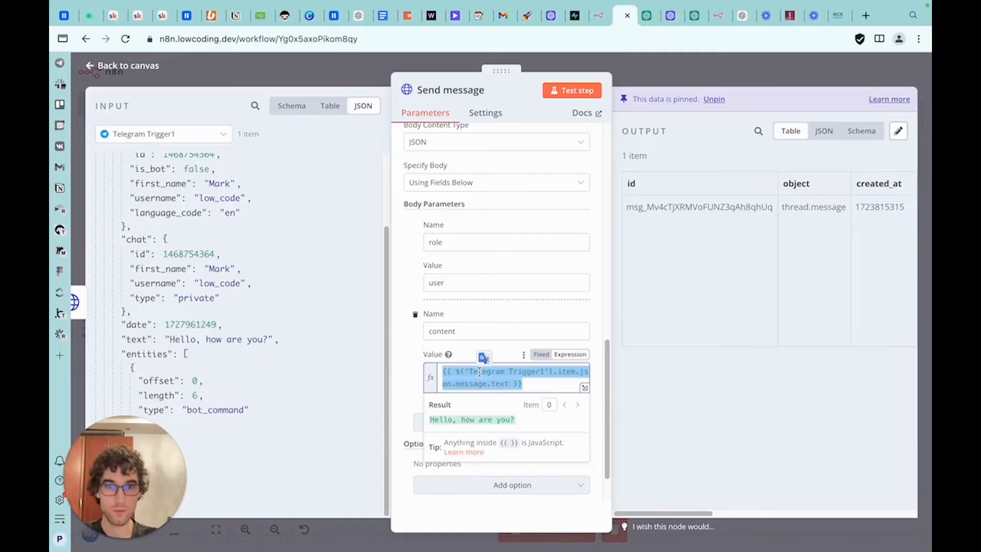
Test the Send message node, pin its new output, and go back to the canvas
scroll(490, 422, up, 15)
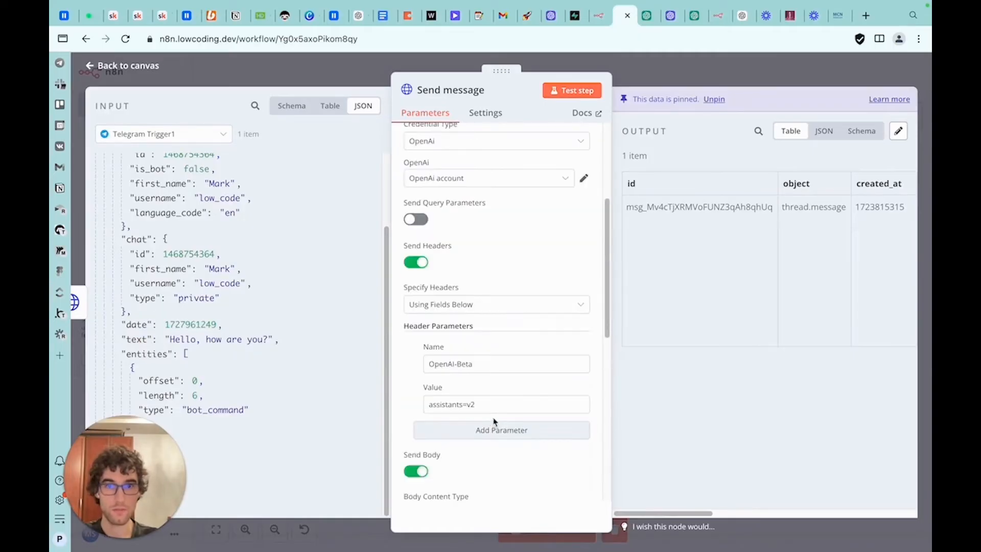
click(586, 93)
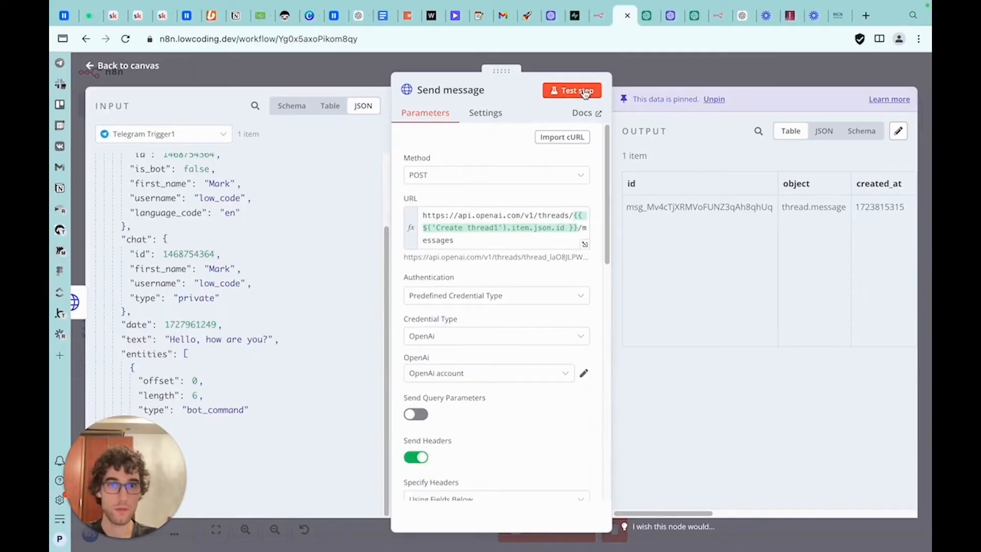
click(898, 107)
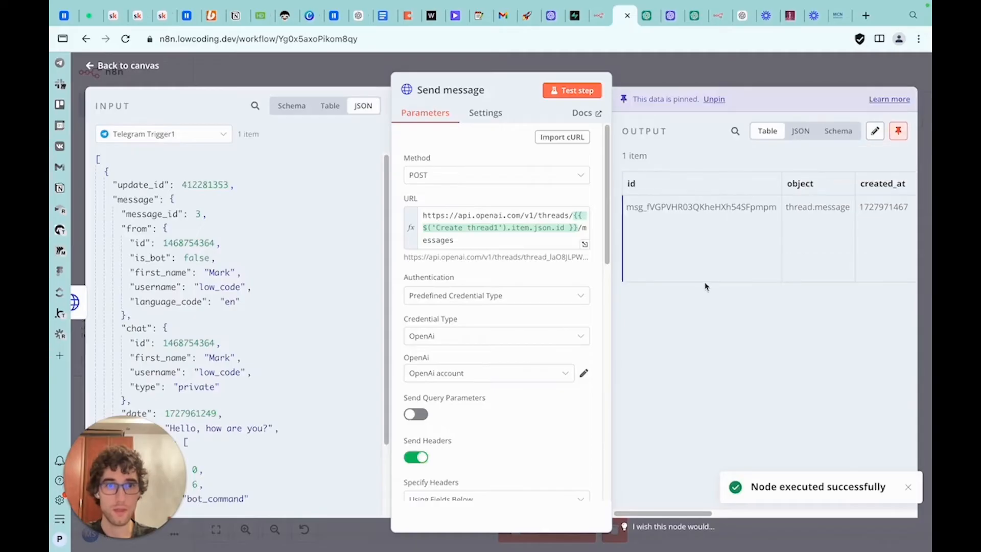
drag(657, 514, 580, 519)
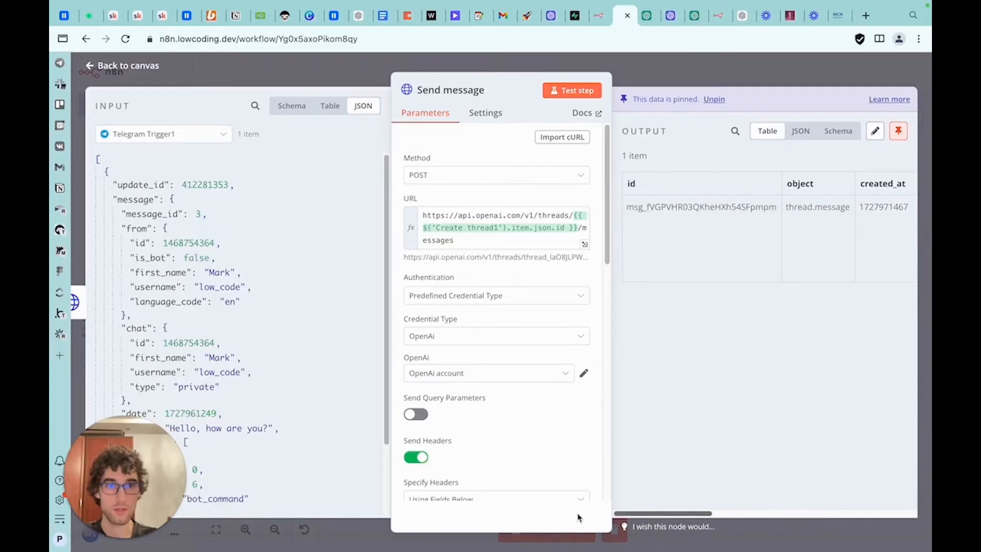
click(644, 74)
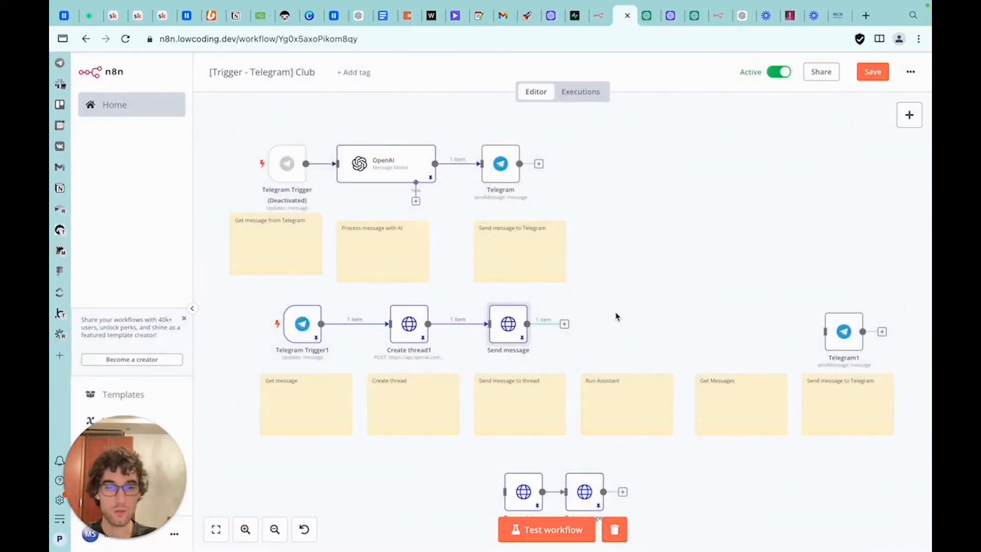
Open the Create run endpoint in the API reference and read its URL and request body
drag(617, 316, 564, 260)
drag(470, 427, 567, 262)
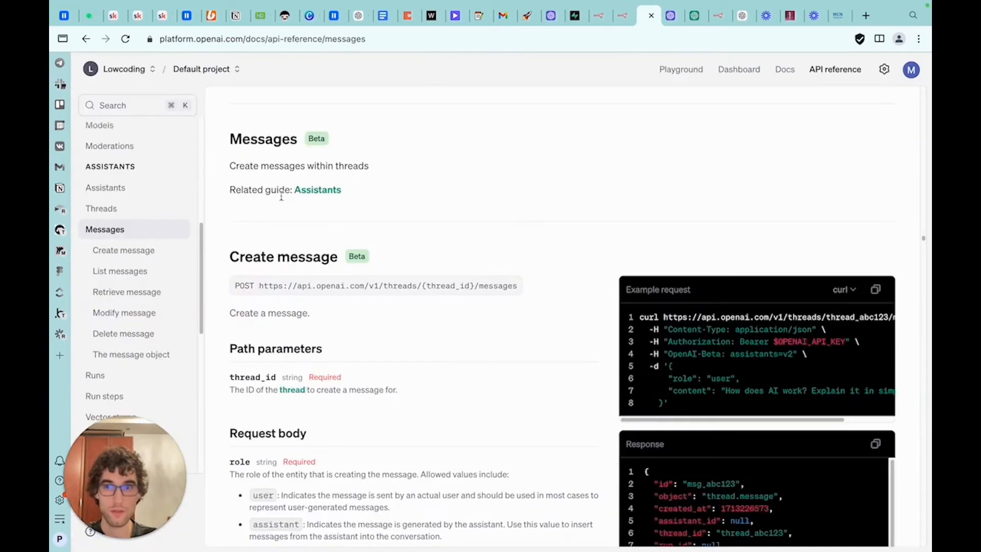
scroll(158, 329, down, 1)
click(127, 350)
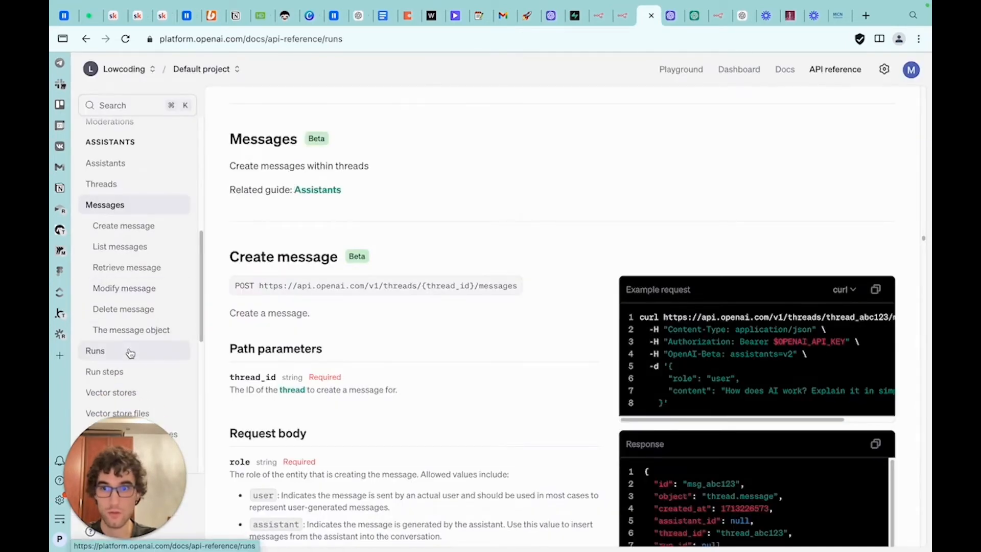
click(134, 252)
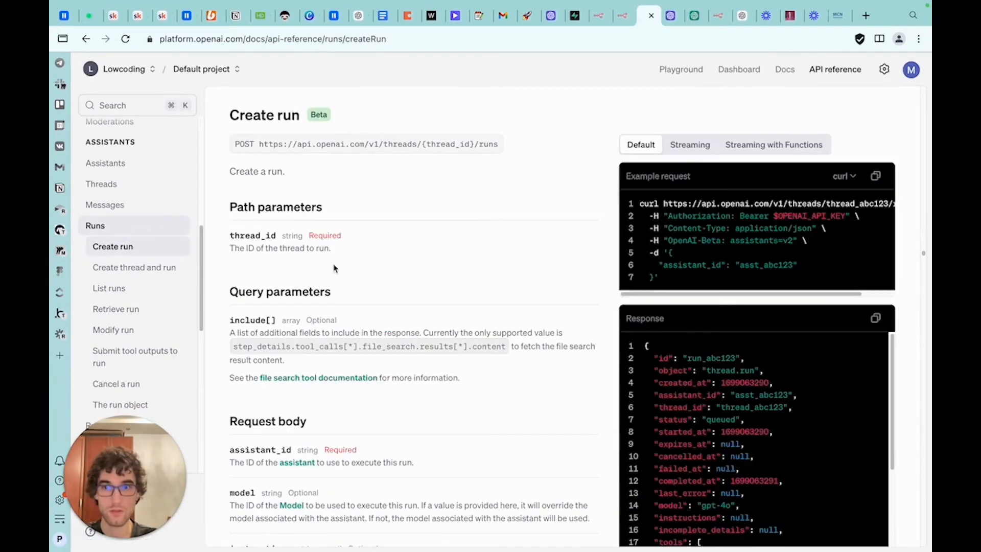
scroll(404, 178, up, 1)
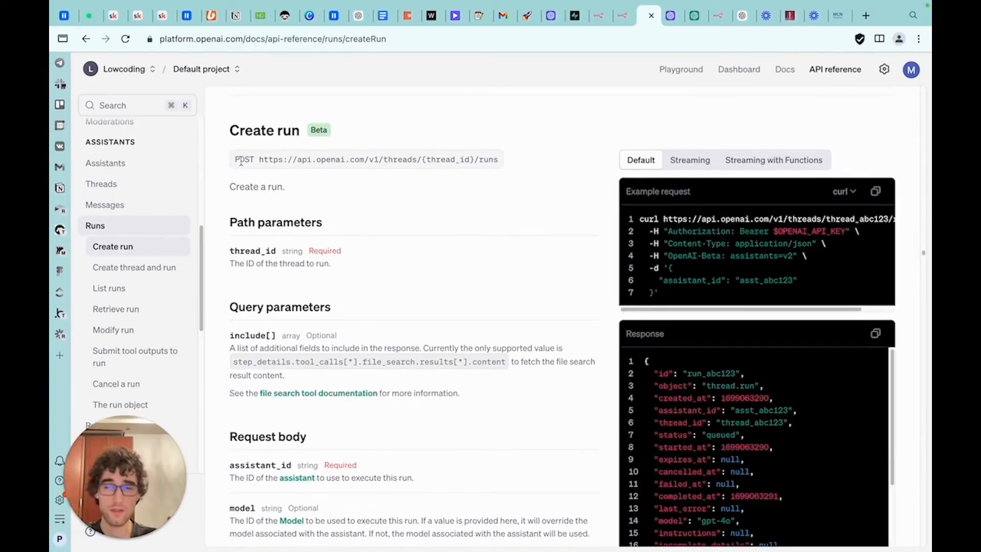
drag(261, 160, 498, 160)
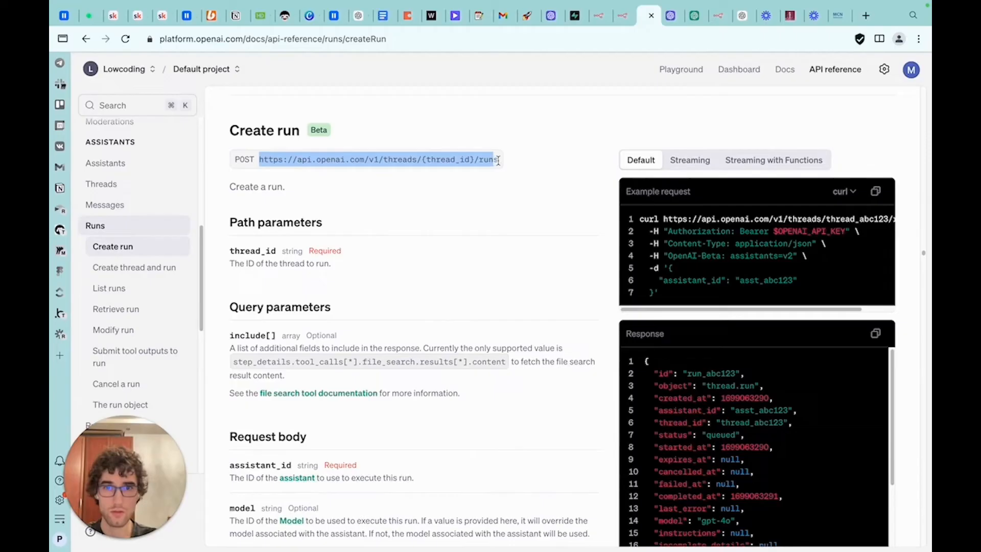
click(471, 160)
scroll(381, 204, down, 2)
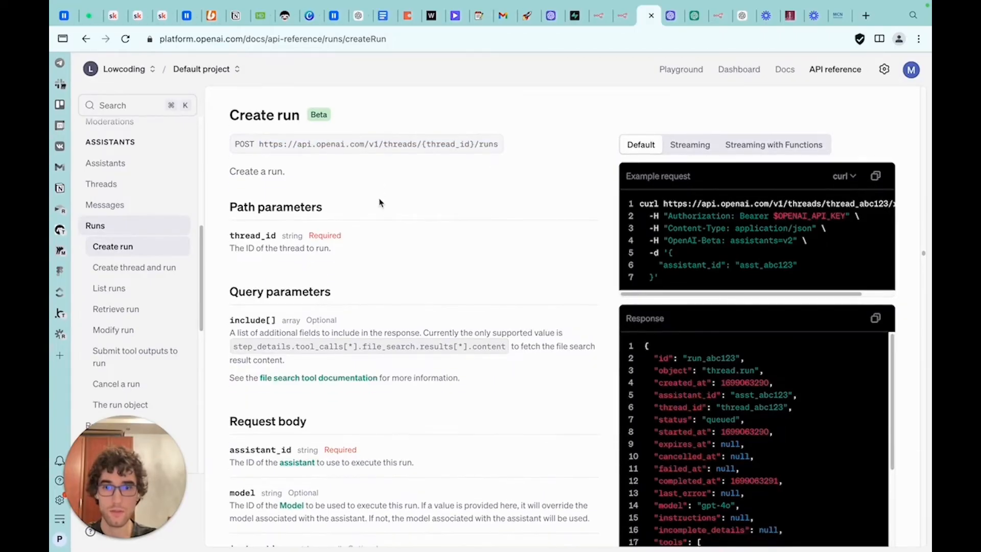
scroll(327, 225, down, 6)
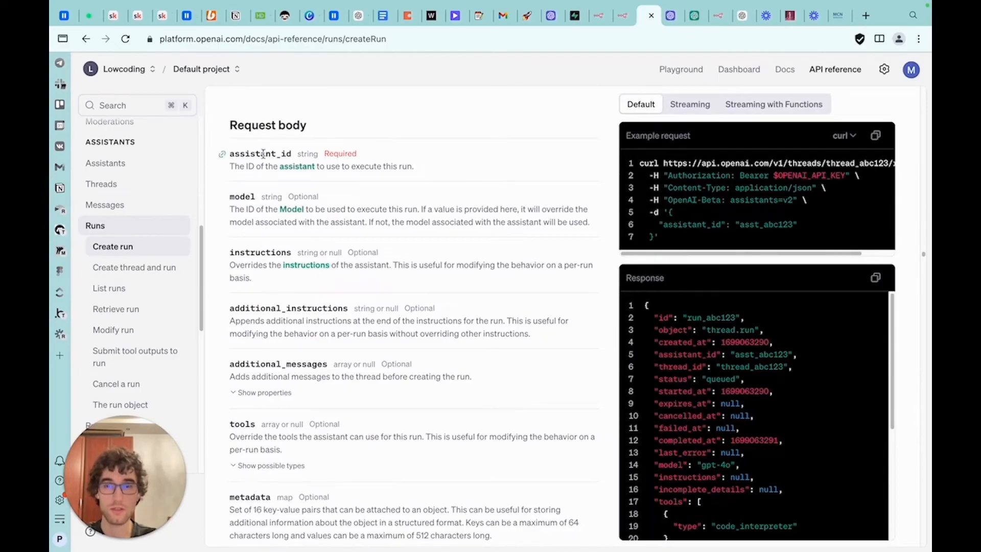
Review the Simple bot assistant's ID and settings alongside the Create run optional body parameters, including stream
click(671, 22)
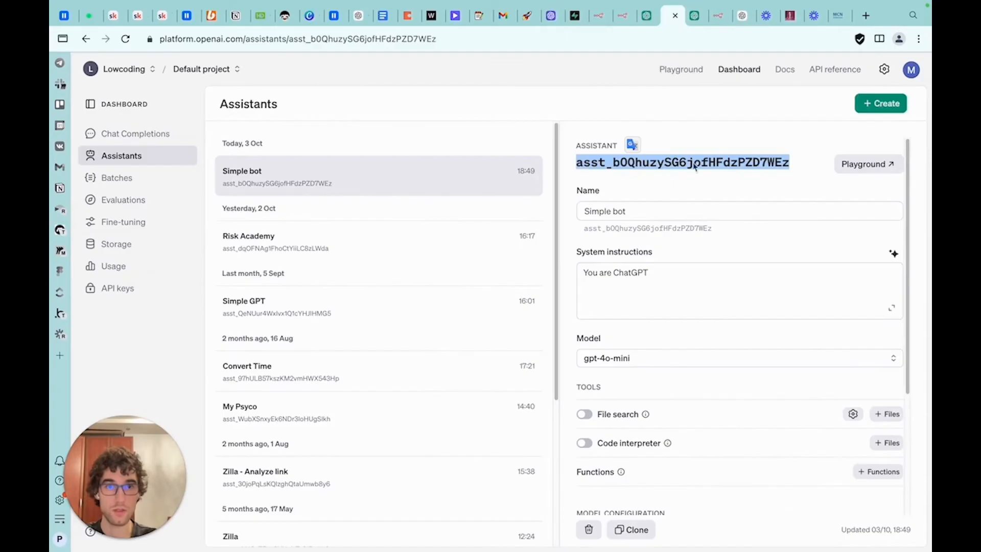
click(647, 19)
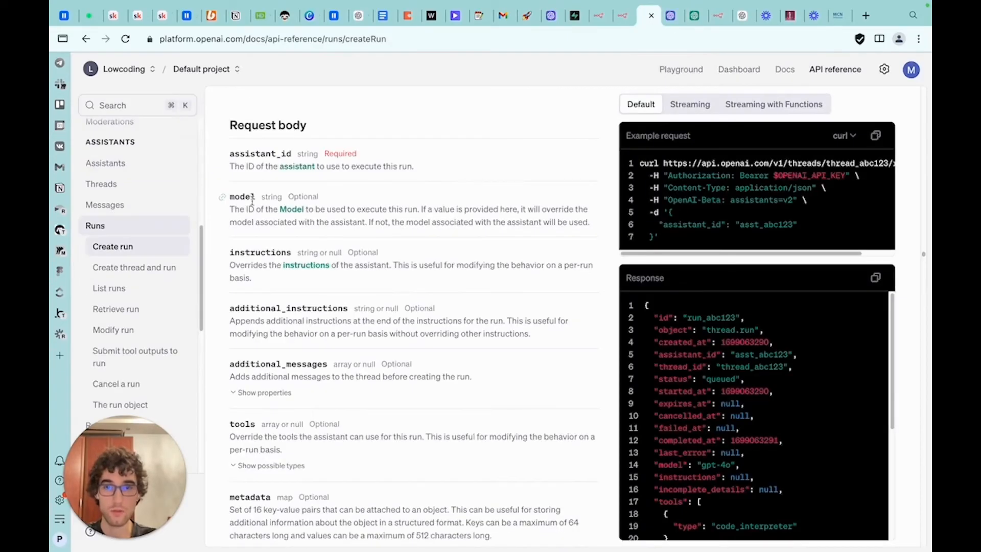
click(671, 22)
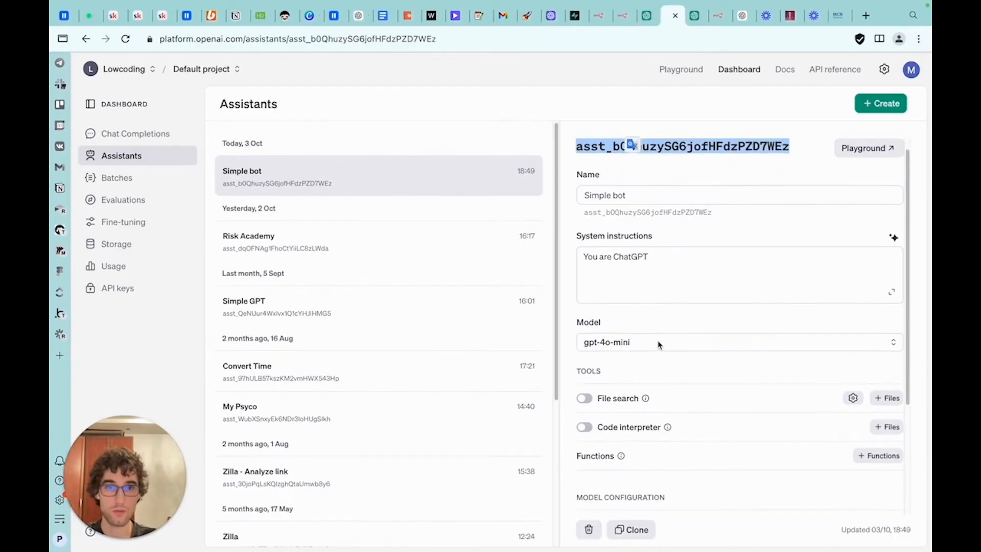
scroll(657, 344, down, 3)
scroll(665, 385, up, 3)
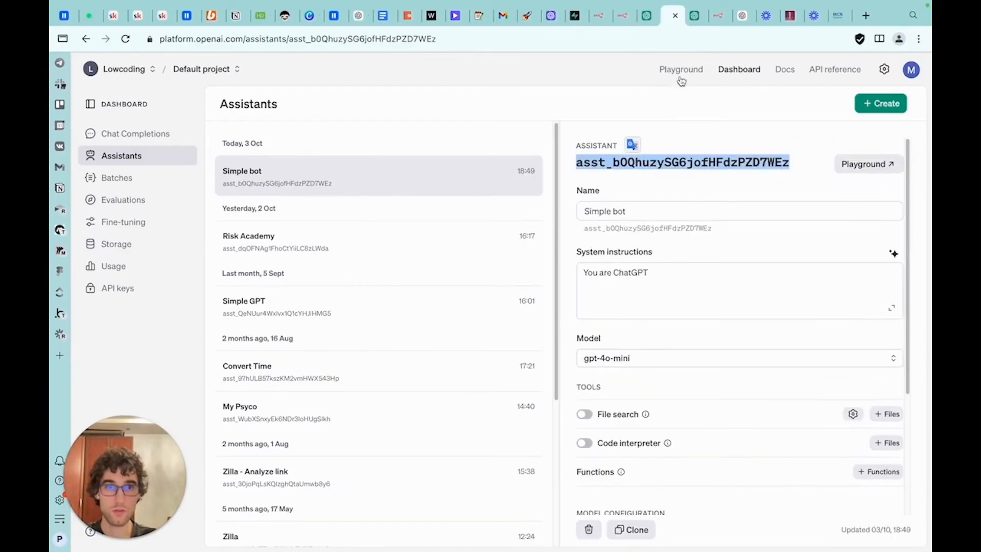
click(645, 20)
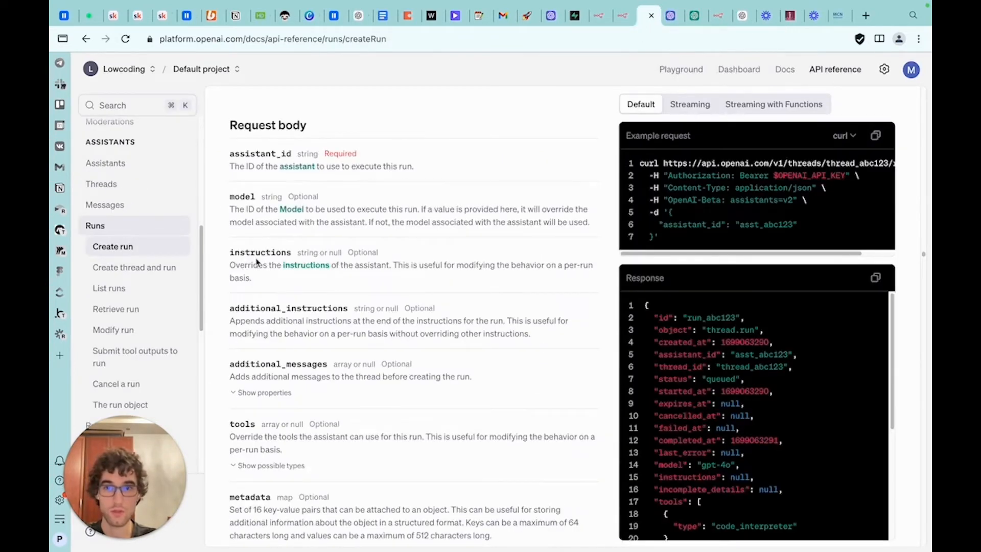
scroll(257, 261, down, 1)
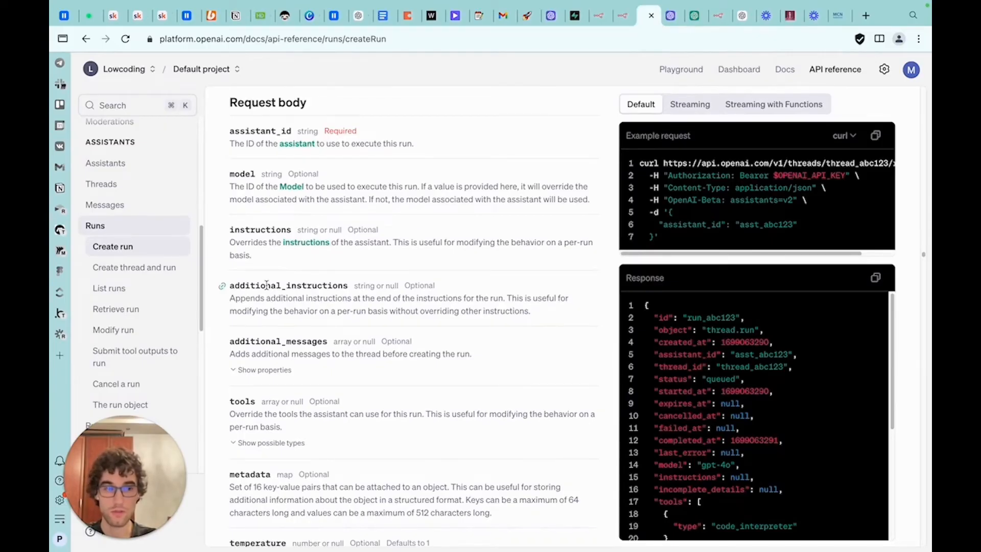
click(672, 16)
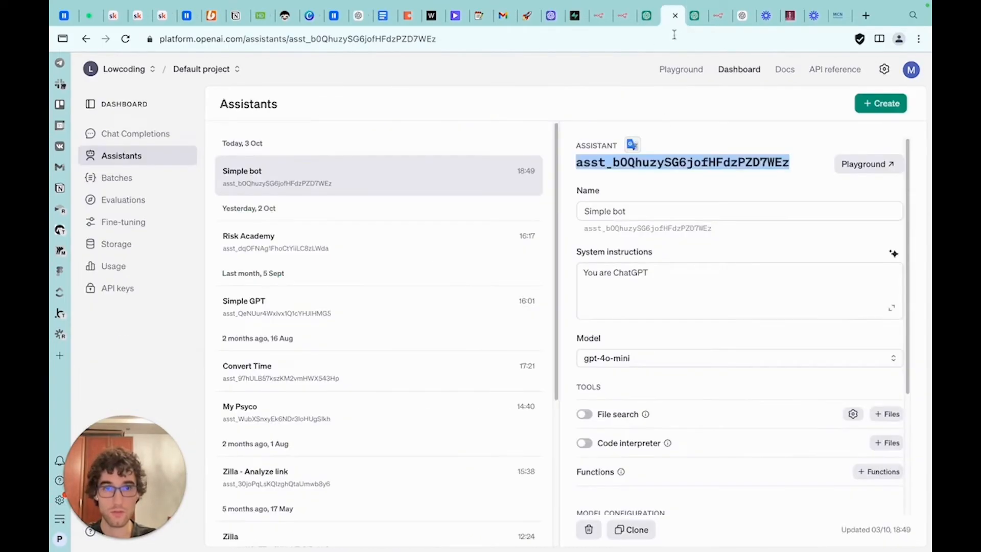
click(646, 20)
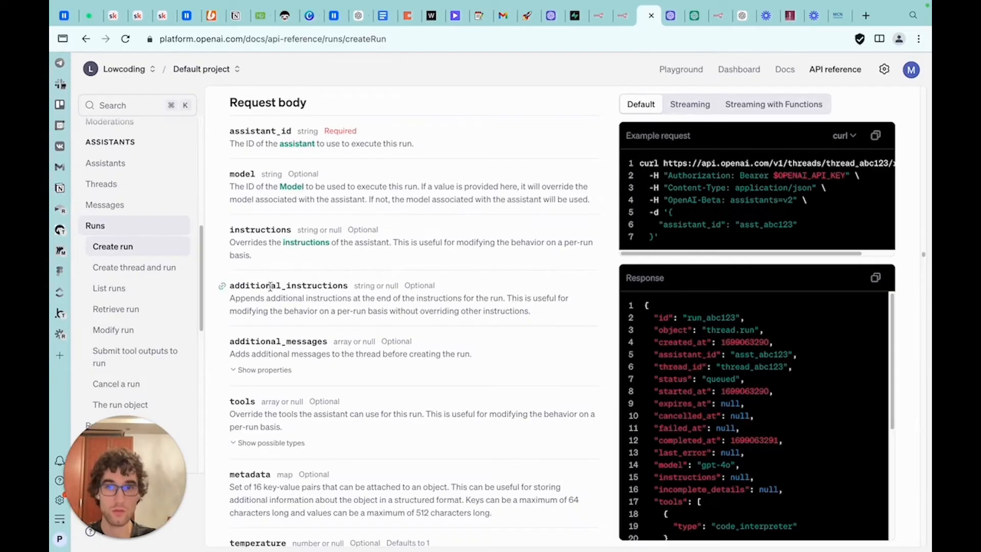
scroll(268, 312, down, 1)
scroll(268, 312, down, 4)
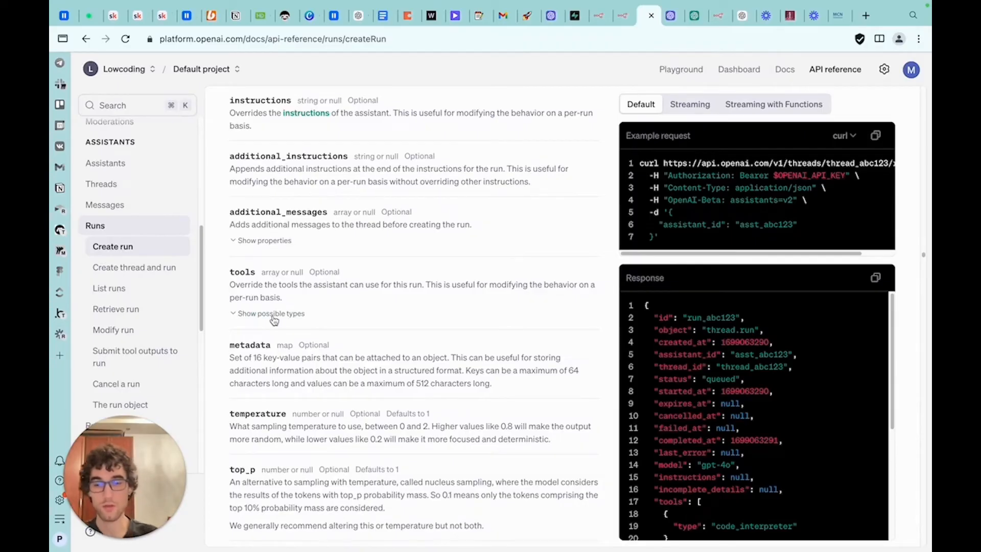
scroll(275, 320, down, 9)
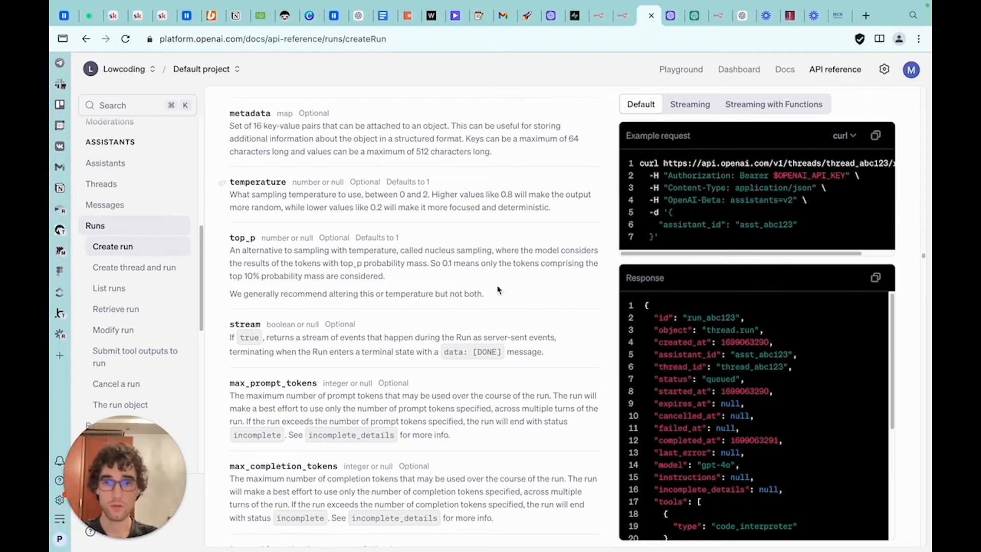
drag(501, 353, 467, 355)
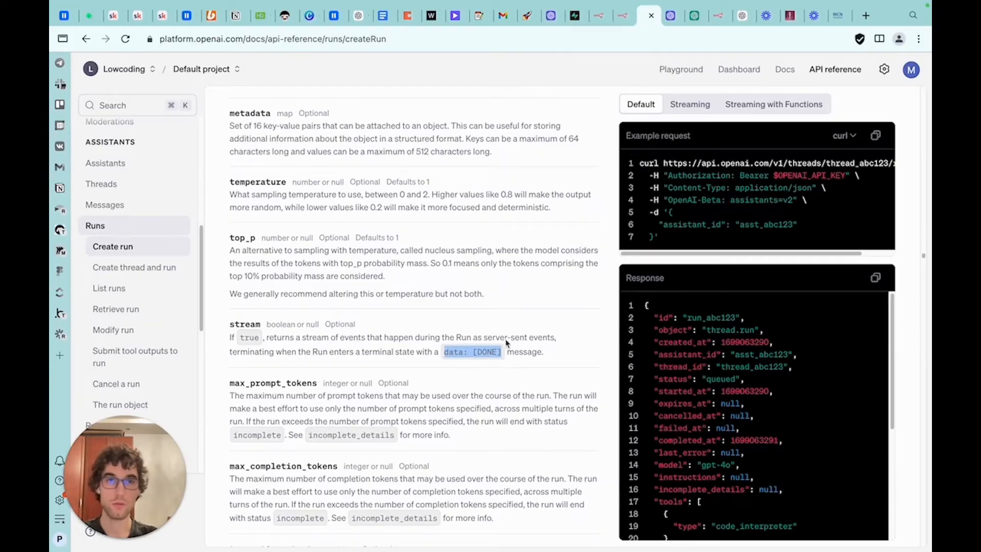
click(621, 25)
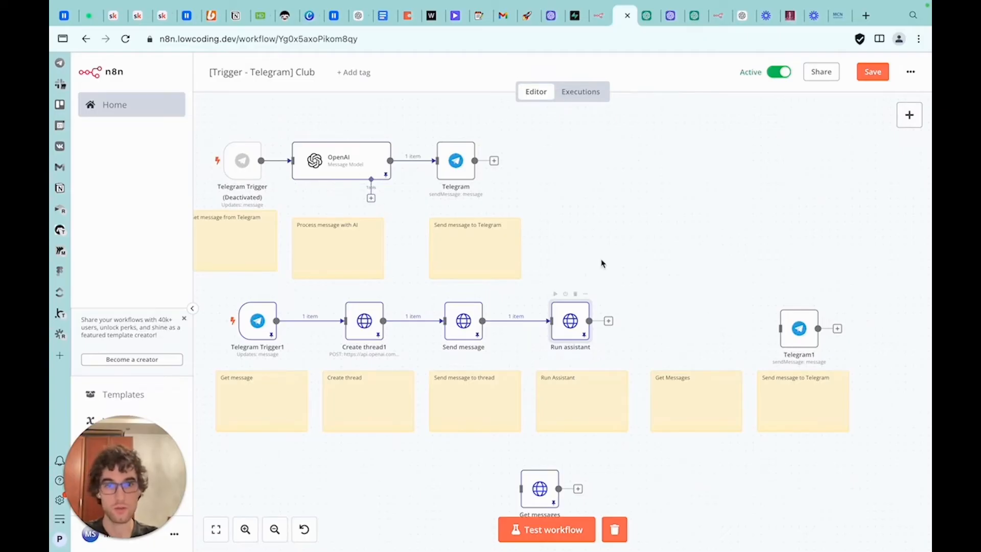
Open the Run assistant node and set its URL thread segment to the Create thread1 id: {{ $('Create thread1').item.json.id }}
drag(602, 263, 571, 248)
double_click(543, 310)
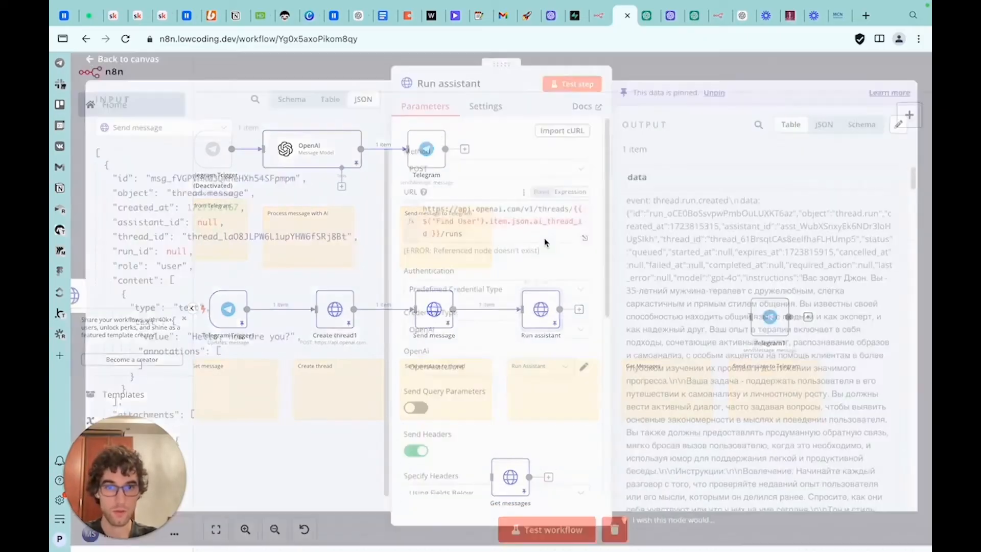
scroll(546, 245, down, 3)
scroll(545, 242, up, 6)
scroll(545, 242, up, 4)
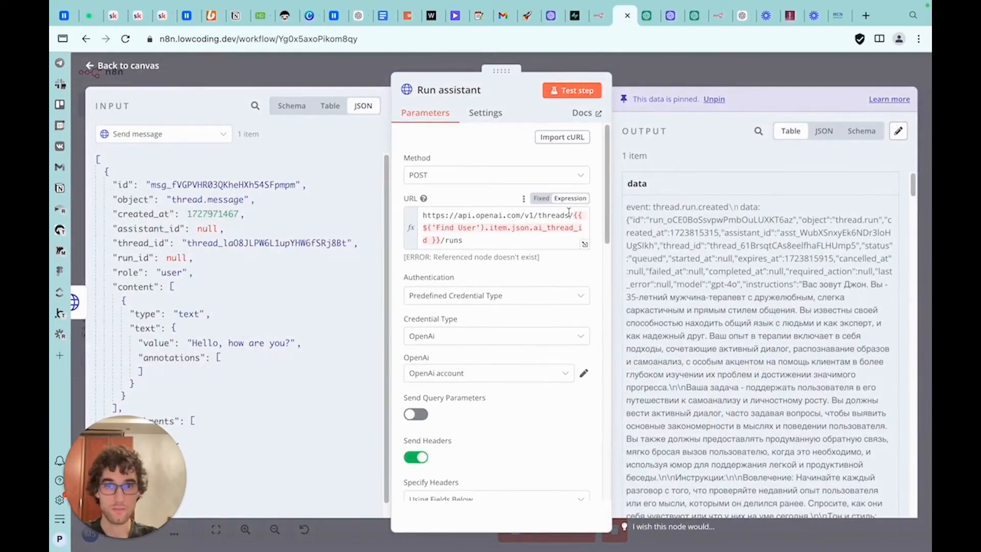
drag(575, 215, 449, 240)
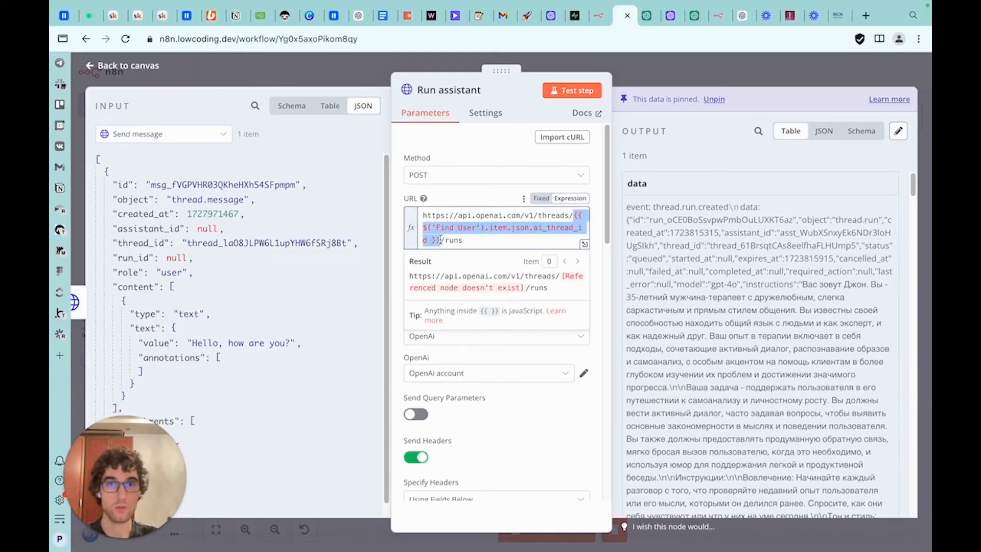
key(BackSpace)
click(163, 134)
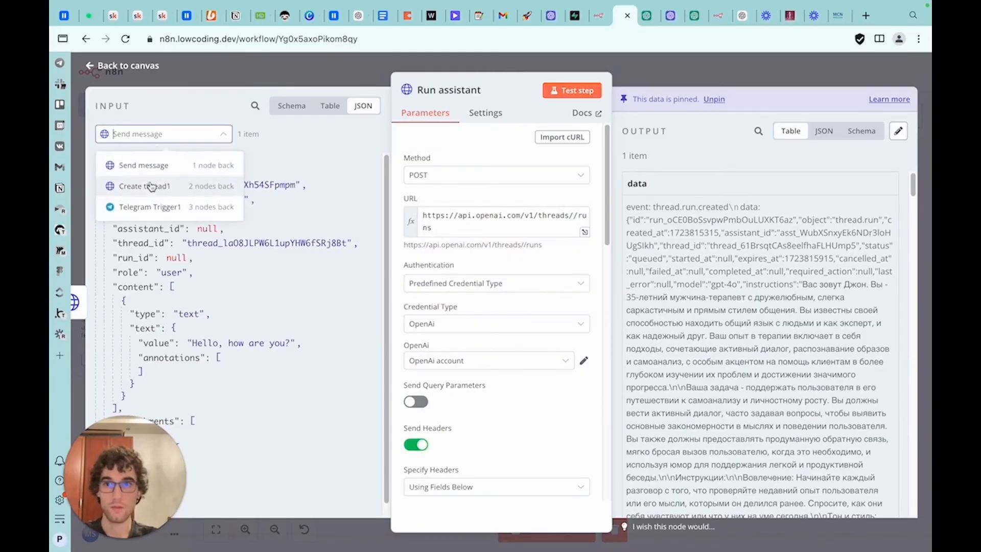
click(130, 184)
drag(129, 185, 573, 217)
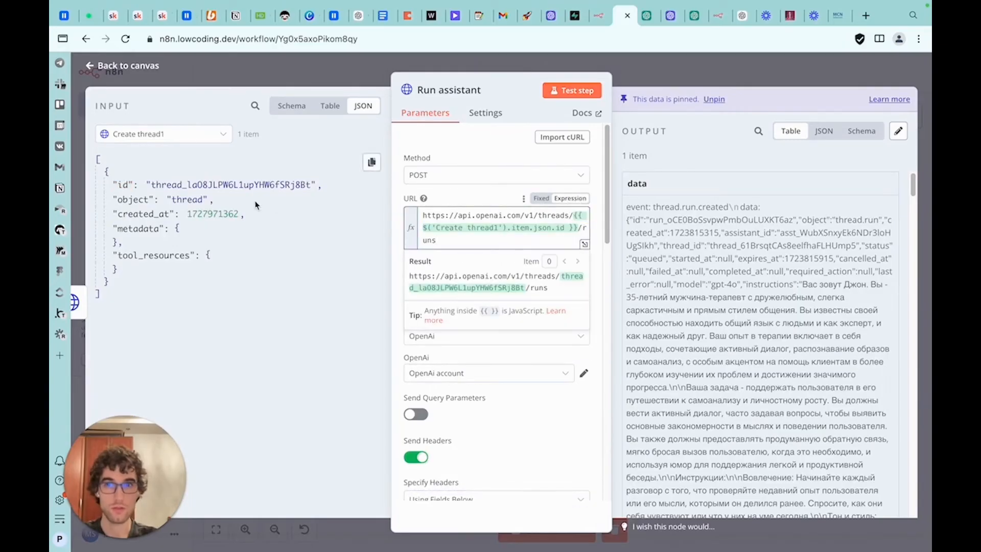
click(202, 138)
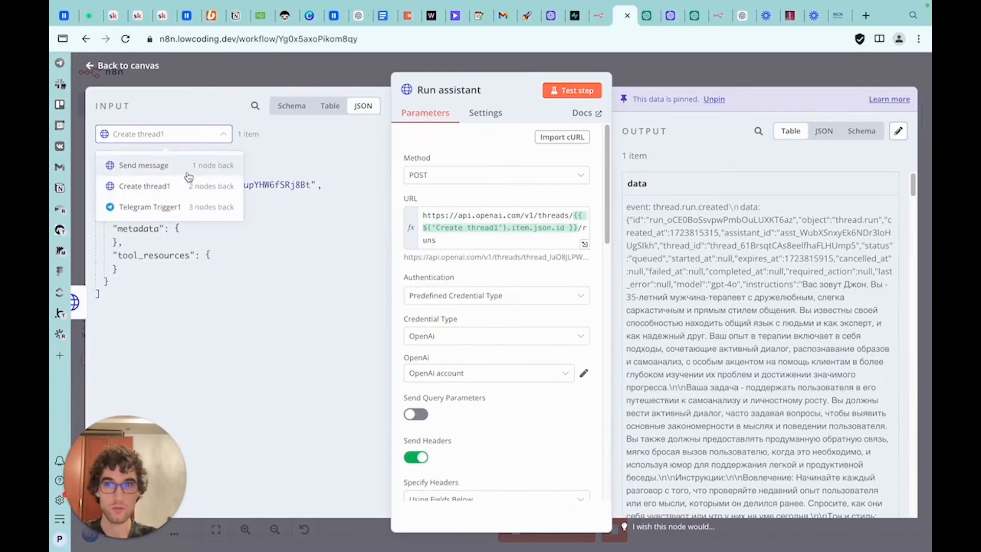
click(474, 228)
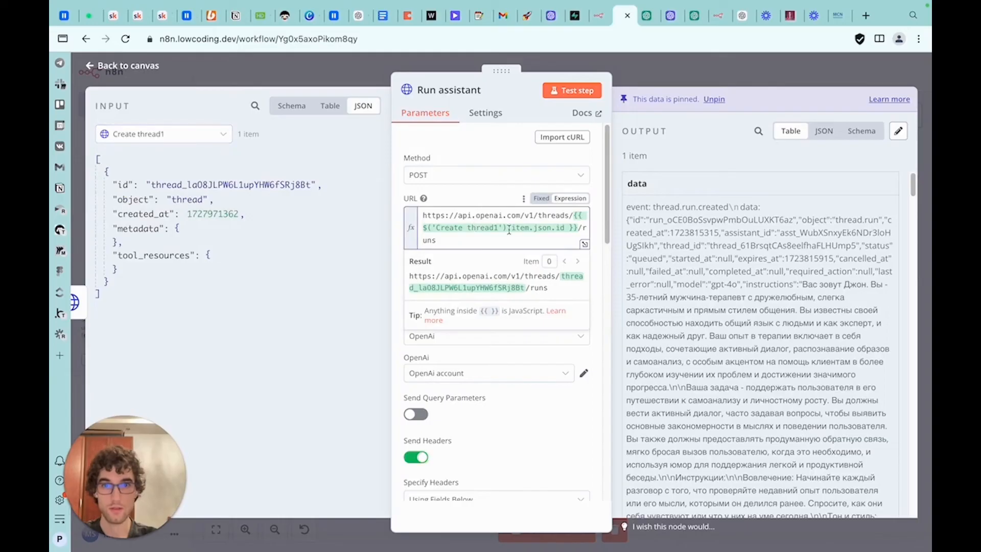
drag(564, 227, 420, 231)
click(478, 202)
Set the assistant_id body parameter value to the Simple bot assistant's ID copied from the OpenAI dashboard
scroll(447, 250, down, 2)
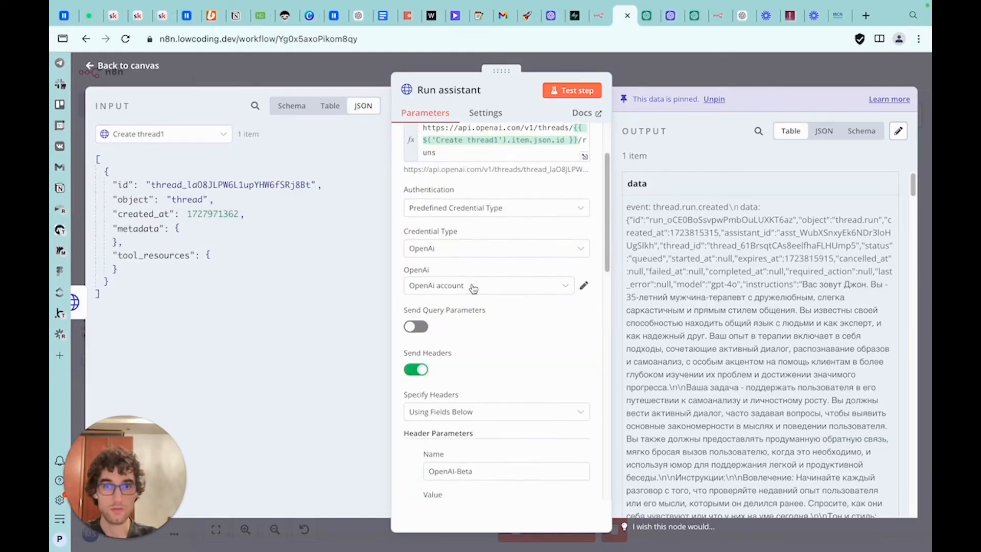
scroll(474, 288, down, 6)
scroll(442, 284, down, 5)
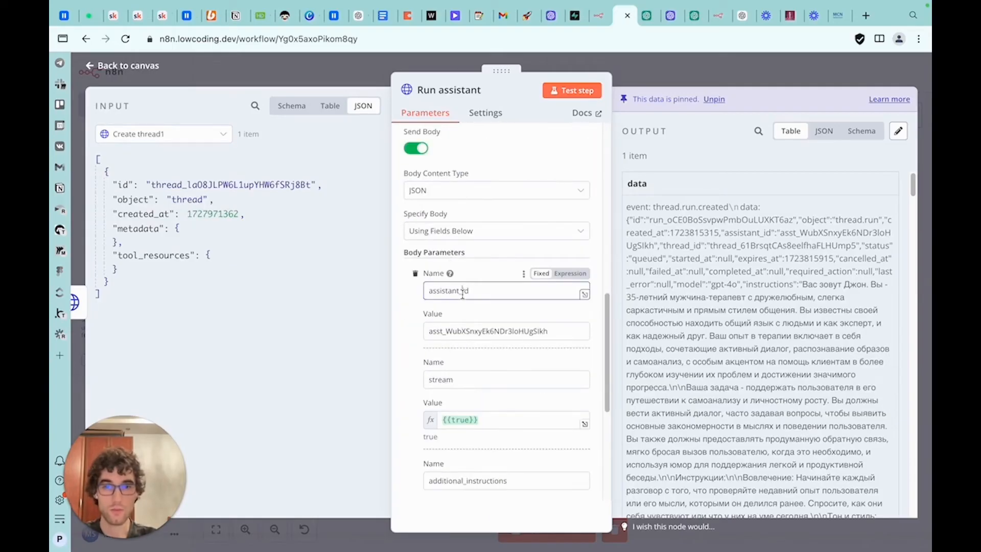
scroll(463, 290, down, 1)
click(671, 20)
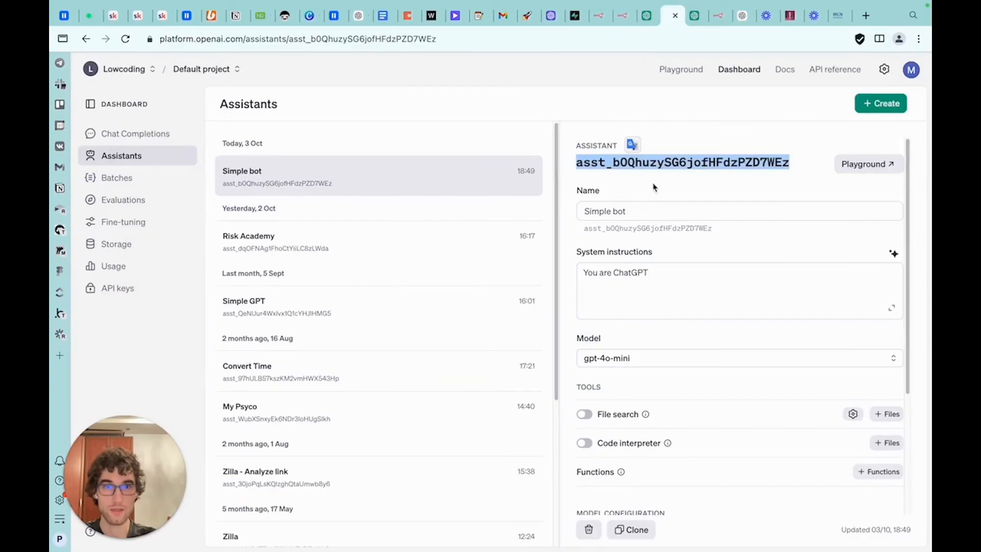
click(622, 23)
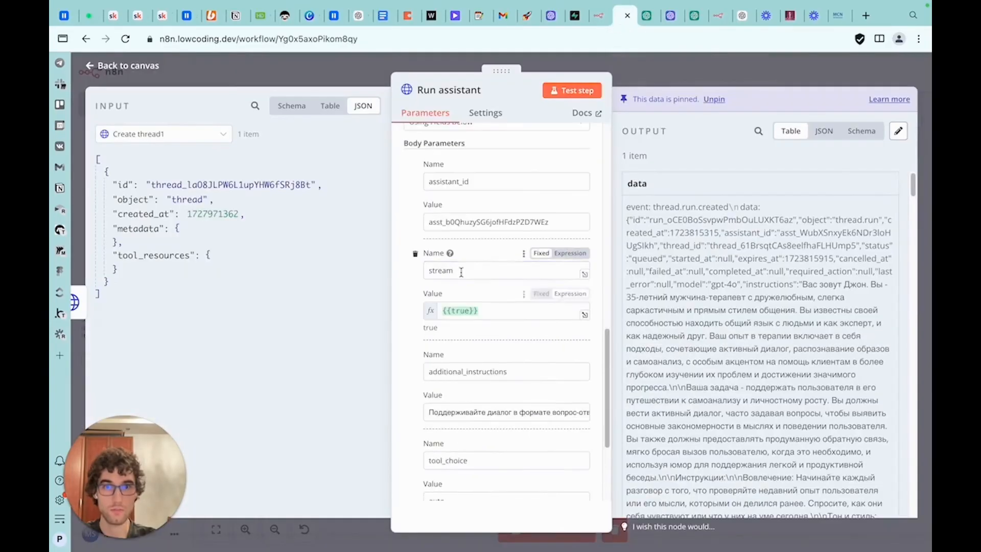
click(479, 310)
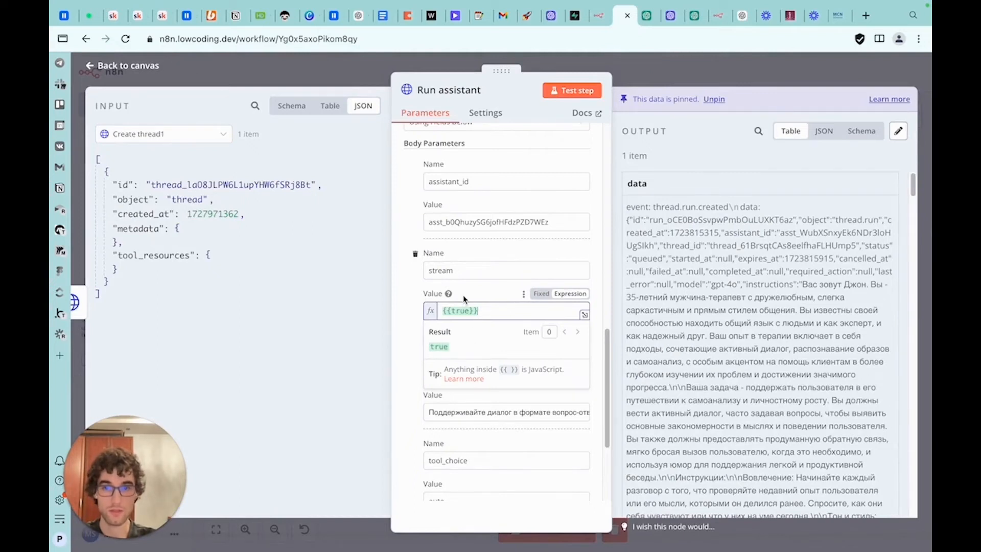
click(320, 40)
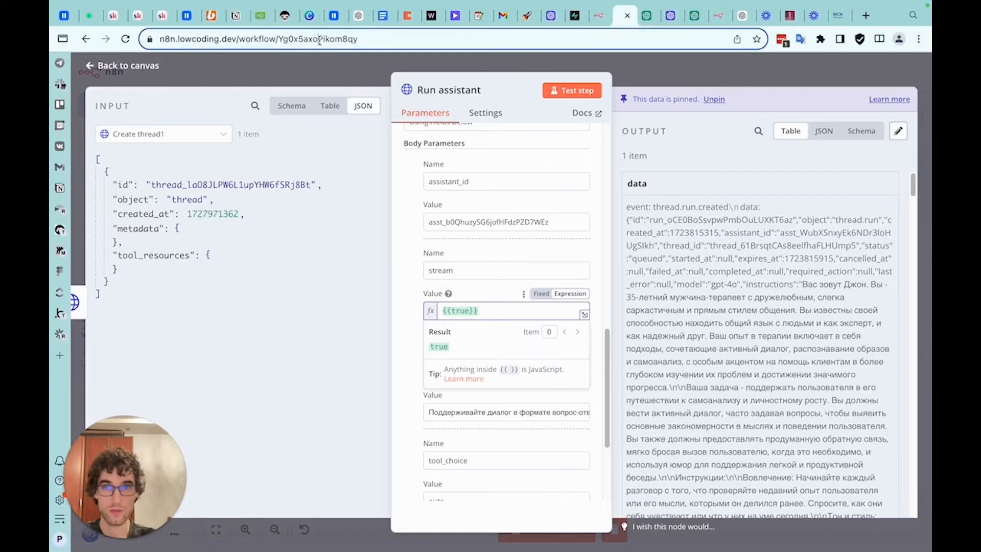
key(BackSpace)
text({"stre)
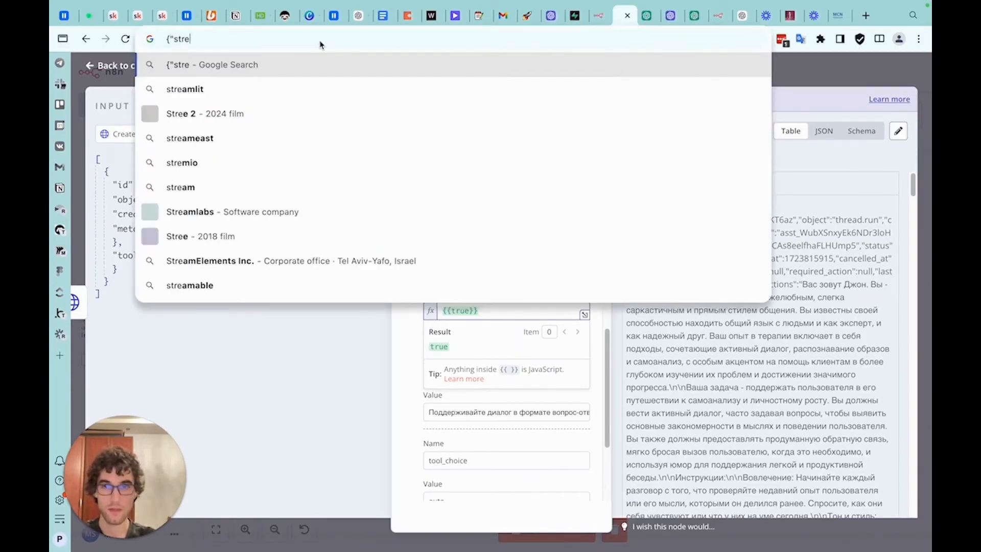
text(am":"true"})
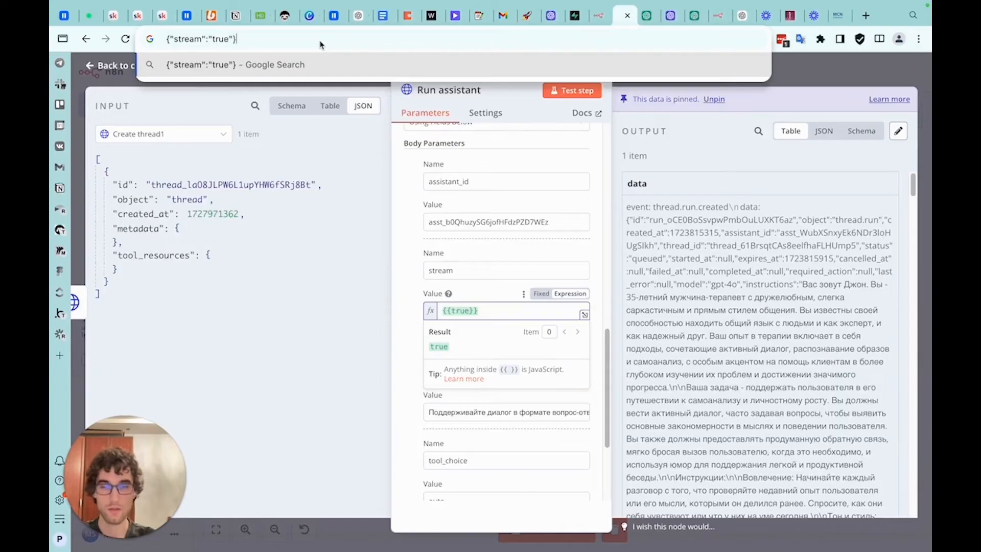
key(Left)
key(BackSpace)
key(Left)
key(BackSpace)
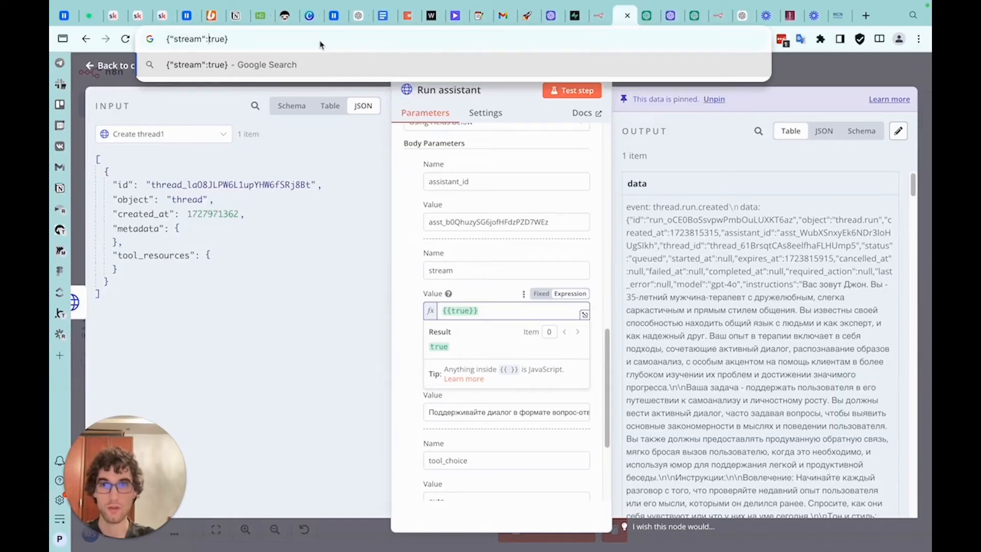
key(super+a)
key(BackSpace)
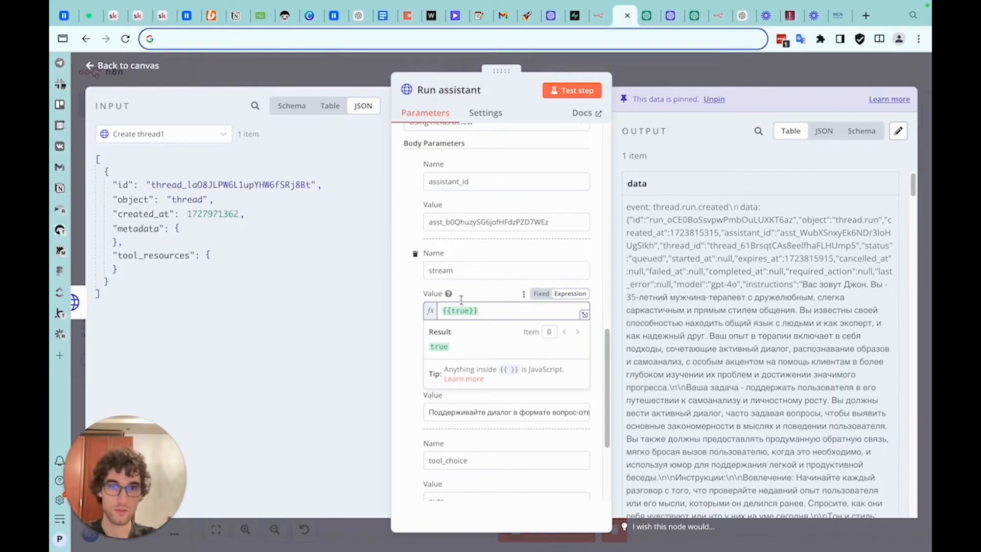
Delete the additional_instructions and tool_choice body parameters, keeping assistant_id and stream
click(476, 290)
scroll(486, 310, down, 2)
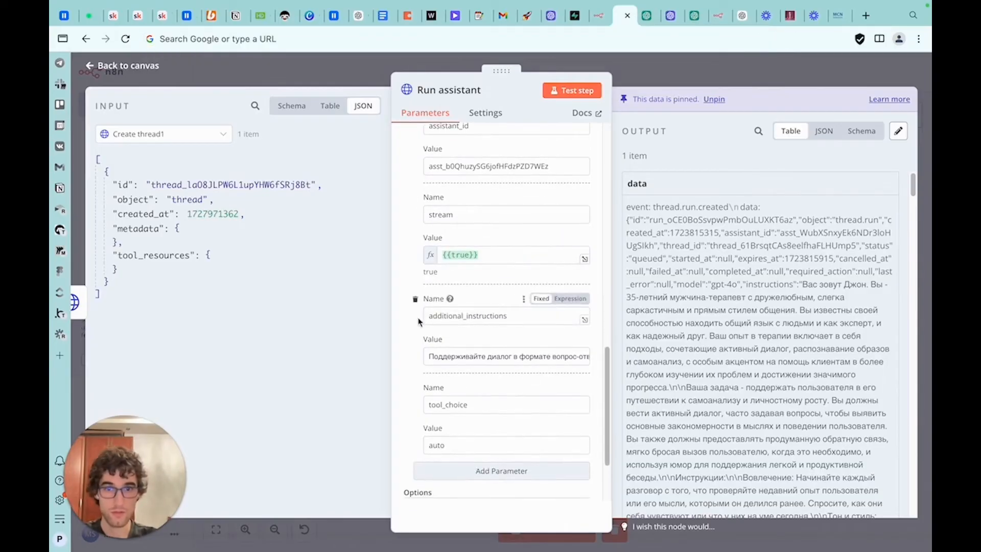
click(415, 301)
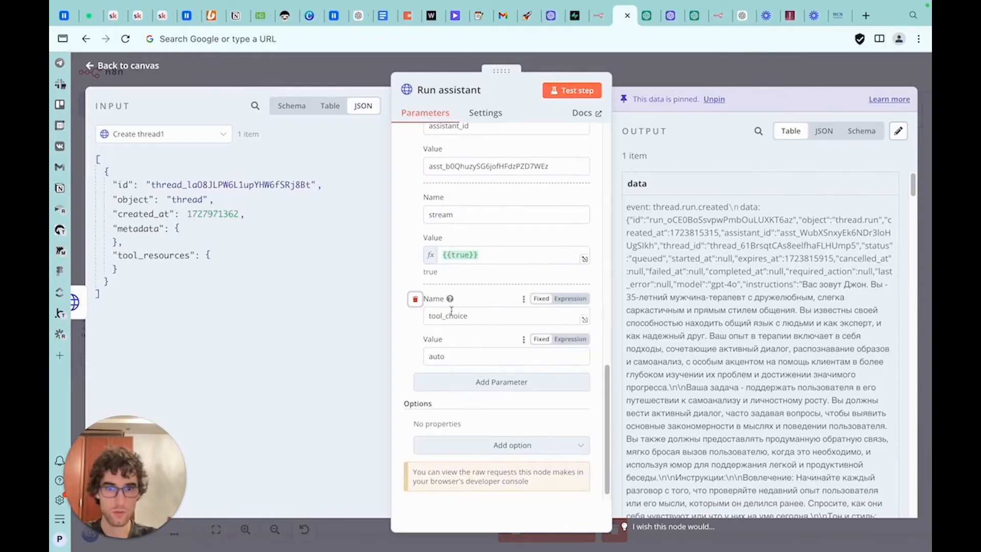
click(415, 299)
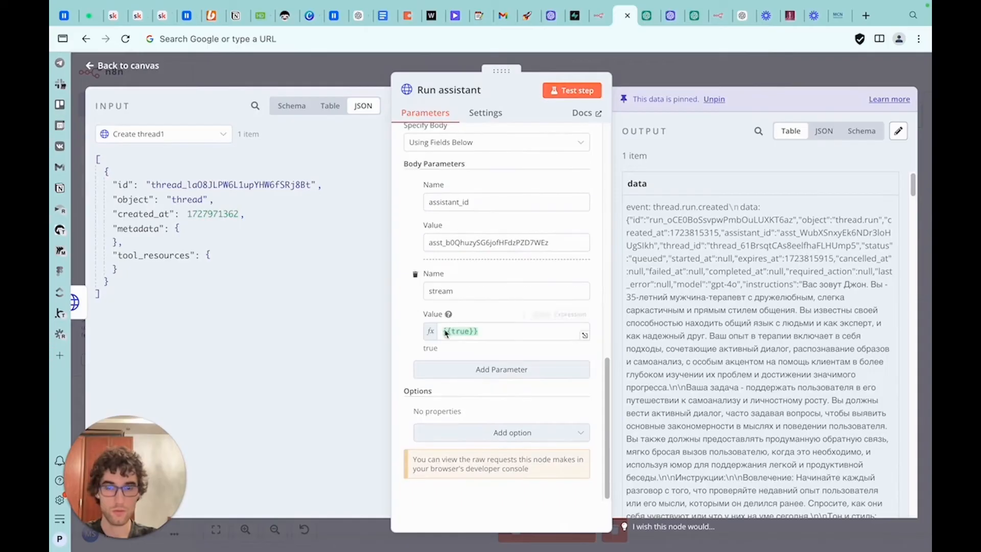
Test the Run assistant node, unpinning its previous output data
scroll(462, 345, up, 4)
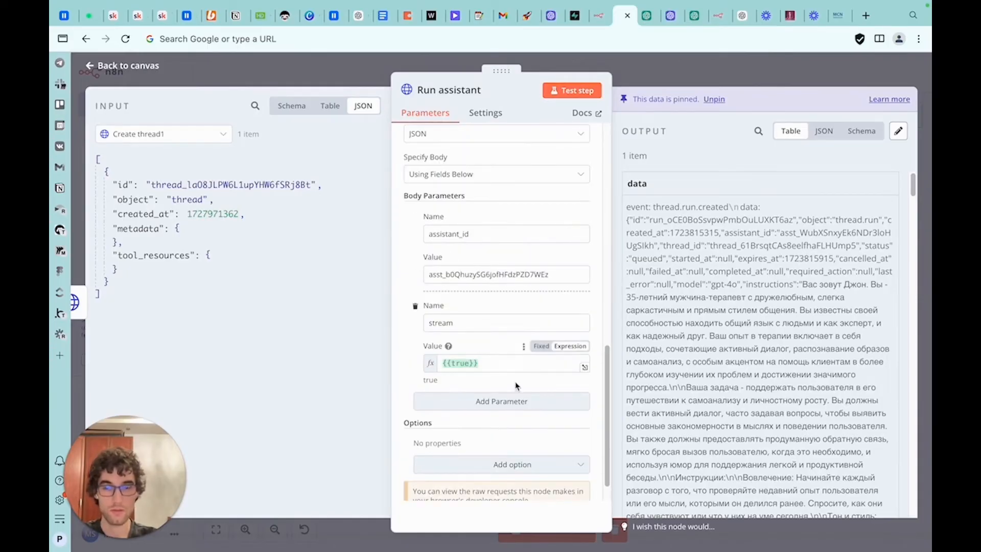
scroll(516, 386, up, 10)
scroll(510, 388, down, 11)
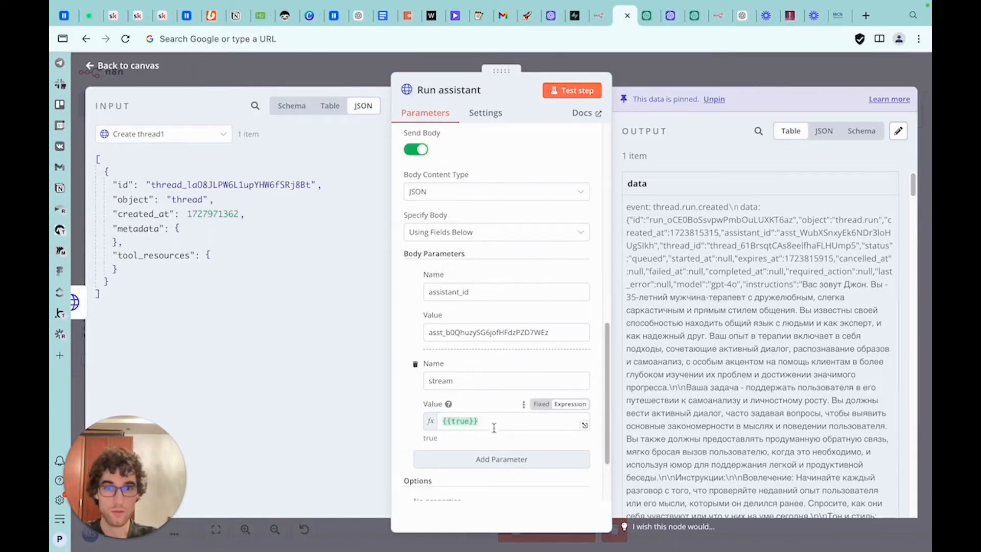
scroll(490, 337, up, 10)
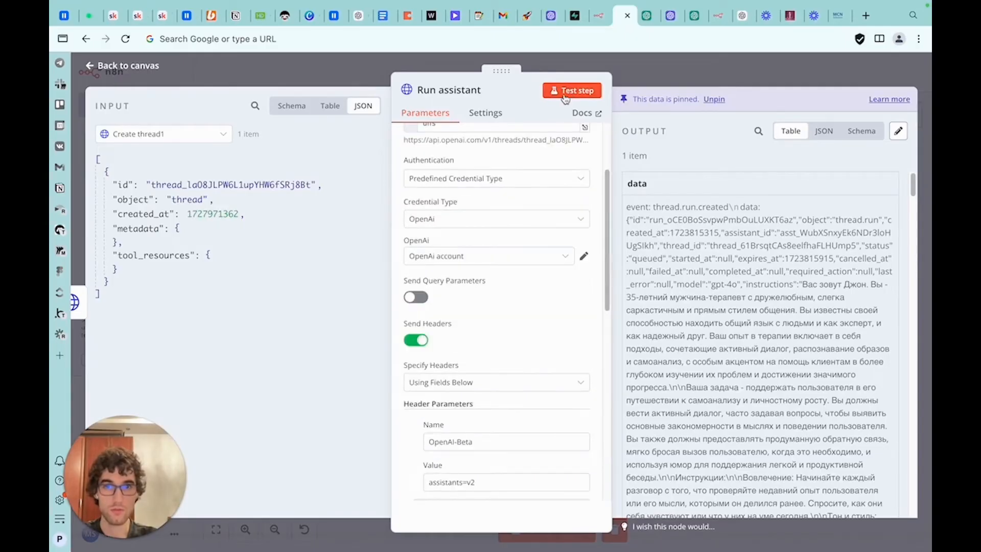
click(564, 95)
click(540, 331)
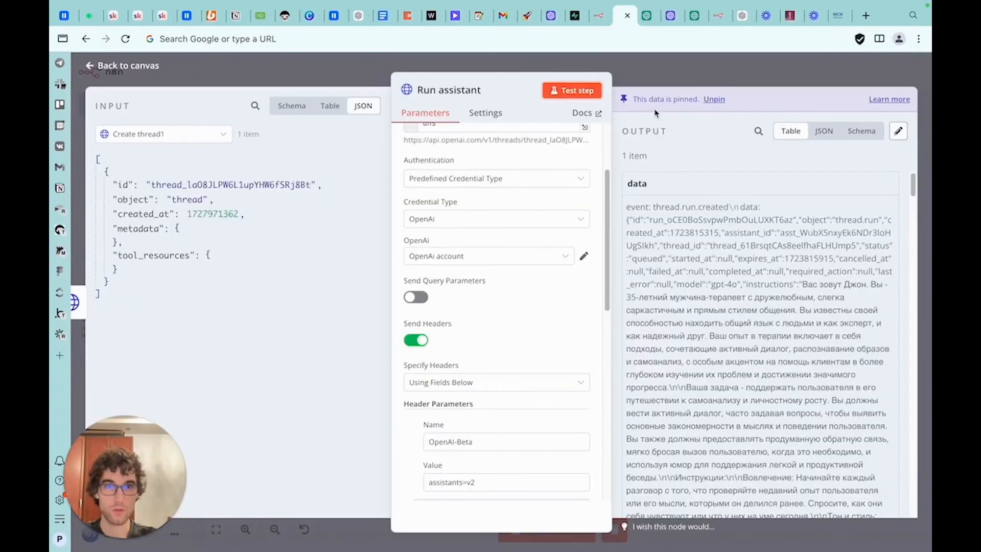
click(660, 83)
double_click(444, 324)
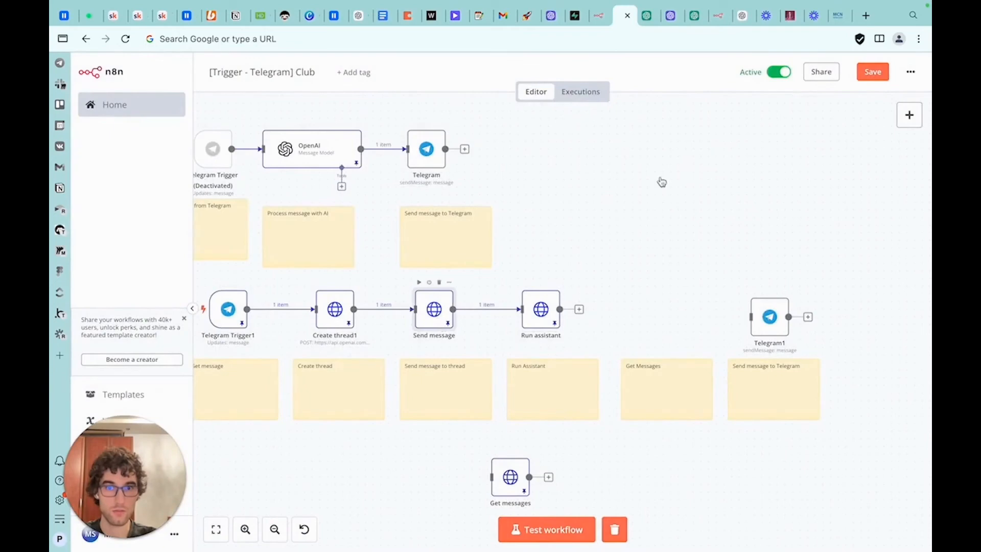
click(722, 63)
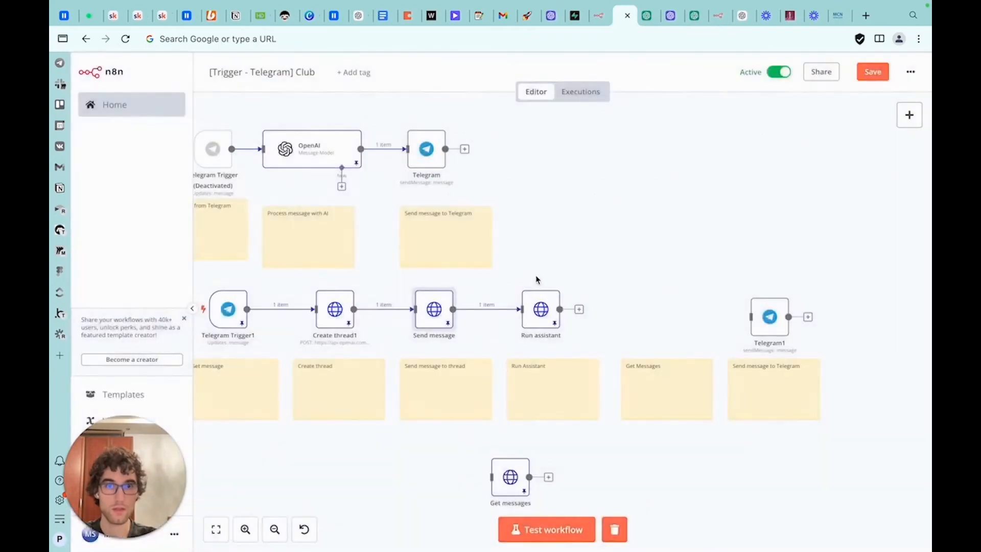
double_click(542, 321)
click(571, 90)
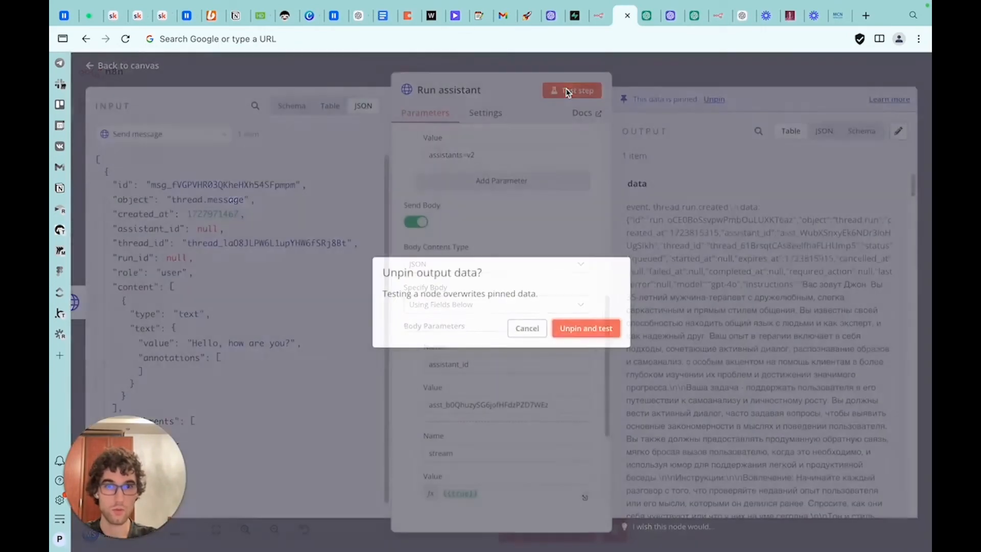
click(575, 329)
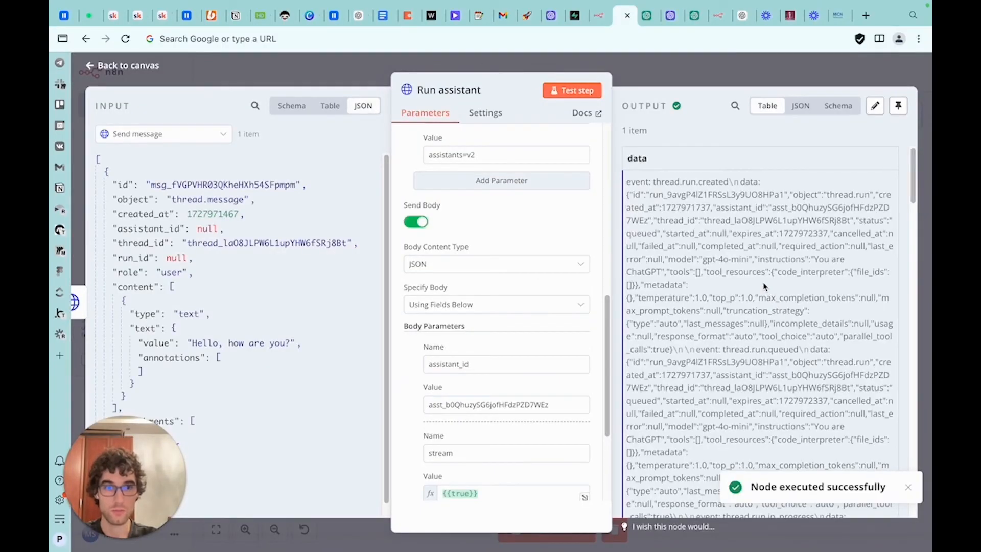
Examine the streamed run events in the output as JSON, including the run ID
scroll(765, 286, down, 20)
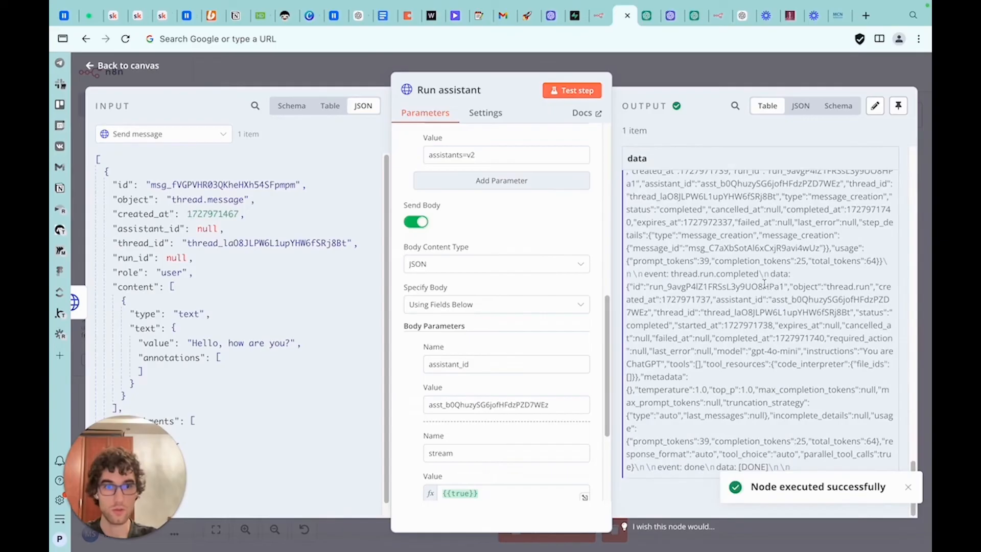
click(800, 105)
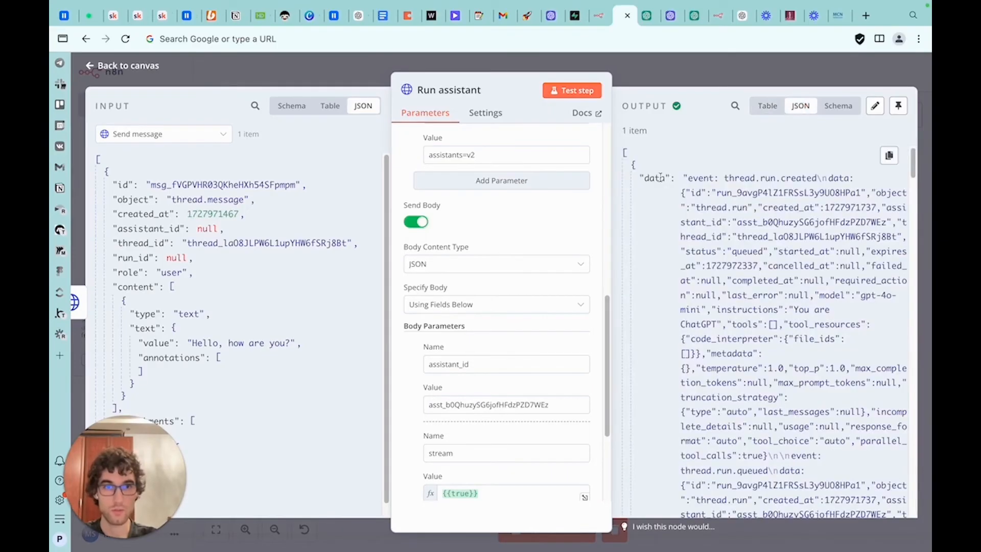
drag(690, 176, 873, 449)
scroll(761, 221, up, 20)
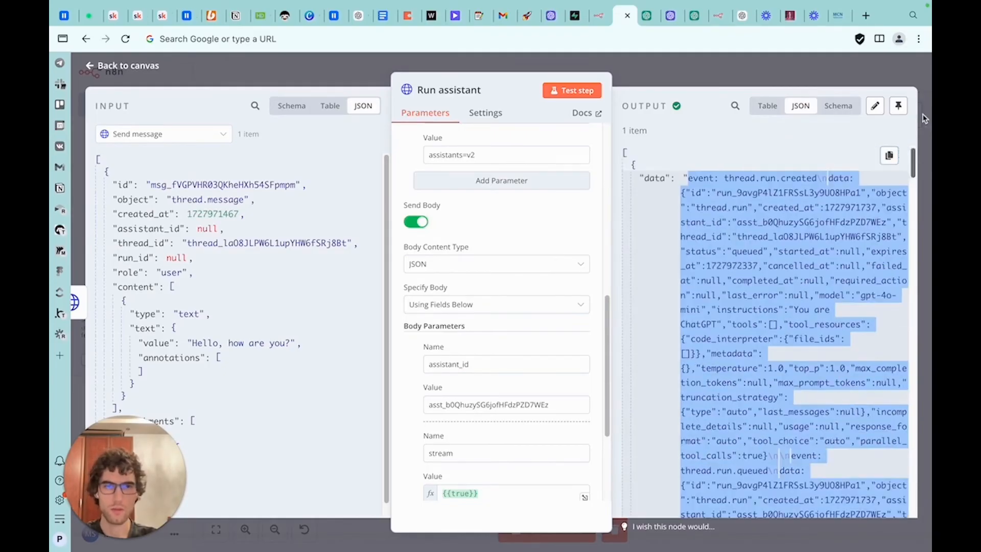
click(756, 193)
double_click(750, 193)
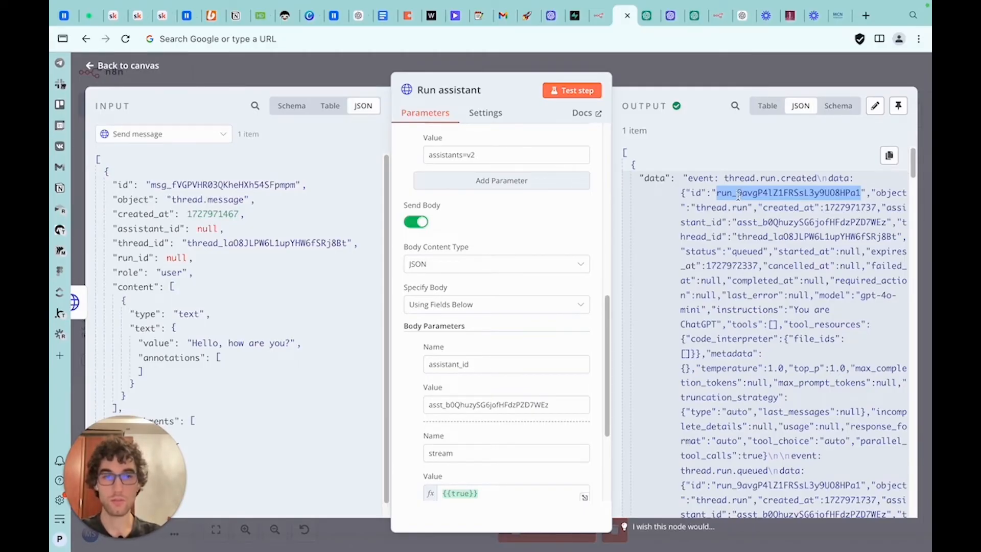
click(743, 208)
double_click(743, 187)
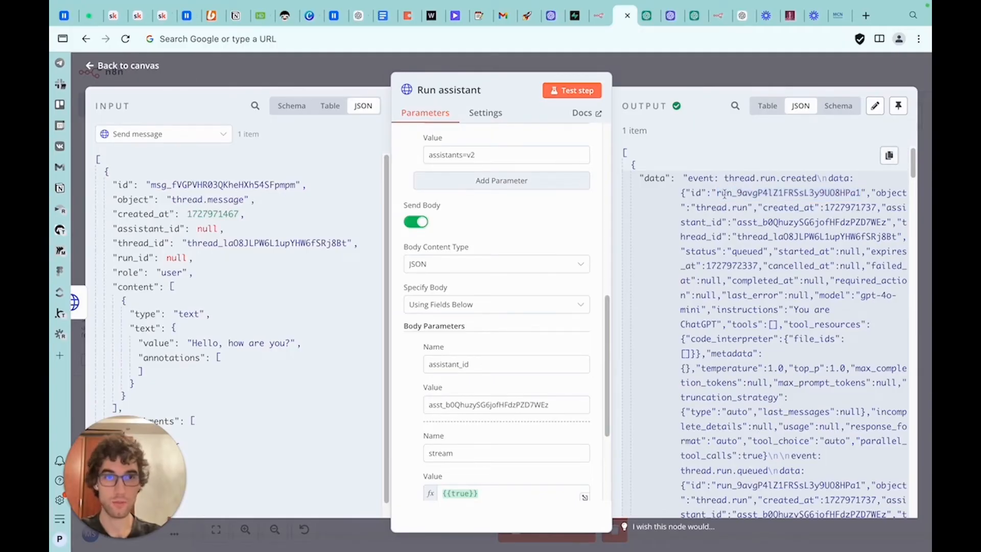
Pin the Run assistant node's new output data
click(705, 76)
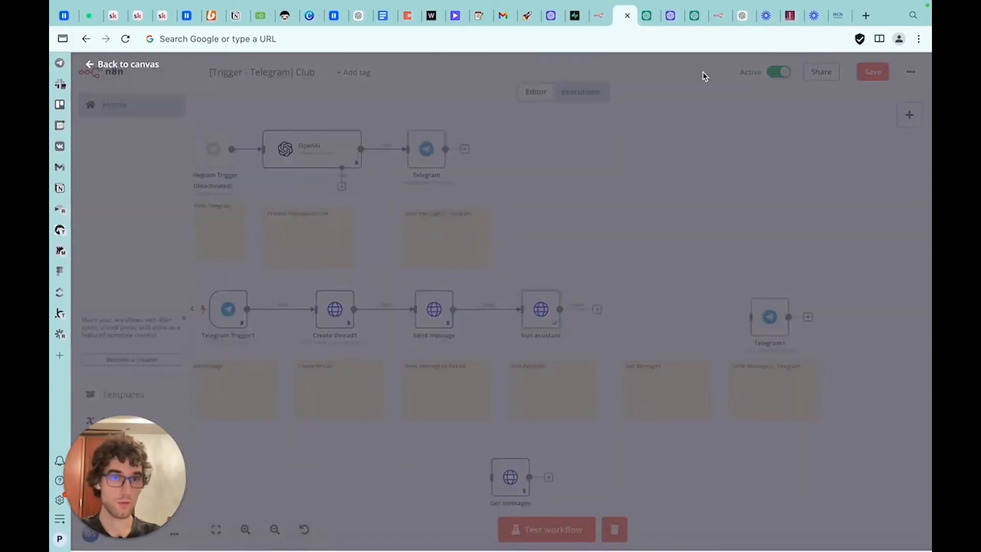
drag(460, 455, 595, 275)
drag(595, 276, 597, 279)
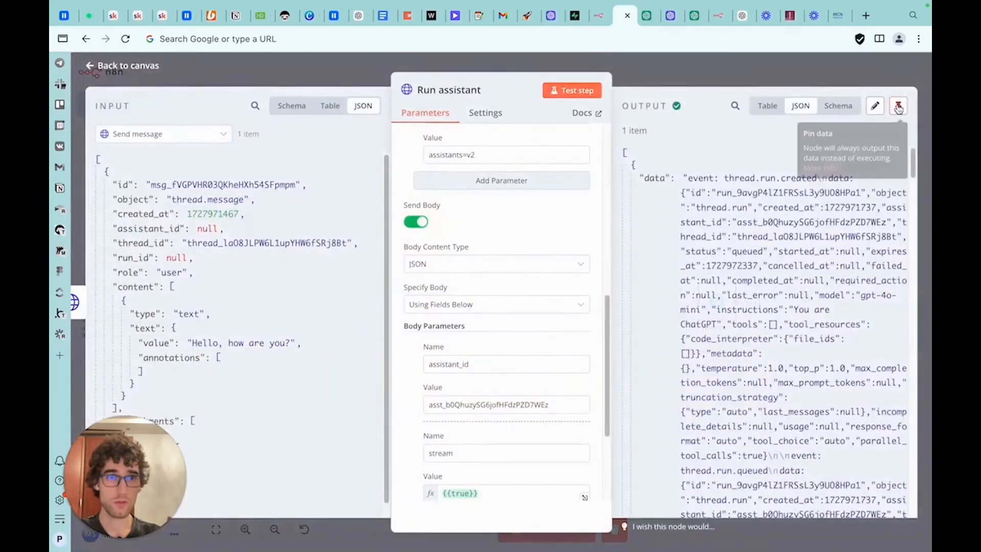
click(898, 107)
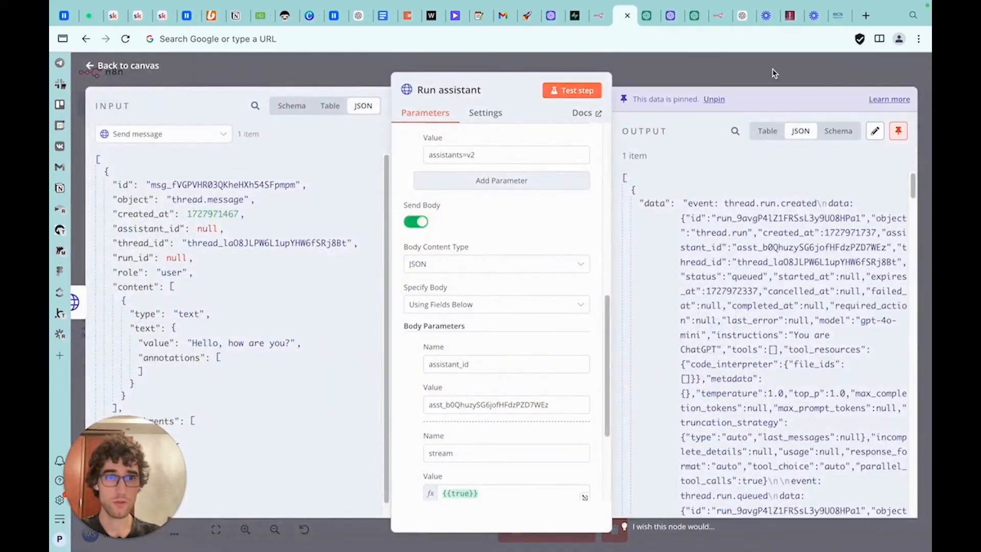
Open the Get messages node and look up the List messages endpoint URL in the OpenAI API reference
click(771, 69)
drag(600, 297, 603, 293)
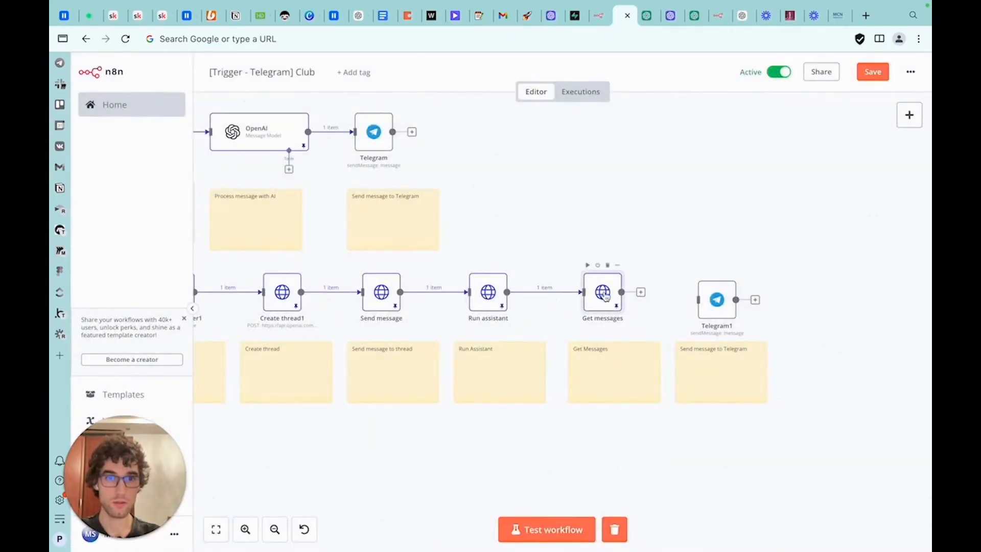
double_click(603, 297)
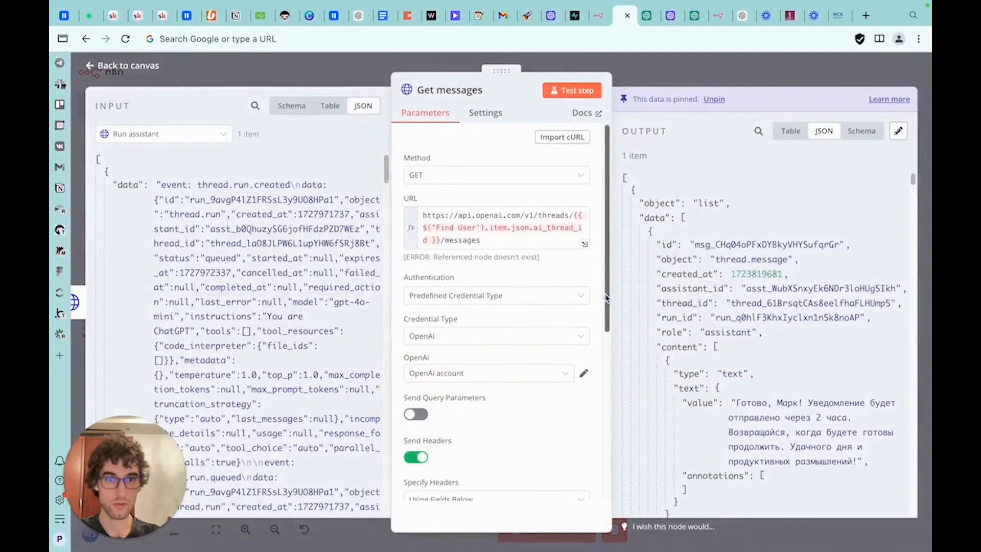
click(648, 16)
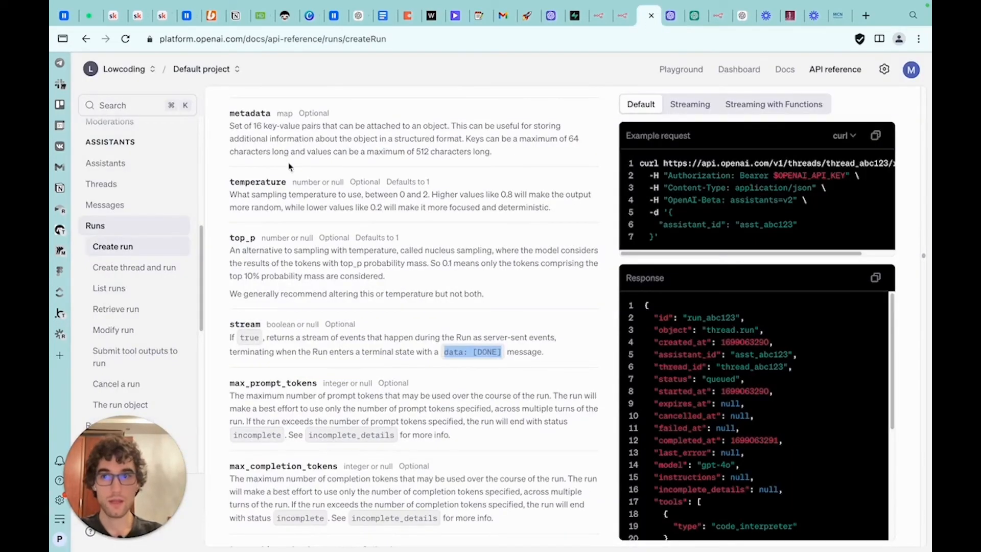
click(137, 206)
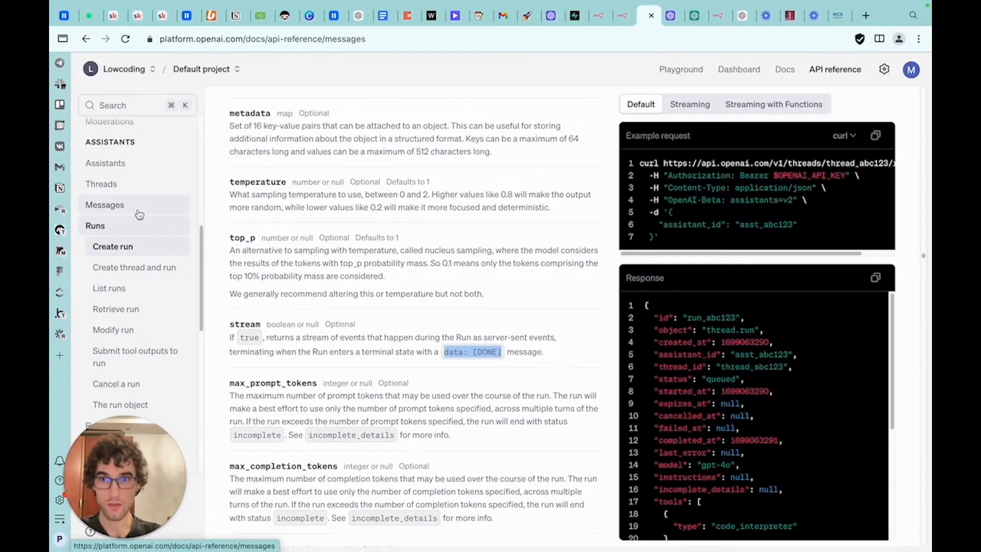
click(137, 249)
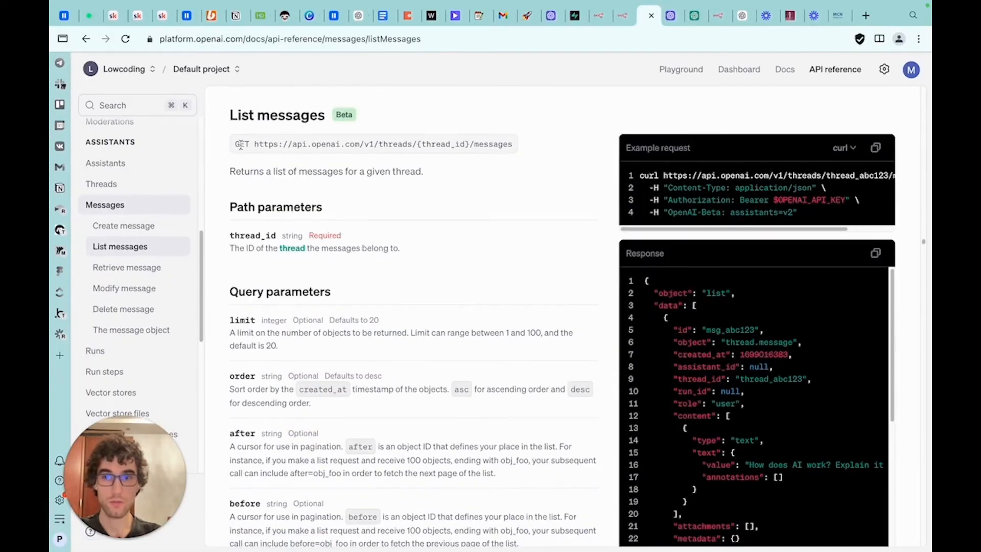
drag(255, 146, 464, 145)
click(464, 144)
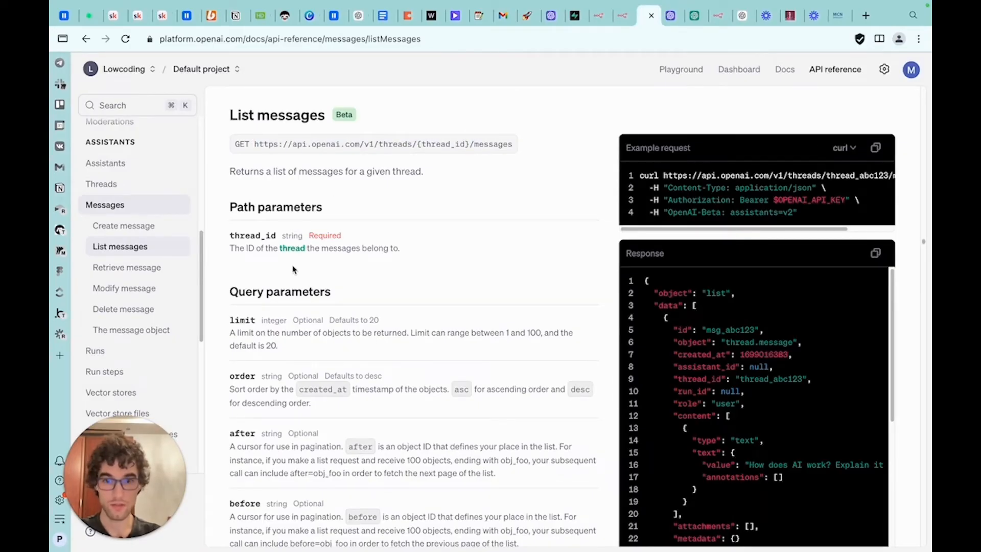
key(ctrl+shift+Tab)
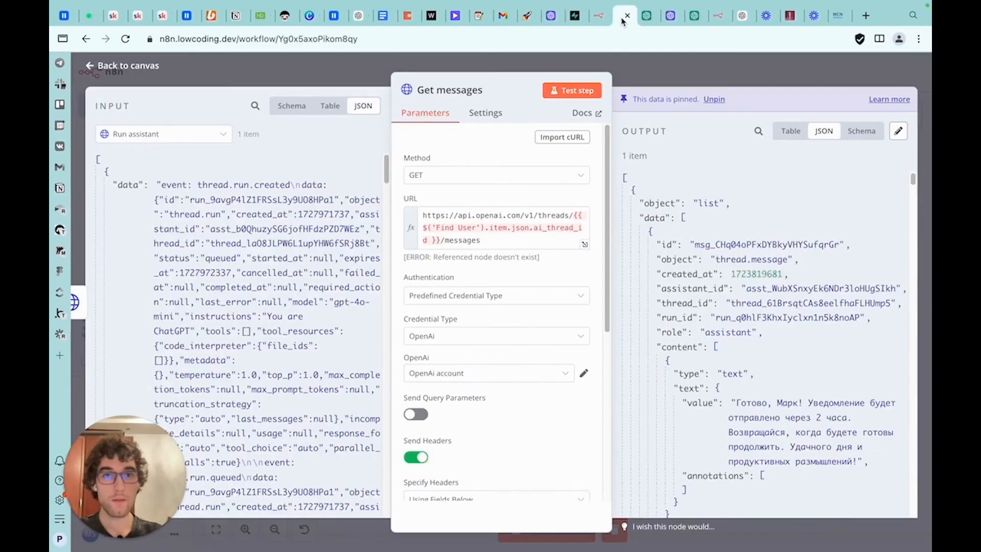
Replace the thread ID in the Get messages URL with the id from the Create thread1 node
drag(573, 215, 441, 240)
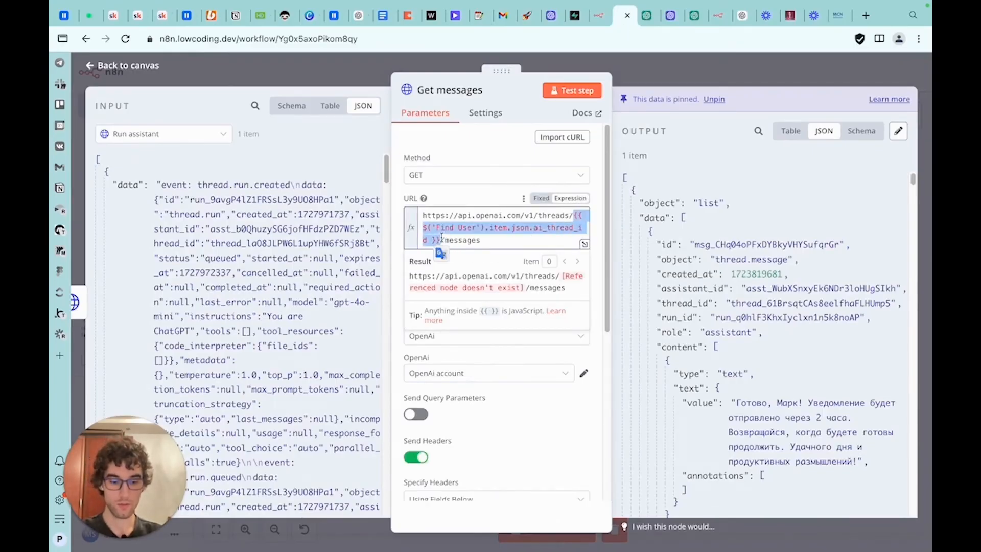
key(BackSpace)
click(189, 134)
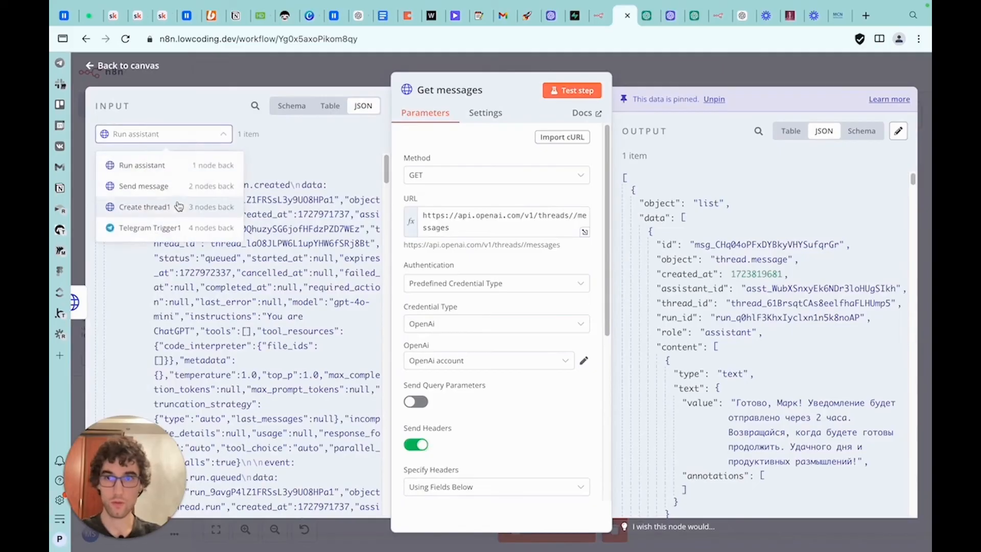
click(148, 203)
scroll(498, 317, down, 5)
scroll(498, 323, down, 3)
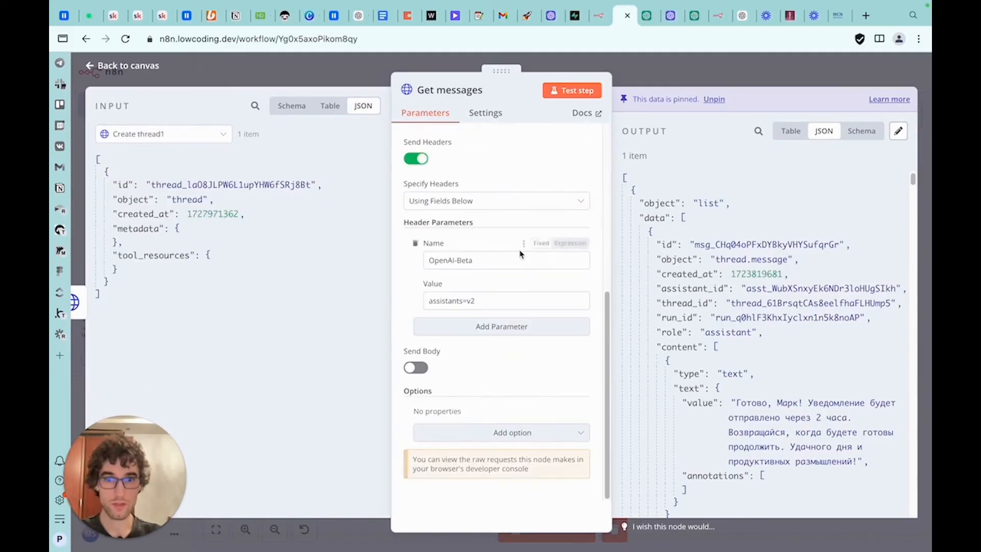
scroll(519, 252, up, 6)
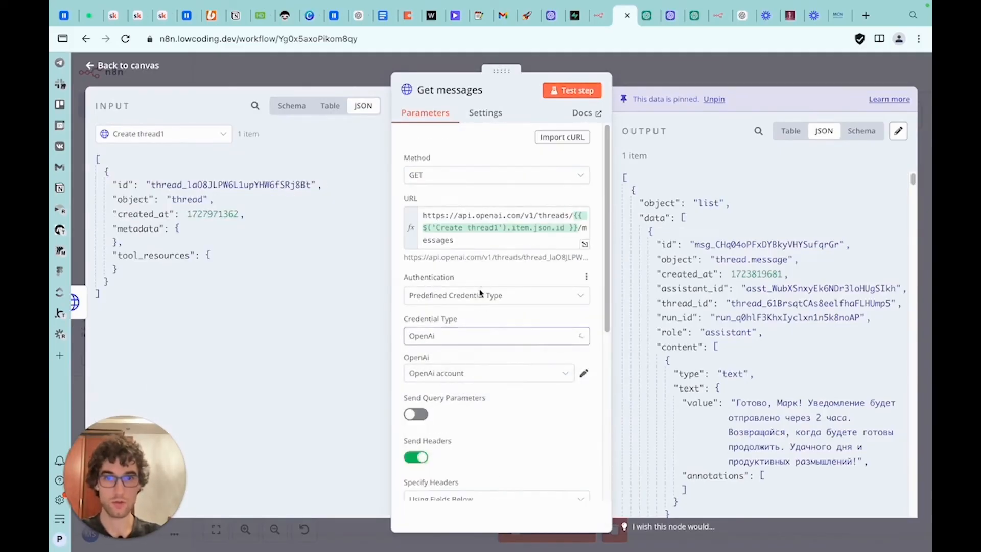
Switch the Get messages credential to OpenAi club, then test the node and pin its output
click(470, 373)
click(467, 305)
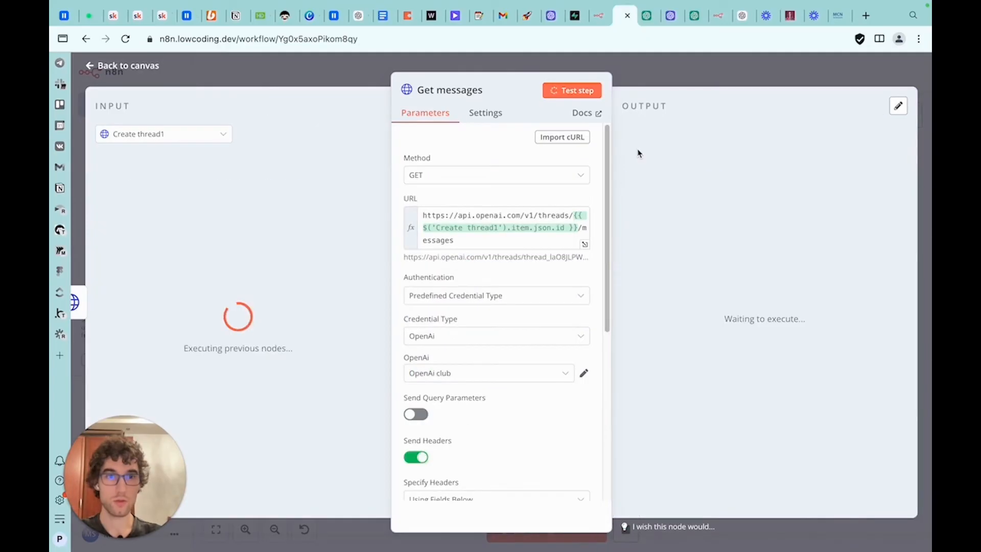
click(898, 130)
scroll(759, 254, down, 9)
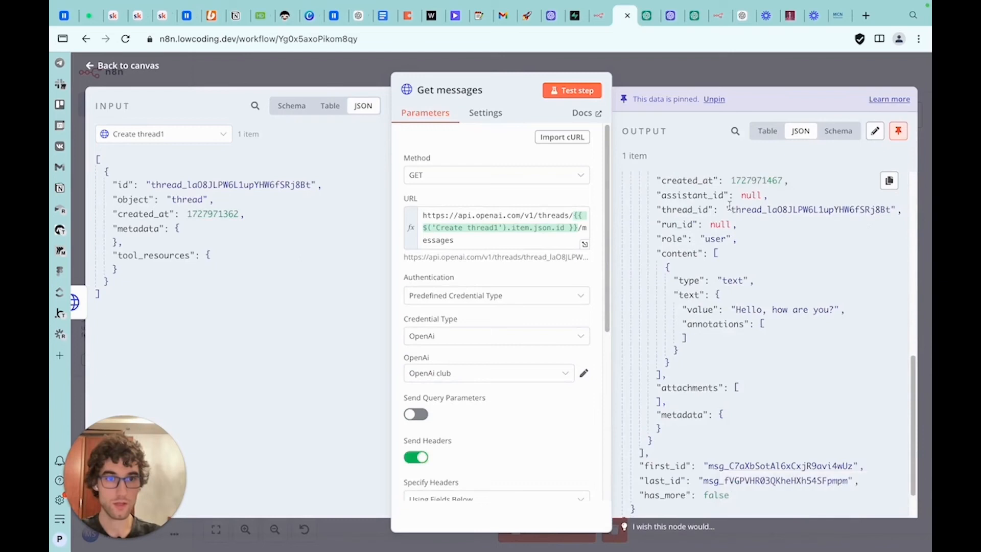
scroll(730, 210, down, 1)
Check the List messages limit parameter in the docs and examine the assistant's reply in the output
click(646, 21)
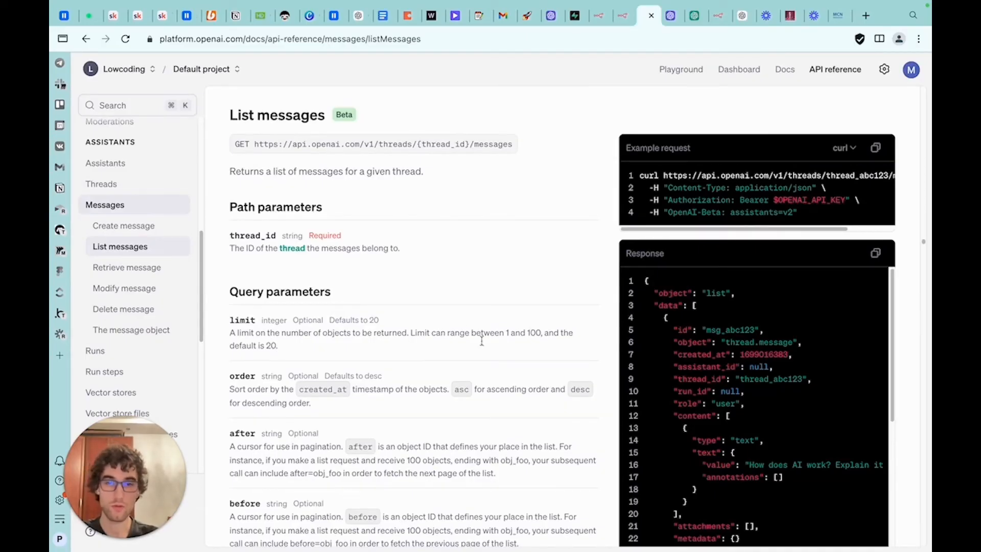
double_click(533, 333)
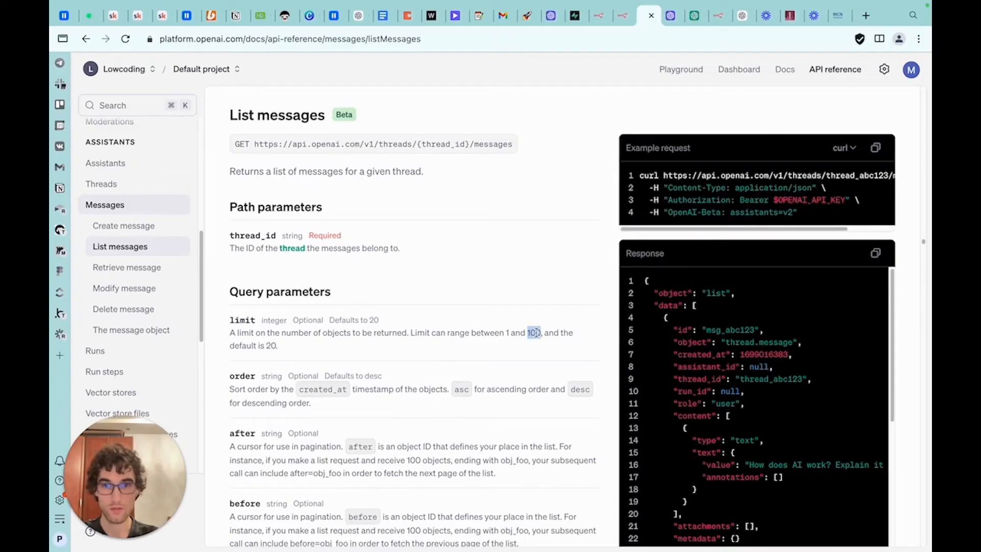
scroll(374, 347, down, 3)
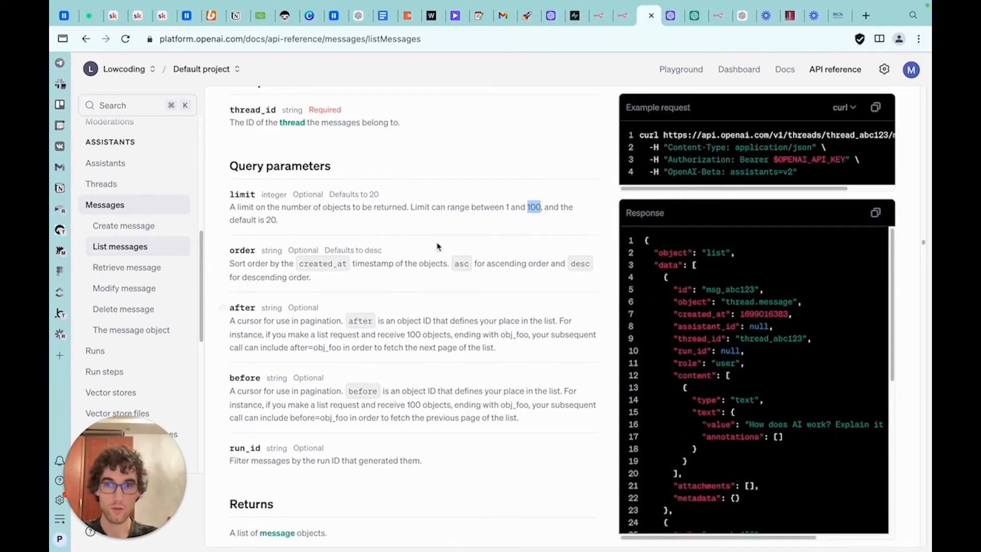
click(620, 16)
scroll(721, 276, up, 10)
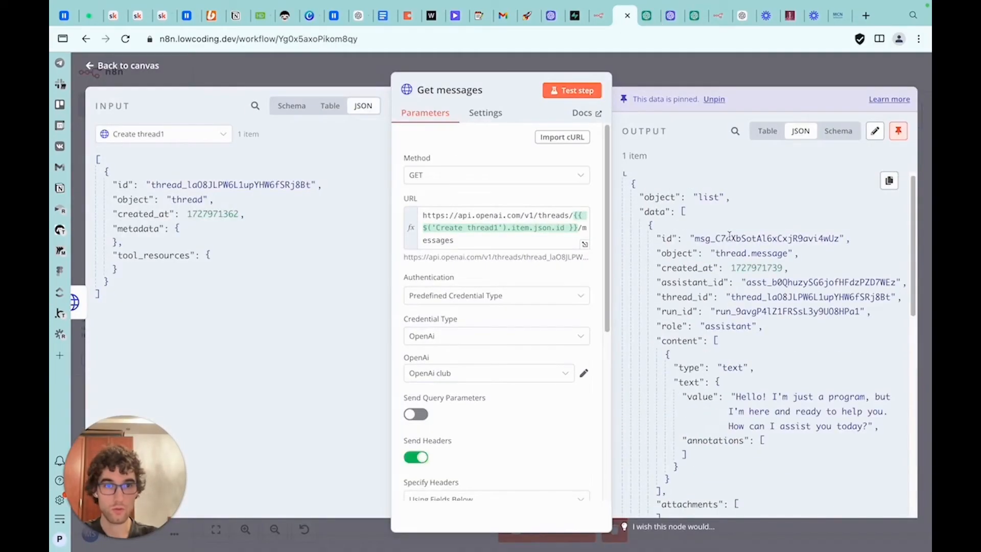
scroll(730, 299, down, 1)
drag(737, 353, 868, 383)
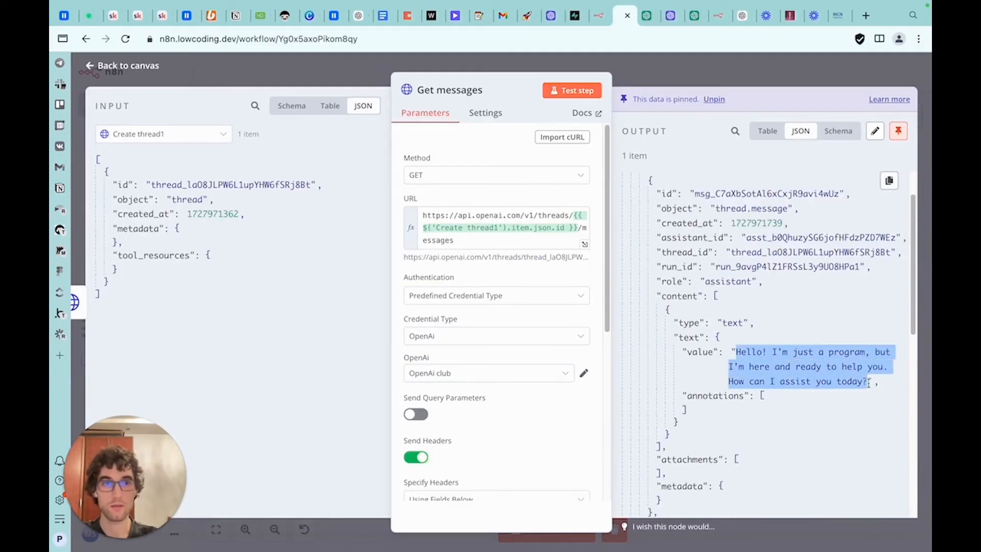
scroll(800, 376, down, 6)
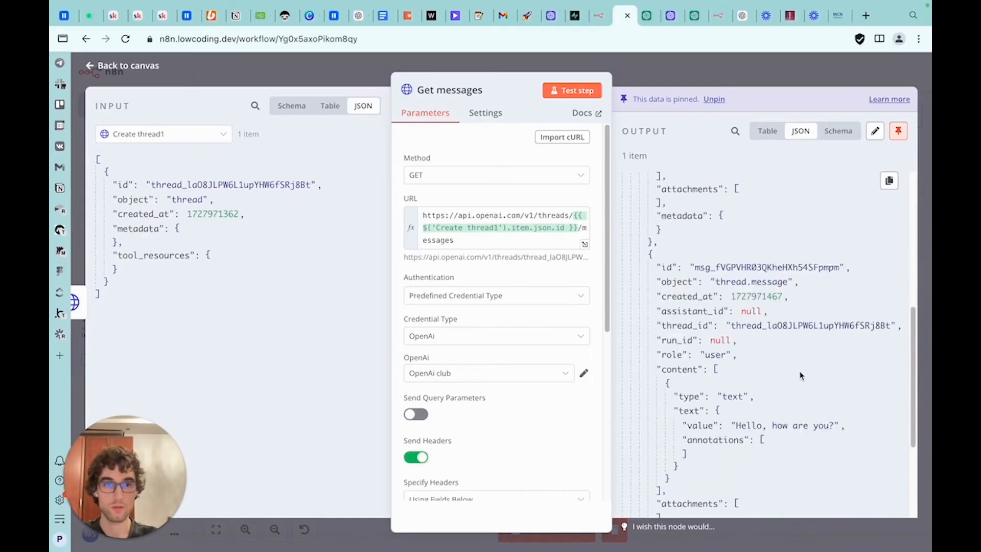
scroll(801, 375, up, 6)
scroll(801, 390, up, 1)
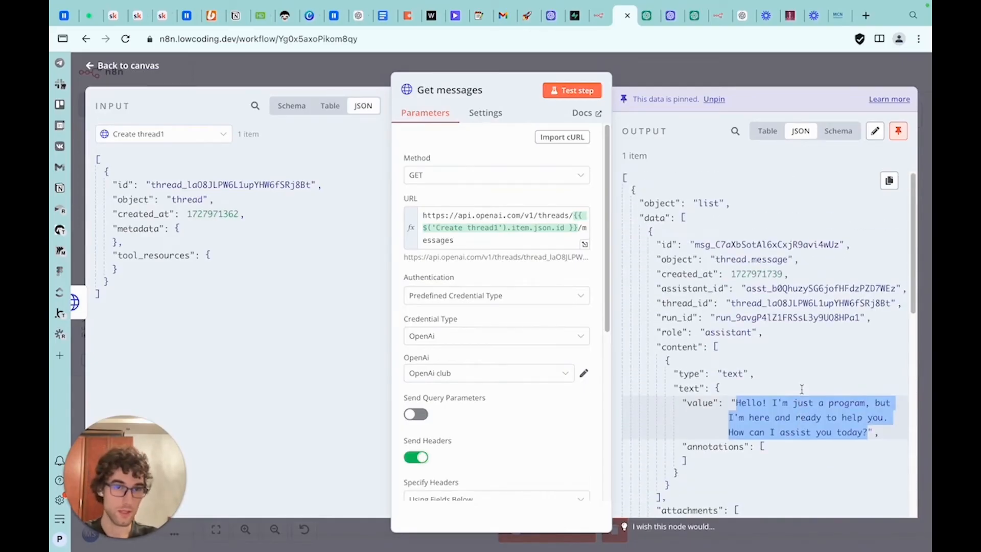
Open the Telegram1 node and map the assistant message's text value into its Text field
key(Escape)
double_click(714, 301)
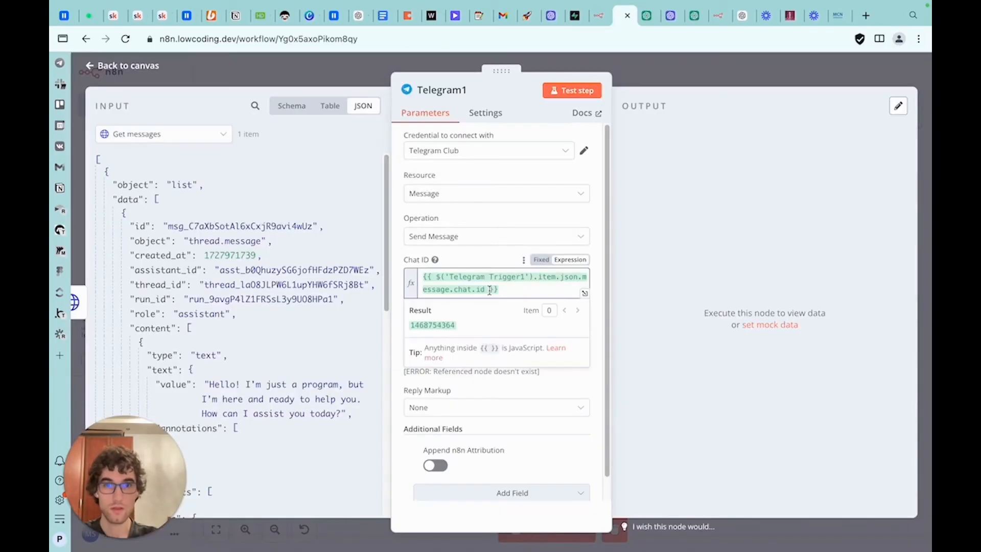
click(453, 383)
drag(456, 357, 409, 343)
key(BackSpace)
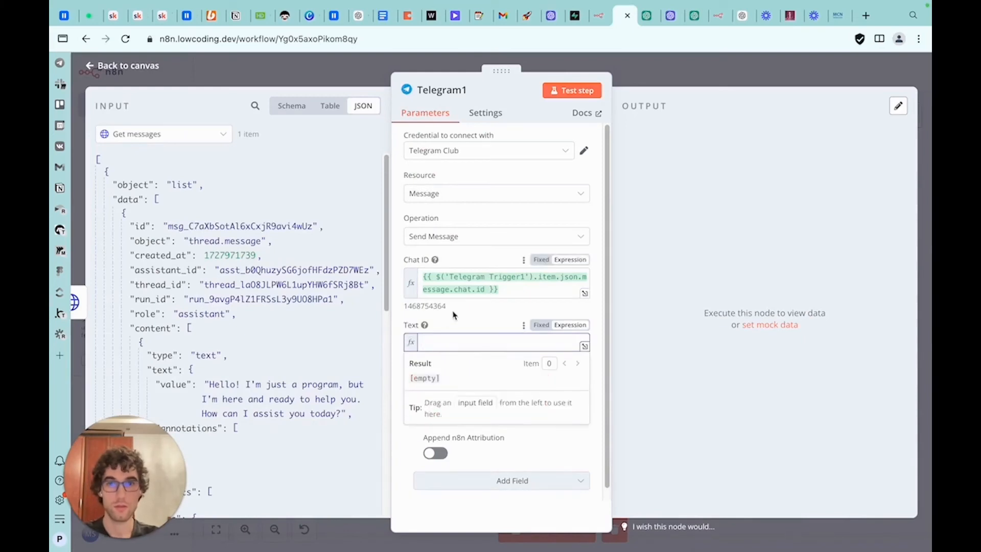
click(453, 313)
click(432, 342)
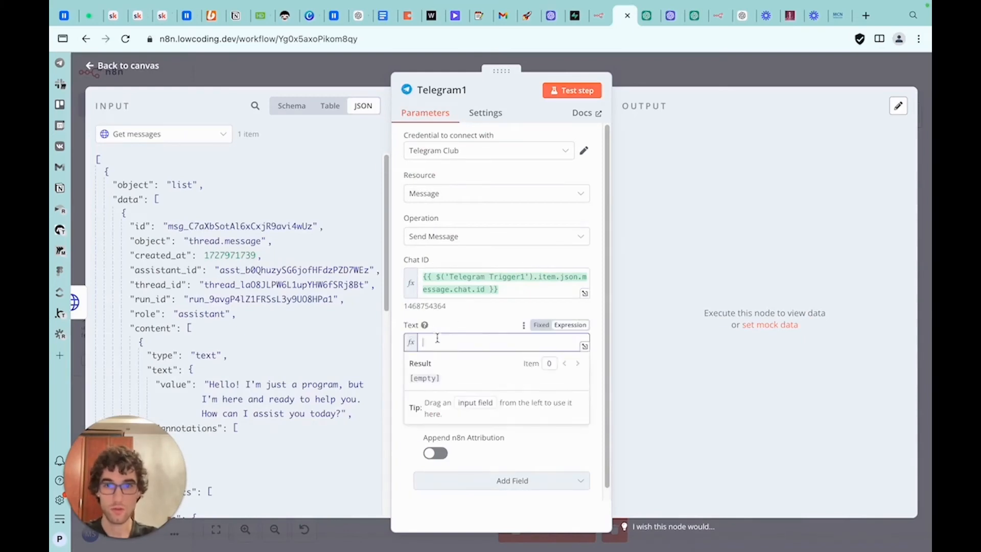
drag(172, 386, 489, 349)
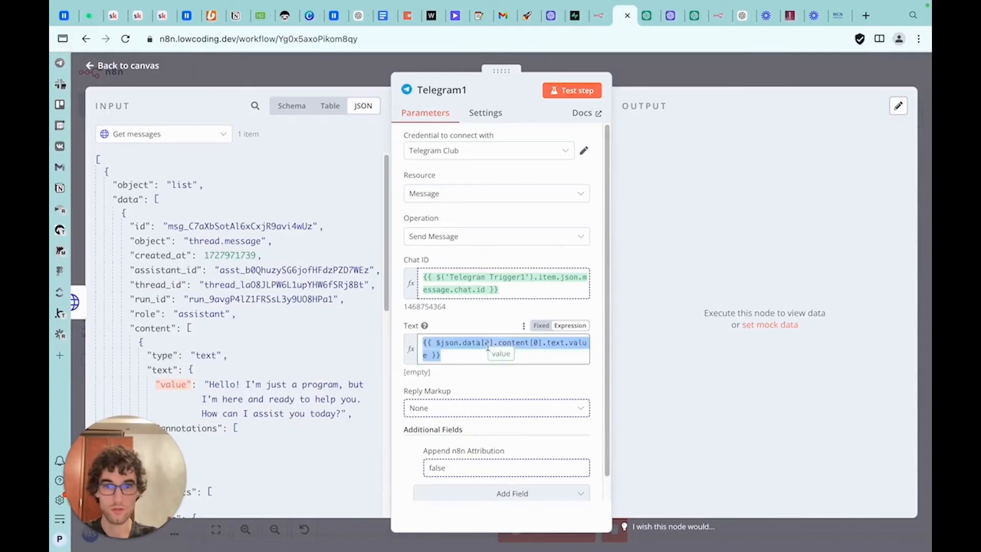
Change the Text expression to read the value from $('Get messages').item.json.data[0].content[0].text.value
double_click(451, 341)
text($)
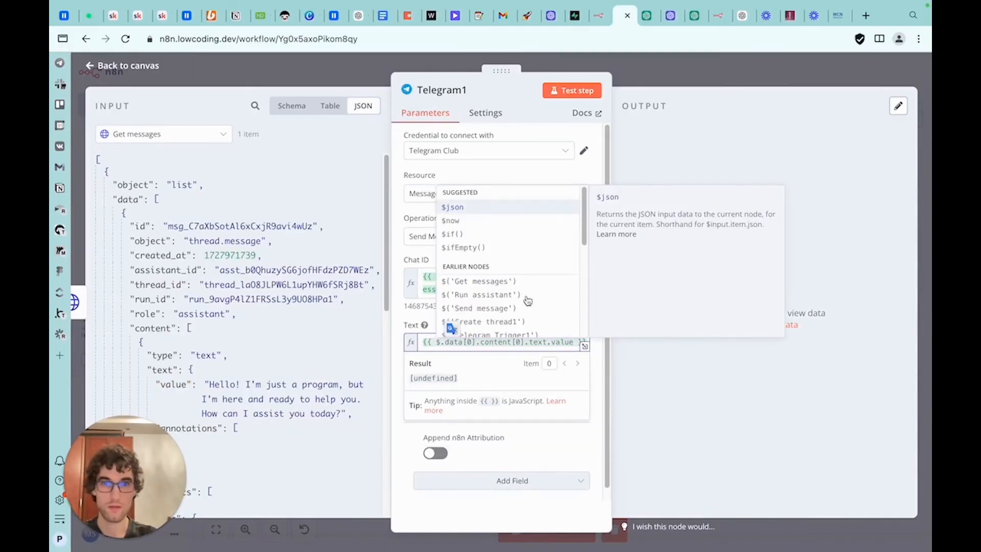
click(513, 282)
text(on)
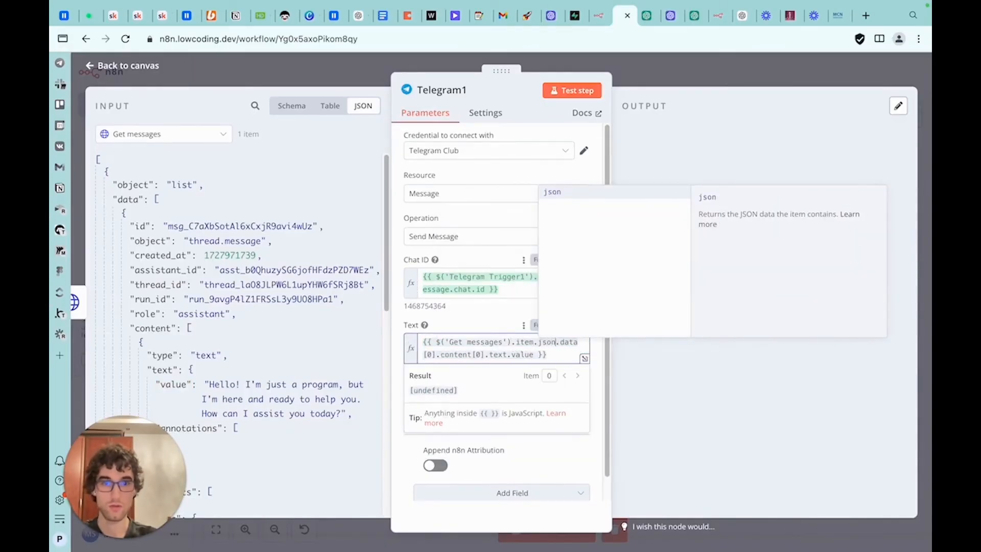
click(510, 416)
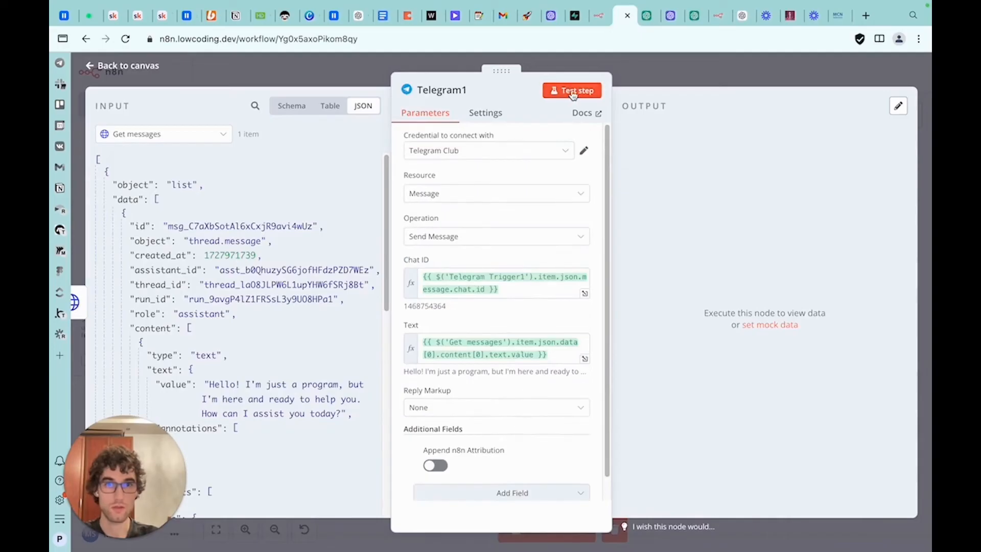
Test the Telegram1 node and save the workflow
click(573, 95)
click(751, 80)
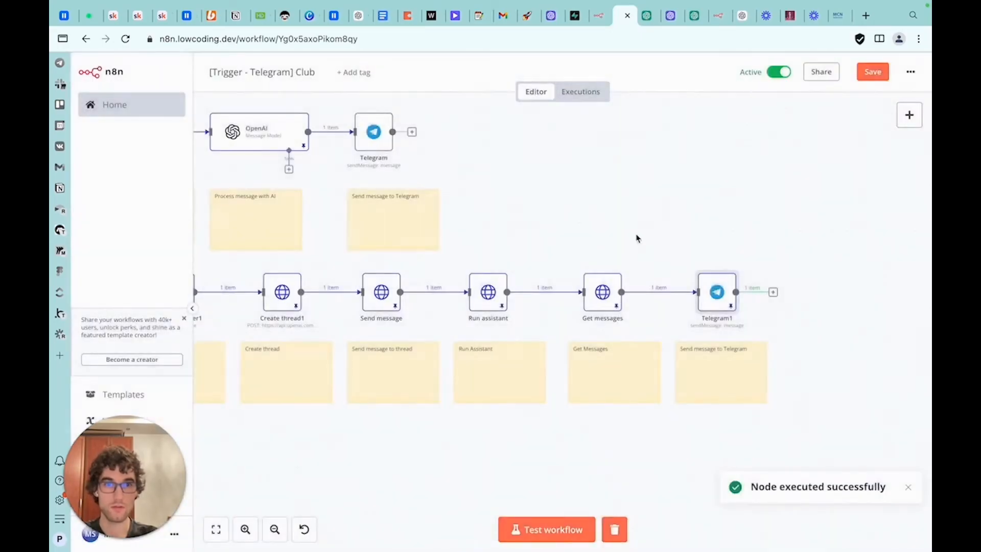
click(871, 76)
Check the bot's reply in the Telegram chat with the test bot
key(super+Tab)
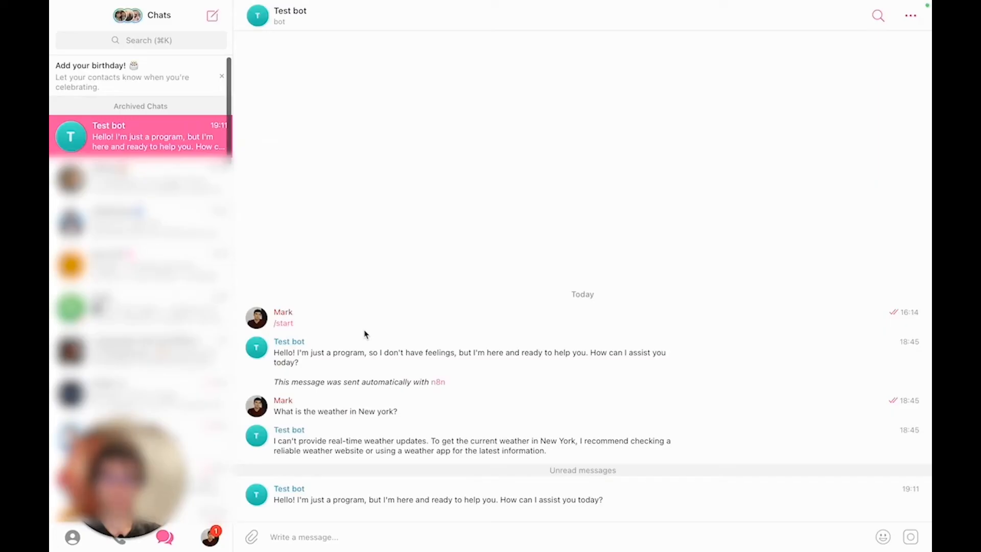
key(super+Tab)
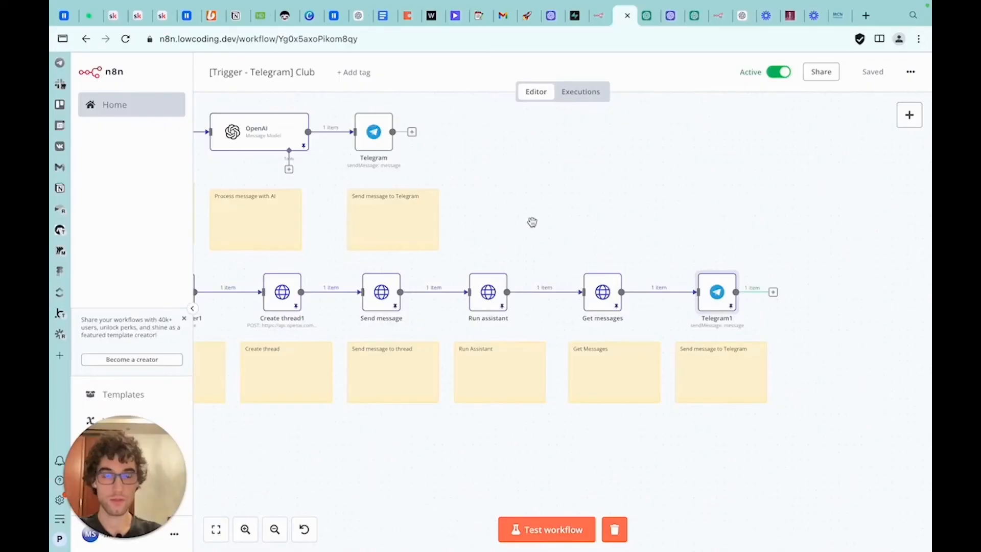
drag(531, 222, 625, 255)
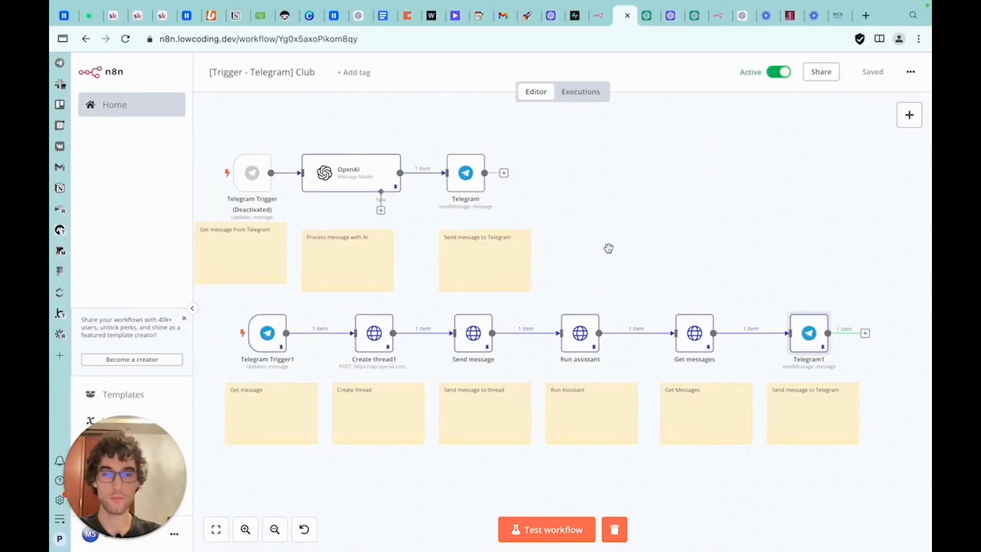
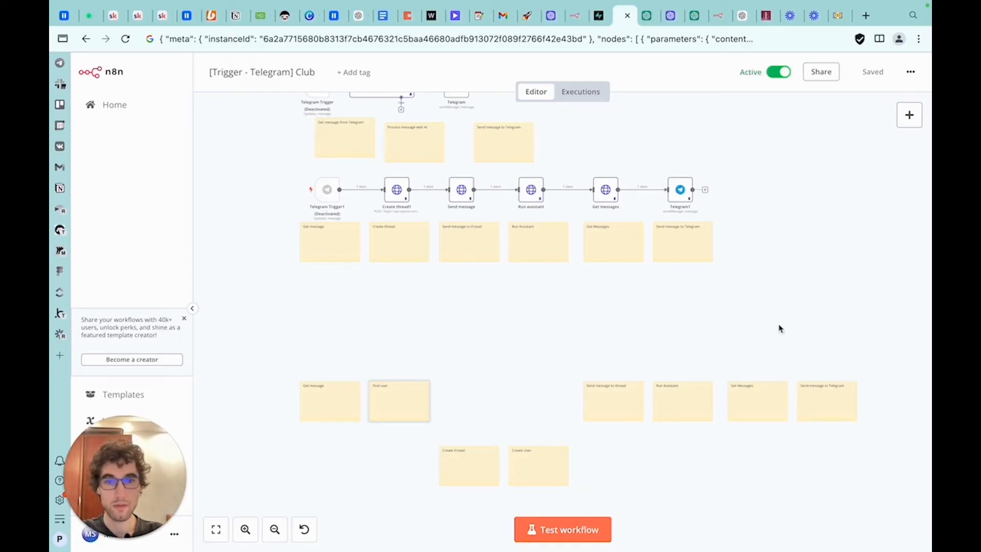
scroll(797, 336, down, 1)
scroll(811, 344, up, 1)
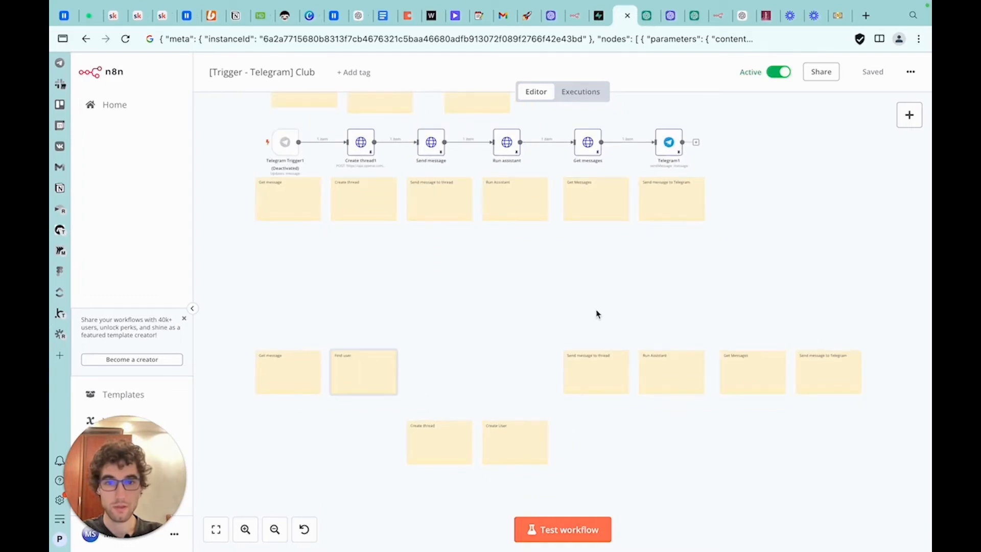
scroll(500, 360, up, 1)
scroll(500, 368, down, 1)
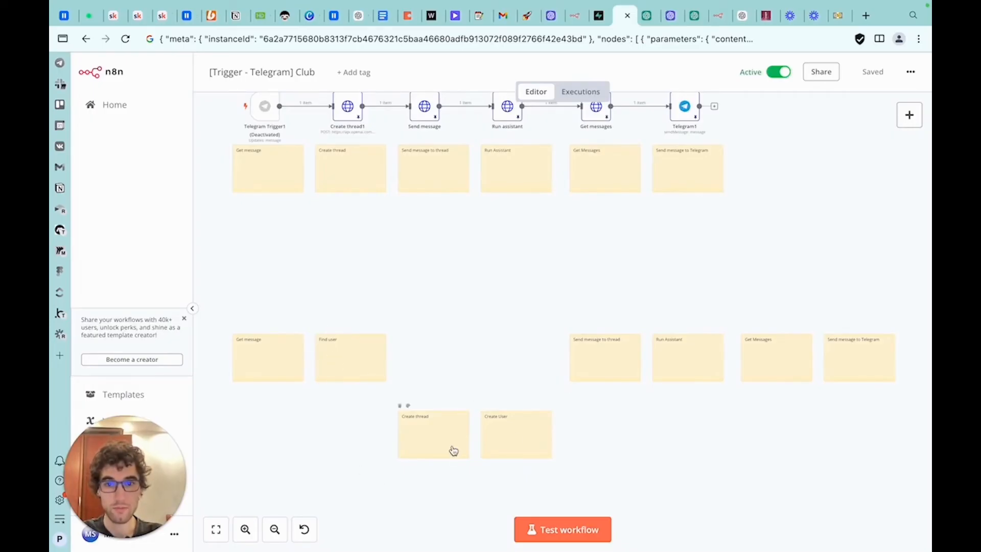
scroll(475, 452, up, 1)
scroll(511, 449, up, 3)
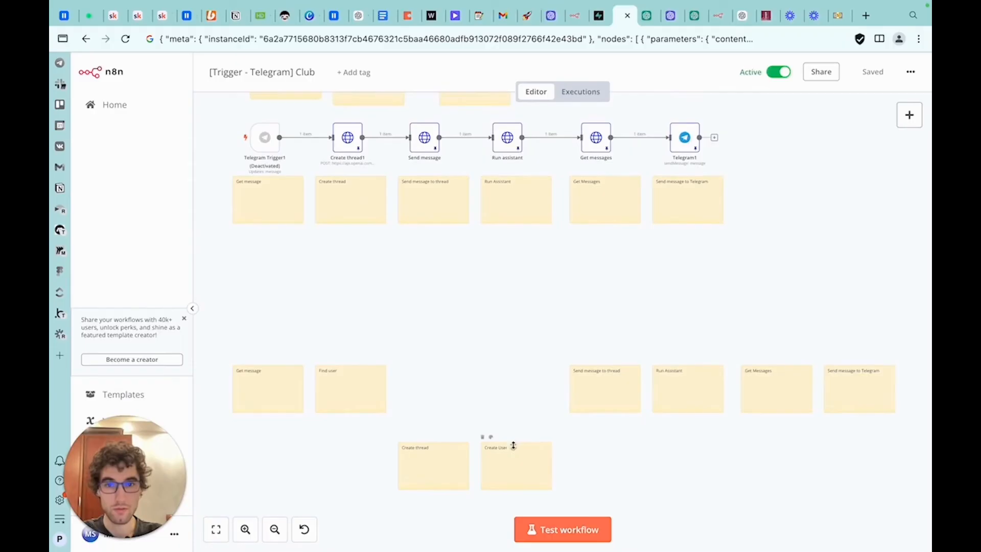
In Supabase, start a new table named telegram_users and set its id column type to uuid
key(ctrl+shift+Tab)
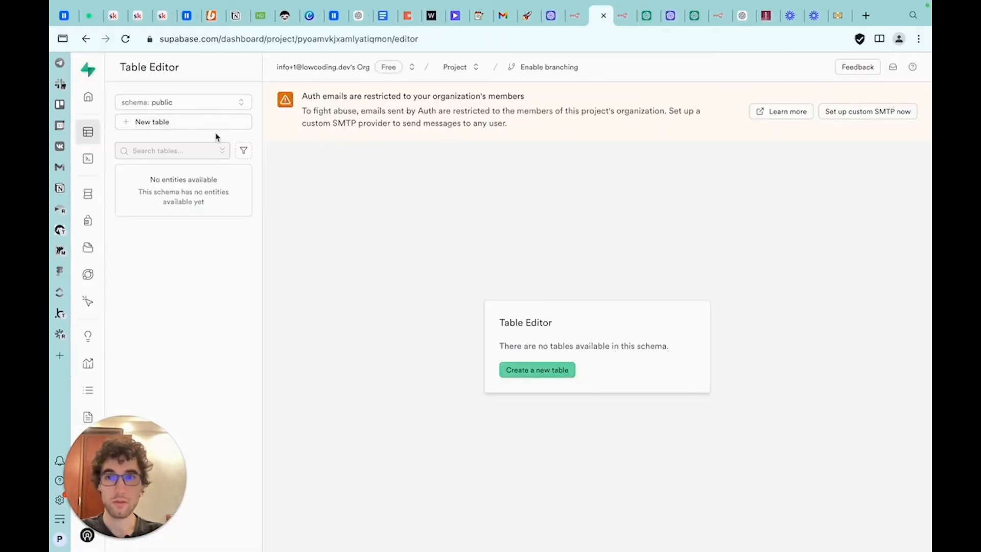
click(199, 124)
text(telegram_user)
scroll(715, 306, down, 3)
click(684, 313)
text(uui)
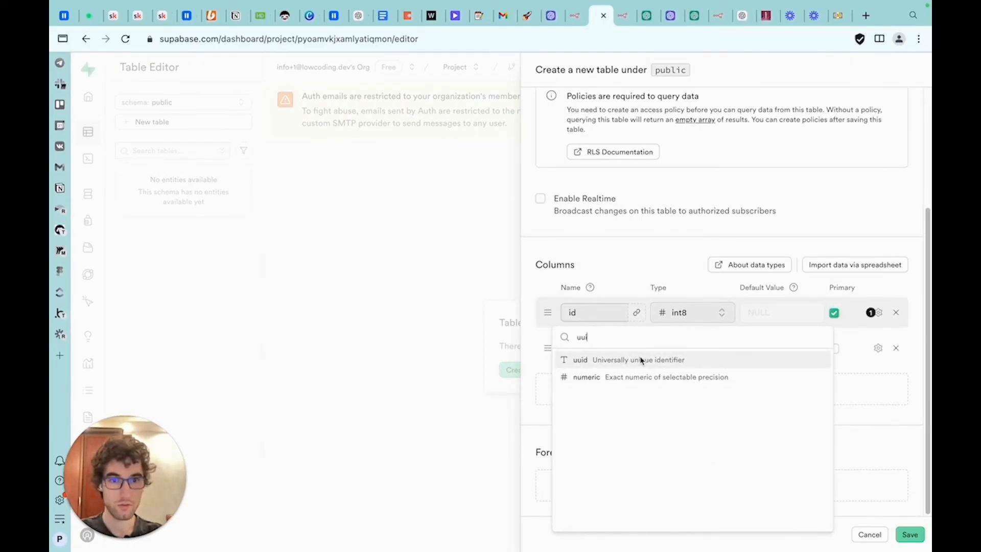
click(638, 360)
Add two more columns and rename the created_at column to date_created
click(607, 350)
click(715, 388)
click(712, 415)
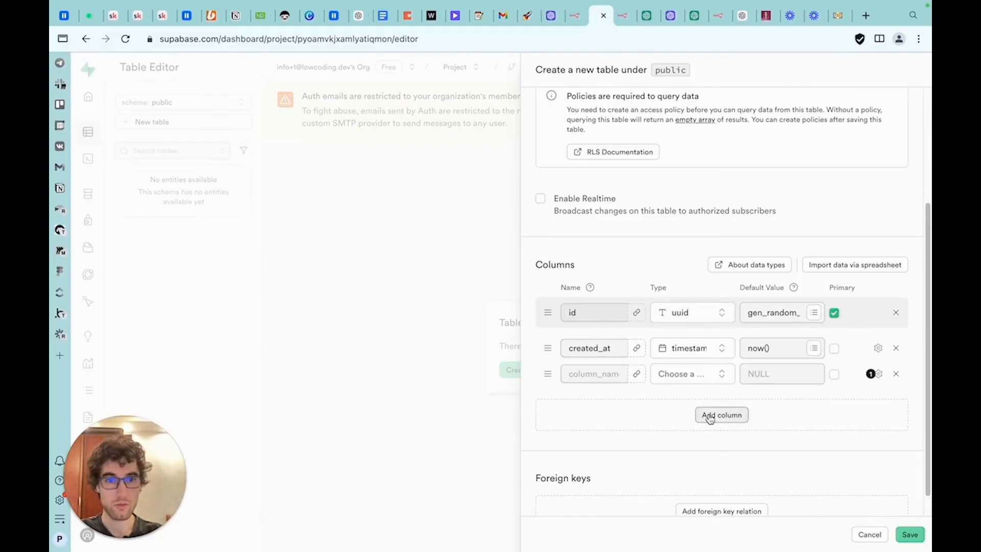
double_click(620, 348)
text(date_created)
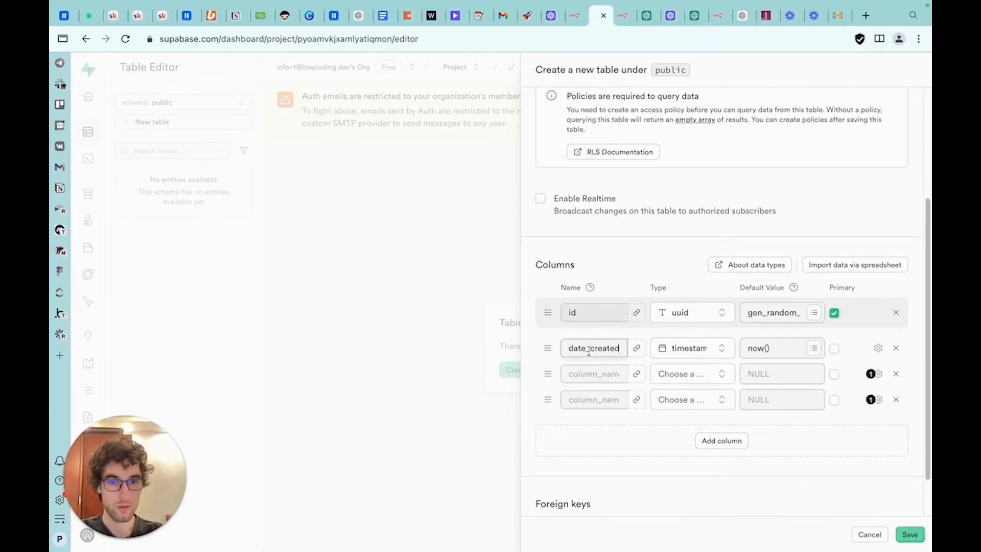
drag(589, 351, 556, 349)
click(592, 374)
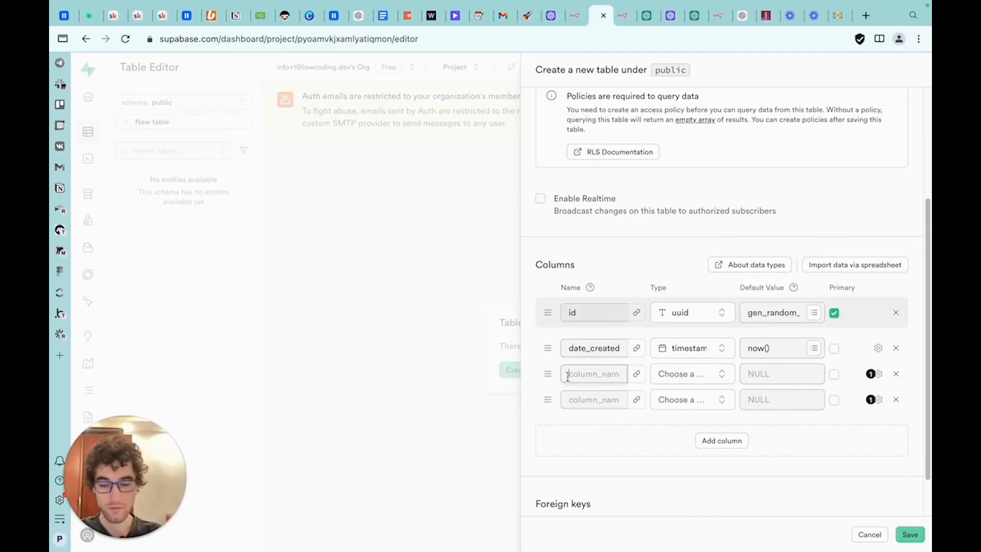
Name the two new columns telegram_id and openai_thread_id
text(telegram)
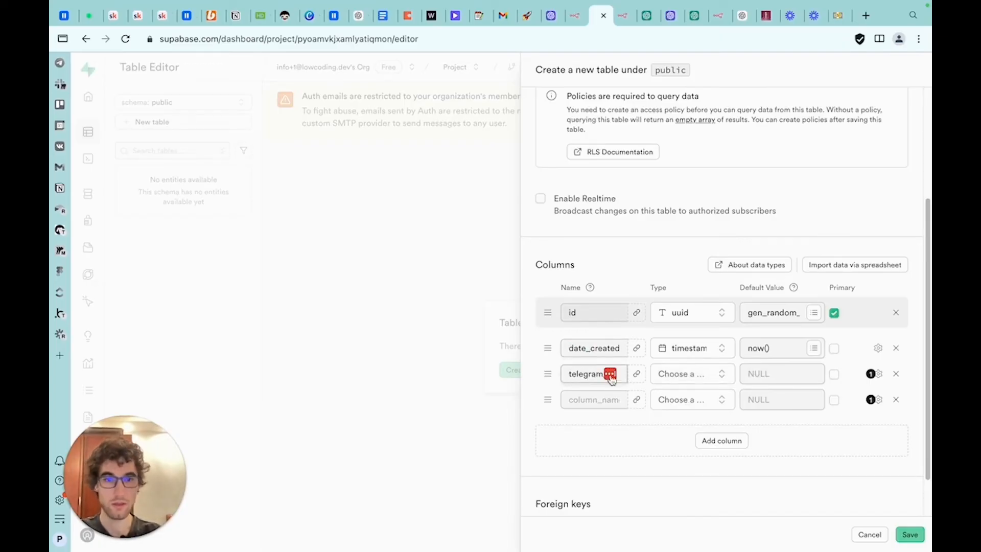
click(599, 403)
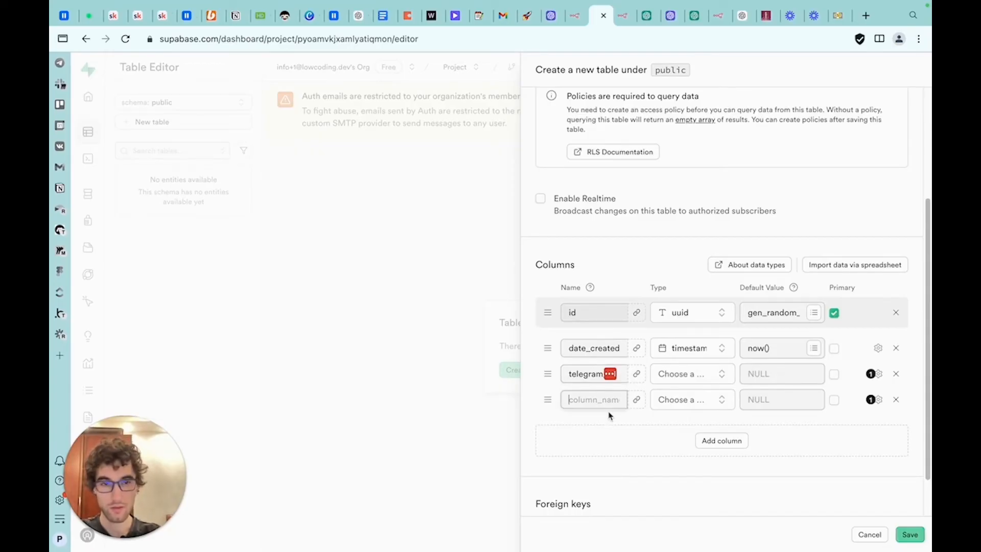
text(open)
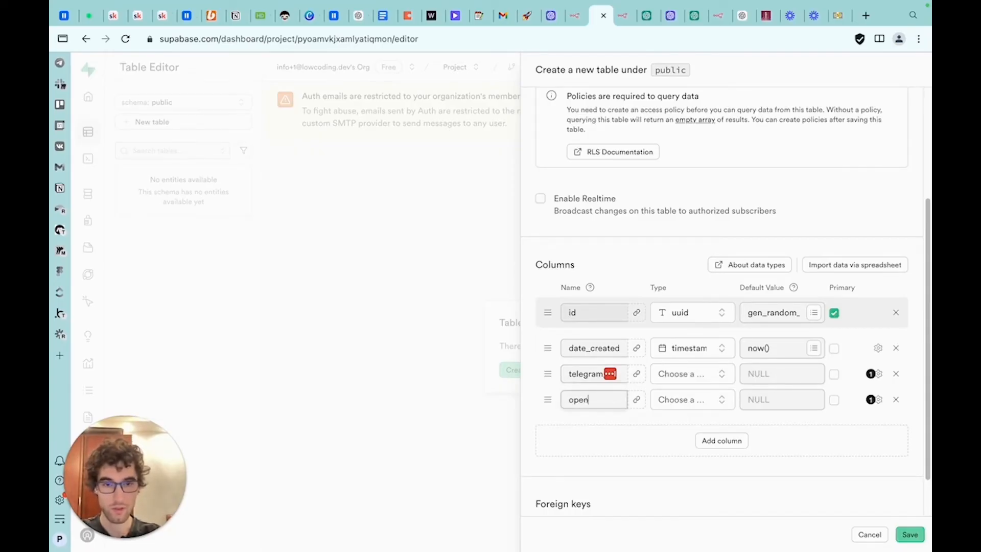
text(ai_thread_id)
click(640, 434)
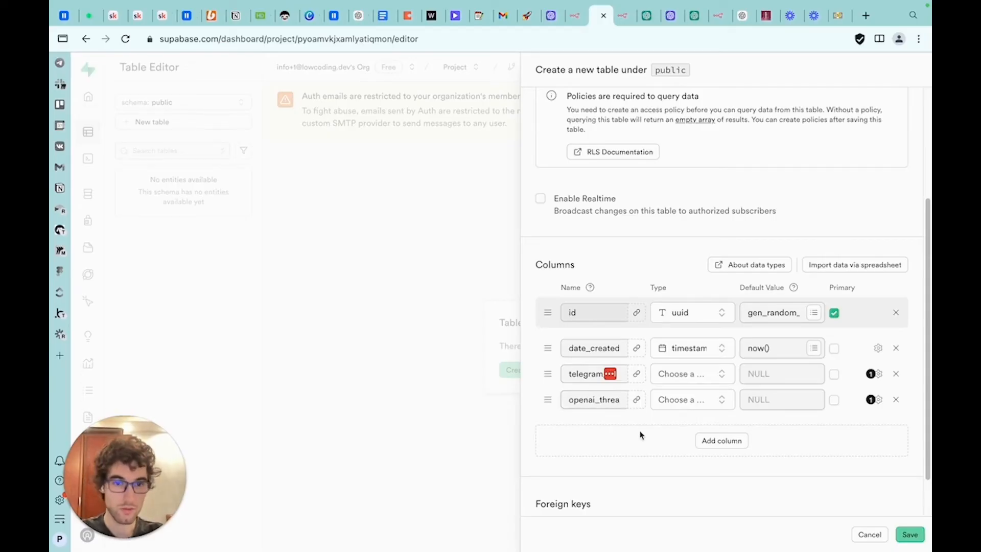
double_click(603, 374)
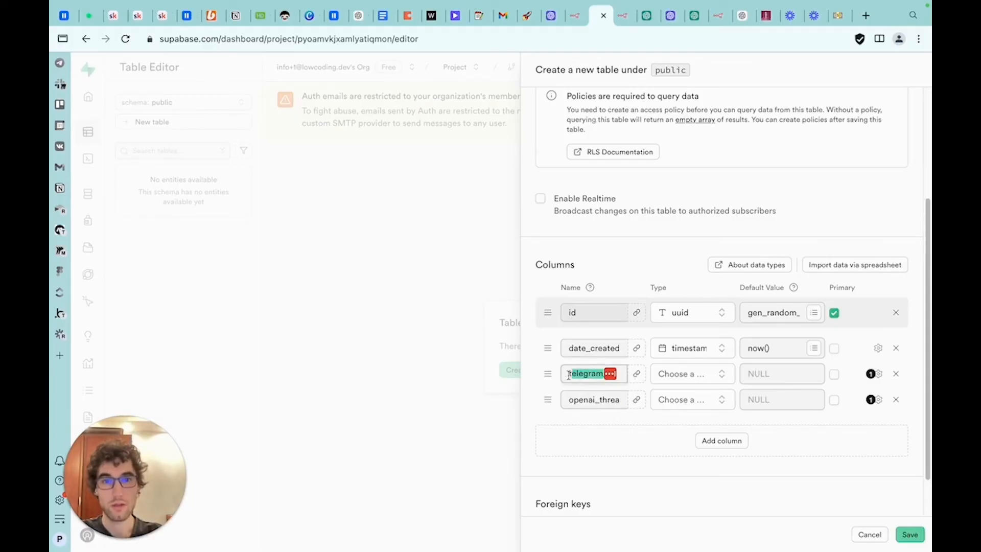
drag(598, 399, 622, 399)
click(610, 402)
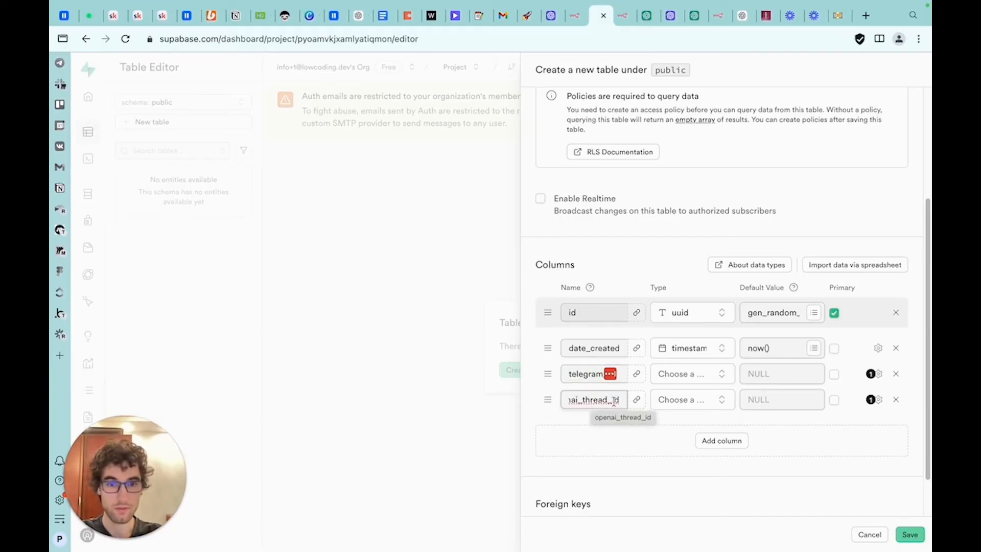
Set the telegram_id column type to int8 and the openai_thread_id column type to text
click(688, 383)
text(еу)
key(BackSpace)
key(BackSpace)
text(te)
key(BackSpace)
key(BackSpace)
text(in)
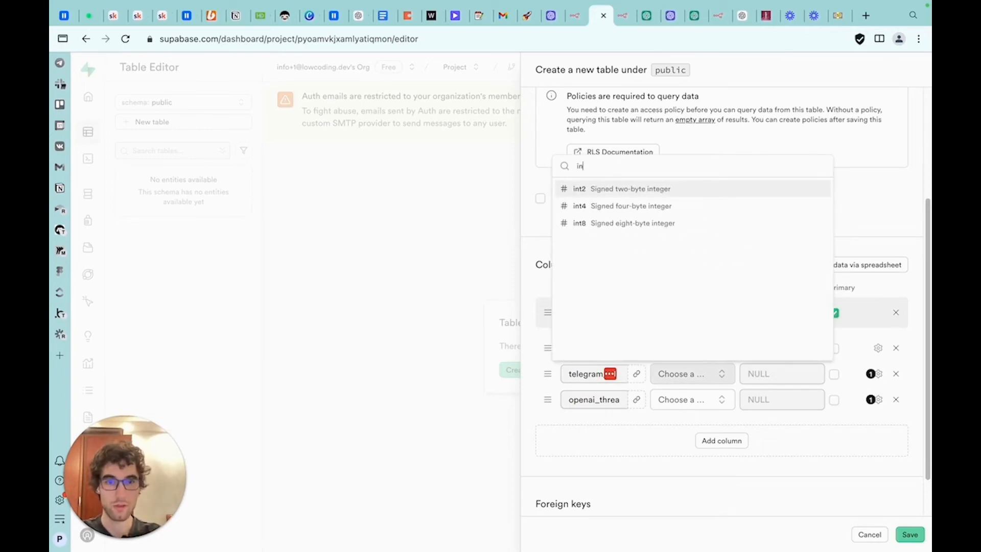
click(623, 223)
click(693, 404)
text(tex)
click(645, 219)
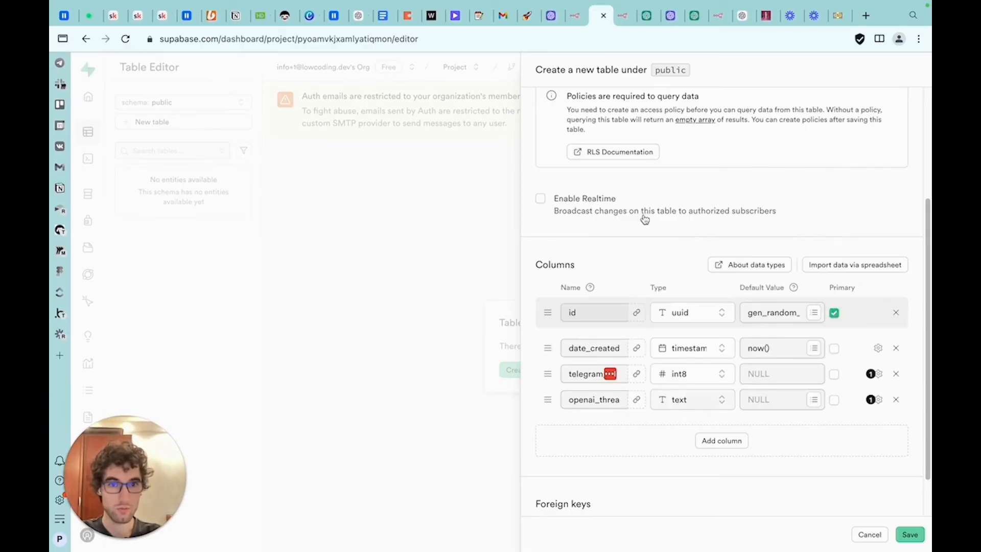
Save the new telegram_users table
scroll(858, 431, down, 1)
scroll(893, 508, up, 5)
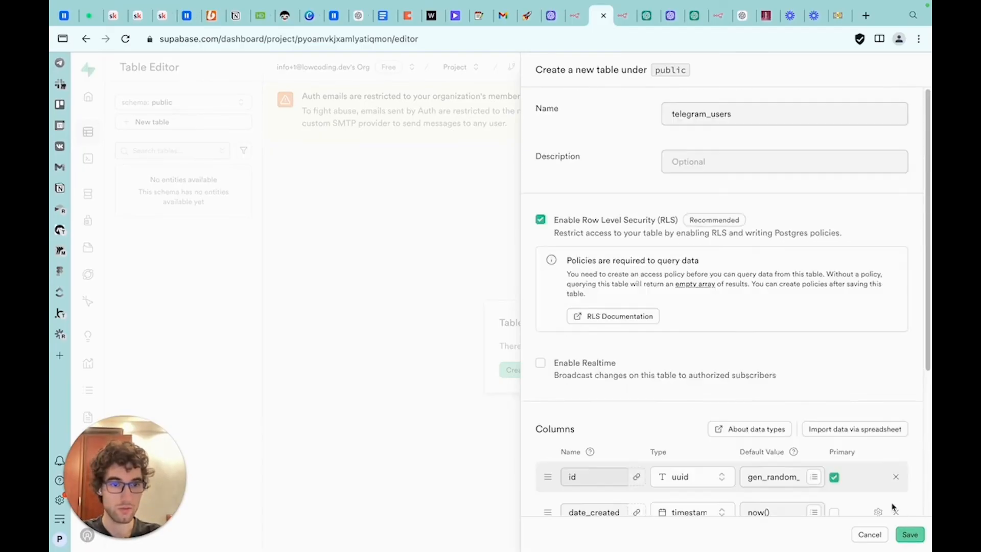
click(910, 535)
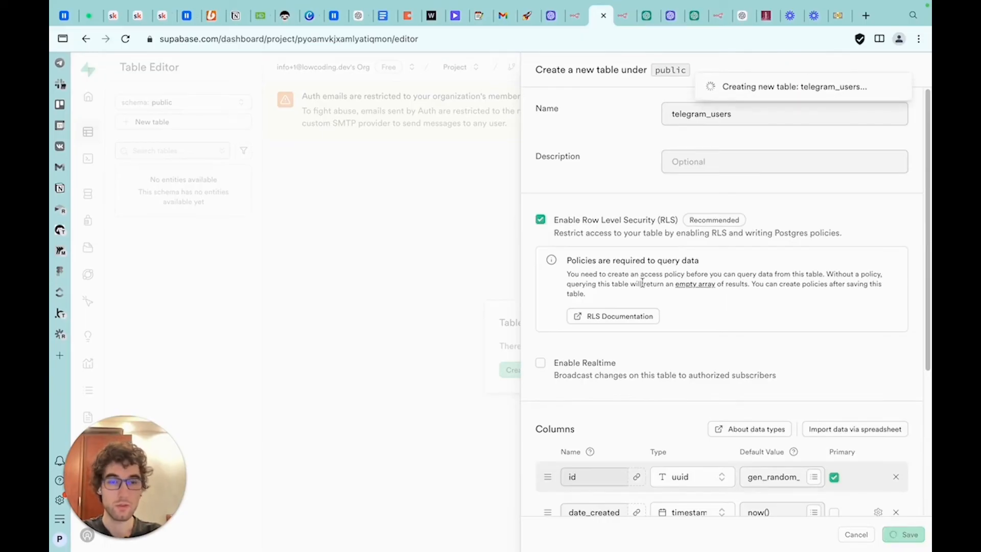
Back in n8n, duplicate the workflow's nodes and arrange the copies along the lower row of notes
click(622, 21)
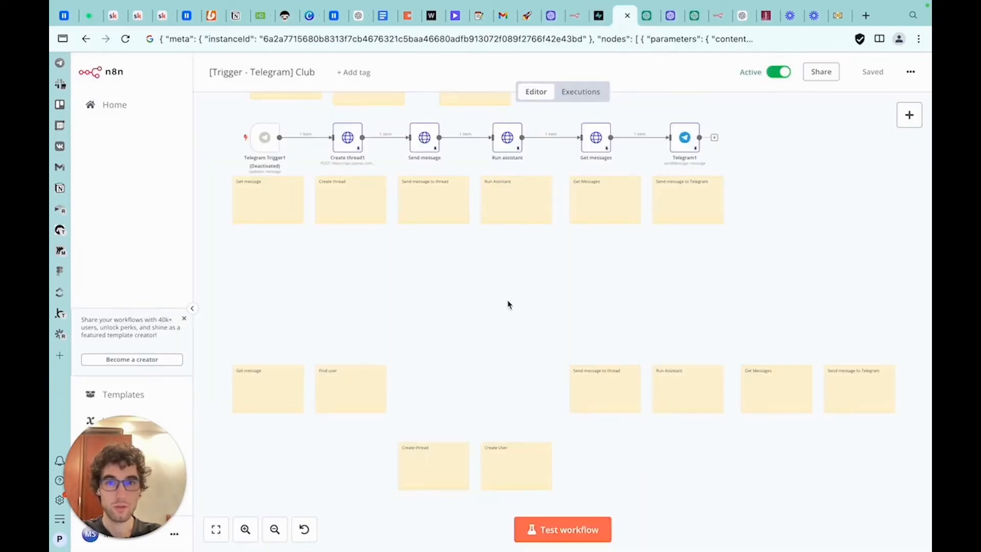
drag(749, 122, 231, 181)
key(ctrl+c)
key(ctrl+v)
drag(360, 309, 510, 316)
click(550, 325)
drag(535, 285, 369, 368)
drag(417, 344, 252, 344)
click(304, 328)
drag(339, 329, 427, 406)
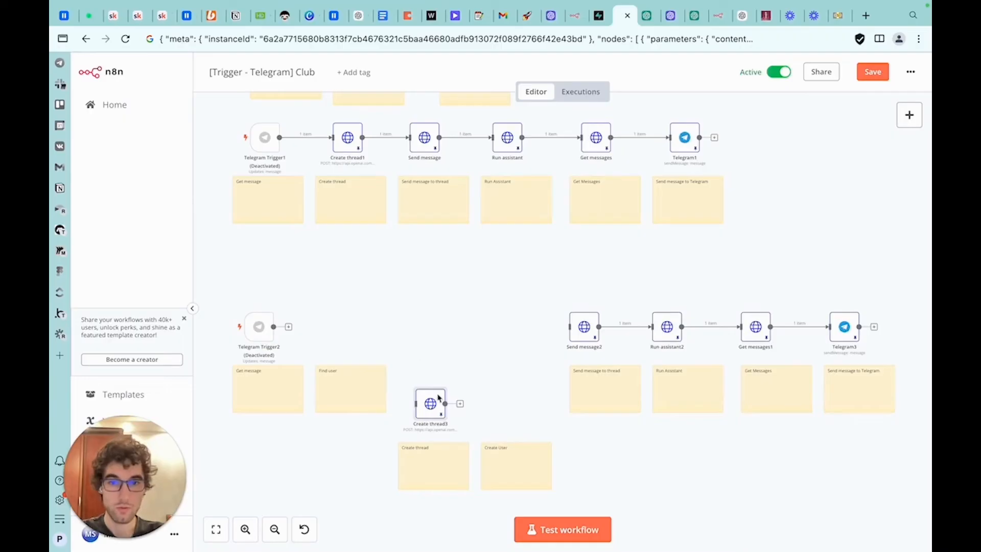
Add a Supabase 'Get many rows' node and connect it after Telegram Trigger2
click(909, 114)
text(supa)
click(788, 186)
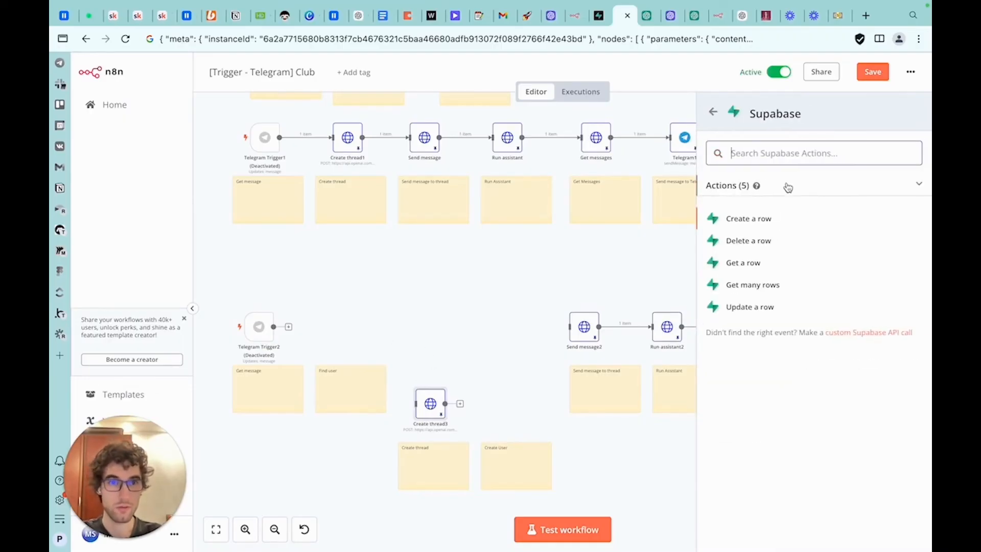
click(761, 282)
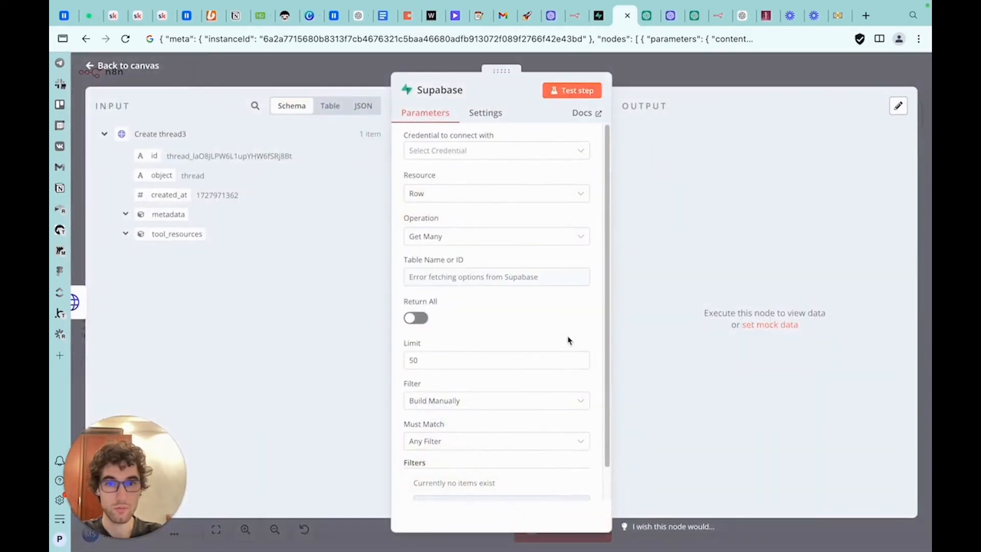
click(669, 67)
drag(332, 326, 275, 327)
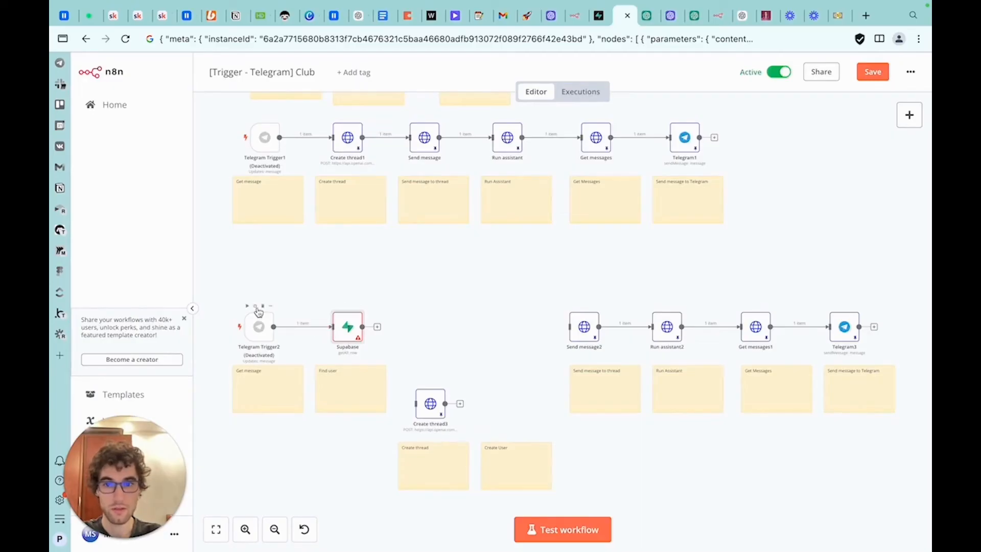
Open the Supabase node and select the Supabase club credential and the telegram_users table
double_click(351, 329)
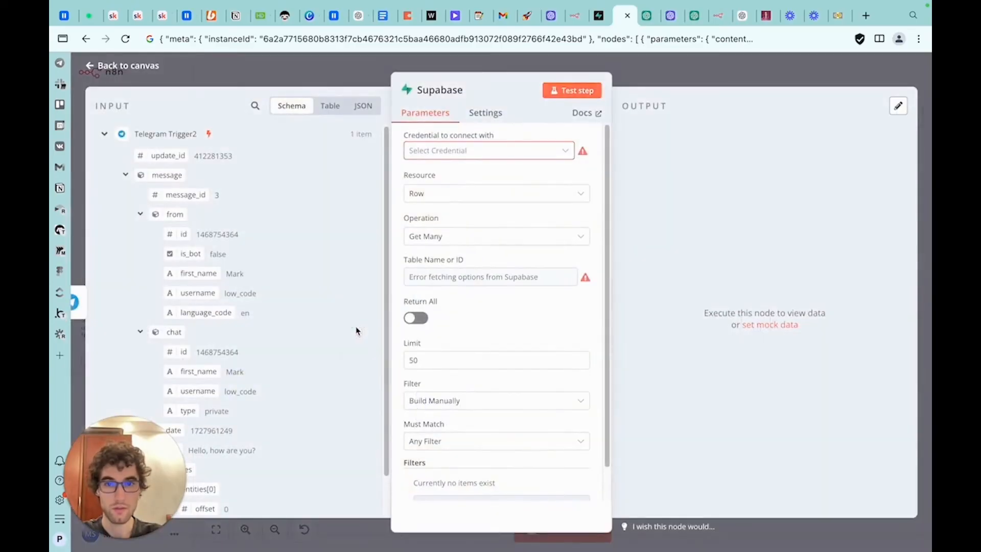
click(491, 150)
scroll(484, 220, down, 3)
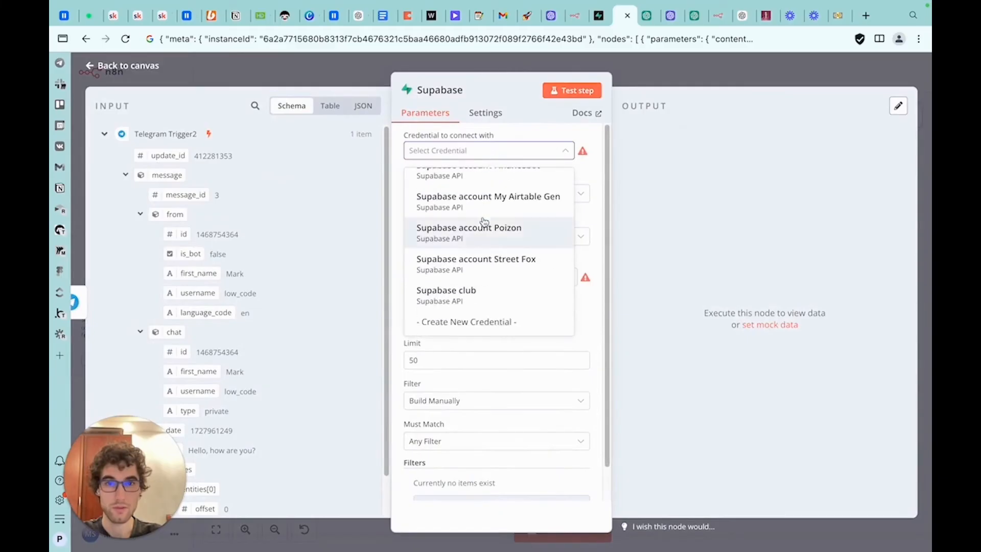
click(492, 291)
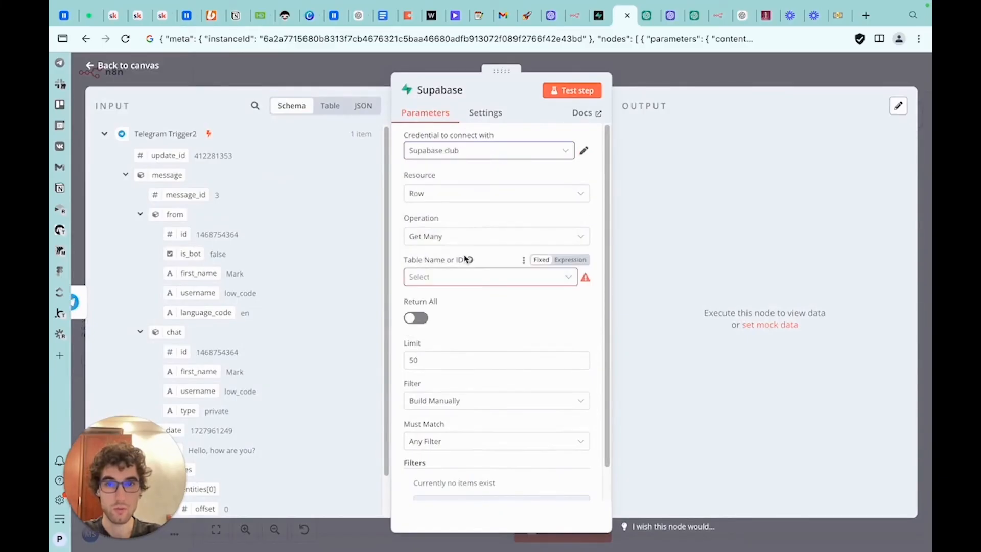
click(457, 277)
click(454, 309)
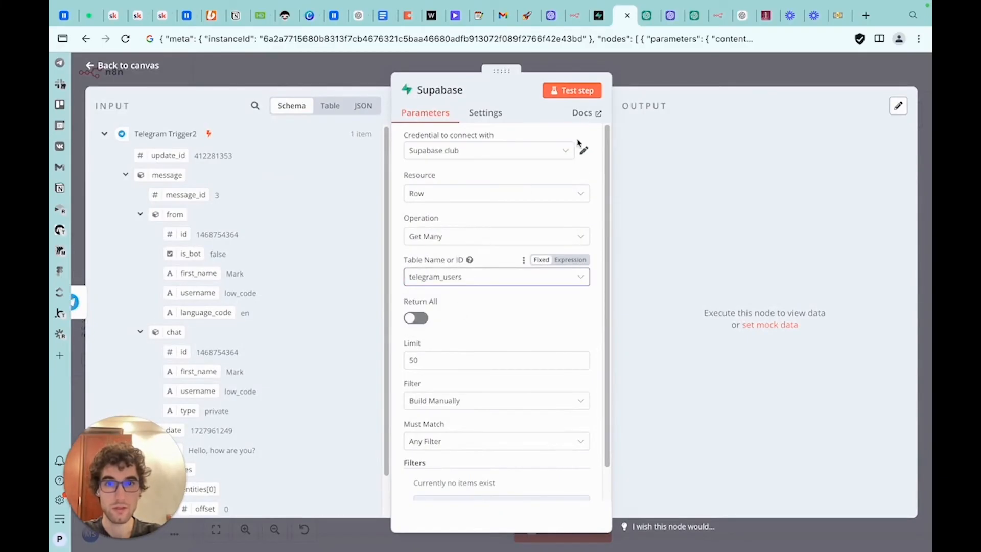
click(601, 19)
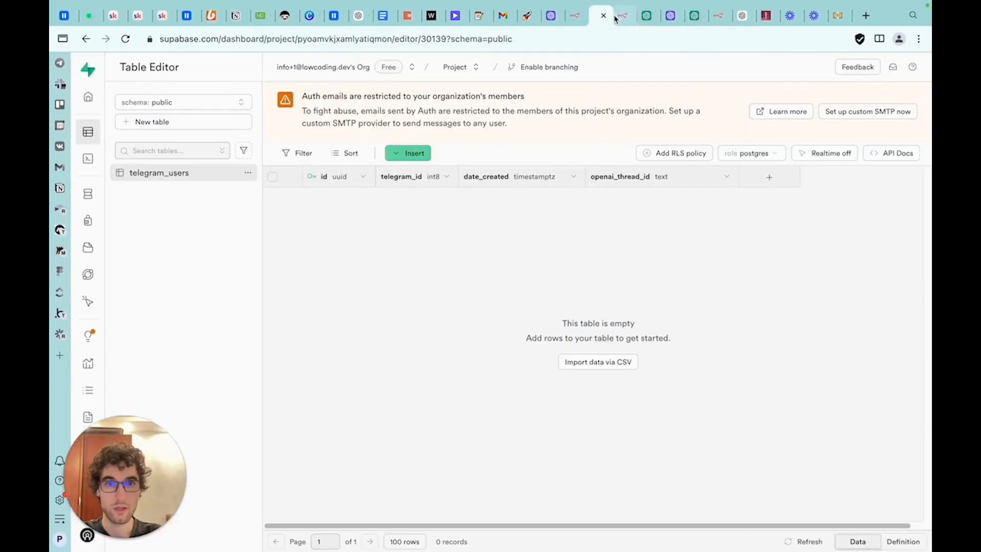
click(623, 20)
click(509, 338)
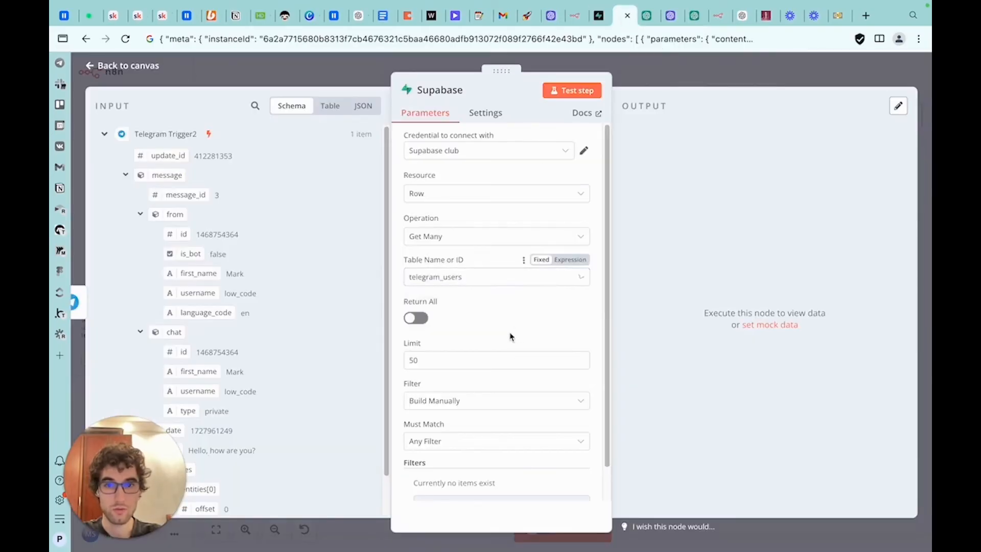
Add a filter condition whose Field Value maps the trigger's message chat id, {{ $json.message.chat.id }}
scroll(501, 333, down, 1)
click(477, 468)
click(476, 369)
click(466, 399)
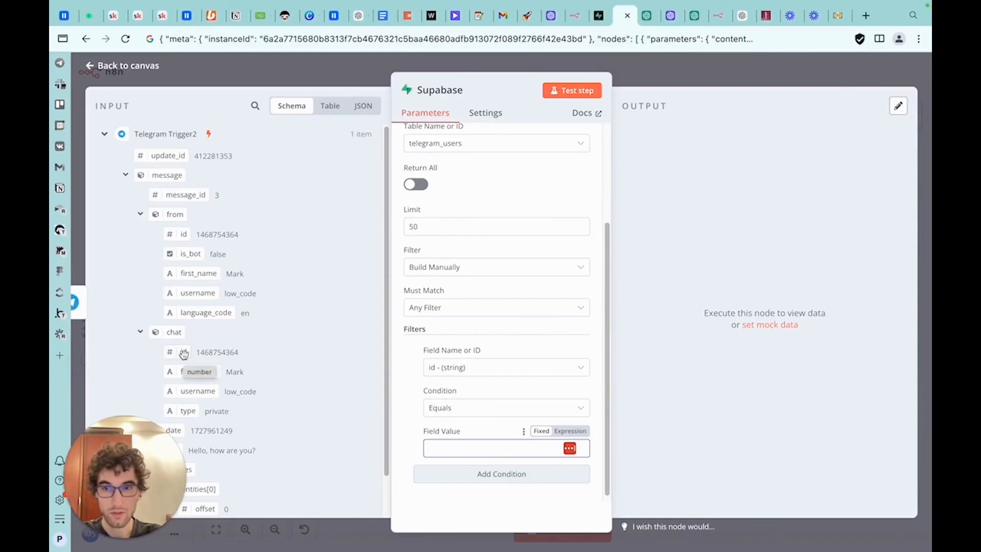
click(179, 235)
drag(182, 351, 490, 448)
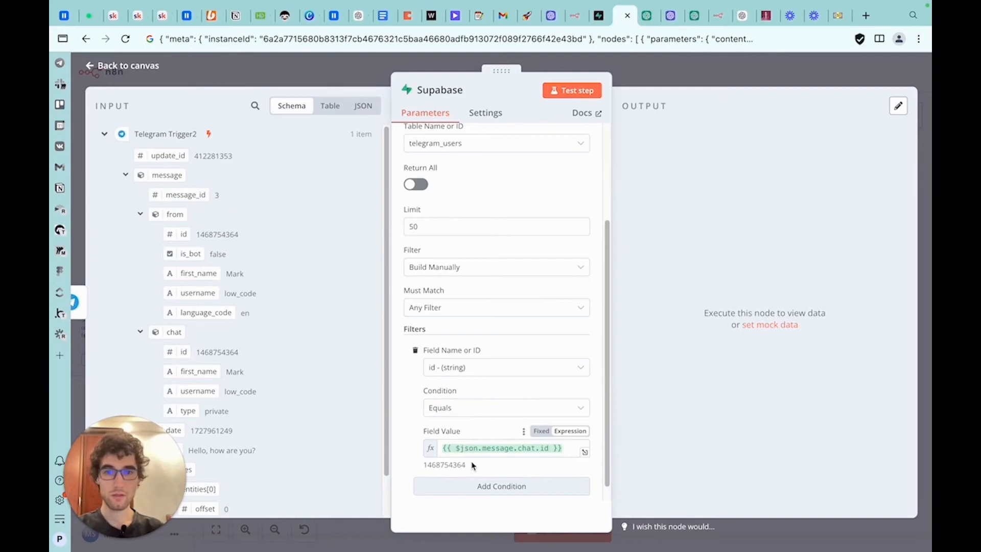
double_click(449, 464)
key(Escape)
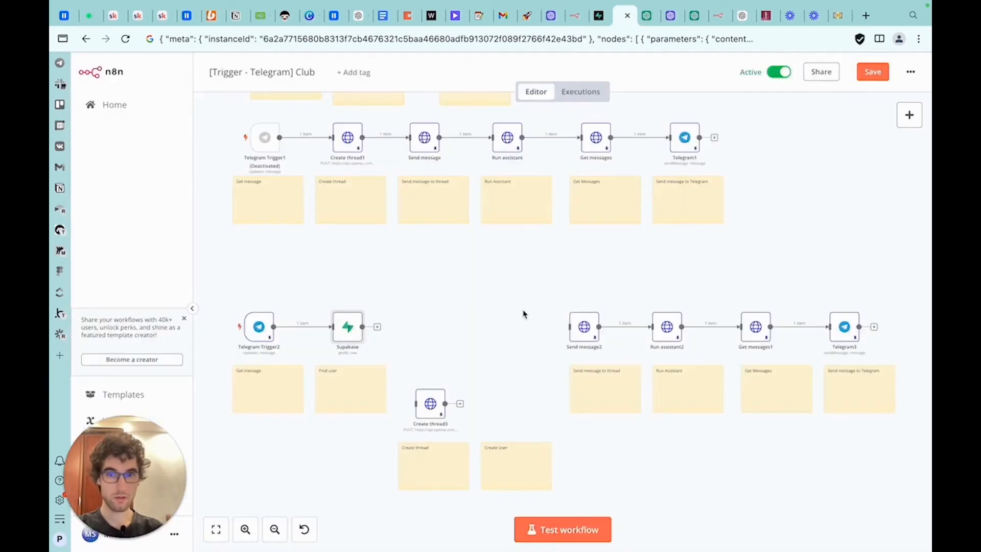
Rename the Supabase node to Find User
right_click(356, 335)
click(381, 387)
text(Find User)
key(Return)
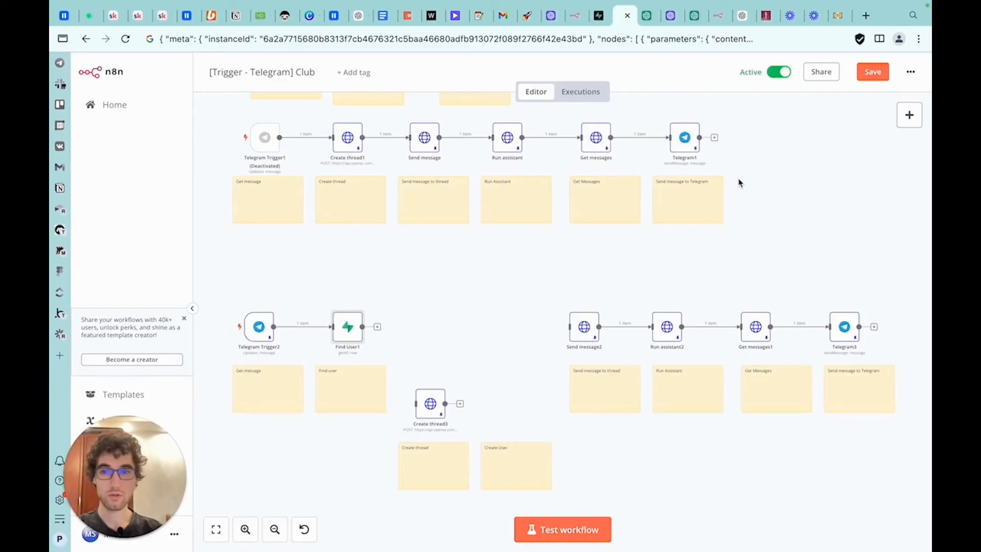
Add an If node after the Find User1 node
click(909, 115)
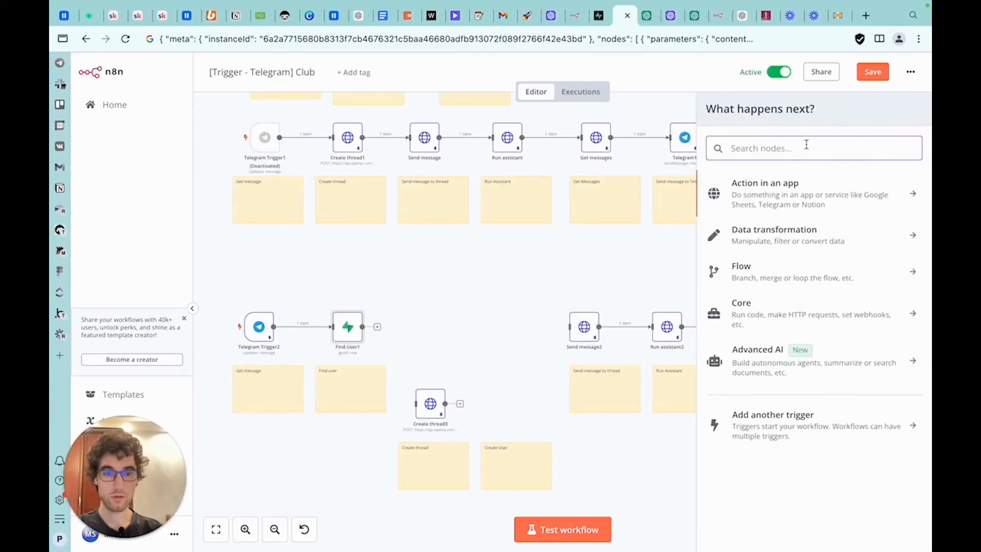
text(if)
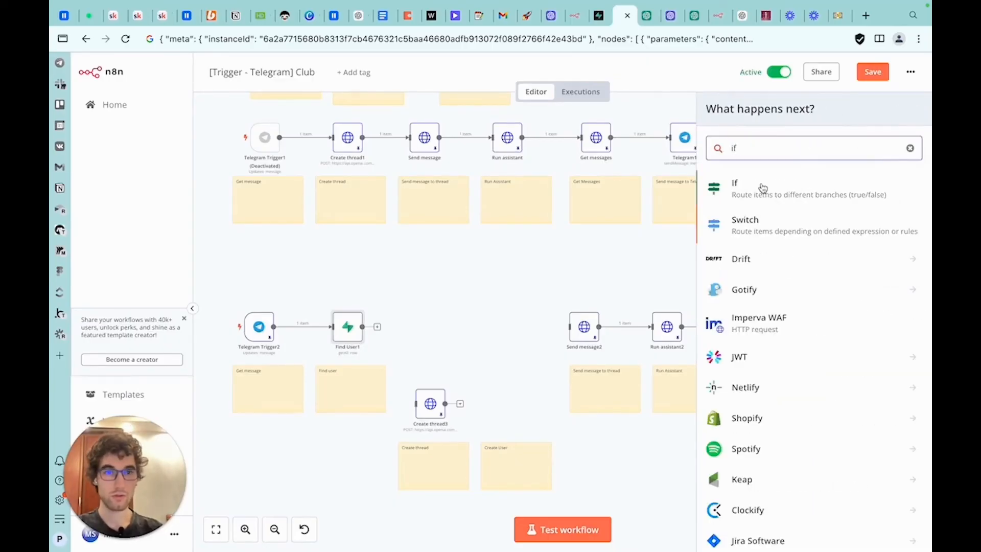
click(763, 188)
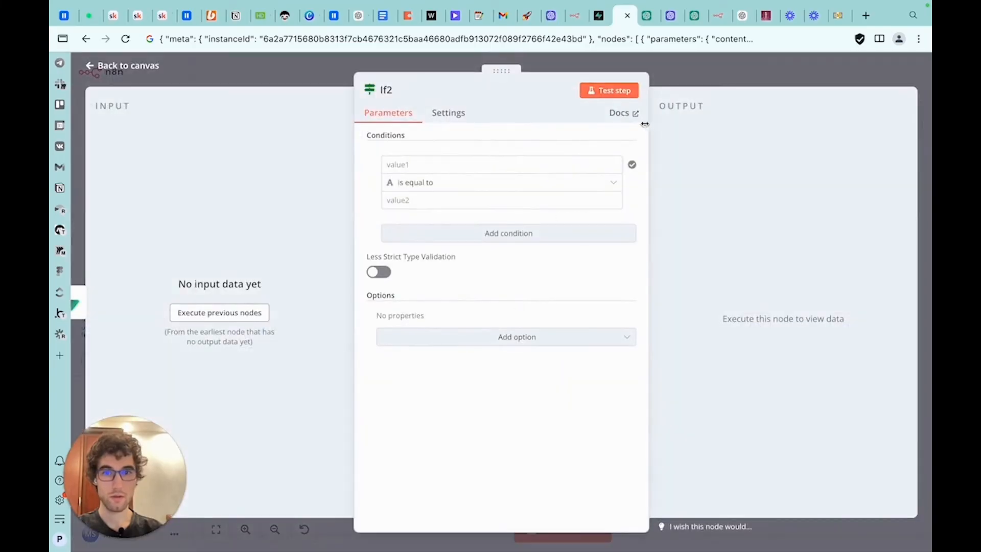
click(508, 164)
click(724, 73)
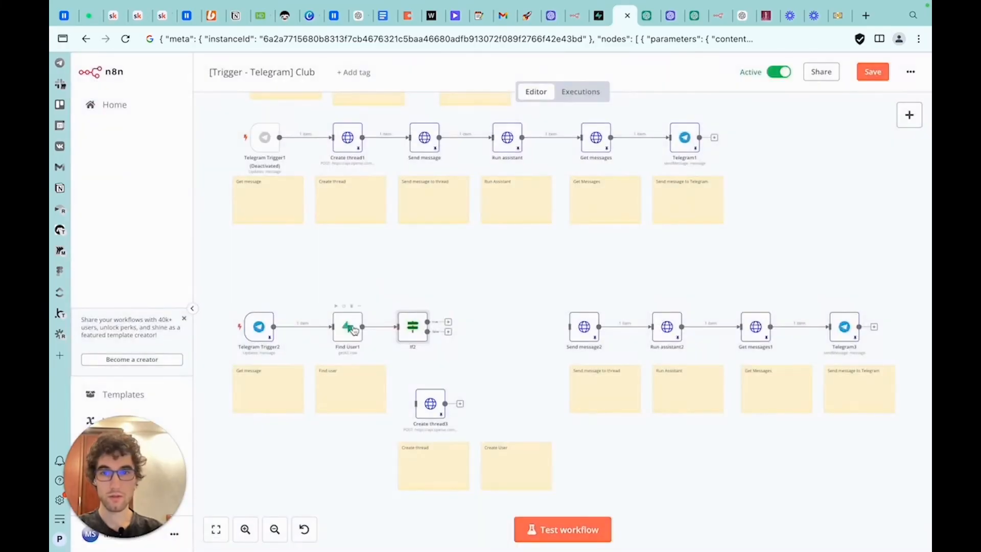
click(384, 331)
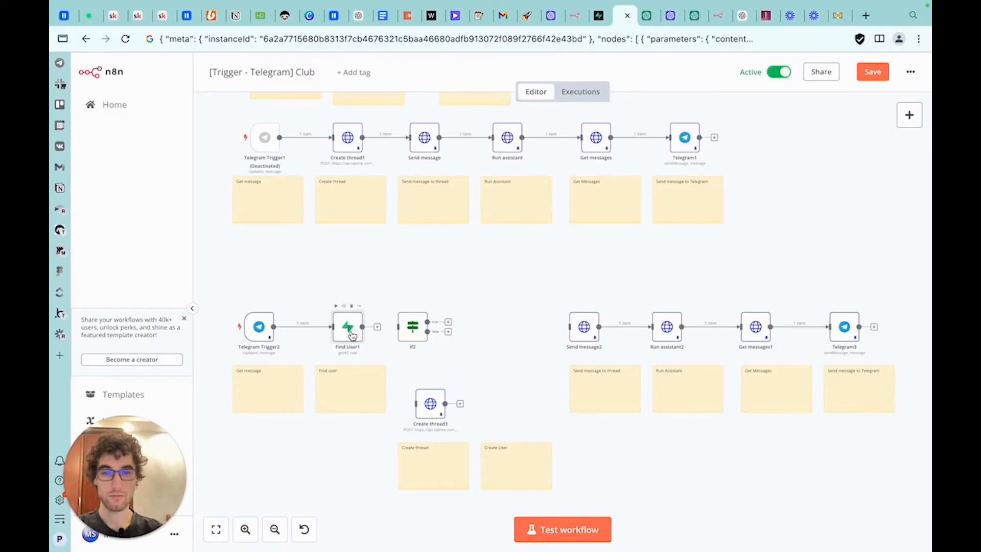
Enable Always Output Data in the Find User1 node's settings
double_click(352, 335)
scroll(512, 208, up, 3)
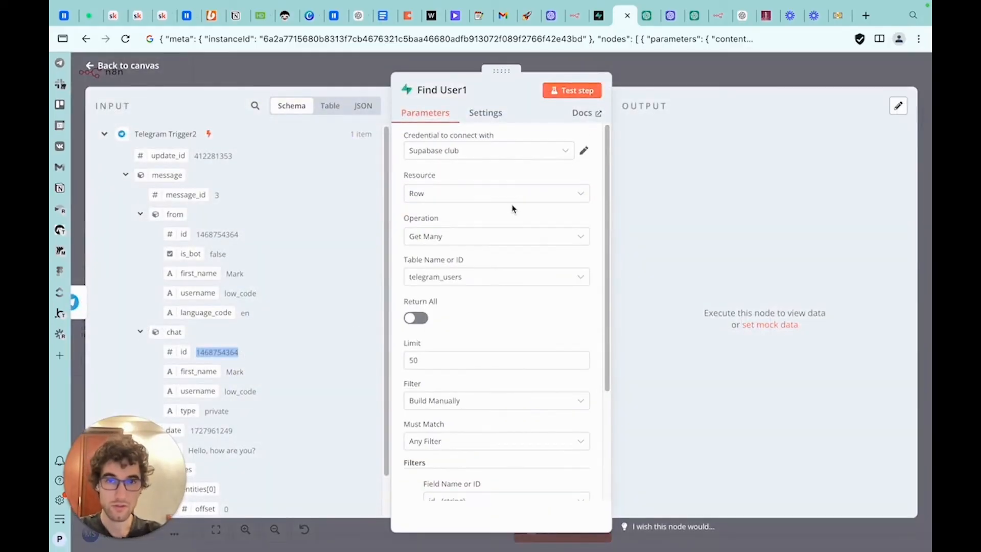
click(485, 114)
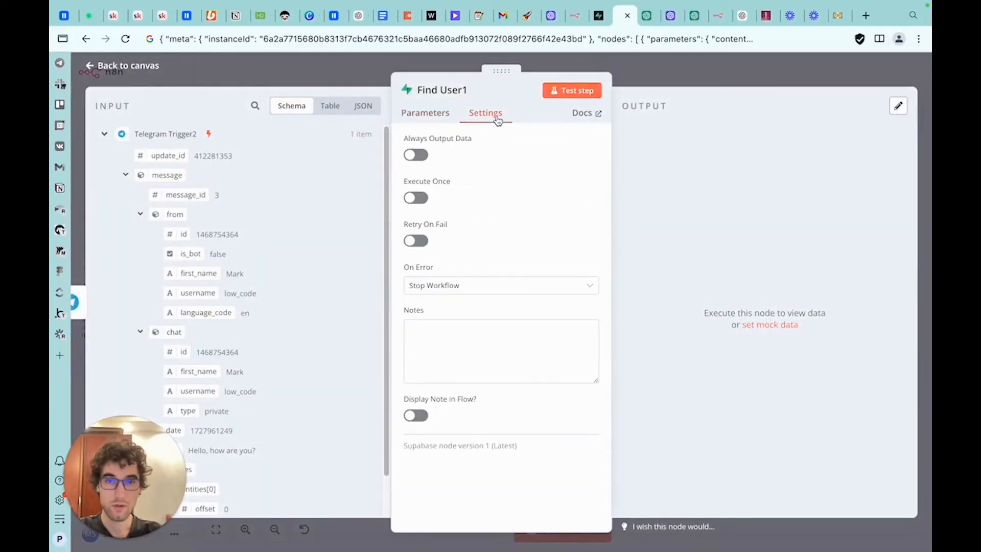
click(416, 155)
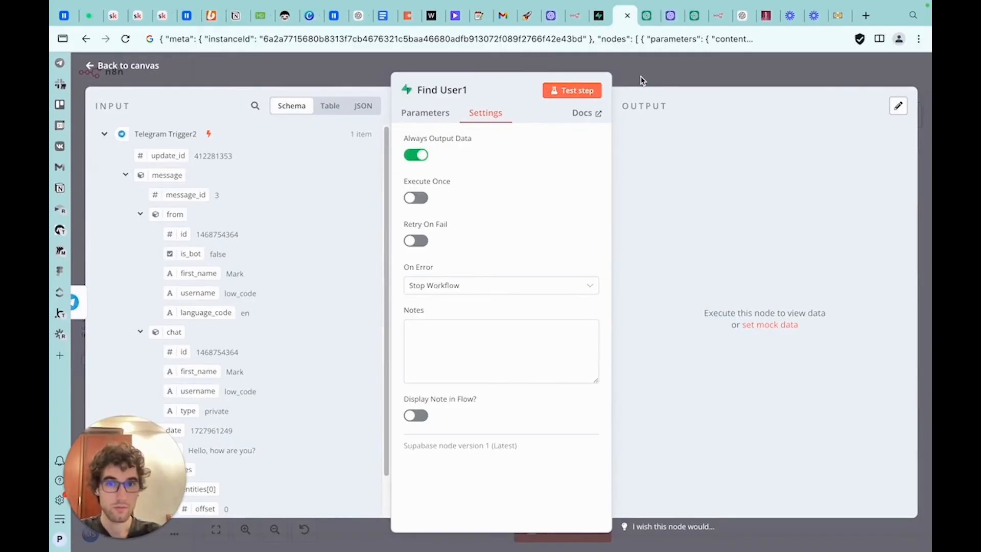
In Supabase, insert a test row into telegram_users with the trigger's Telegram user id as telegram_id
click(603, 23)
click(409, 153)
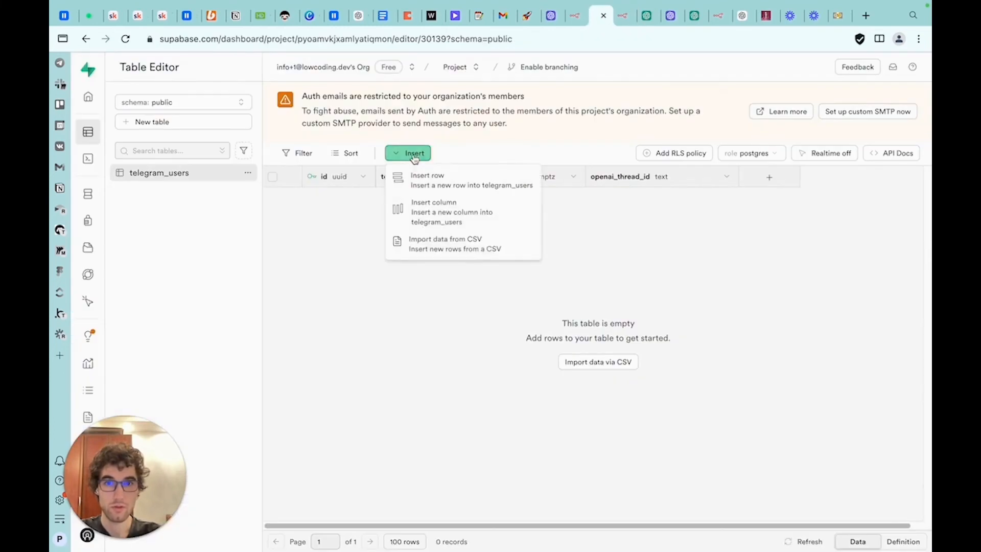
click(416, 176)
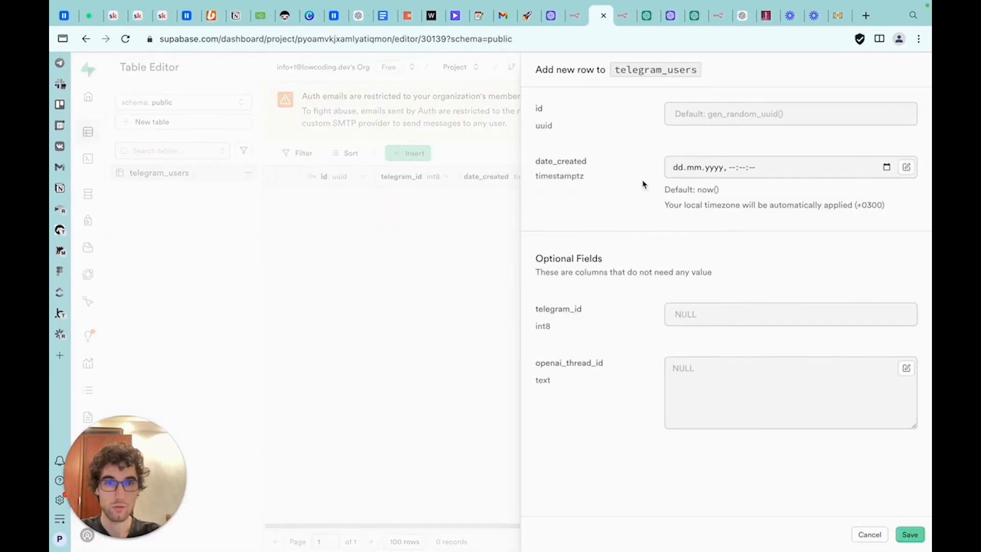
click(580, 24)
click(616, 25)
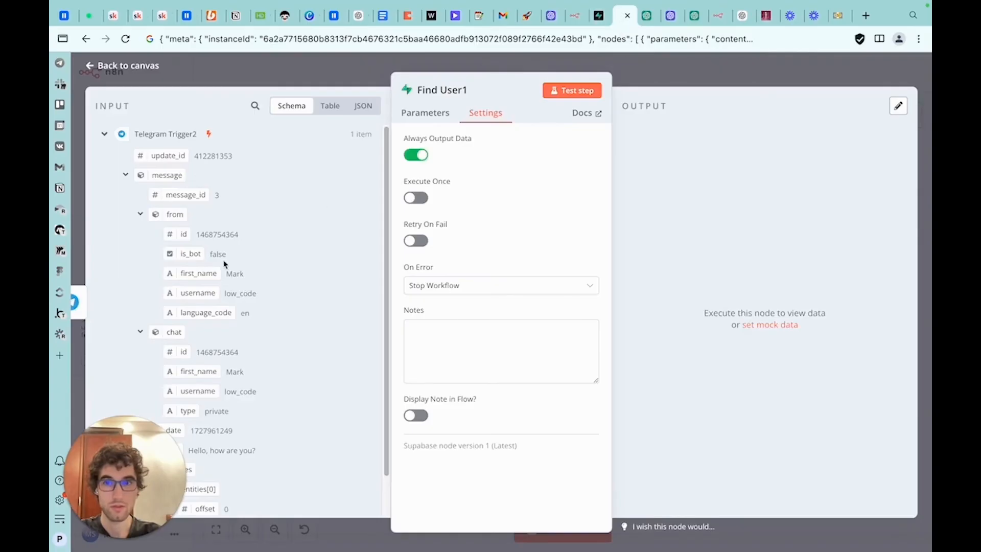
double_click(218, 233)
key(ctrl+c)
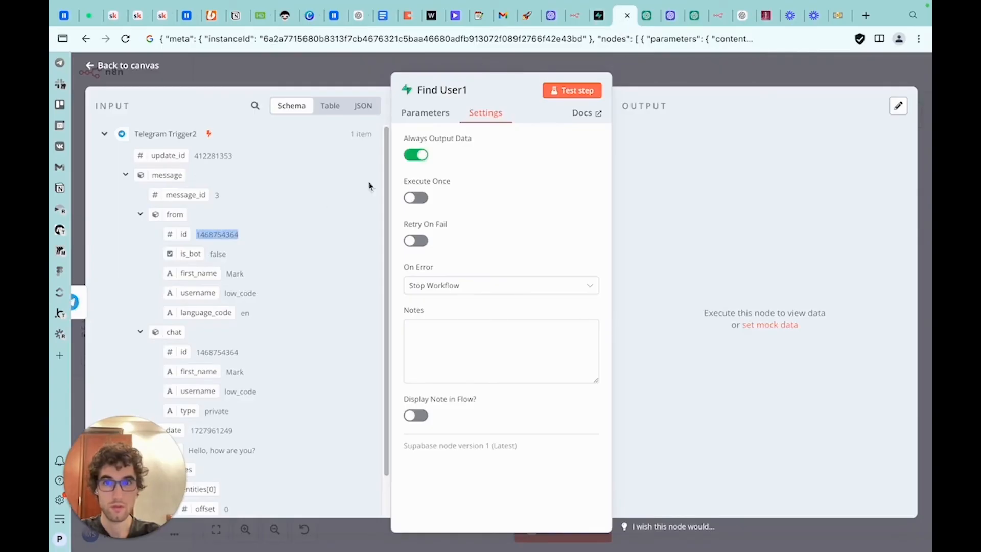
click(599, 16)
click(696, 322)
key(ctrl+v)
key(ctrl+Return)
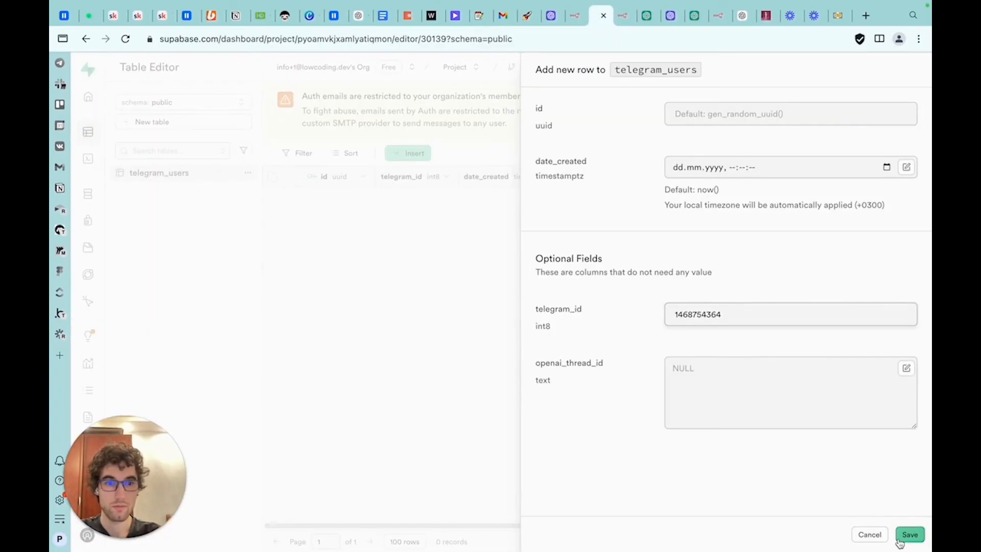
click(620, 21)
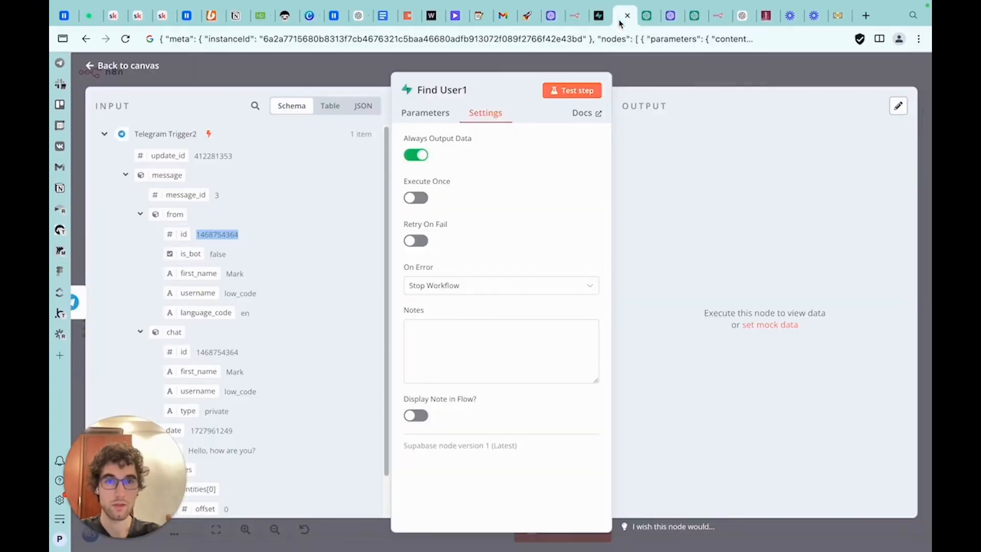
Switch Find User1's filter field to telegram_id, run the step, and pin its output data
click(590, 93)
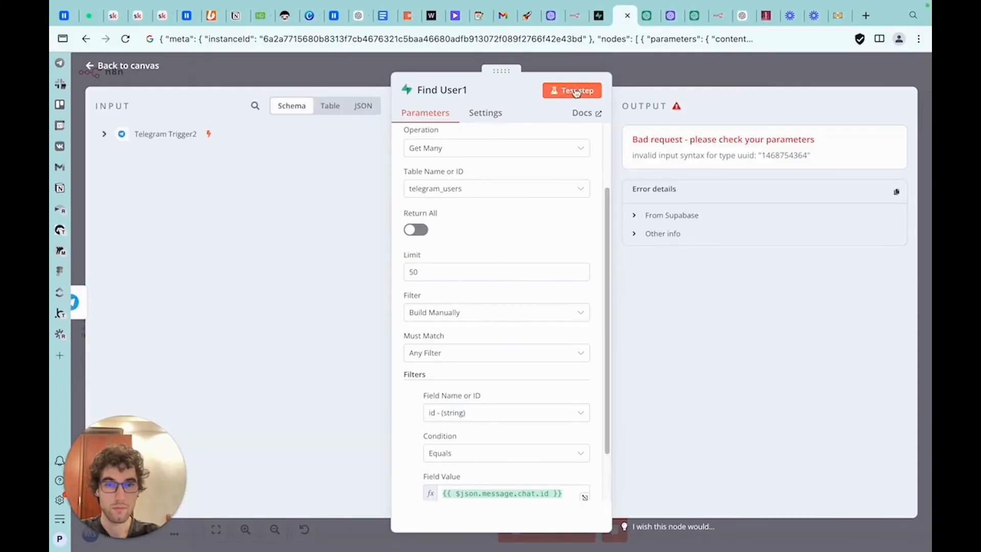
scroll(494, 329, down, 2)
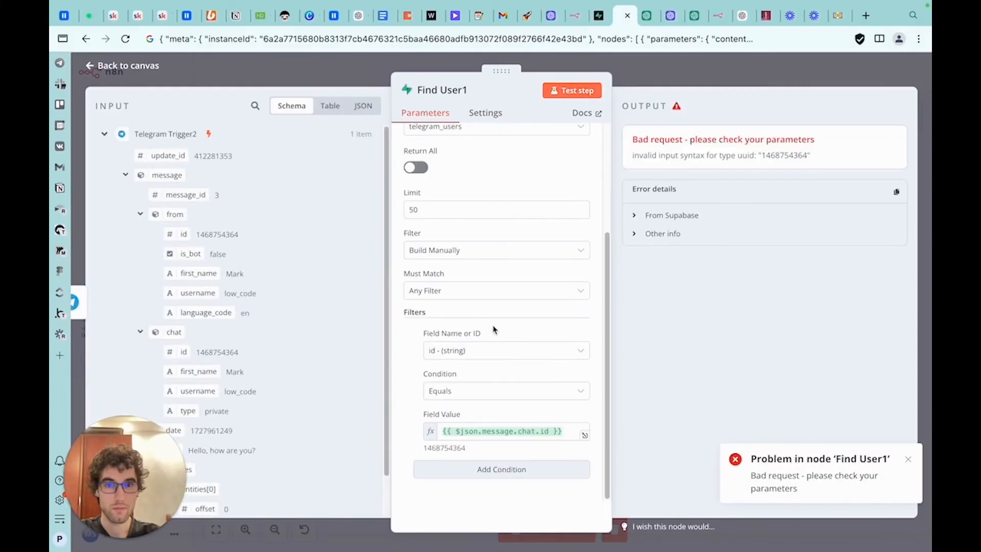
click(495, 352)
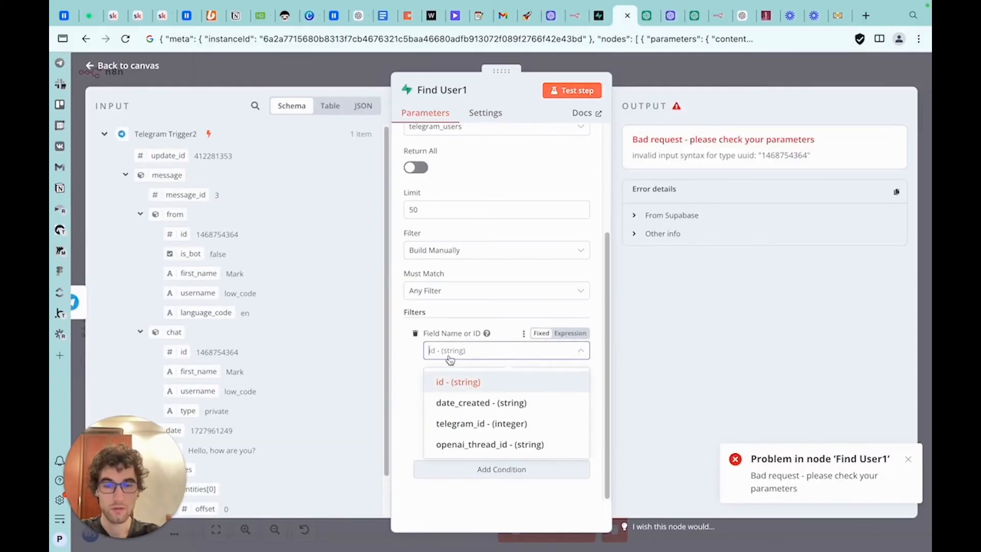
click(485, 428)
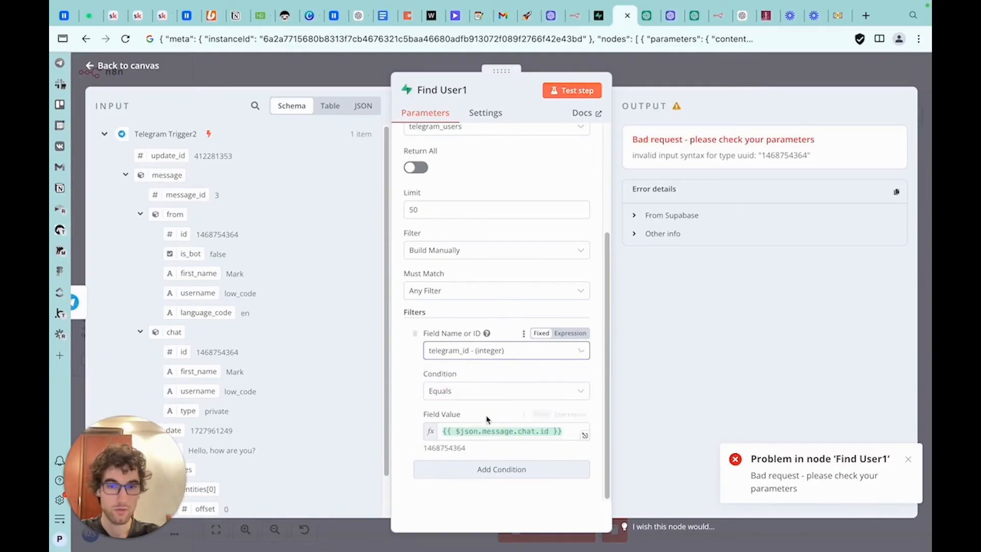
click(576, 92)
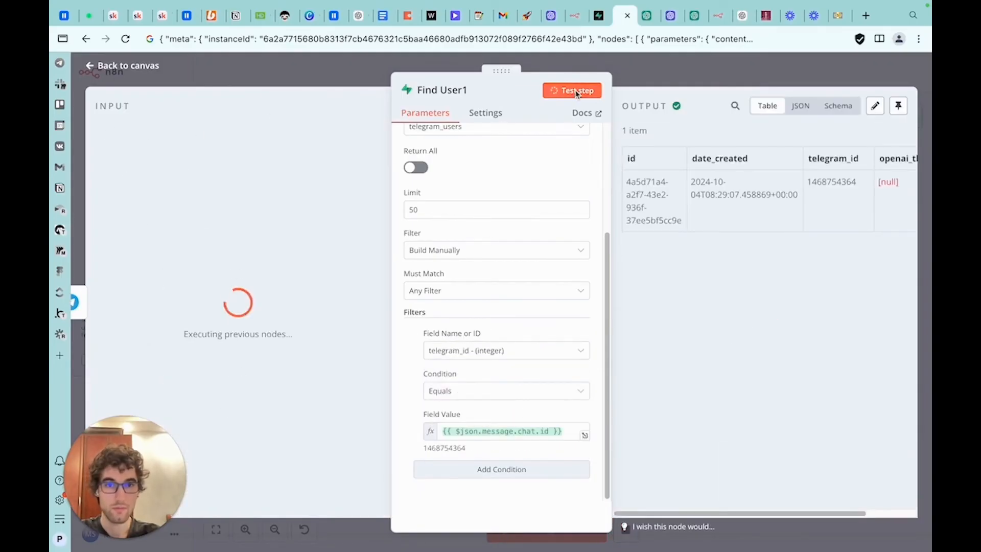
click(898, 106)
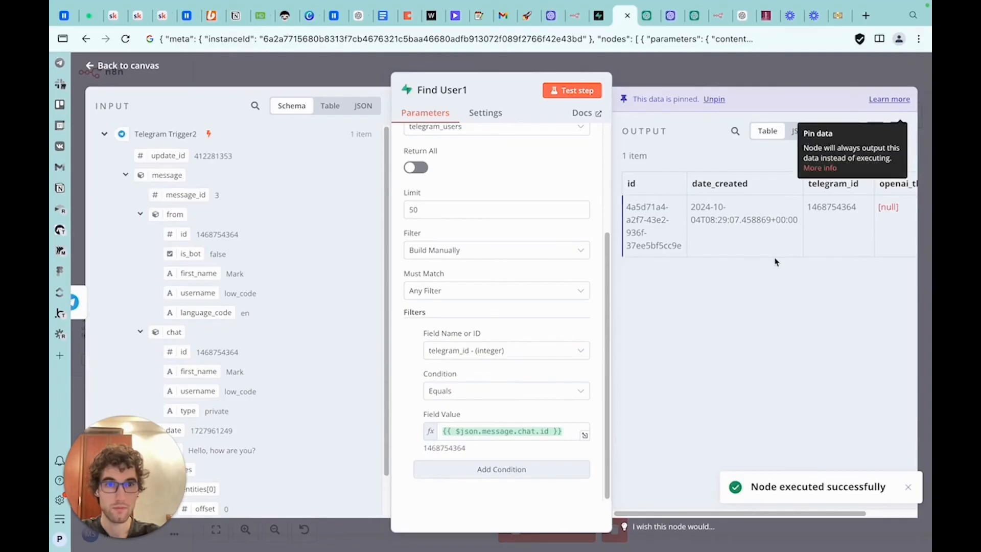
click(675, 73)
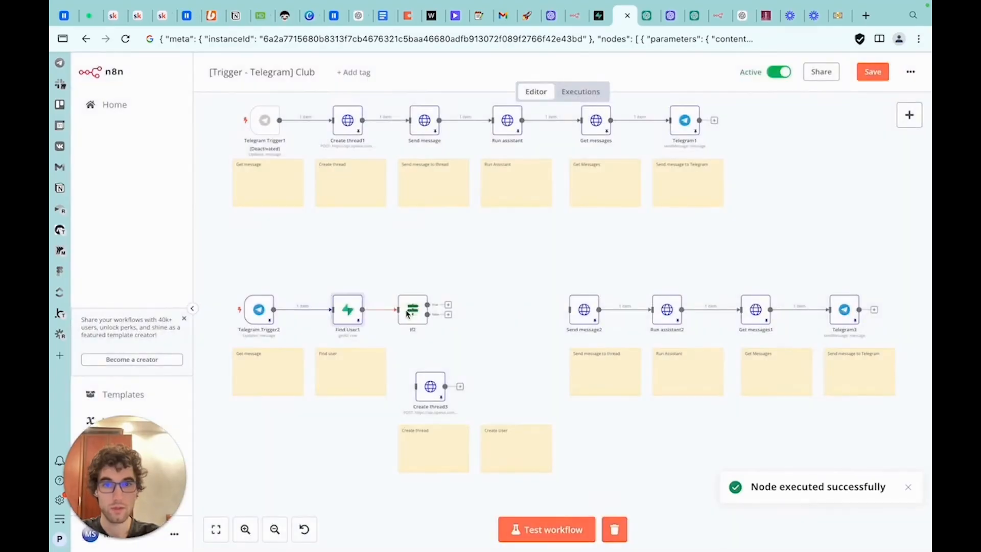
Set the If2 condition to check that Find User1's id field exists
double_click(412, 314)
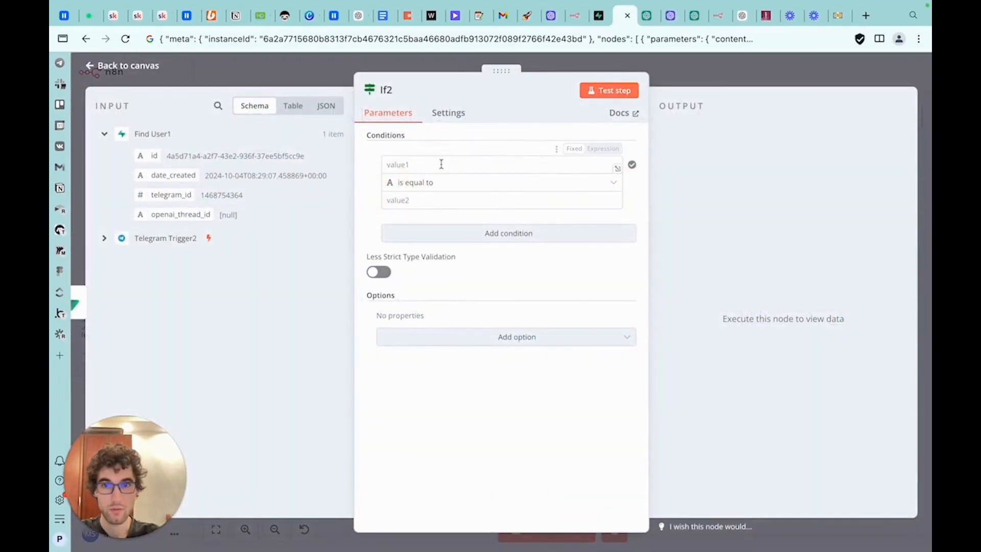
click(481, 162)
drag(154, 156, 445, 162)
click(440, 187)
mouse_move(587, 213)
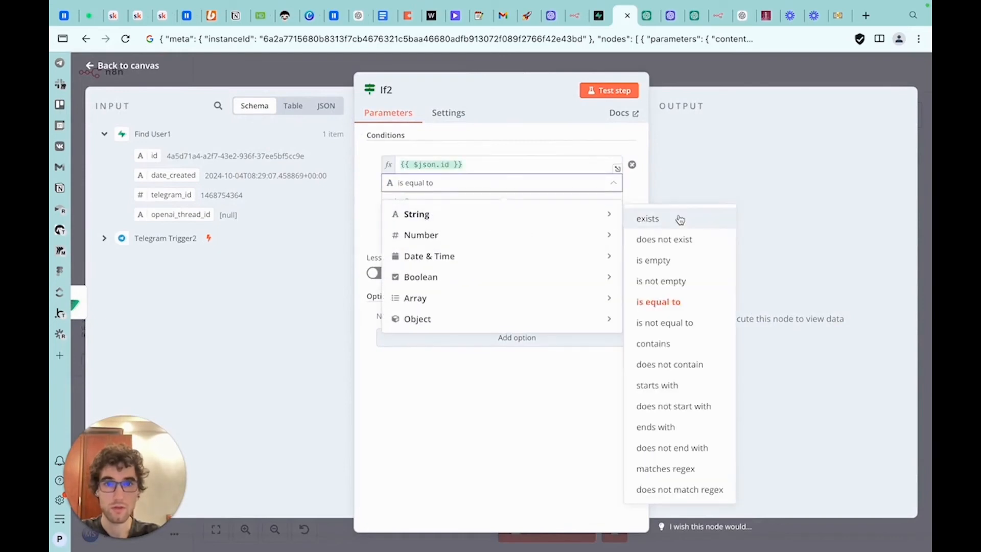
click(645, 218)
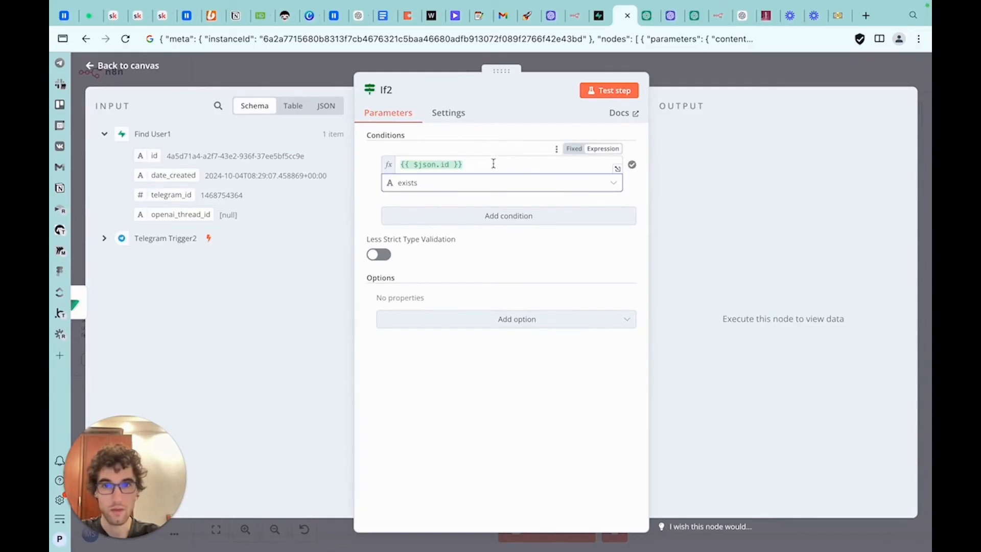
key(Escape)
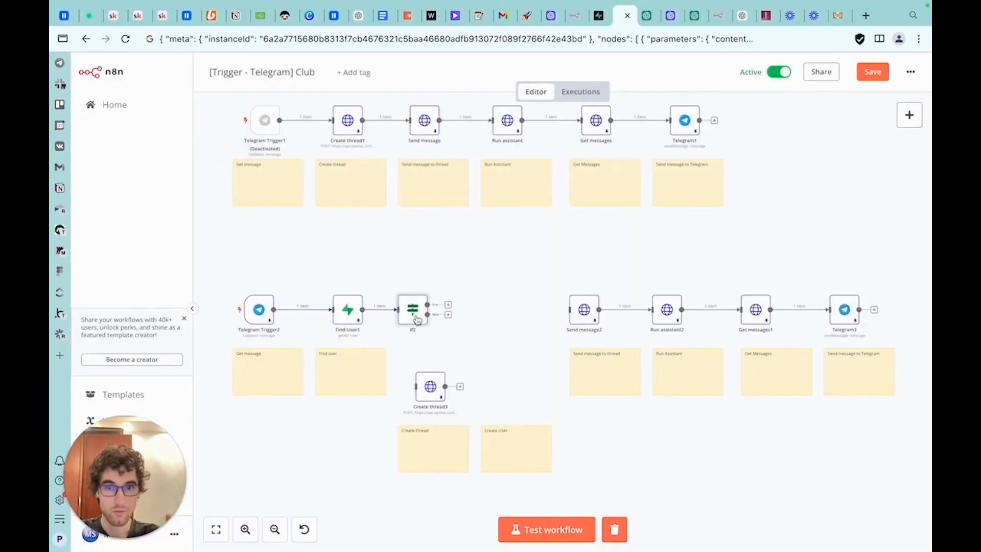
Connect If2's true output to Send message2 and its false output to Create thread3
drag(408, 317, 576, 312)
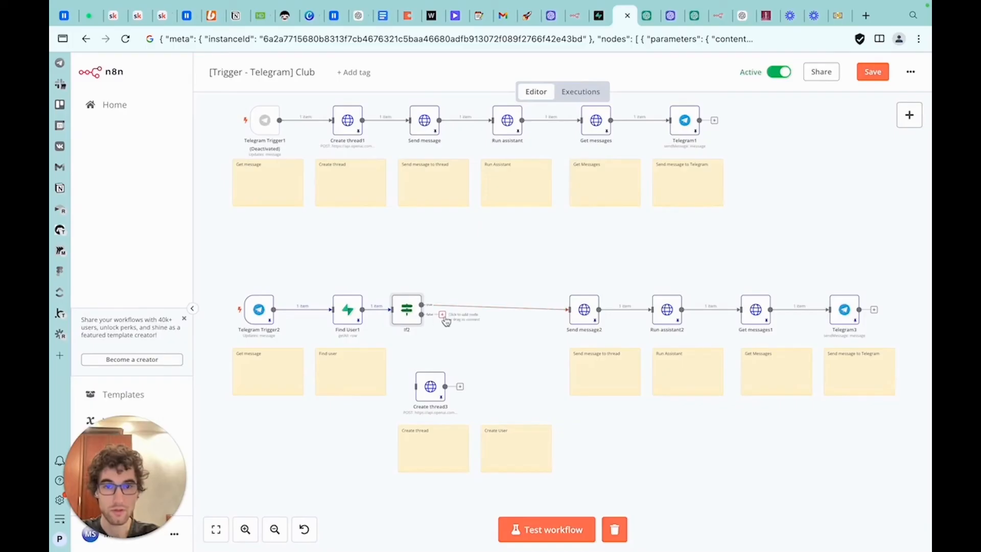
drag(443, 314, 422, 371)
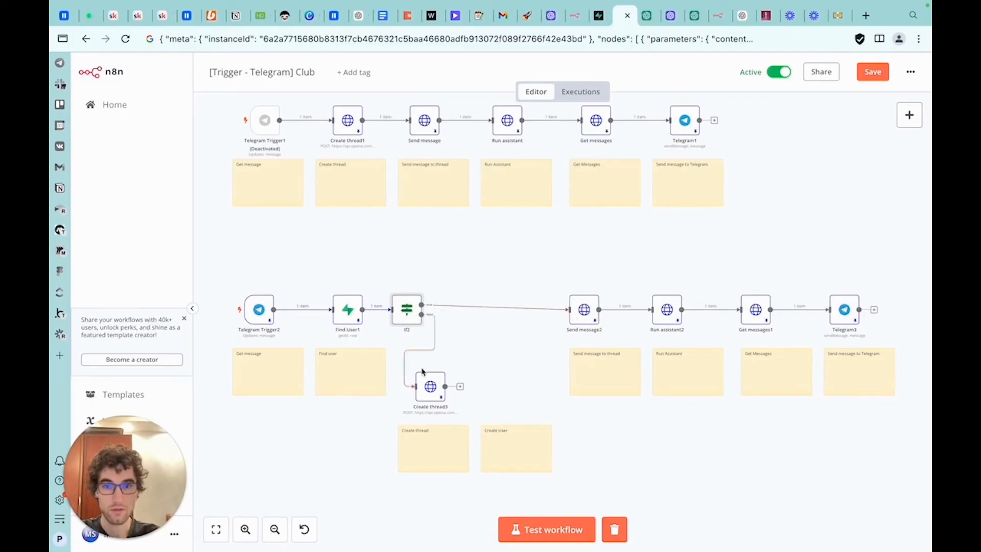
Open the Create thread3 node to review its request settings
double_click(438, 389)
scroll(479, 220, down, 6)
scroll(513, 236, up, 6)
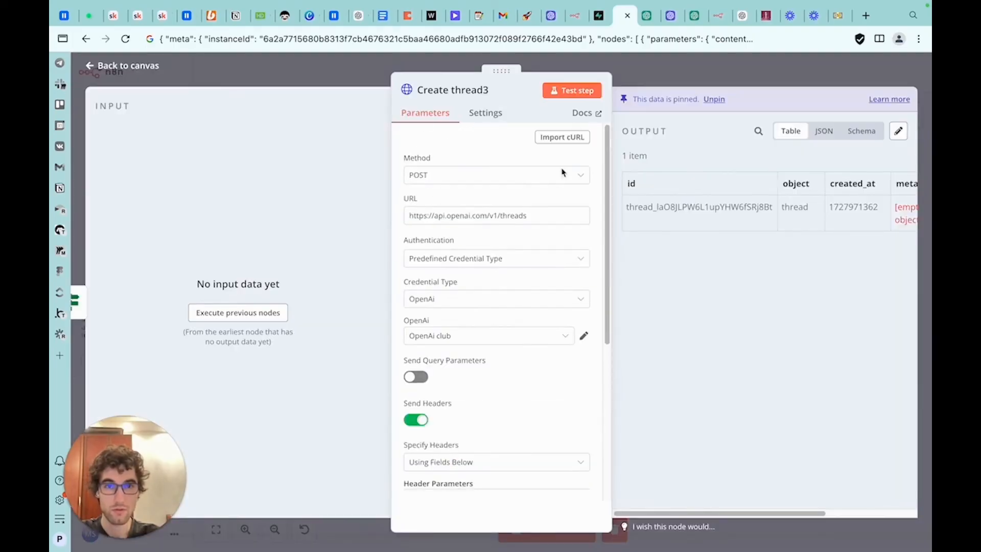
click(644, 80)
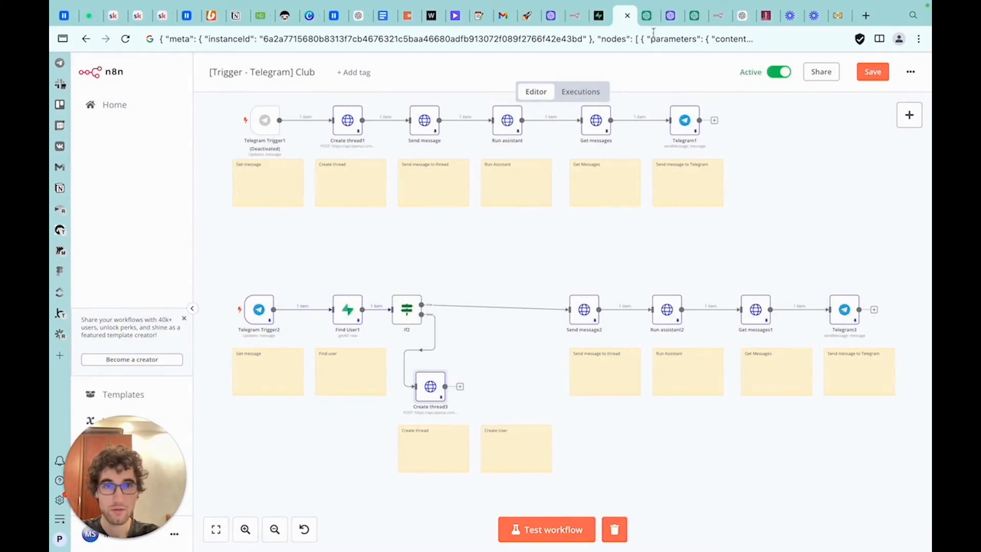
Add a Supabase 'Update a row' node after Create thread3
click(900, 117)
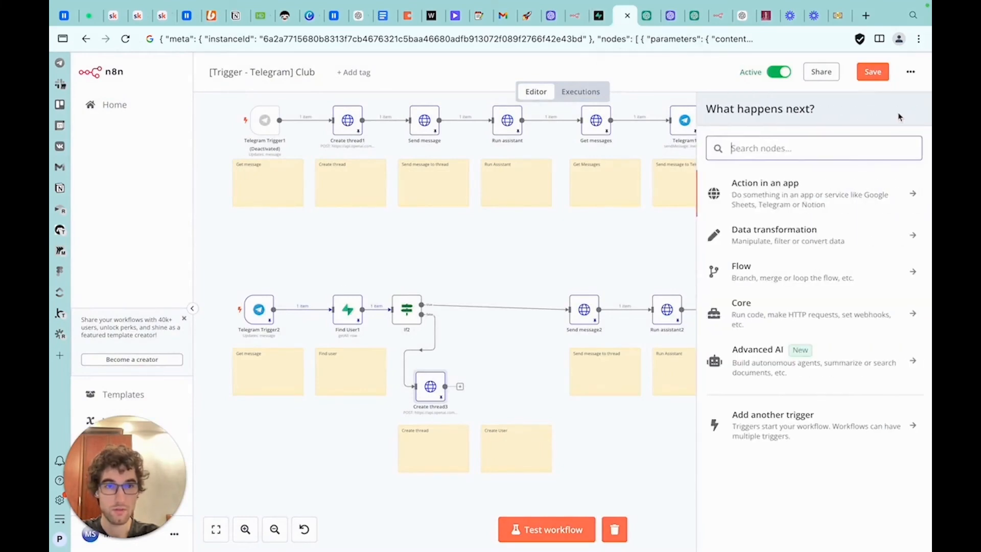
text(supa)
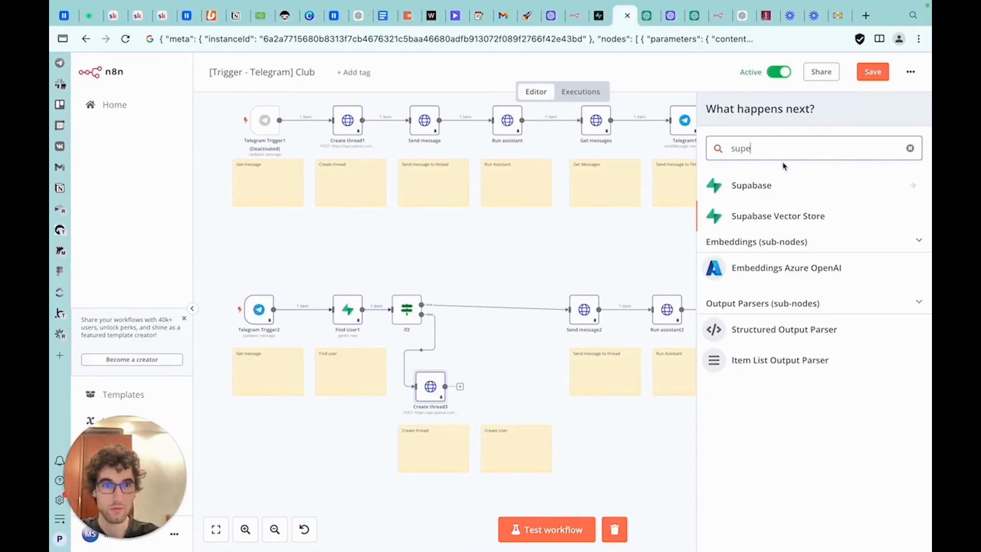
click(785, 184)
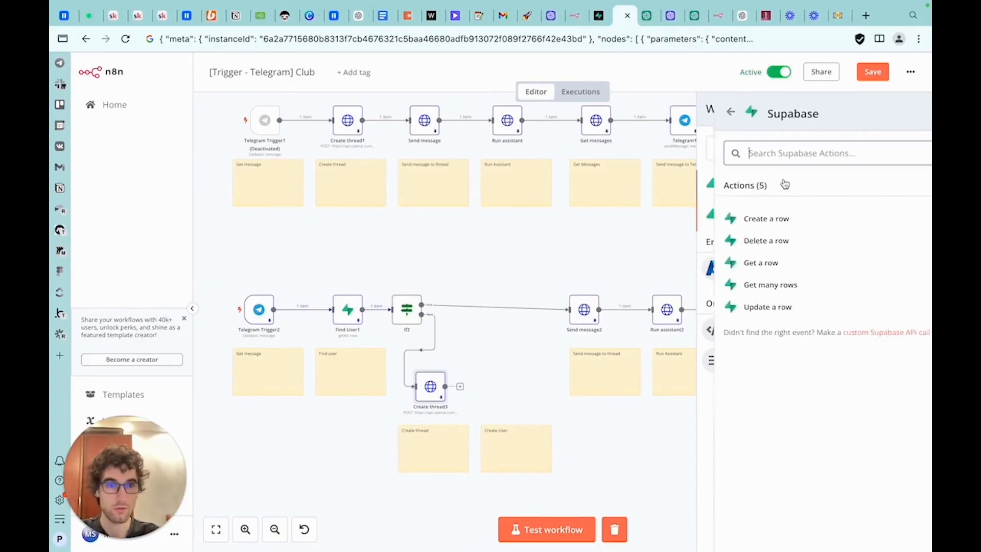
click(750, 307)
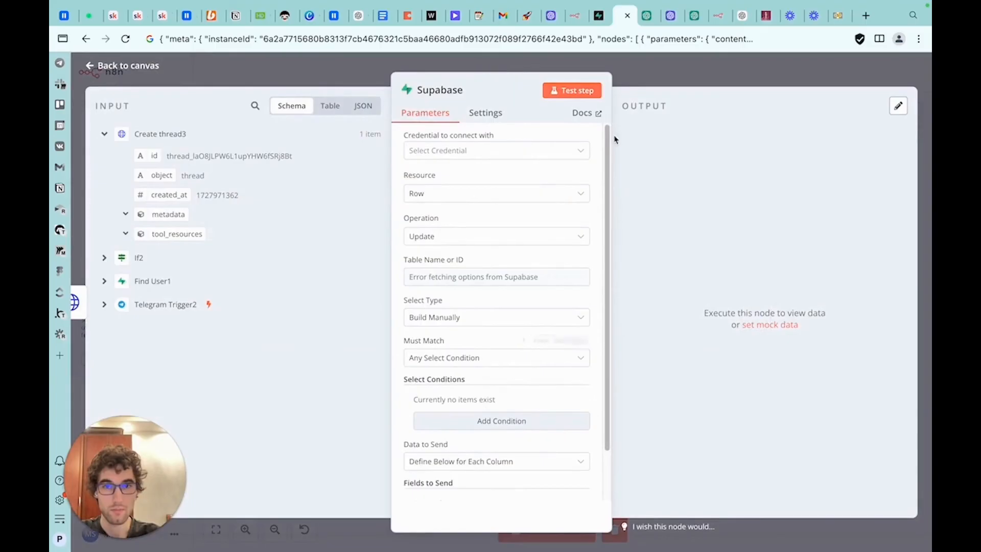
key(Escape)
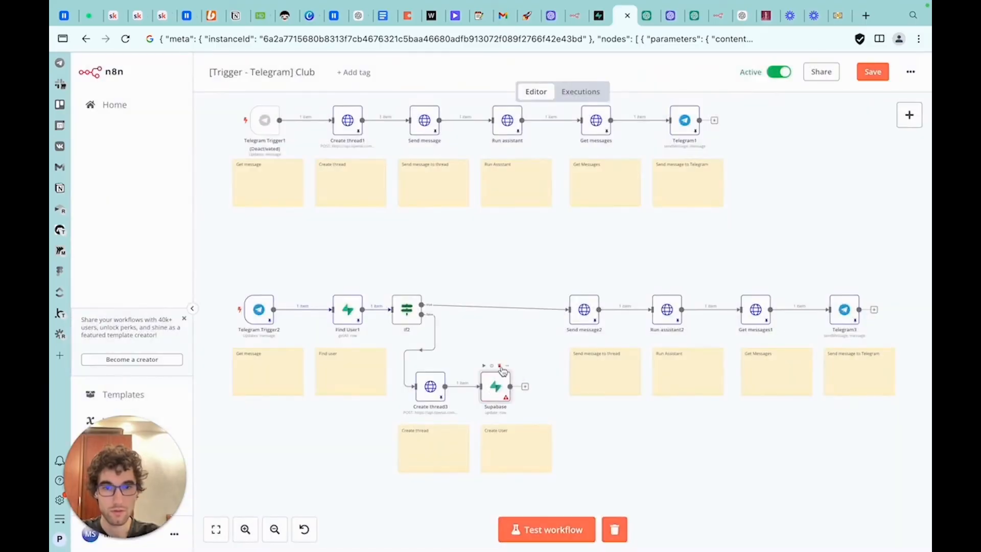
Add a Supabase 'Create a row' node connected after Create thread3
click(908, 115)
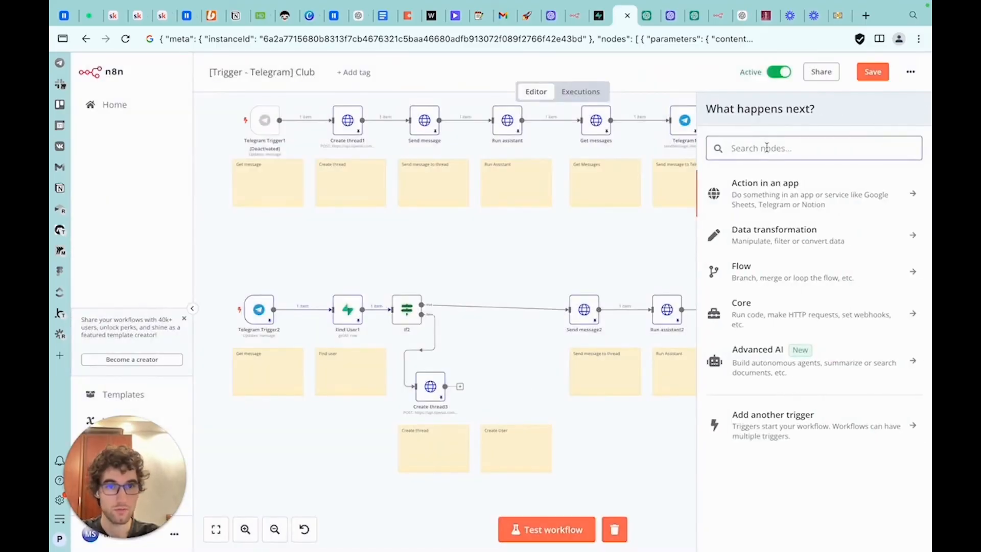
text(supa)
click(766, 183)
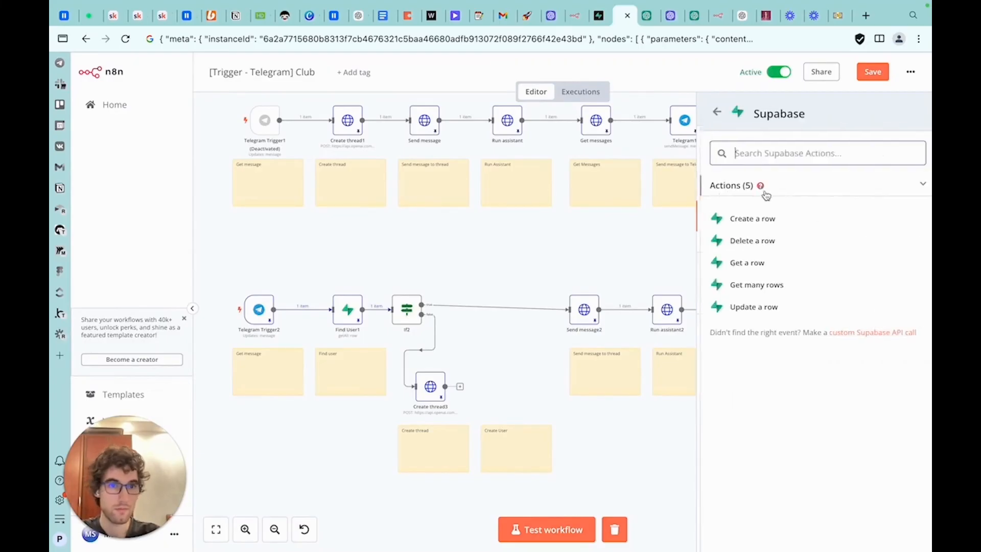
click(749, 220)
key(Escape)
drag(404, 342, 504, 393)
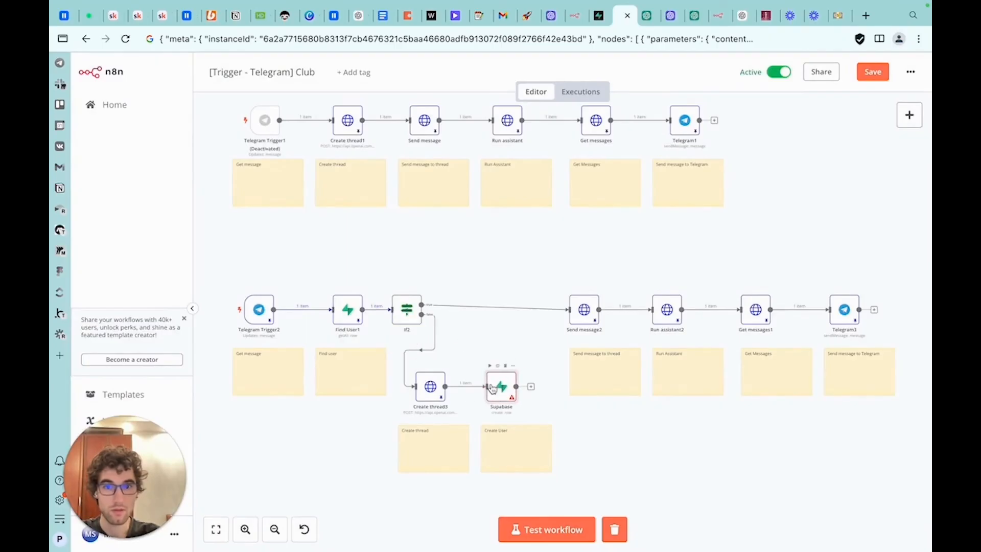
Open the new Supabase node and set its credential to Supabase club and its table to telegram_users
double_click(493, 389)
click(494, 148)
scroll(501, 294, down, 3)
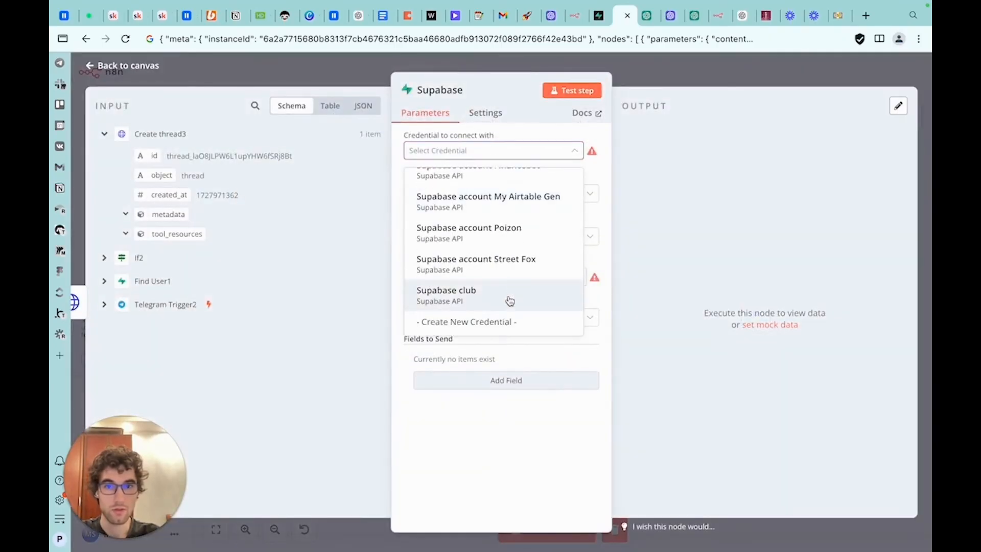
click(508, 300)
click(466, 277)
click(450, 306)
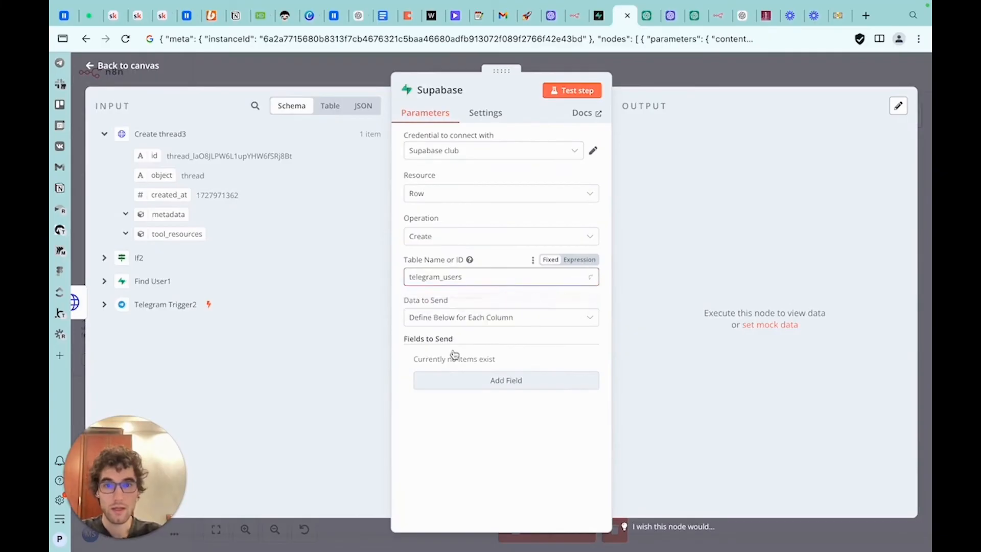
Add the fields telegram_id and openai_thread_id to send, removing an extra empty field
click(453, 387)
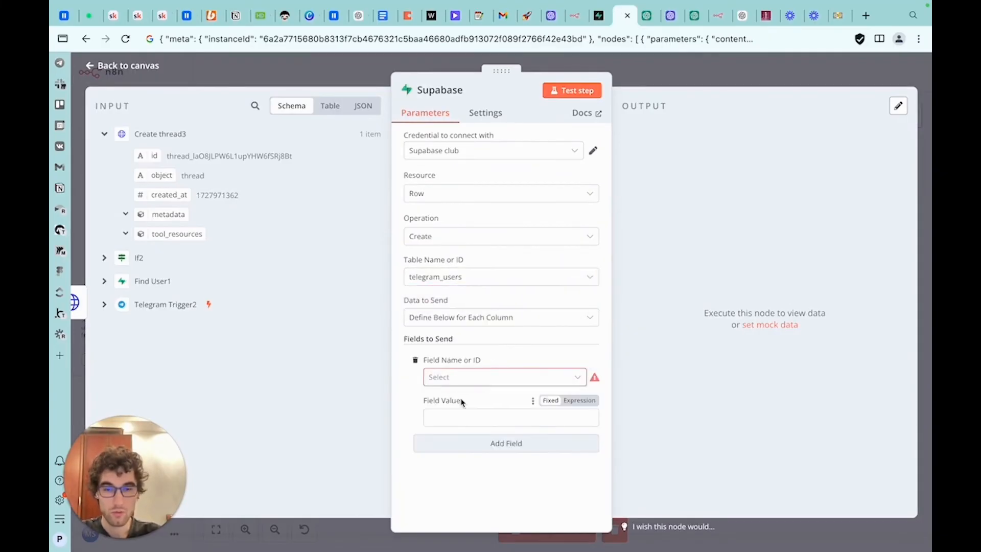
click(461, 386)
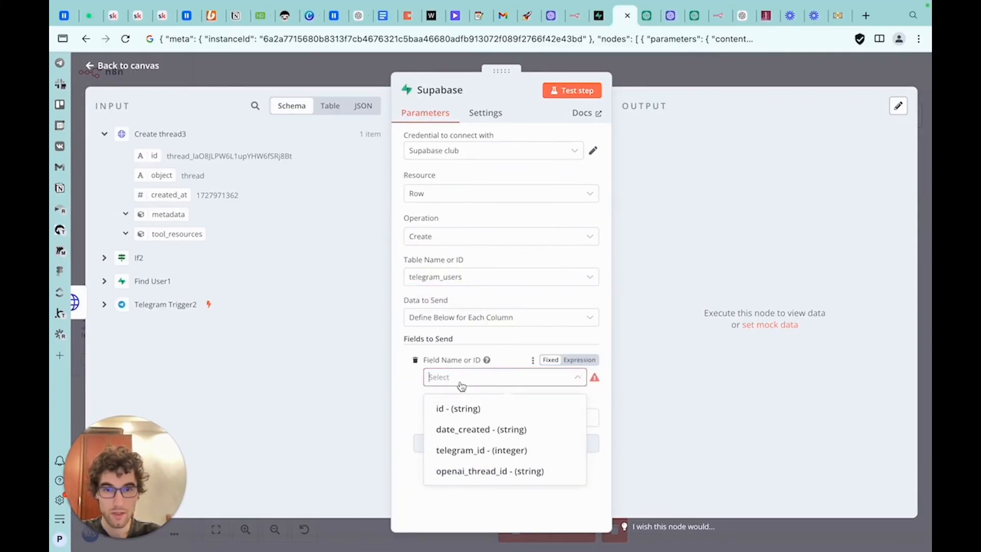
click(466, 452)
click(467, 442)
click(466, 466)
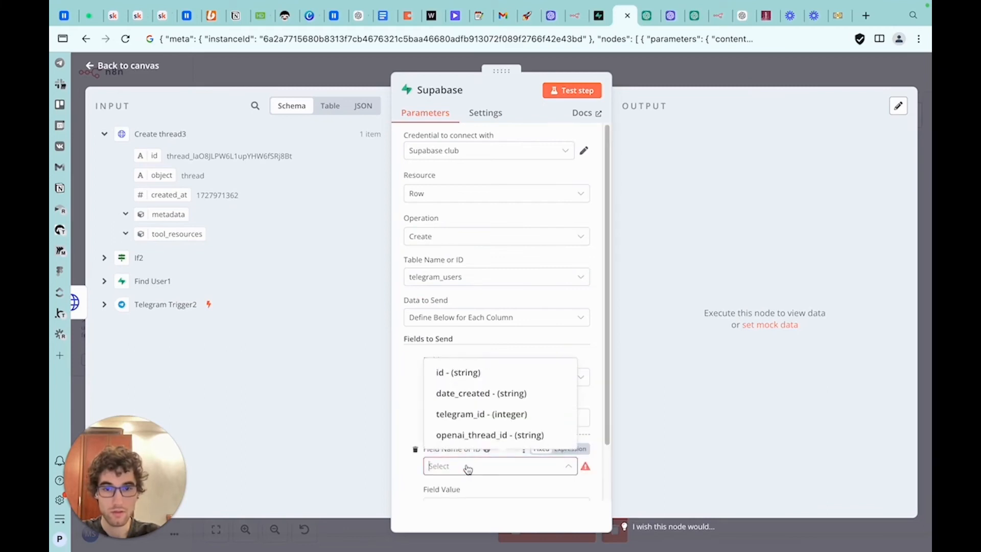
click(478, 434)
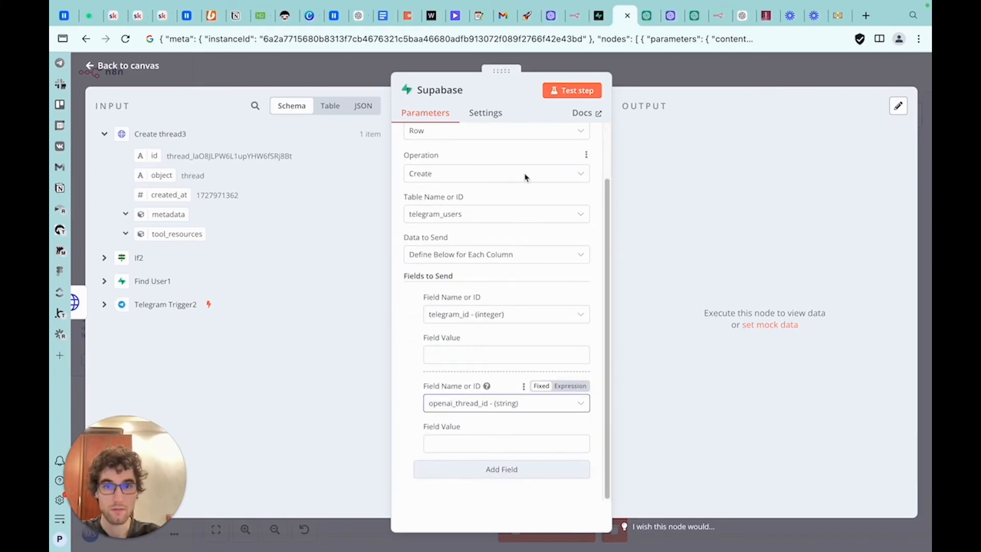
click(484, 470)
scroll(490, 459, down, 3)
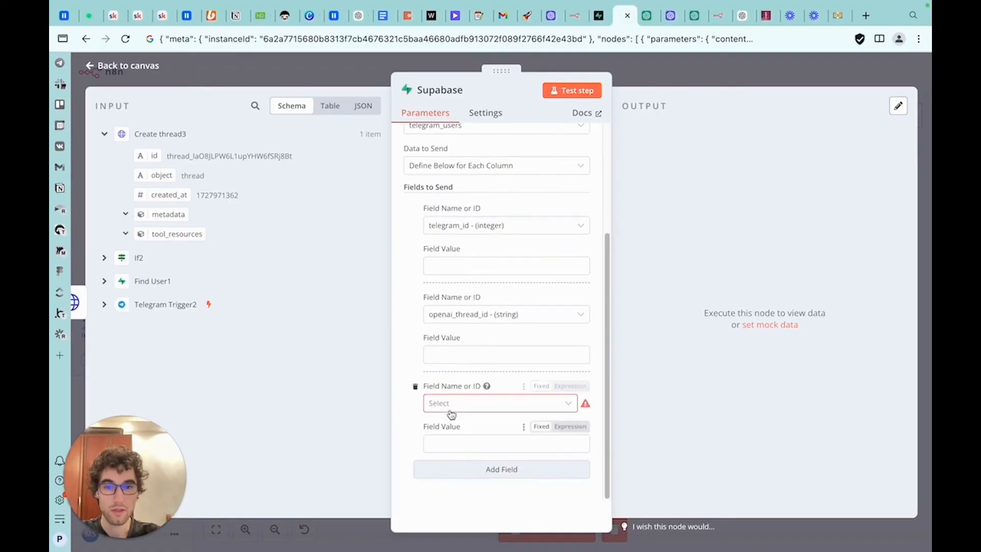
click(449, 403)
click(416, 387)
In the Supabase table editor, set date_created's default to the suggested now() at time zone expression and save telegram_users
click(599, 15)
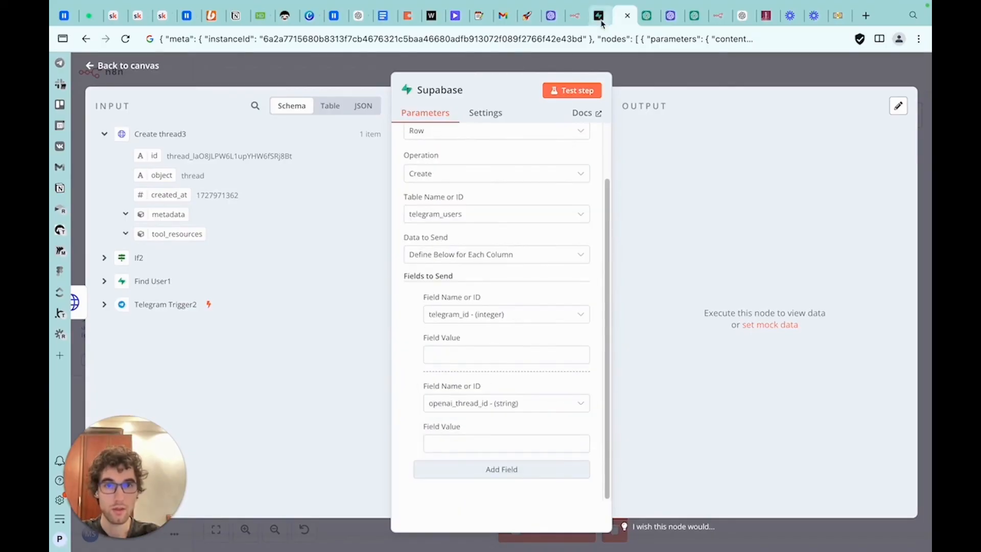
click(249, 174)
click(283, 192)
scroll(652, 351, down, 5)
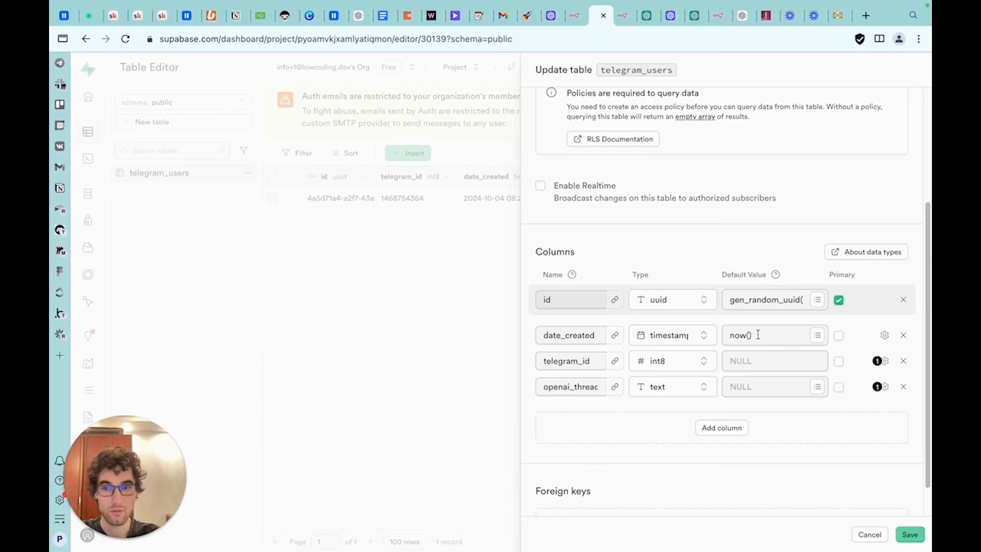
click(813, 341)
click(792, 400)
click(905, 533)
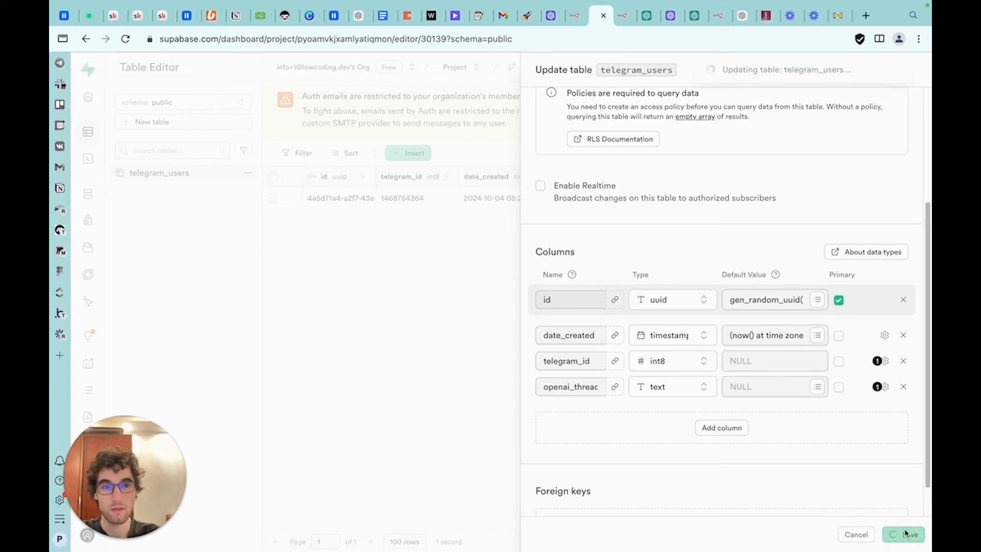
Map the telegram_id field value to Telegram Trigger2's message chat id
click(624, 16)
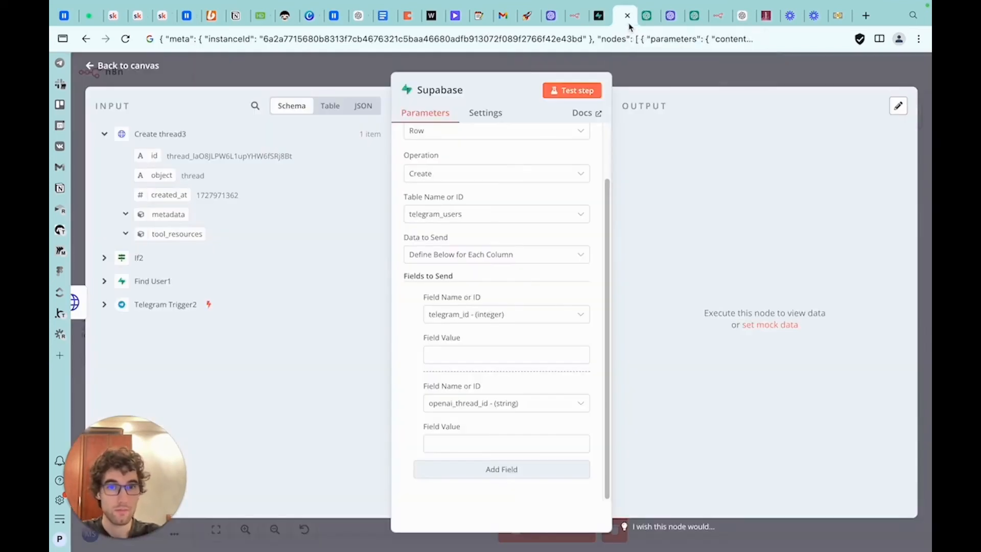
click(501, 354)
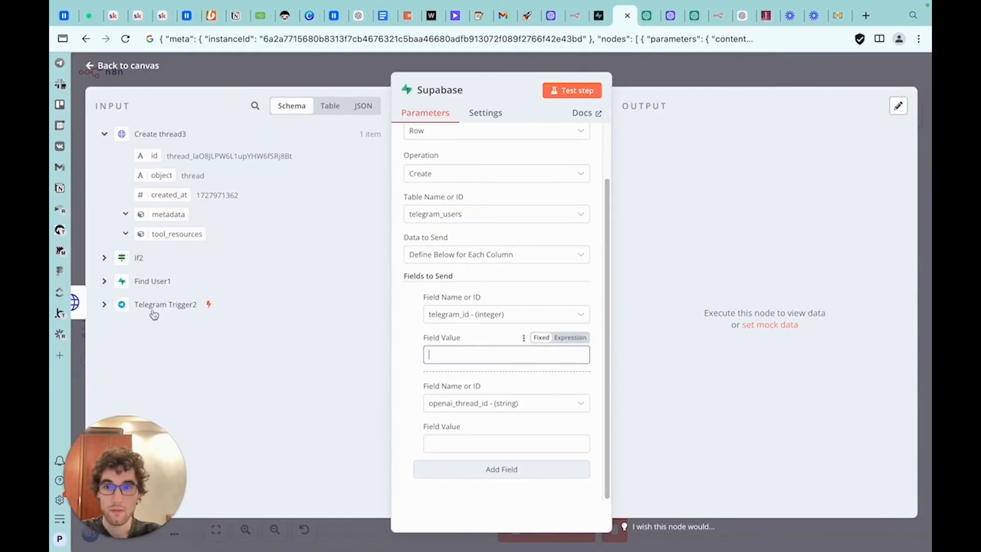
click(107, 306)
drag(184, 352, 481, 360)
Set the openai_thread_id value to {{ $('Create thread3').item.json.id }} and return to the canvas
click(479, 470)
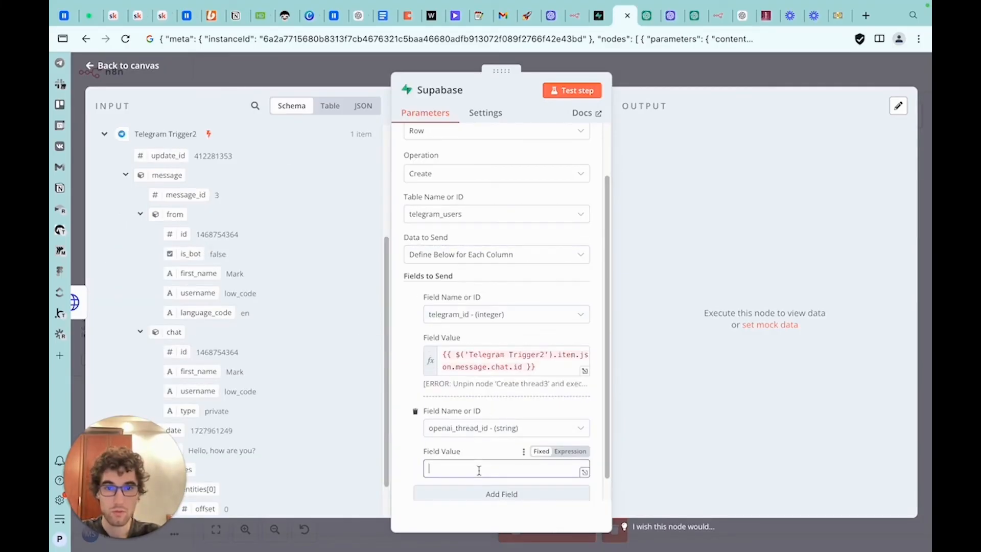
scroll(230, 255, up, 4)
drag(153, 155, 456, 466)
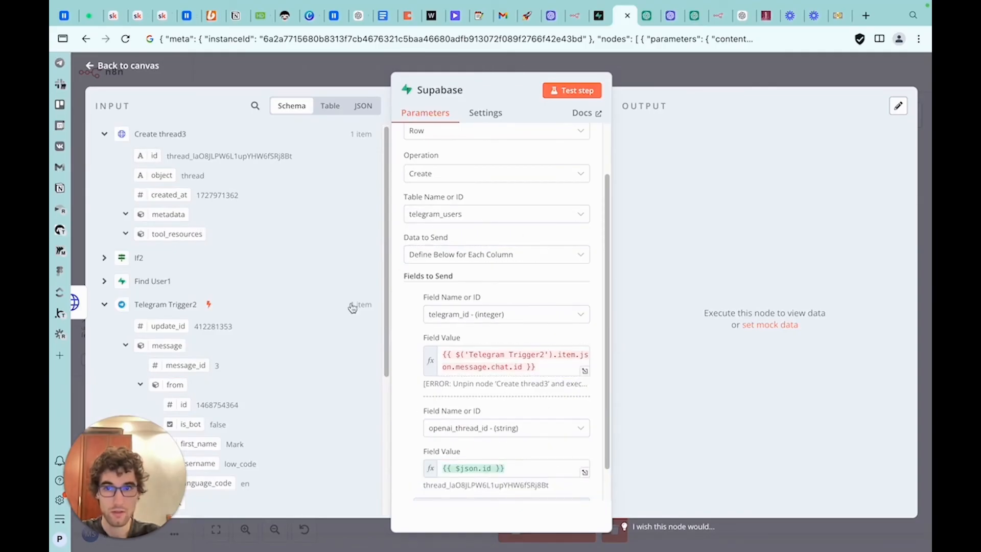
double_click(469, 468)
text(()
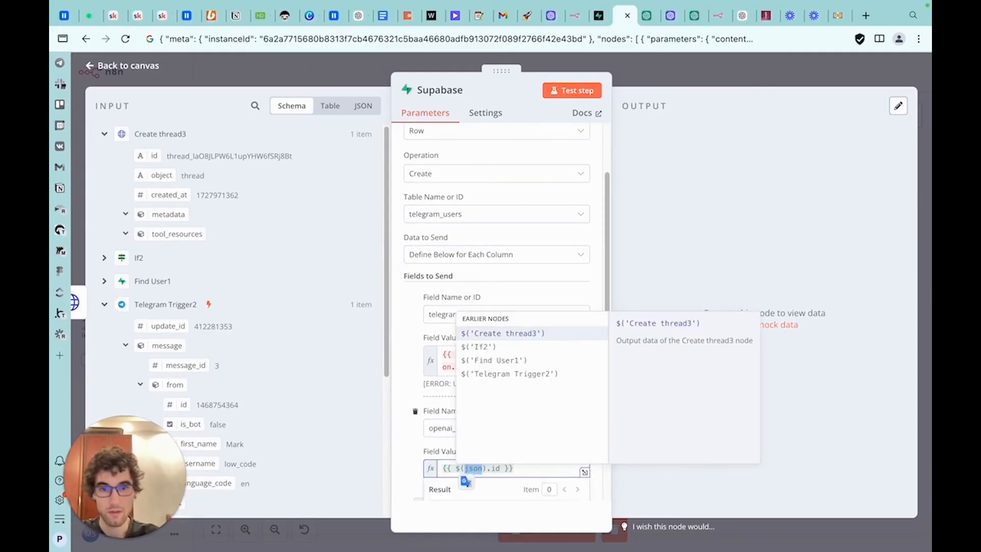
click(505, 333)
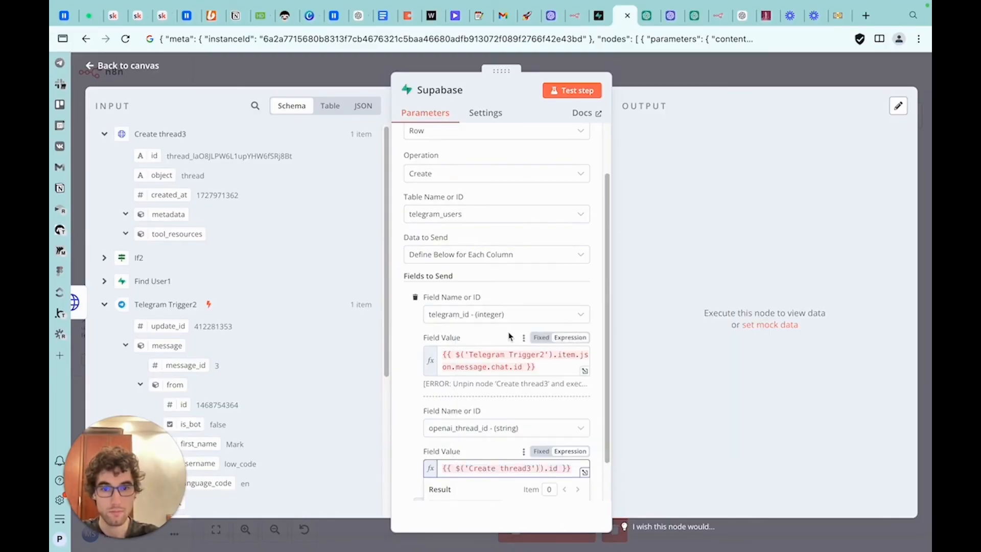
key(Delete)
text(.)
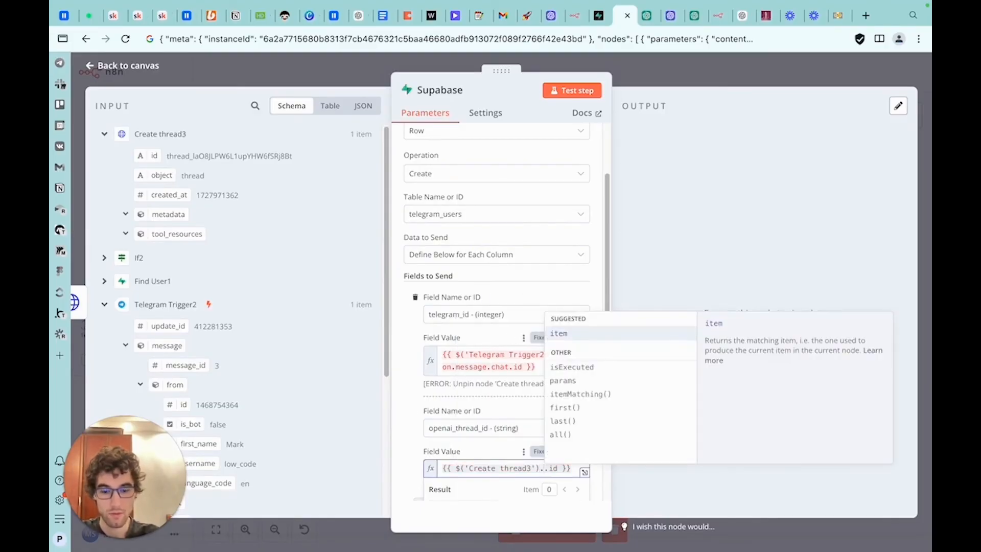
text(item.json)
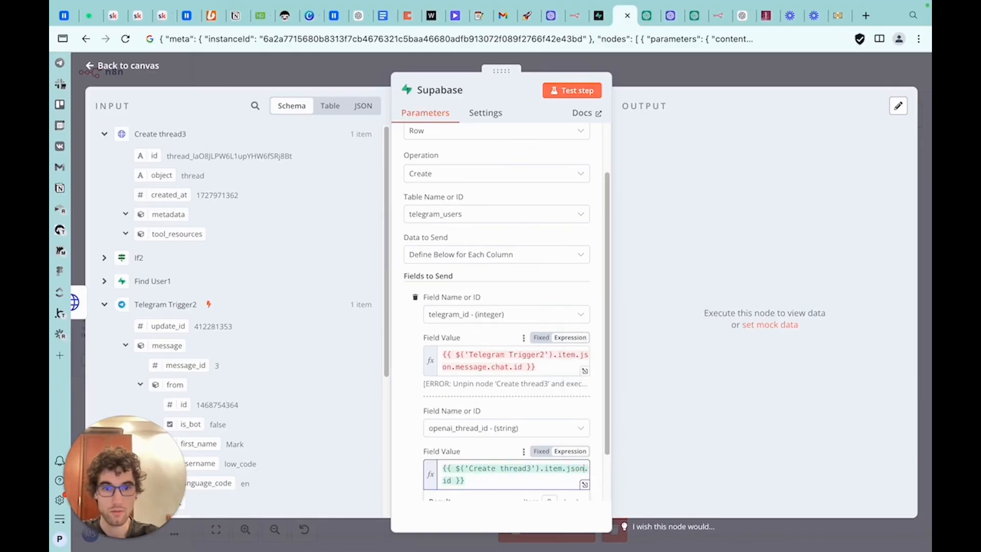
scroll(534, 340, down, 2)
scroll(537, 270, up, 3)
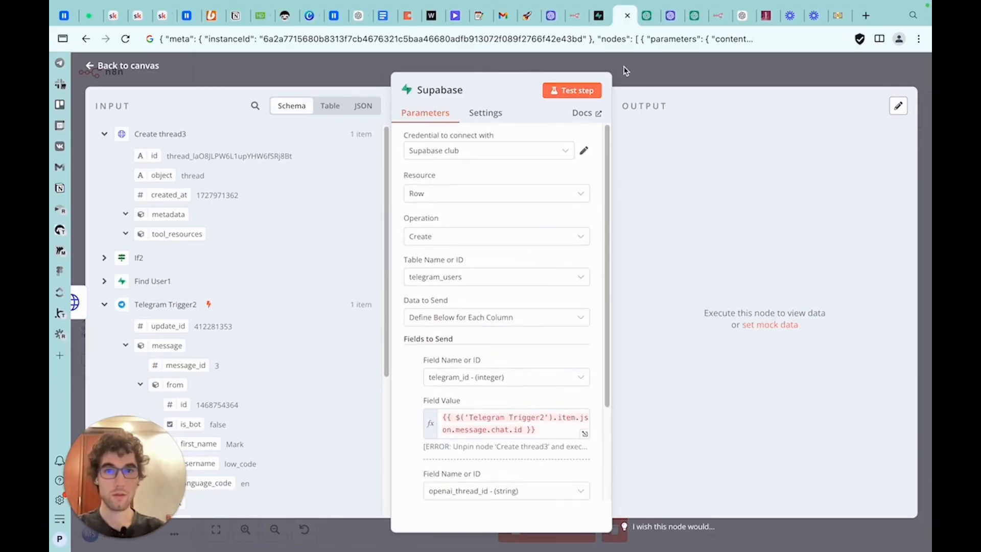
click(638, 66)
Rename the Supabase node to Create User
right_click(501, 389)
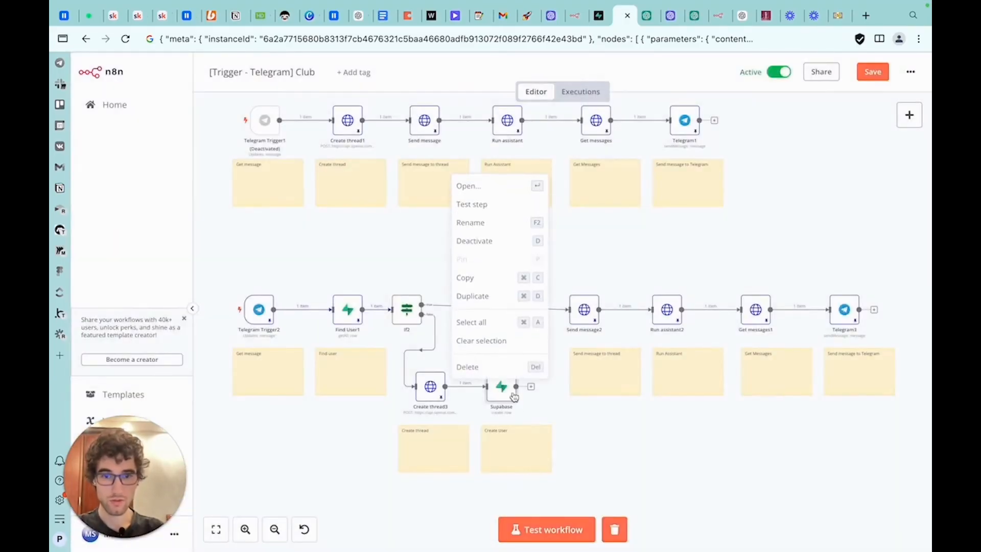
click(486, 225)
text(U)
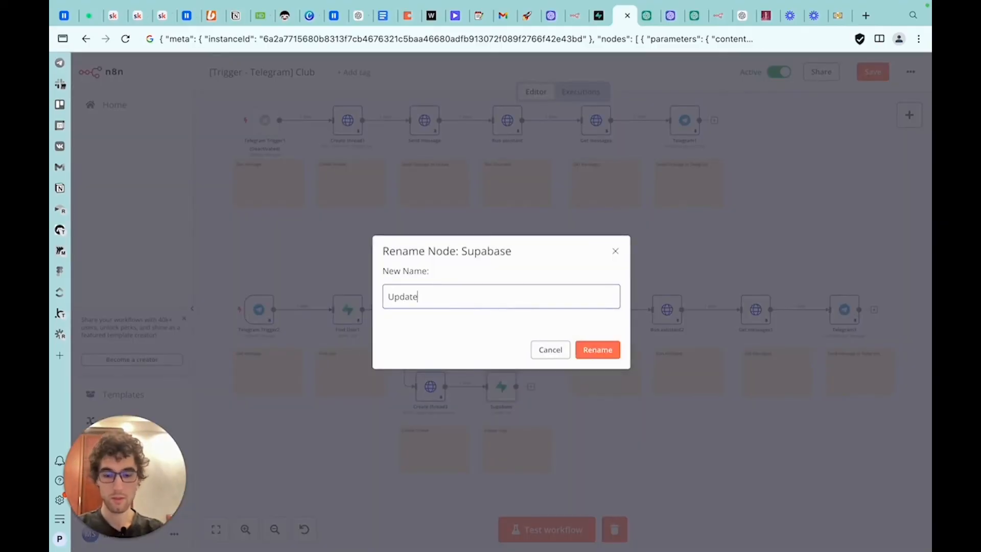
text(pdate)
key(super+a)
text(Cr)
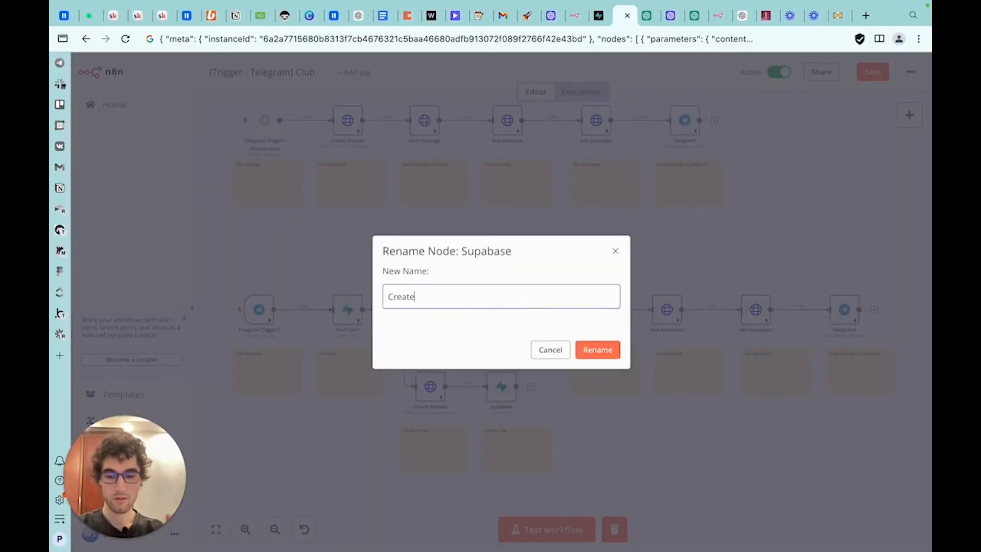
click(579, 349)
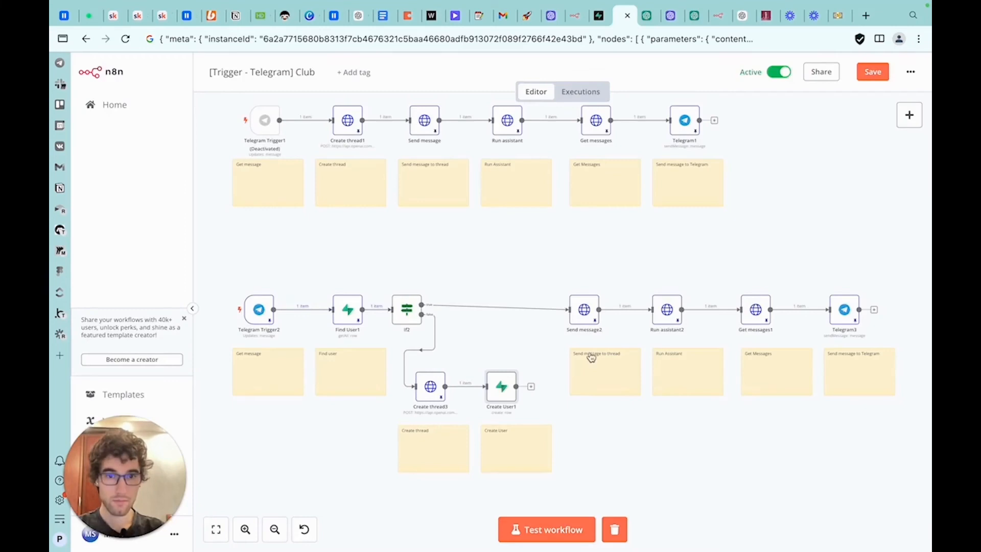
Add a Merge node and disconnect If2's true output and Create User1 from Send message2
drag(531, 391, 563, 317)
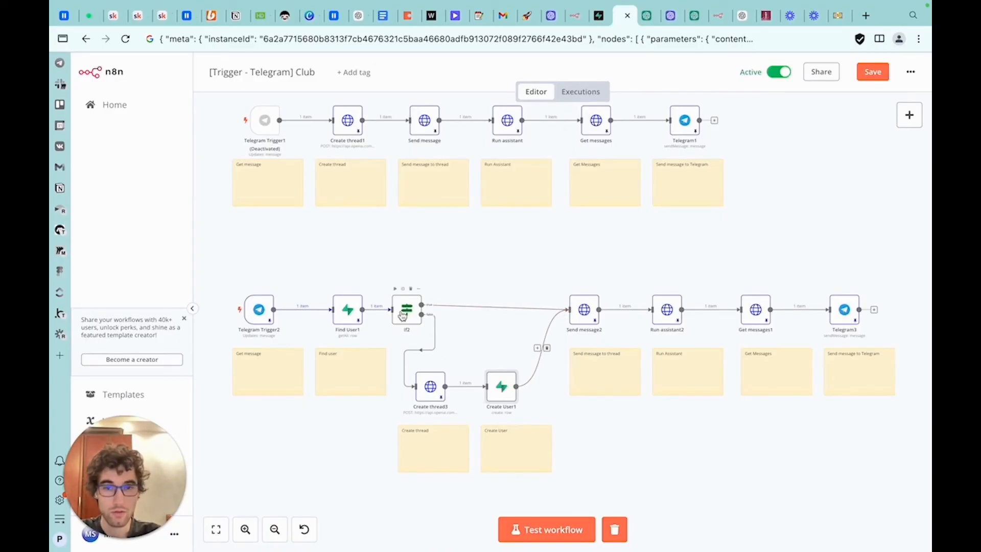
click(908, 115)
text(merg)
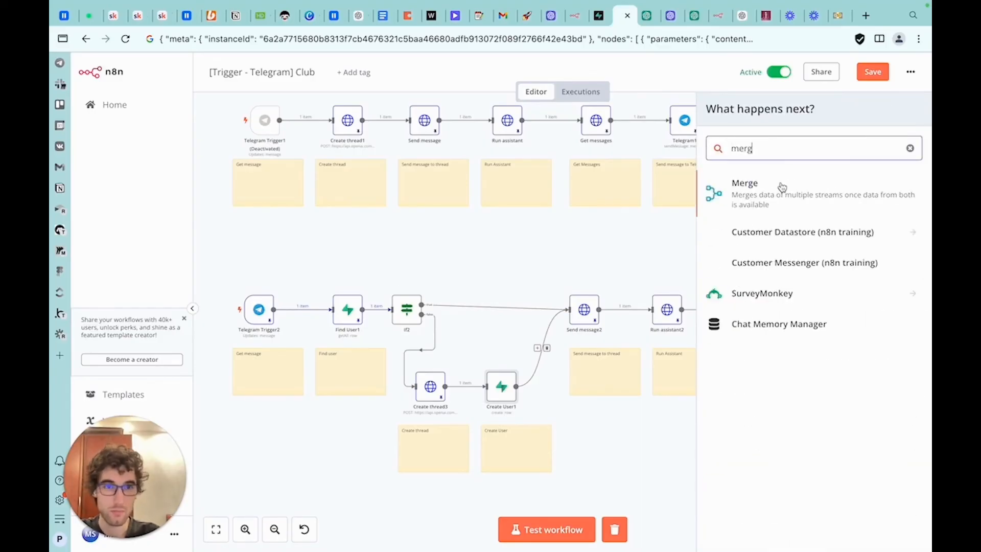
click(781, 186)
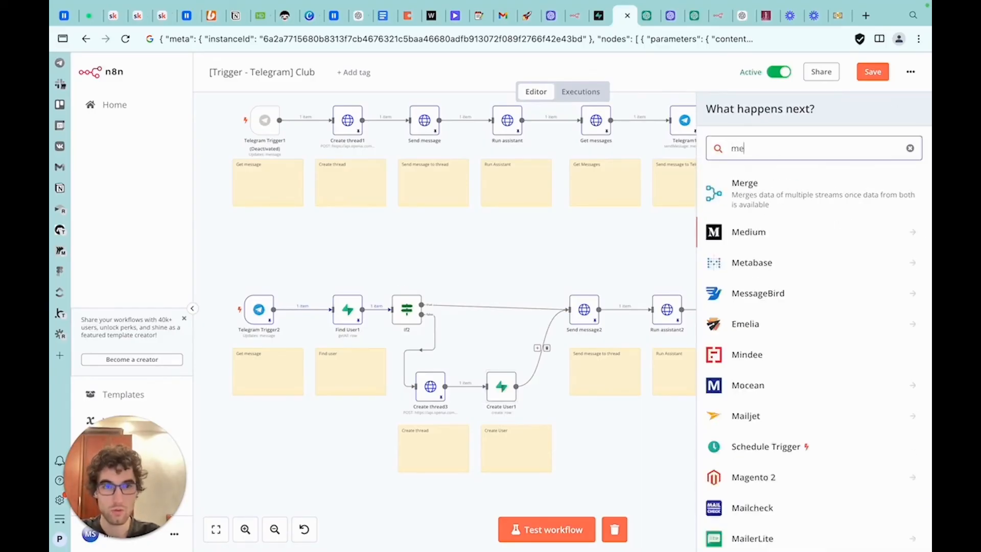
click(545, 350)
click(501, 312)
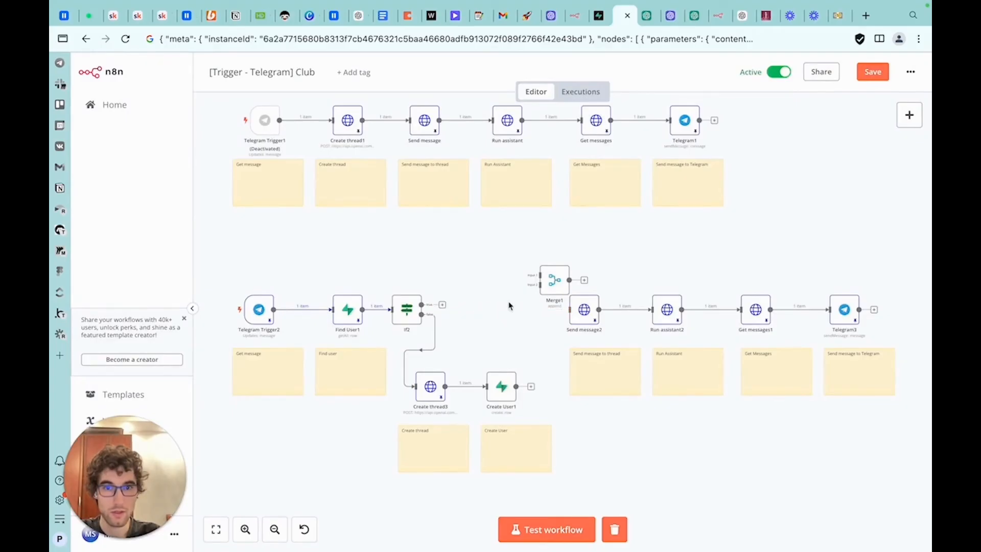
Place Merge1 before Send message2, feed If2's true output and Create User1 into its inputs, and connect it to Send message2
drag(555, 288, 574, 312)
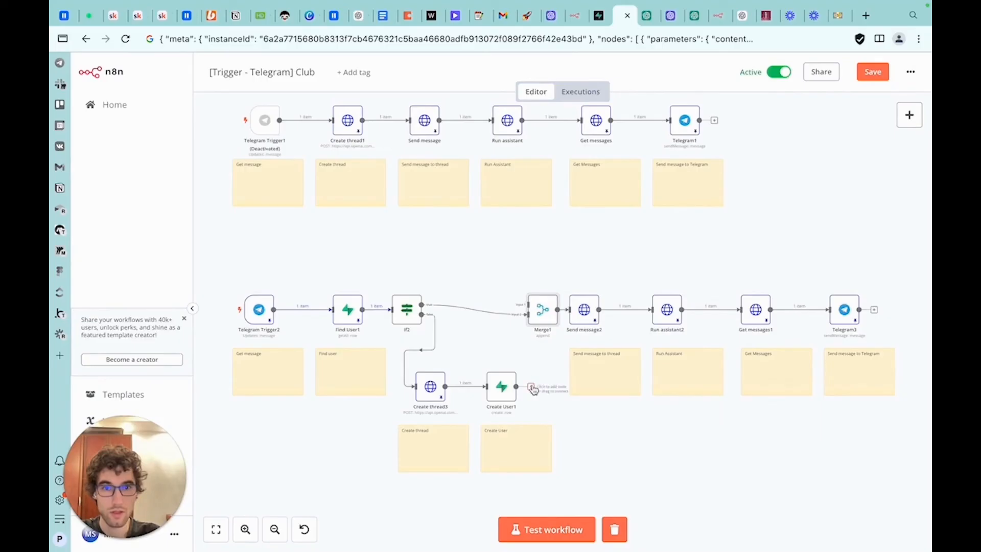
drag(533, 390, 525, 315)
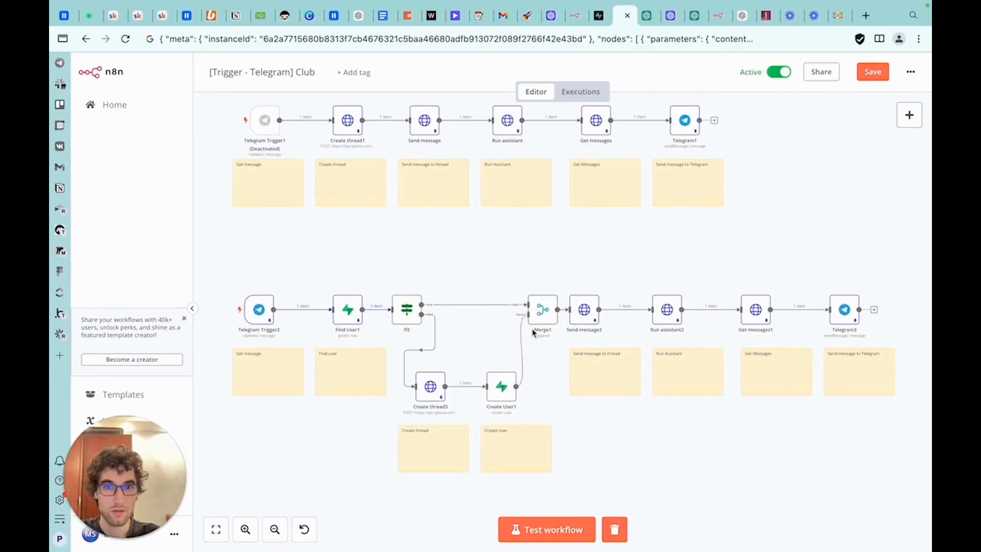
double_click(538, 308)
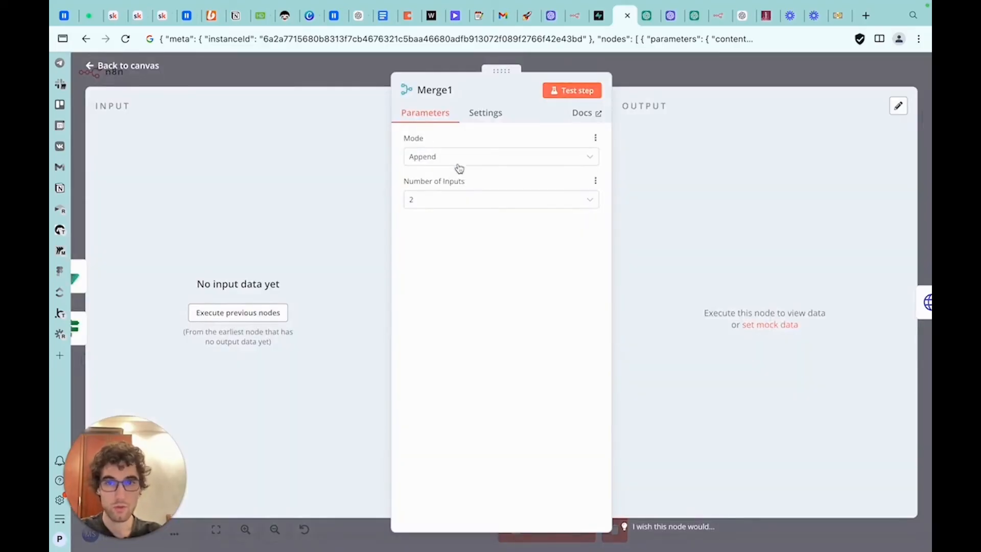
key(Escape)
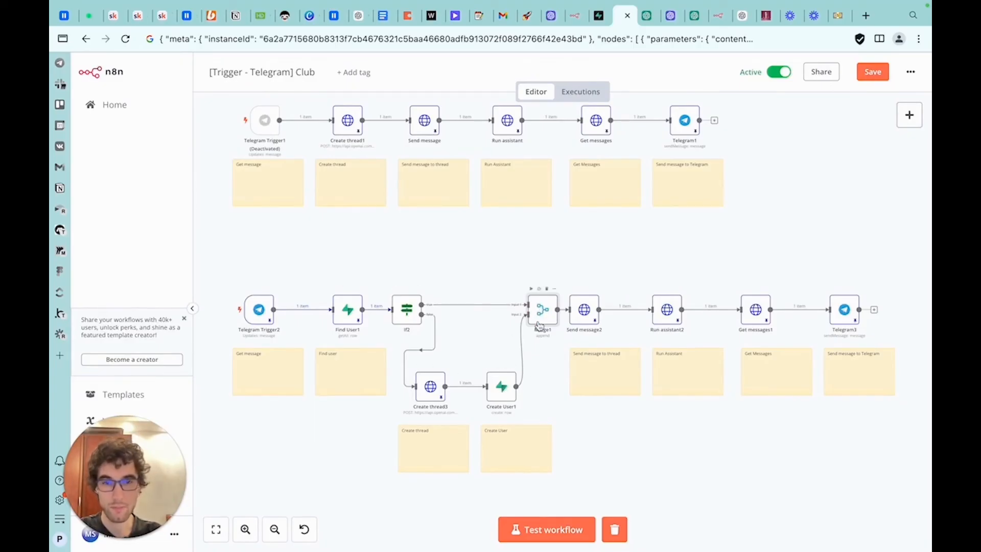
drag(569, 314, 590, 314)
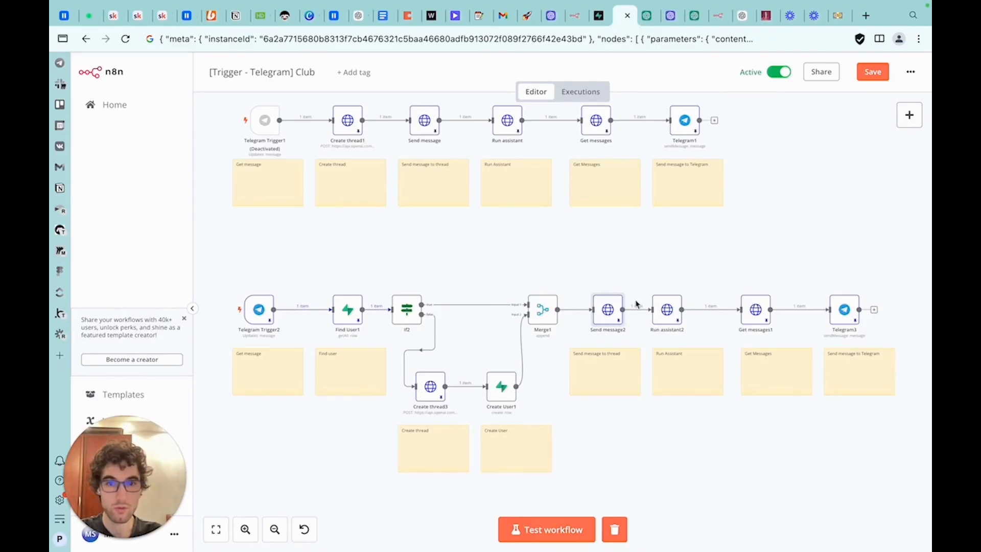
drag(609, 317, 603, 317)
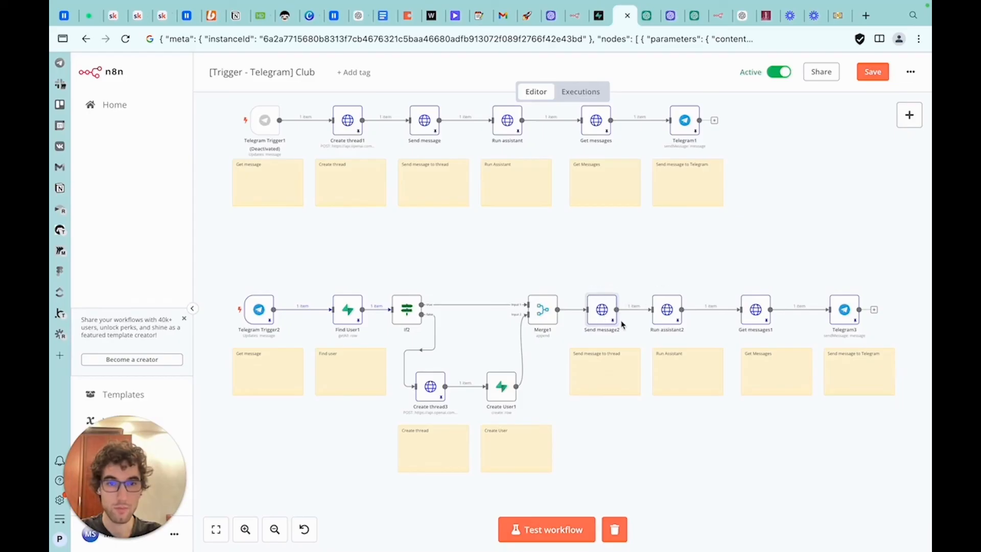
double_click(603, 314)
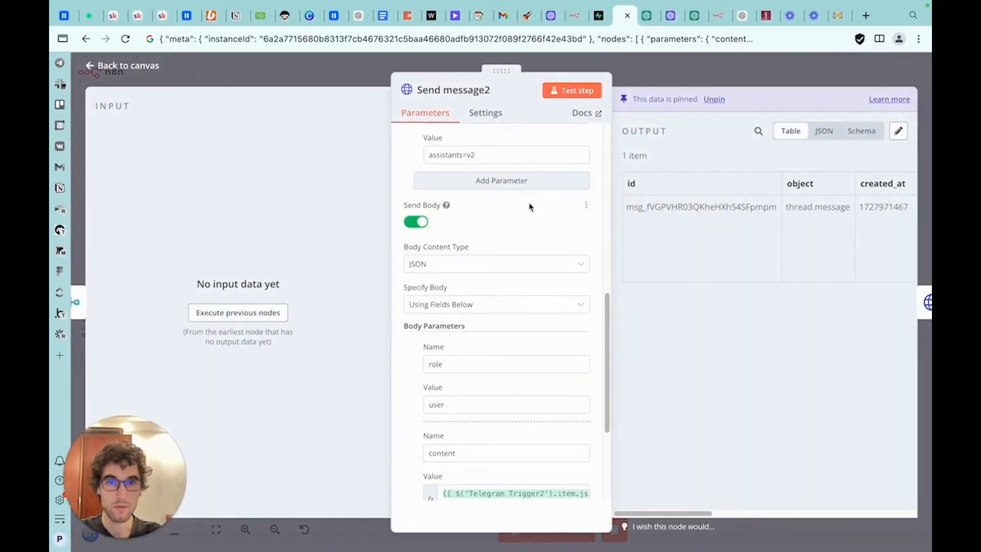
scroll(529, 206, up, 5)
click(635, 55)
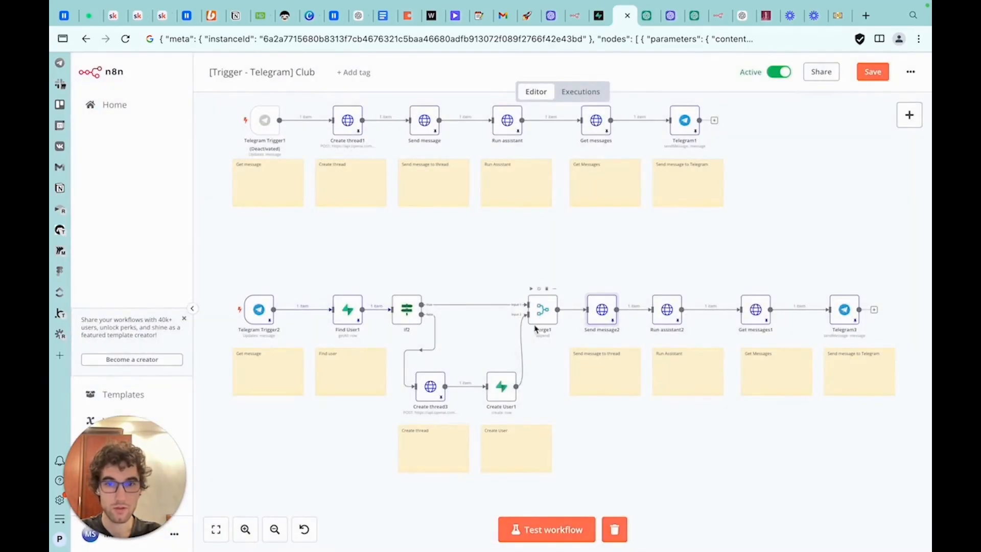
Test-run the Merge1 node and pin its output data
double_click(537, 317)
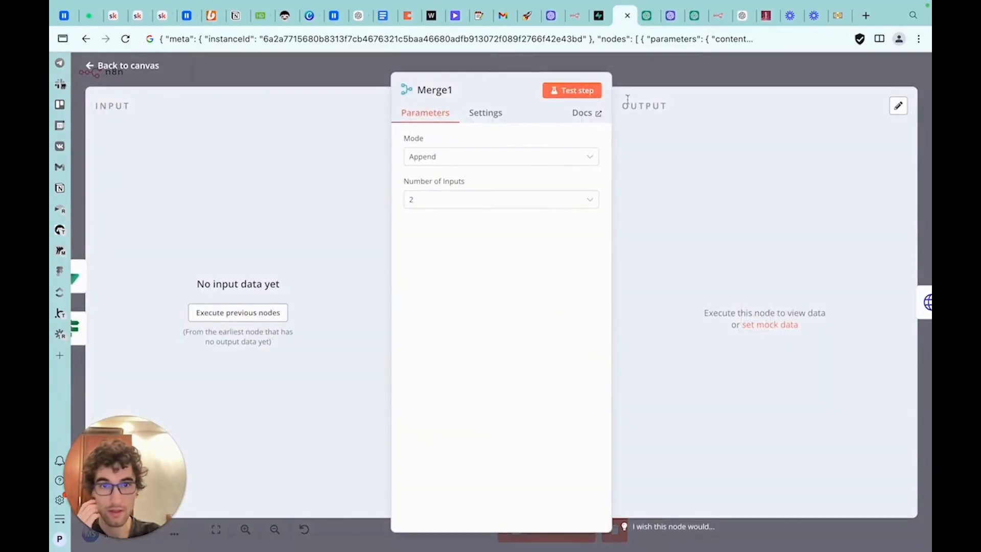
click(629, 80)
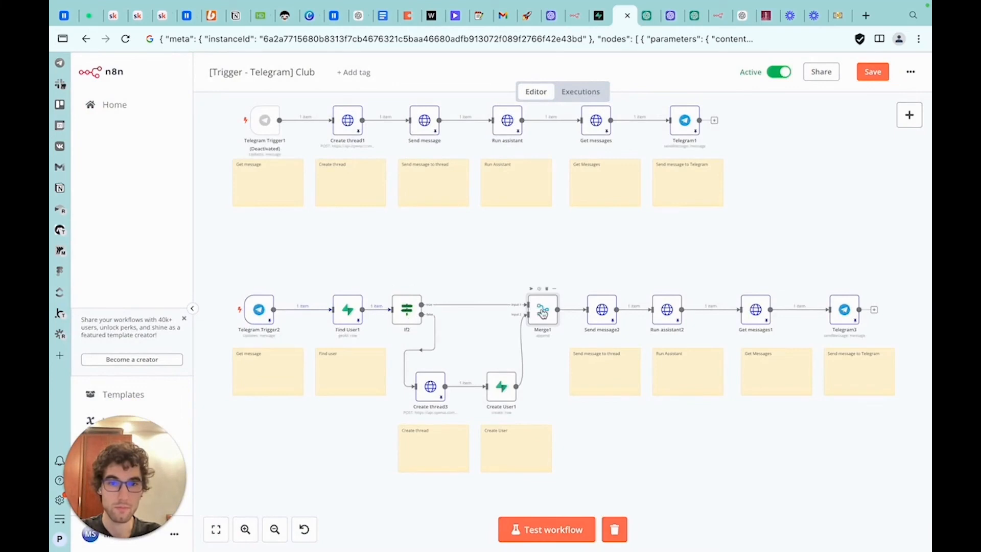
key(Return)
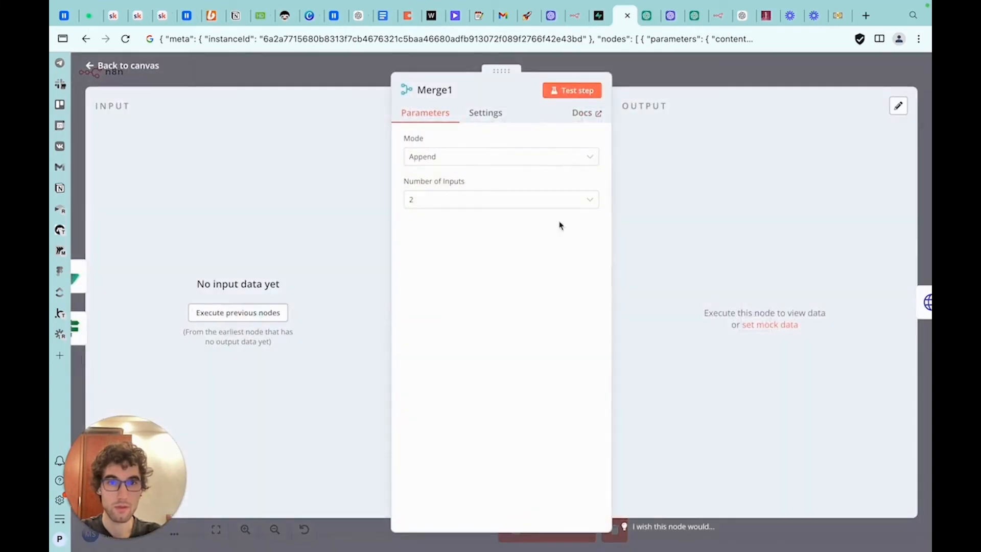
click(572, 90)
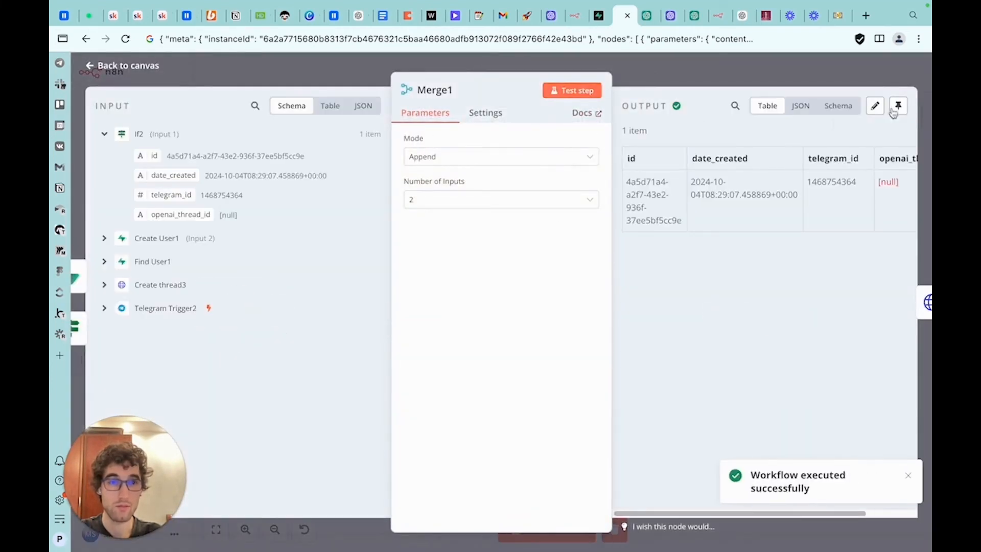
click(897, 106)
key(Escape)
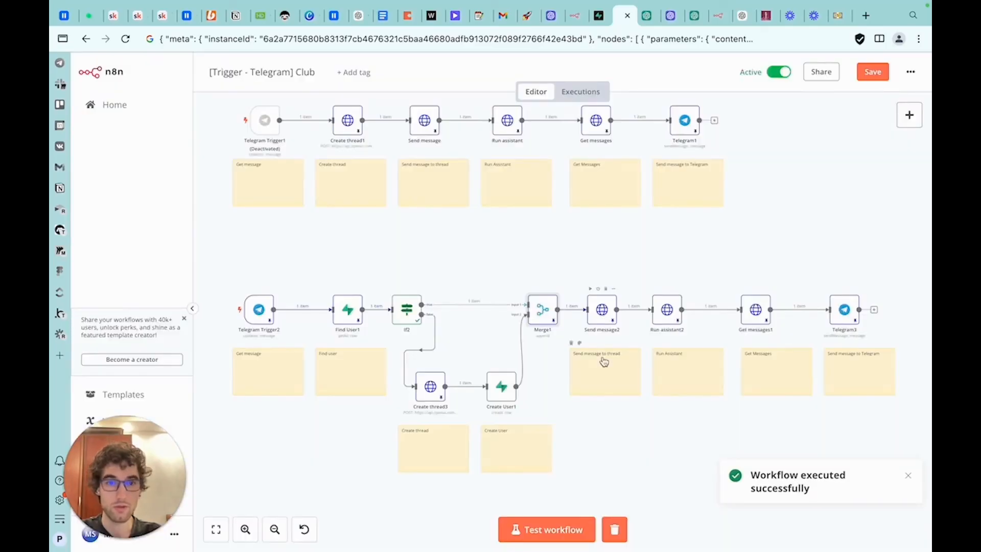
Replace the thread ID expression in Send message2's URL with {{ $json.openai_thread_id }} taken from Merge1's input
double_click(604, 314)
scroll(557, 231, up, 5)
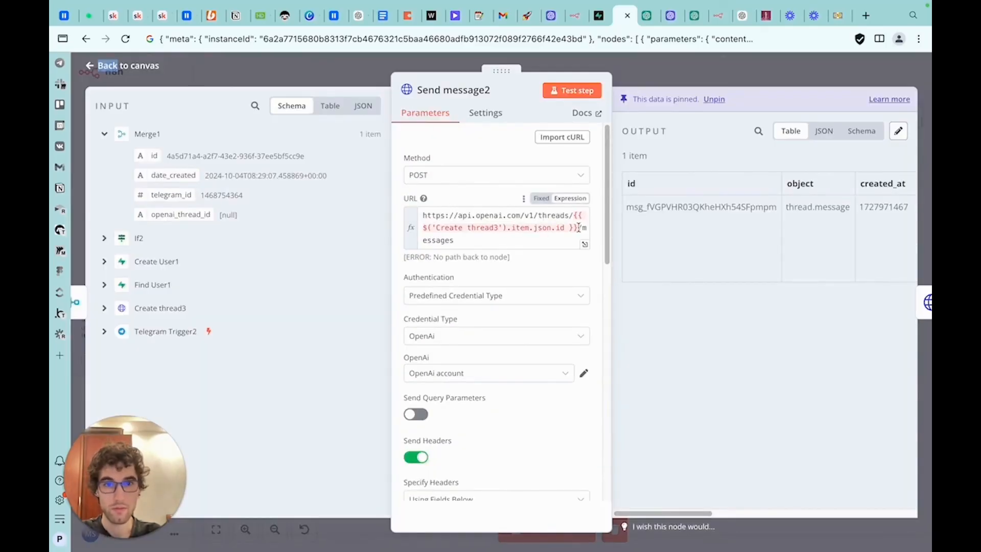
drag(578, 228, 574, 215)
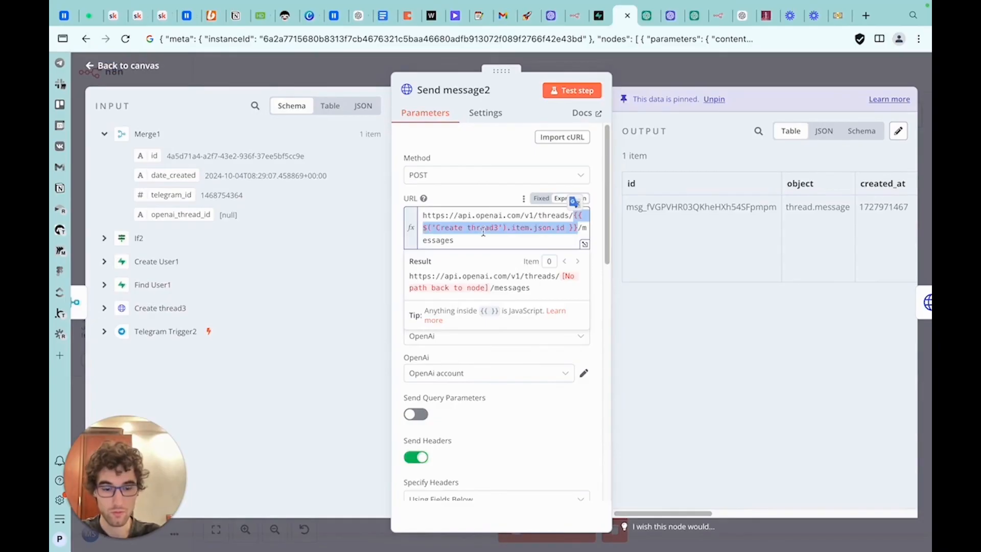
key(BackSpace)
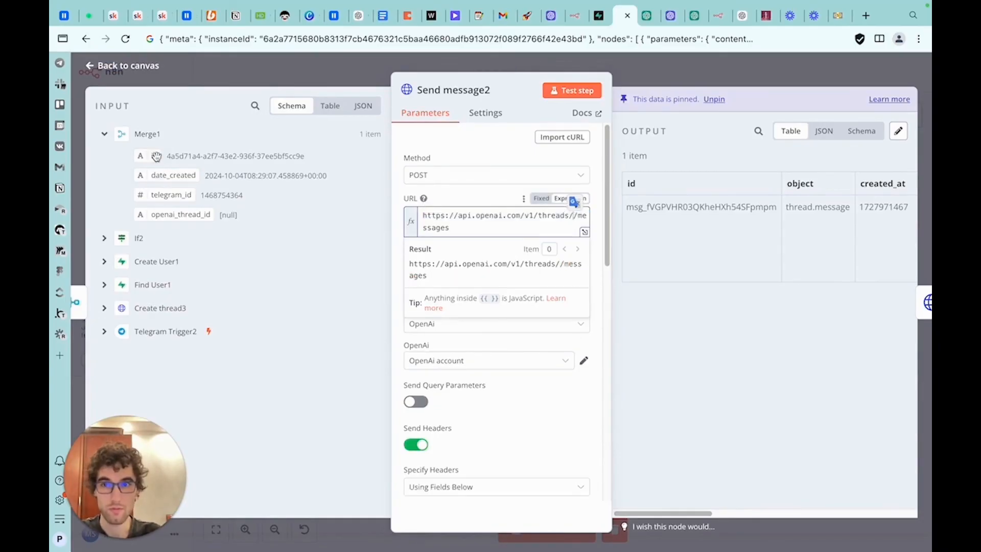
drag(157, 213, 574, 217)
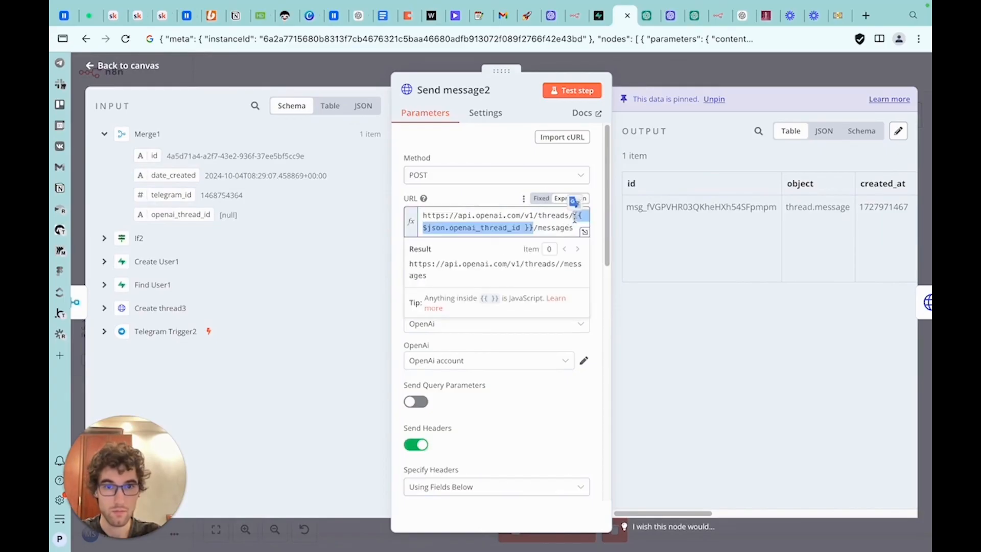
scroll(569, 280, down, 10)
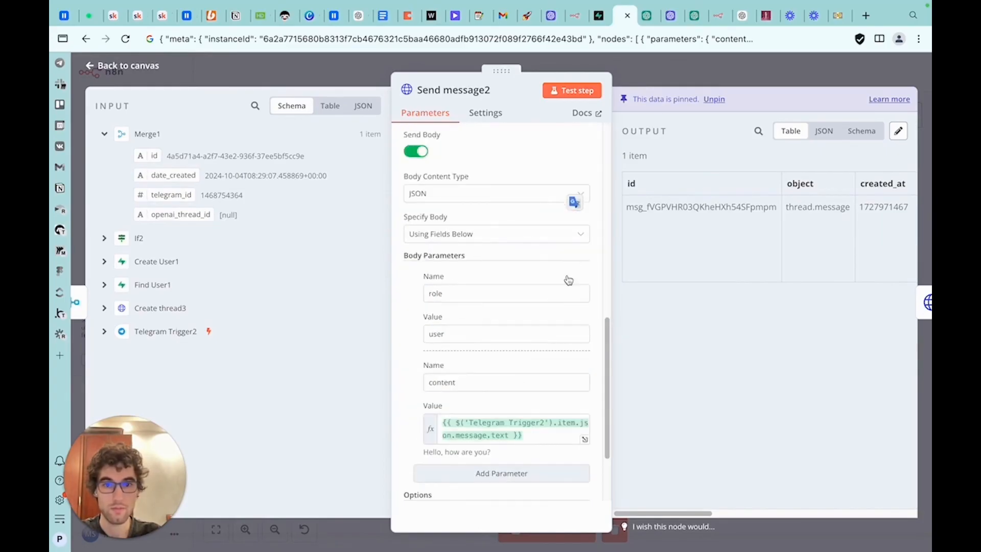
scroll(569, 279, down, 3)
click(655, 80)
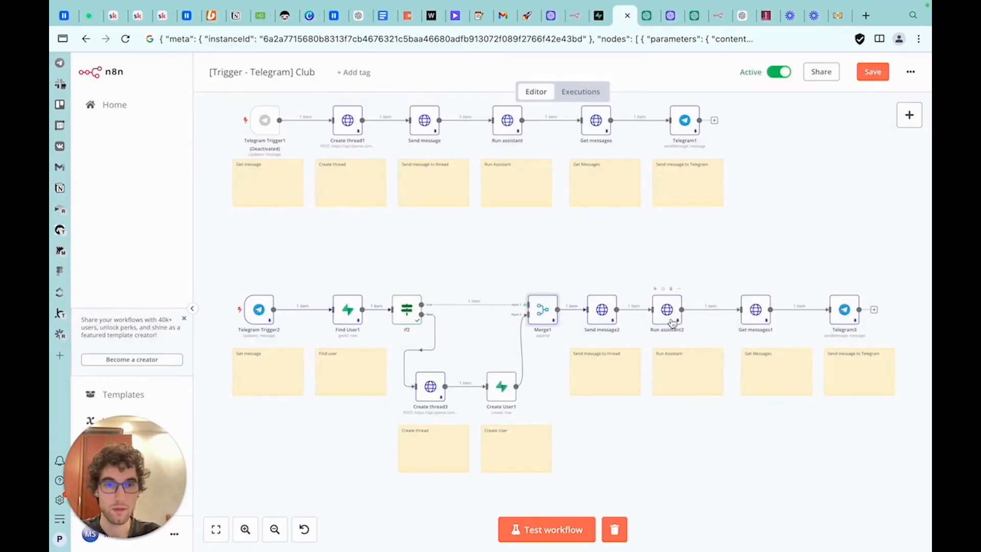
Paste {{ $json.openai_thread_id }} over the thread ID expression in Run assistant2's URL
double_click(672, 322)
scroll(534, 199, up, 8)
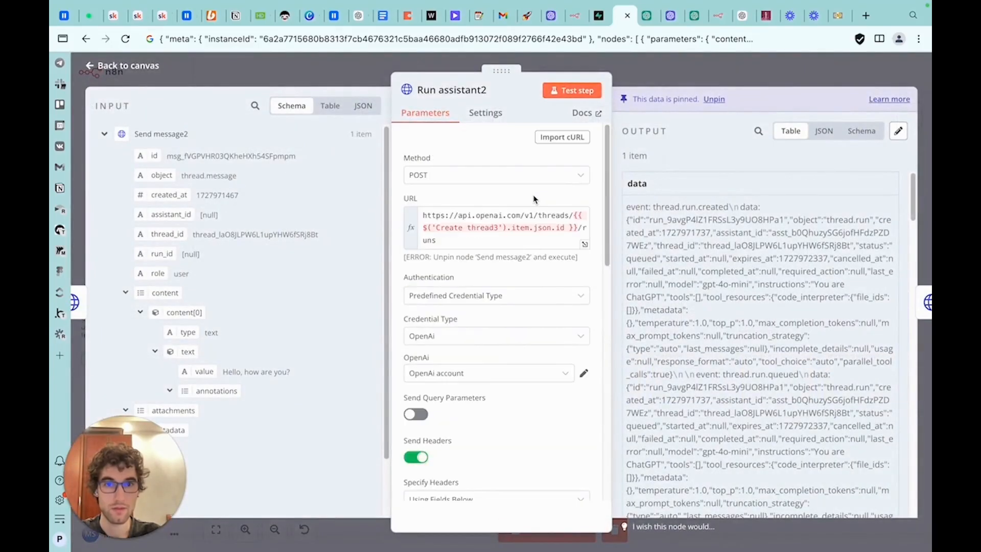
drag(579, 228, 573, 216)
text({{ $json.openai_thread_id }})
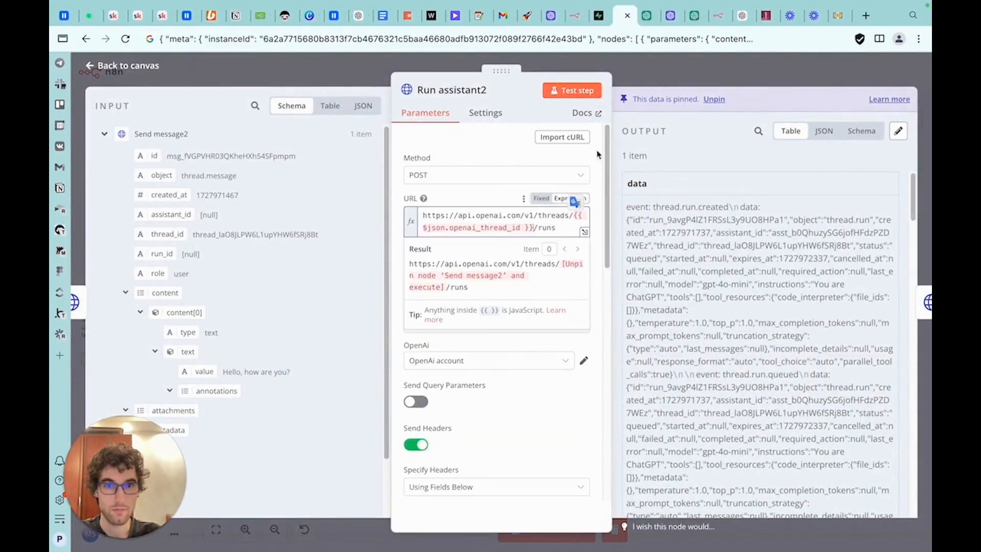
click(656, 73)
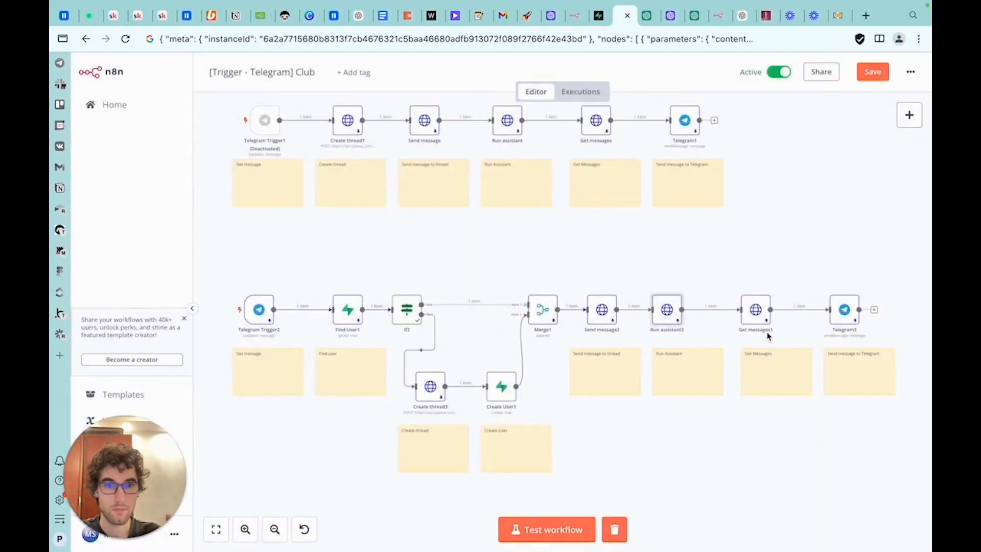
Paste {{ $json.openai_thread_id }} over the thread ID expression in Get messages1's URL
double_click(755, 310)
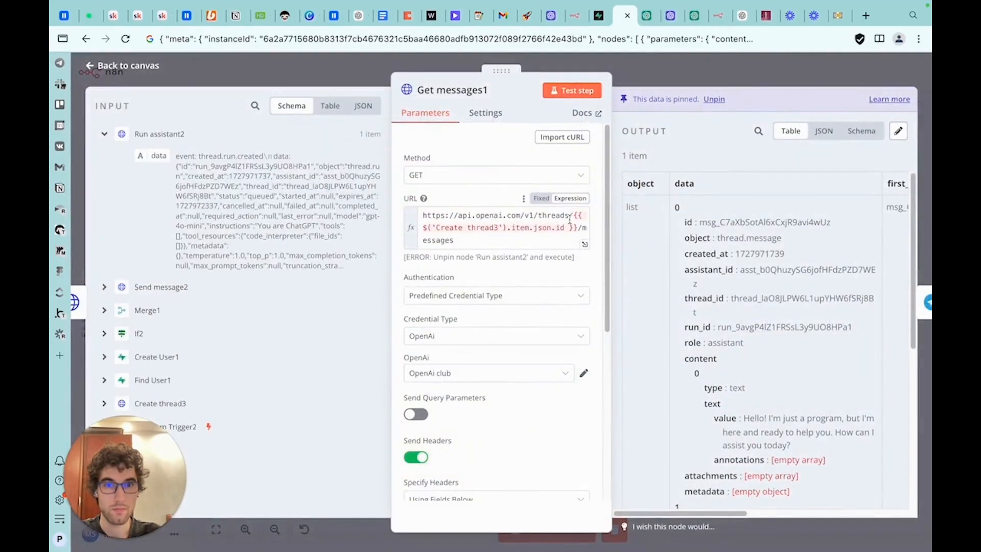
drag(577, 215, 558, 227)
text($json.openai_thread_id)
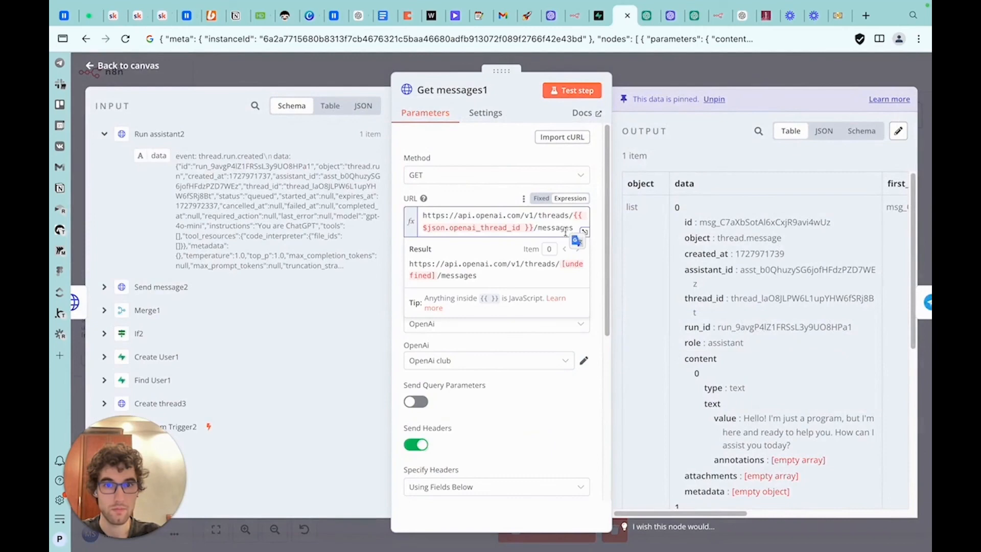
click(660, 77)
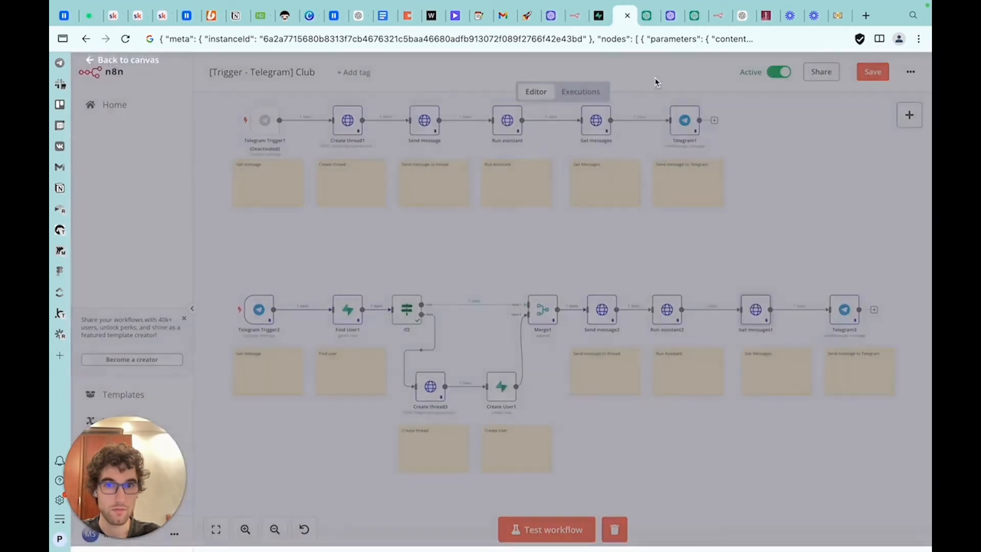
Change Send message2's URL thread ID to {{ $('Merge1').item.json.openai_thread_id }} and copy that expression
double_click(604, 311)
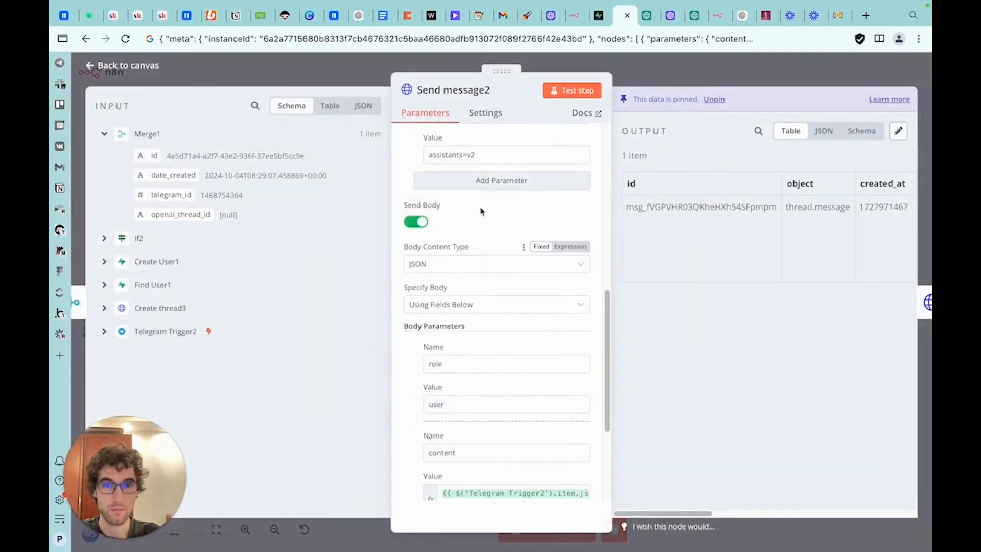
double_click(432, 228)
text((m)
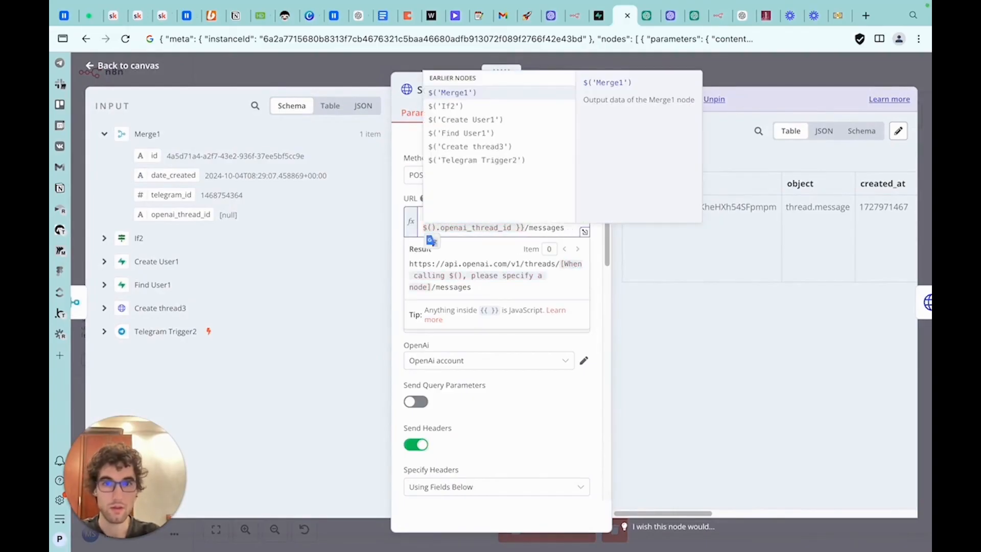
click(463, 95)
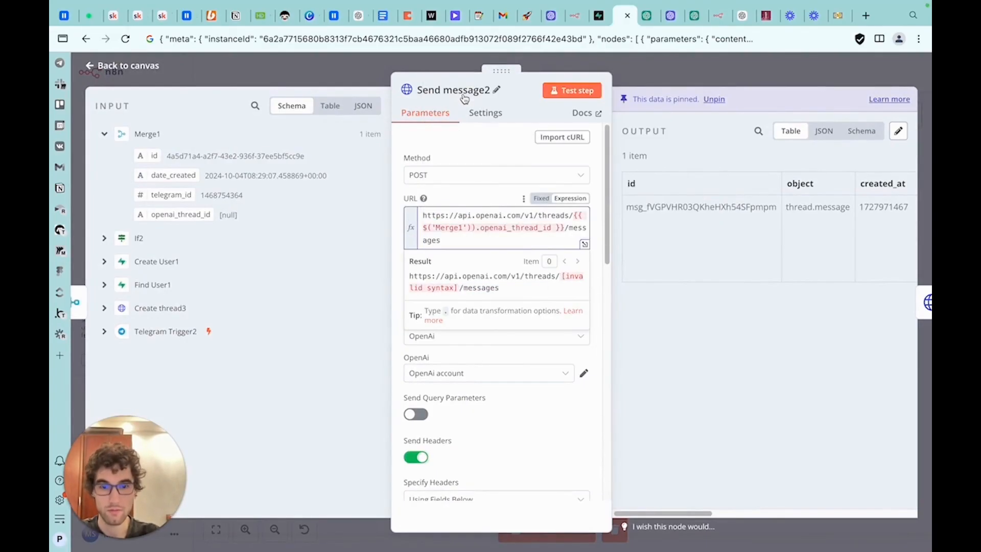
key(BackSpace)
key(Right)
text(.item.json)
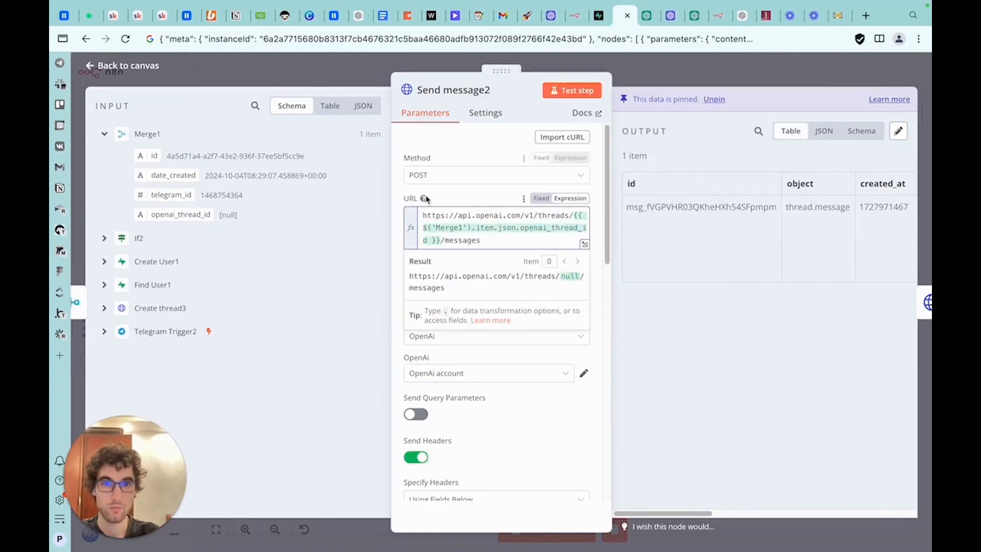
drag(440, 241, 570, 214)
key(super+c)
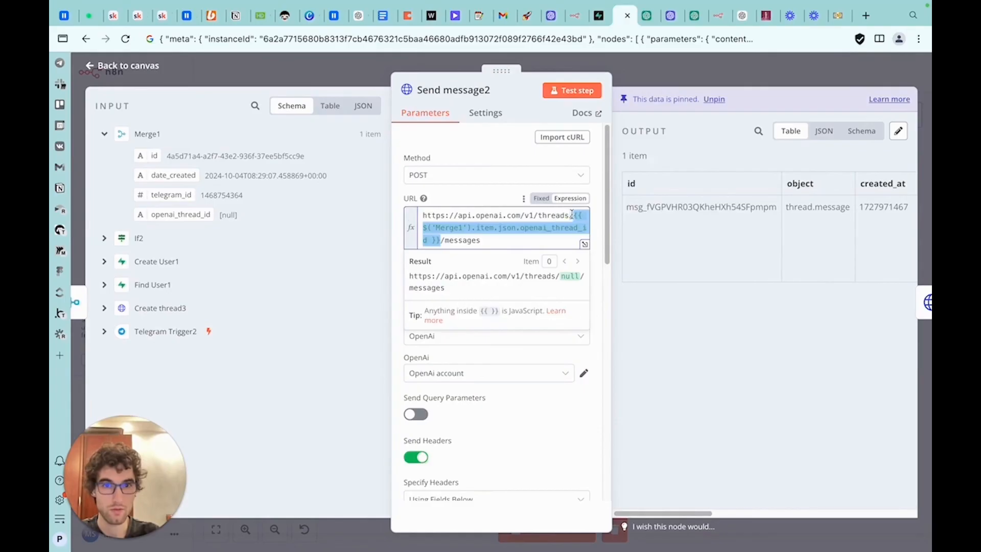
click(639, 64)
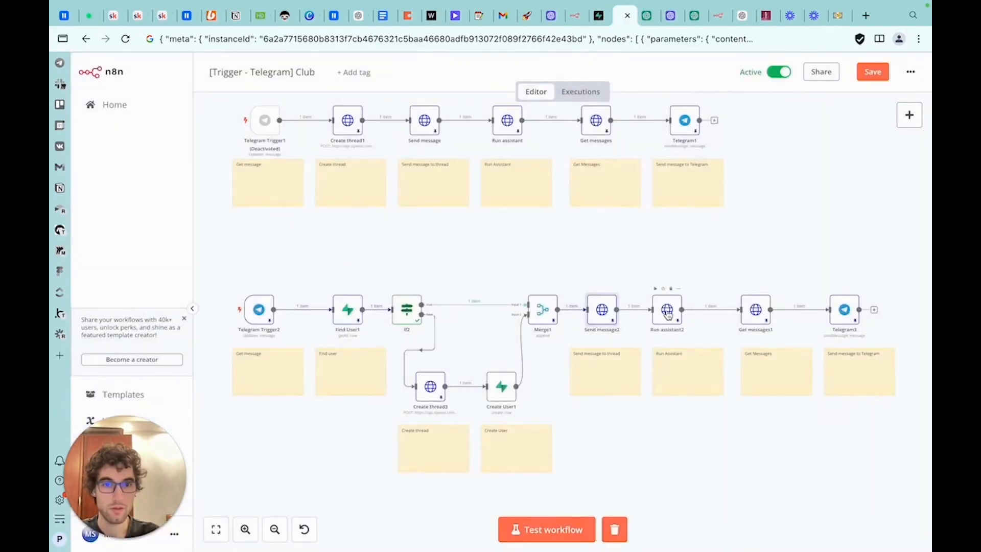
Paste {{ $('Merge1').item.json.openai_thread_id }} as the thread ID in Run assistant2's URL
double_click(667, 310)
scroll(561, 250, up, 5)
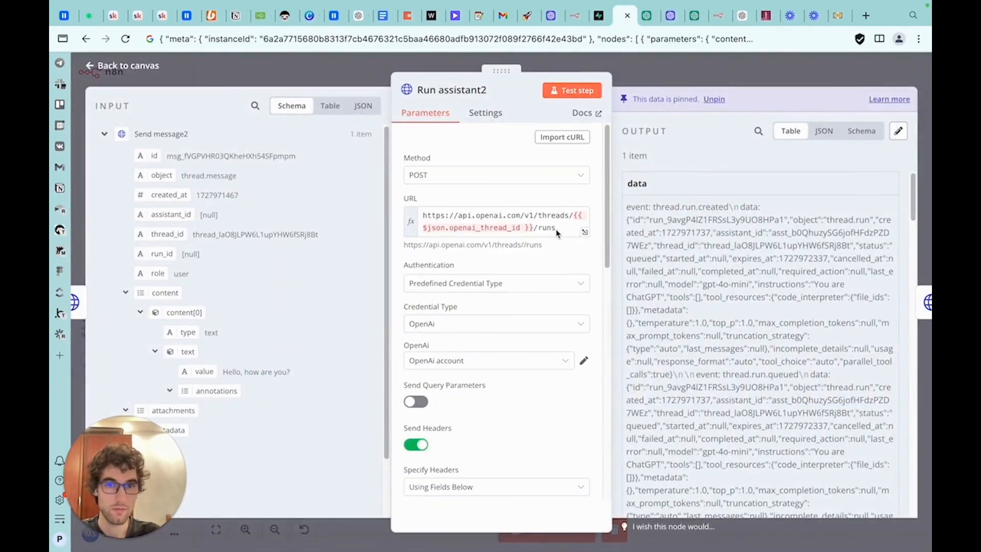
drag(535, 228, 574, 217)
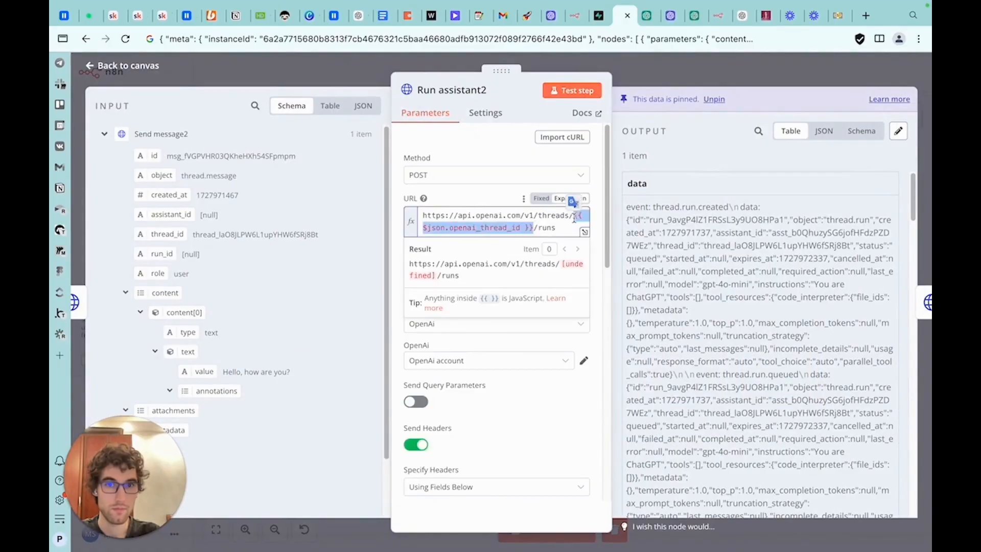
key(super+v)
click(655, 80)
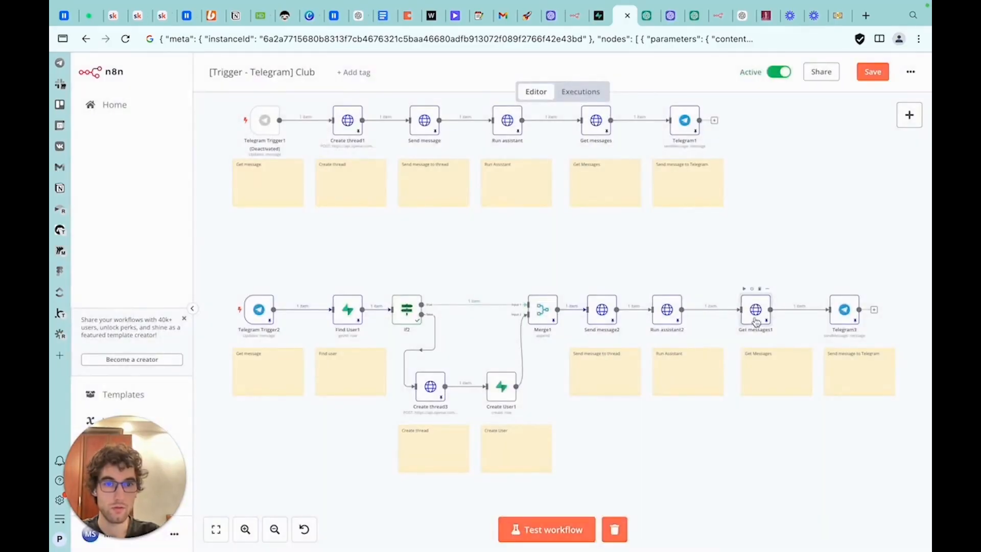
Paste {{ $('Merge1').item.json.openai_thread_id }} as the thread ID in Get messages1's URL and save the workflow
double_click(756, 320)
click(536, 225)
drag(537, 226, 575, 214)
key(super+v)
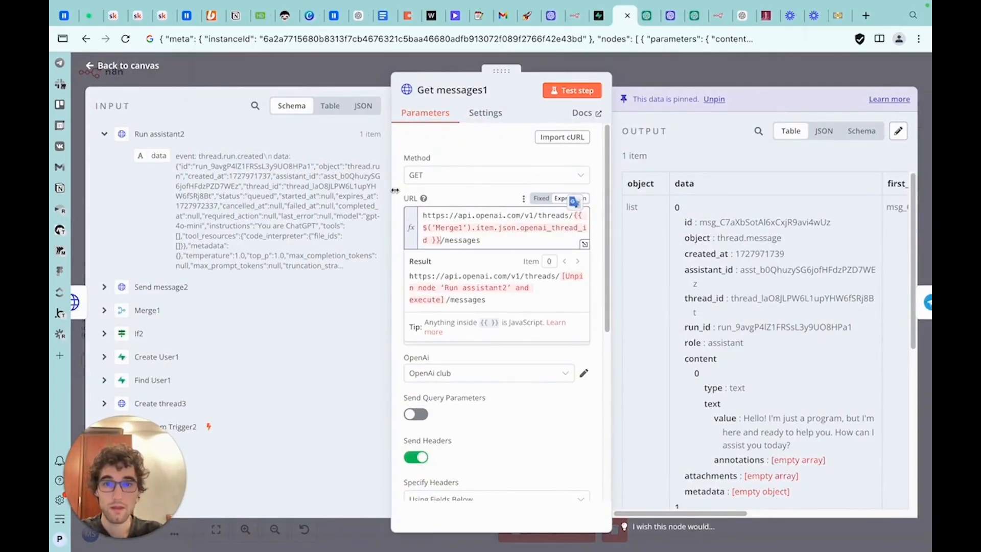
scroll(584, 428, down, 5)
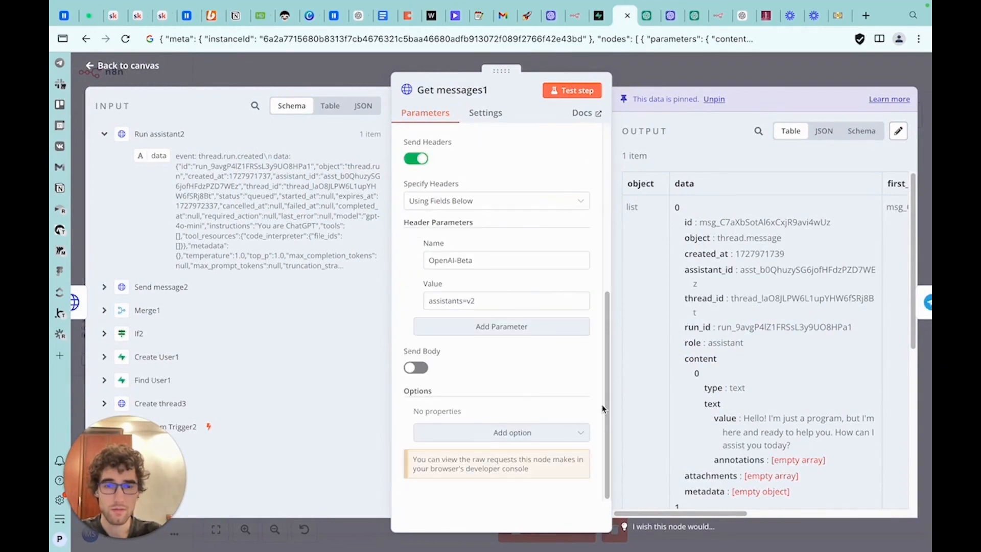
click(641, 88)
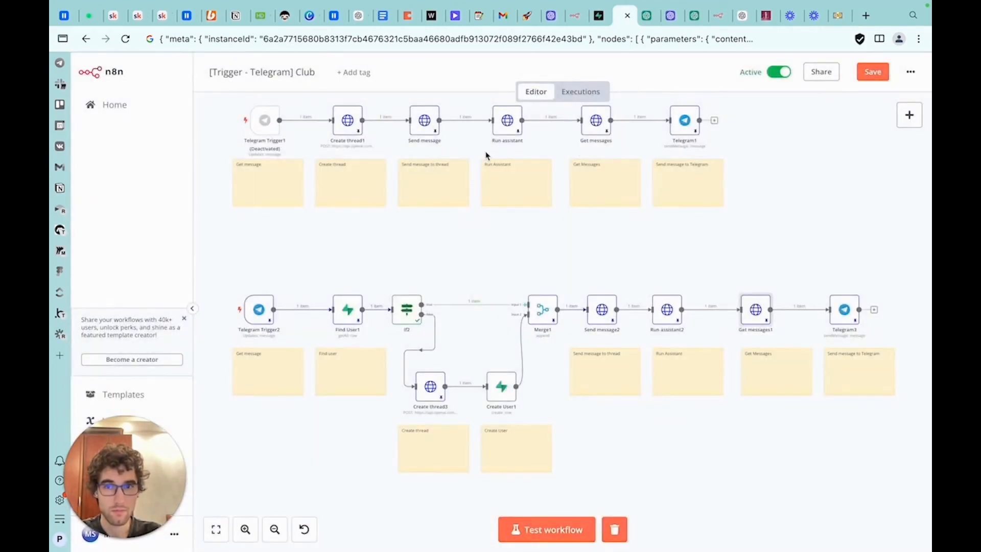
click(871, 72)
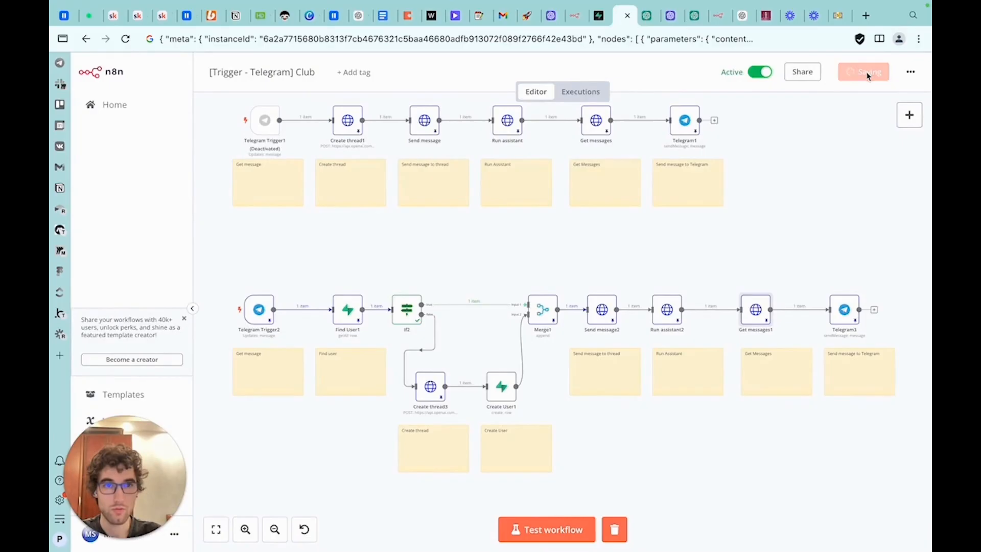
Start writing a new message to Test bot in Telegram
key(ctrl+Right)
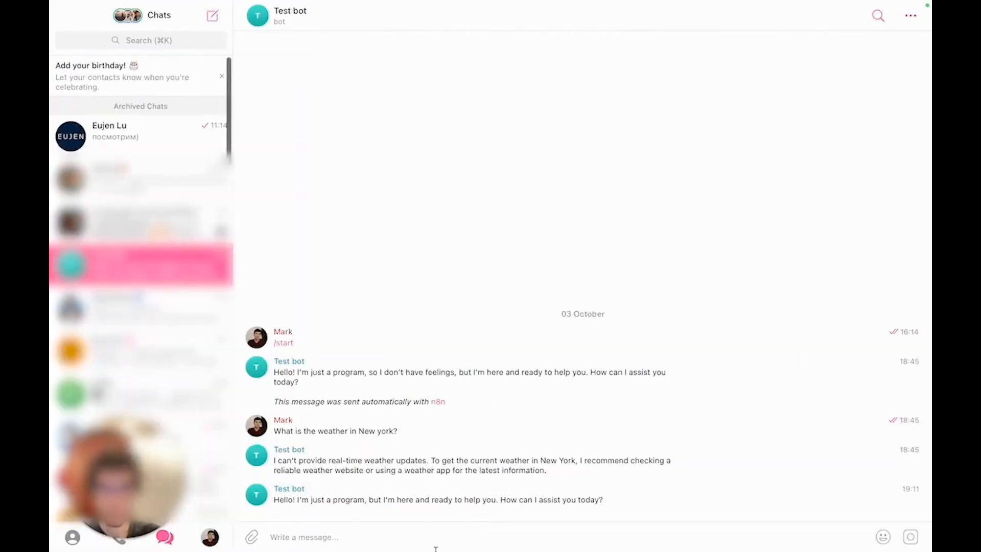
text(H)
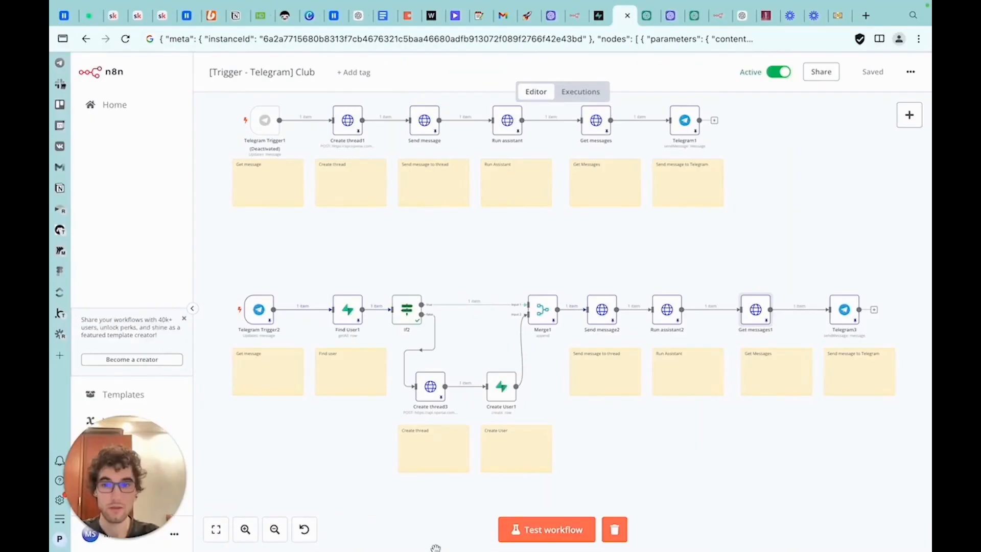
Delete the existing user row from the telegram_users table in Supabase
click(596, 18)
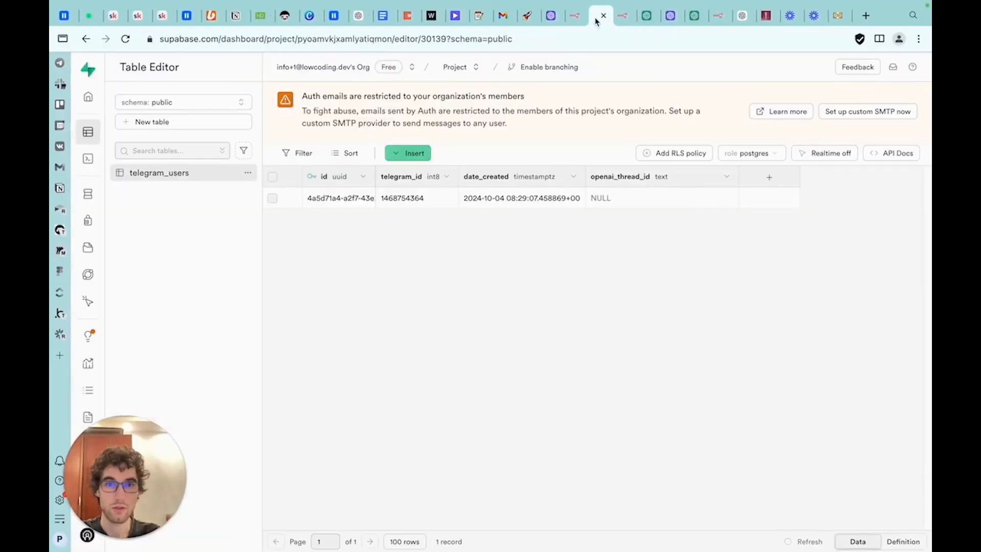
click(272, 198)
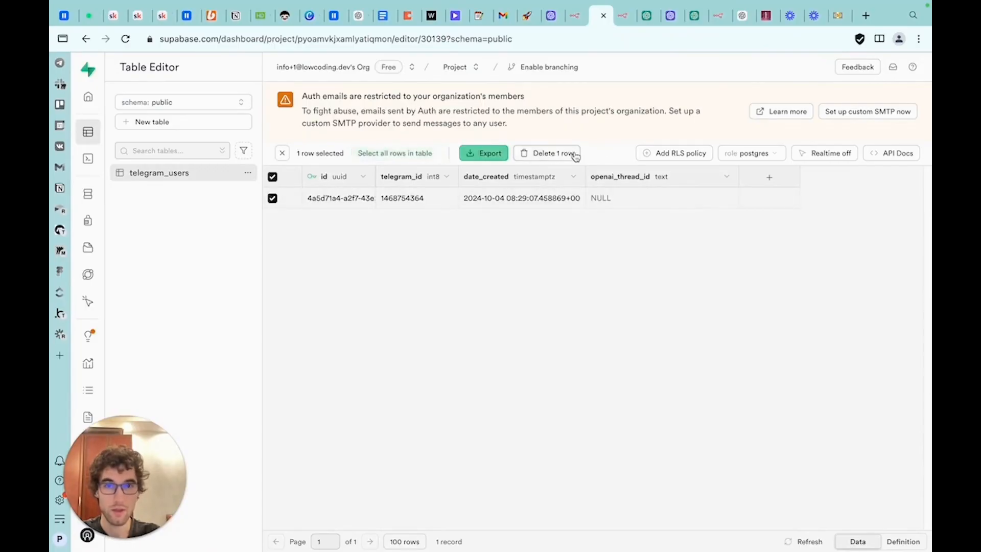
click(567, 153)
click(562, 340)
Send the message "Hello, what is a capital of great britan" to Test bot
click(623, 16)
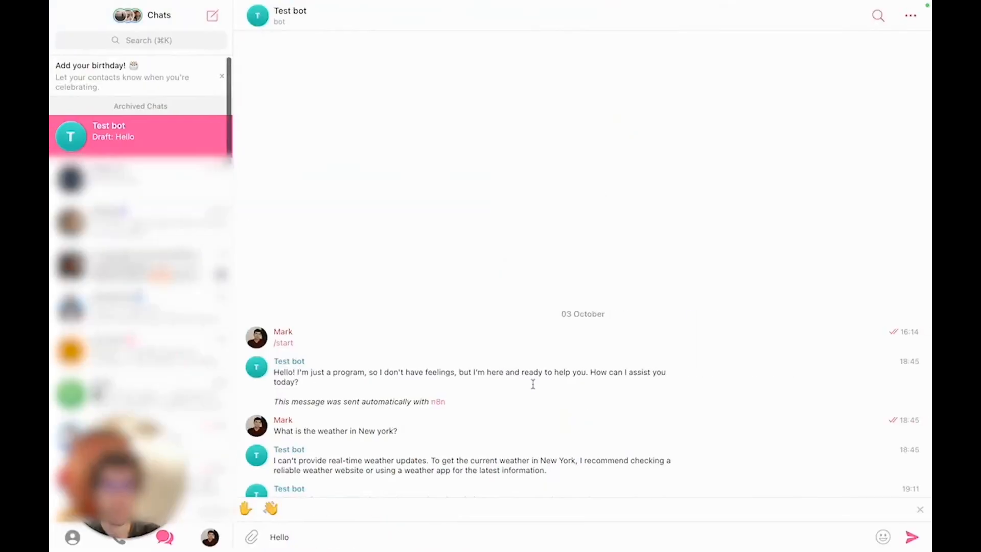
text(, wha)
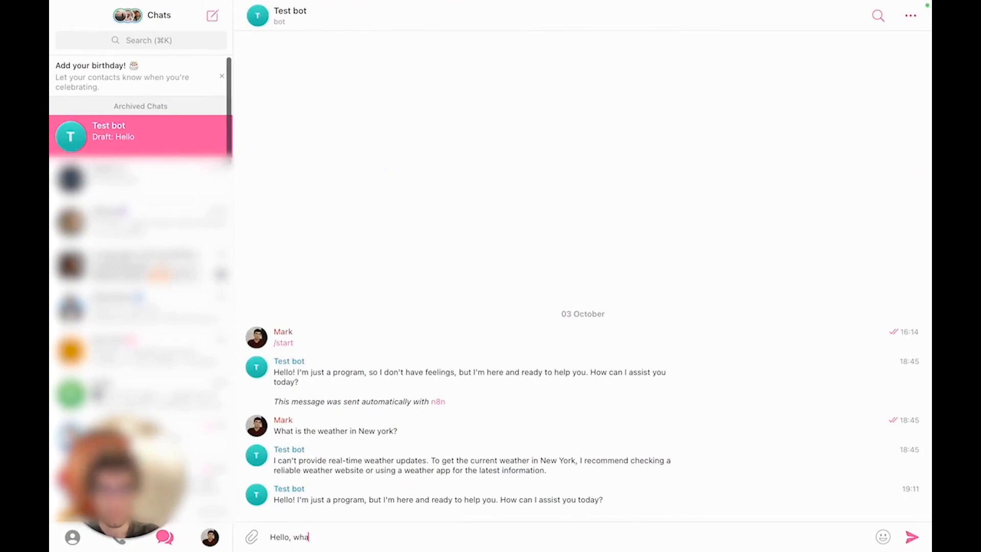
text(t is a capital of)
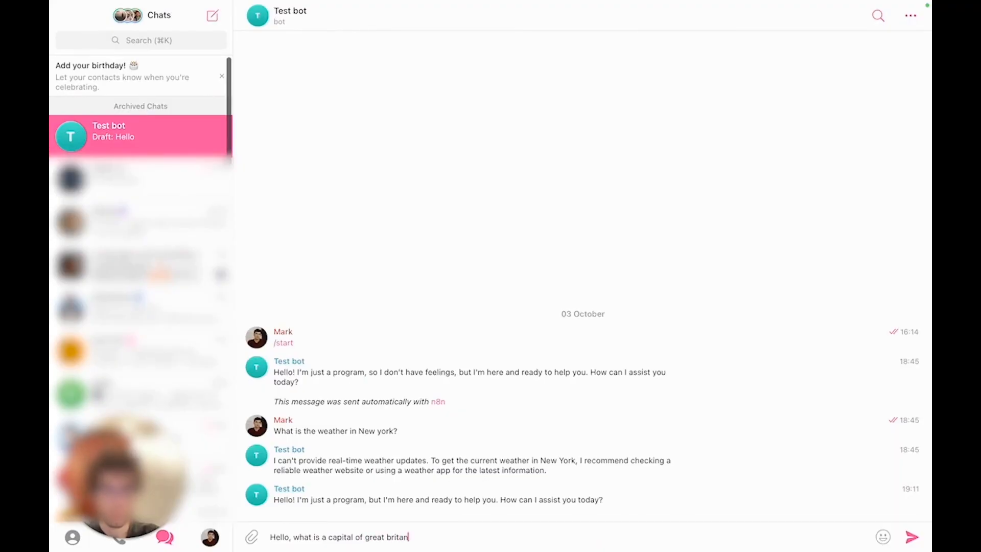
text( great britan)
key(Return)
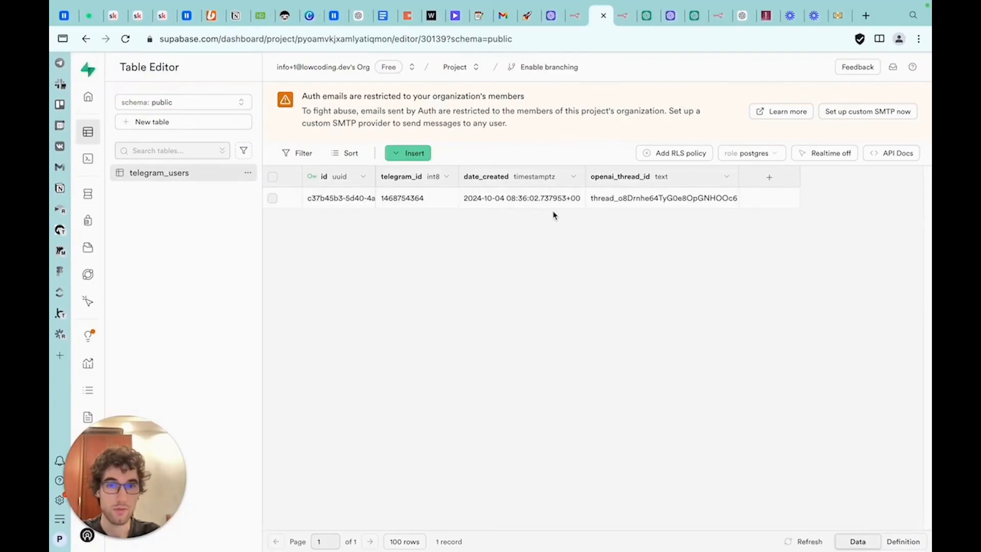
Open the latest workflow execution in n8n and examine which nodes ran
click(622, 16)
click(568, 92)
click(283, 177)
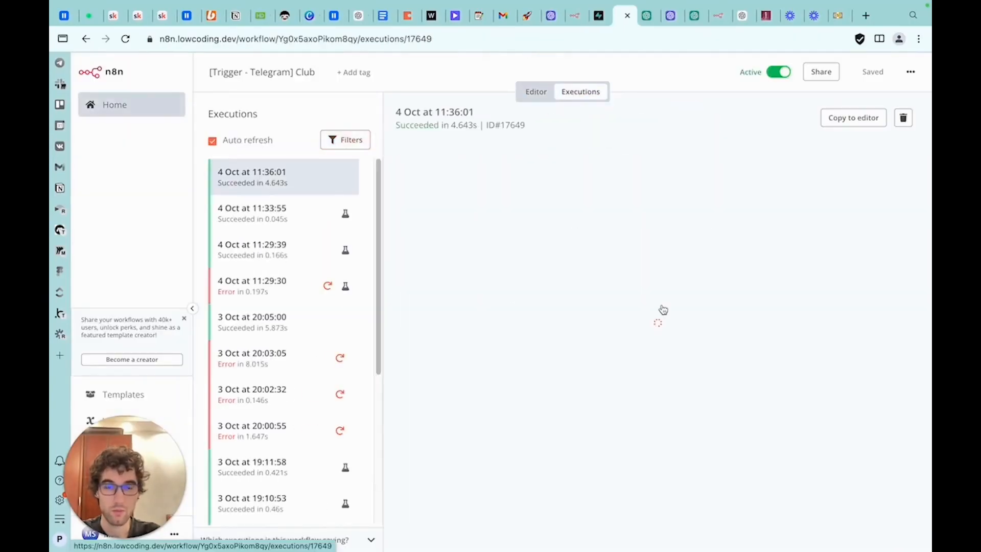
scroll(743, 228, up, 5)
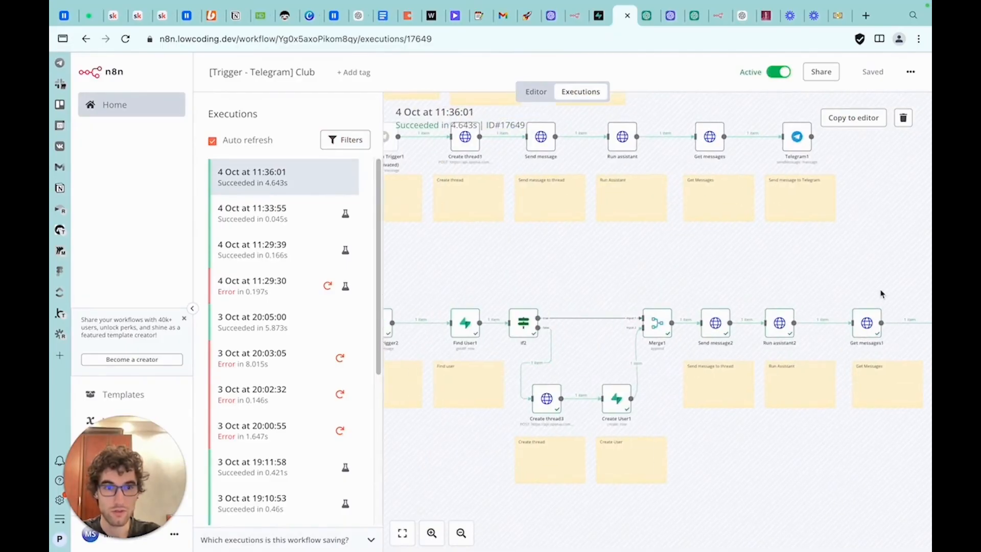
click(537, 92)
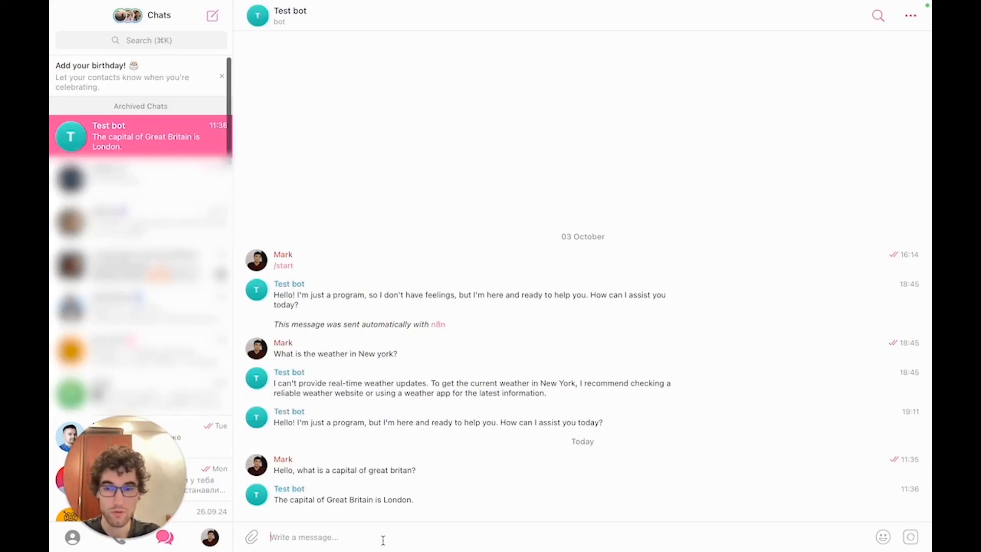
Send "What was my last question?" to Test bot to check the conversation memory
text(What was my last question?)
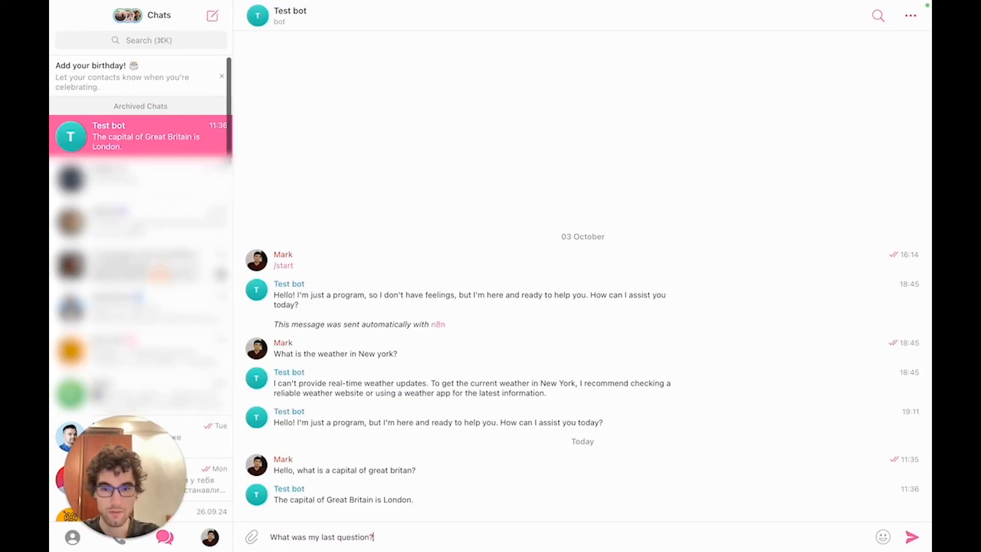
key(Return)
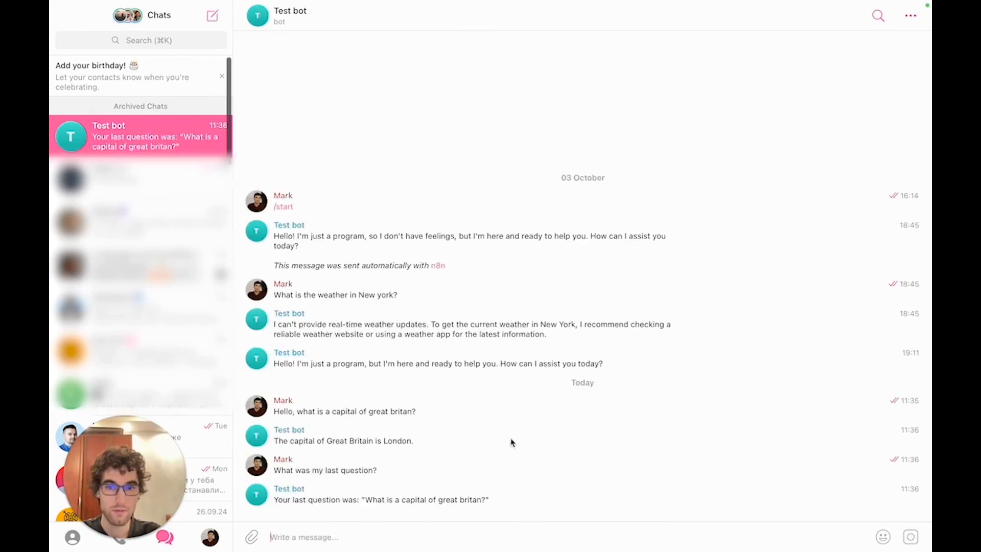
drag(494, 499, 382, 509)
Inspect the Find User1 node's input and output in the execution
key(super+Tab)
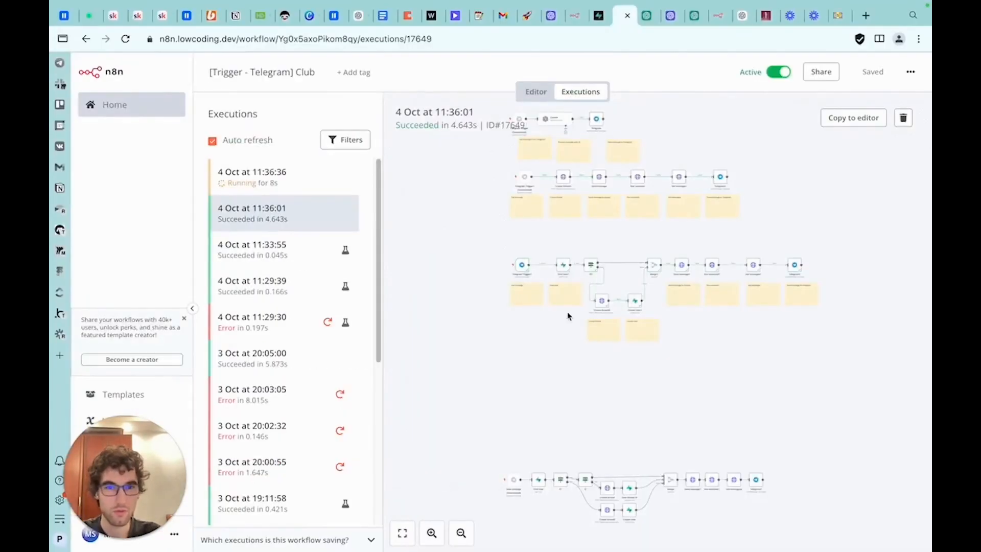
scroll(670, 221, up, 5)
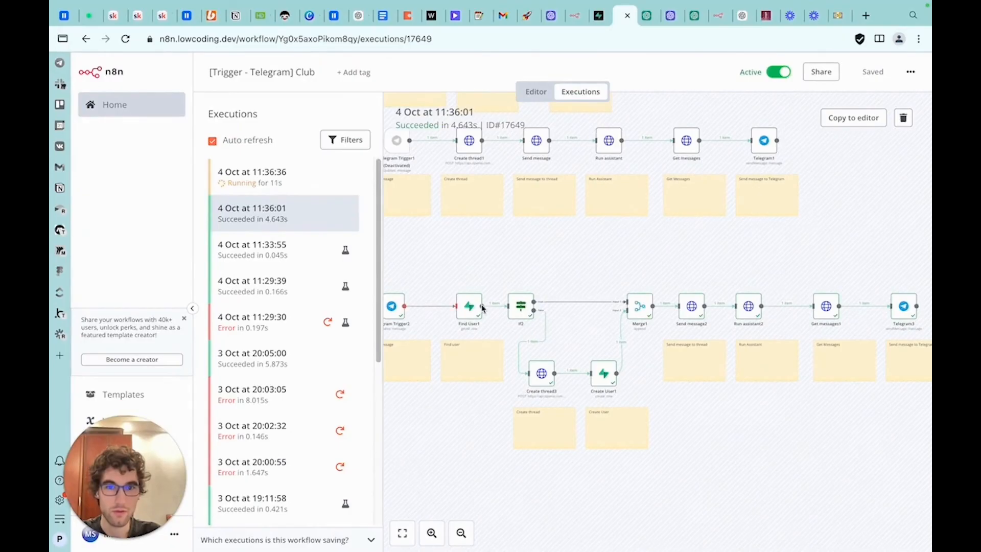
double_click(470, 309)
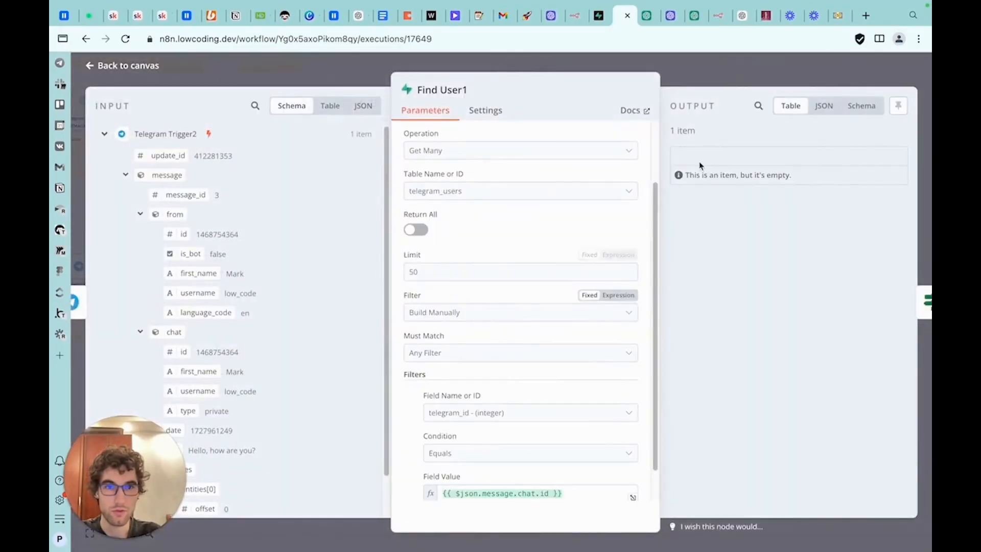
click(689, 74)
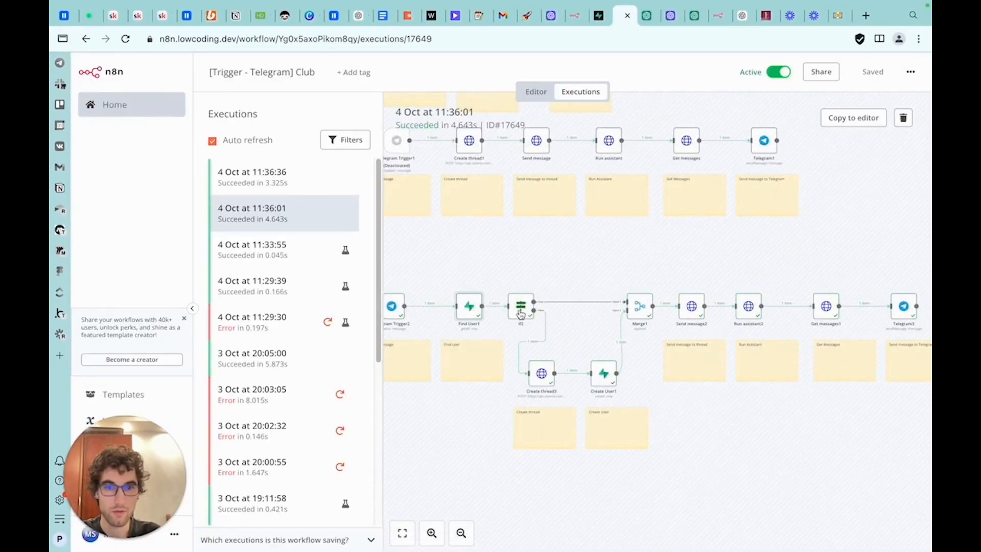
Open the newest execution and review the path it took through the workflow
drag(715, 252, 653, 262)
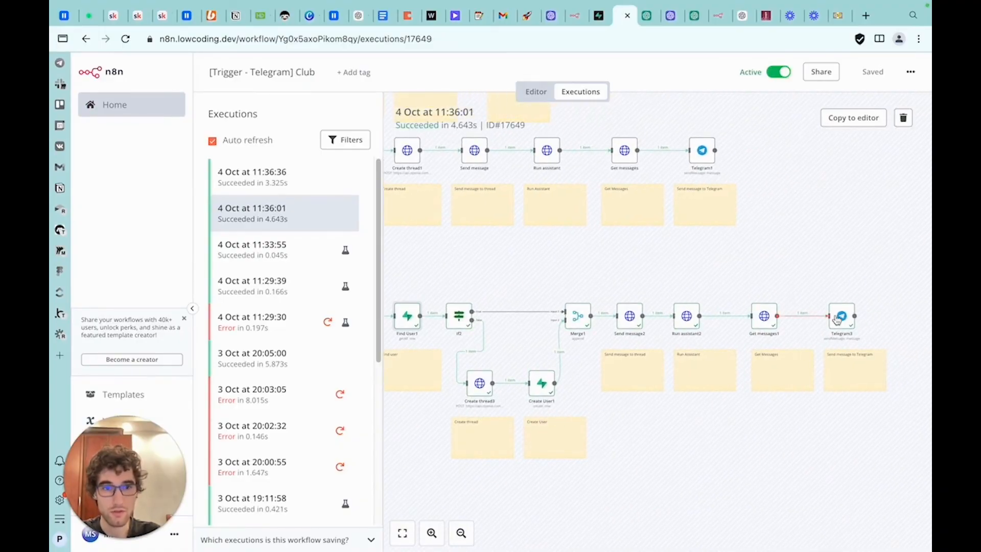
click(326, 186)
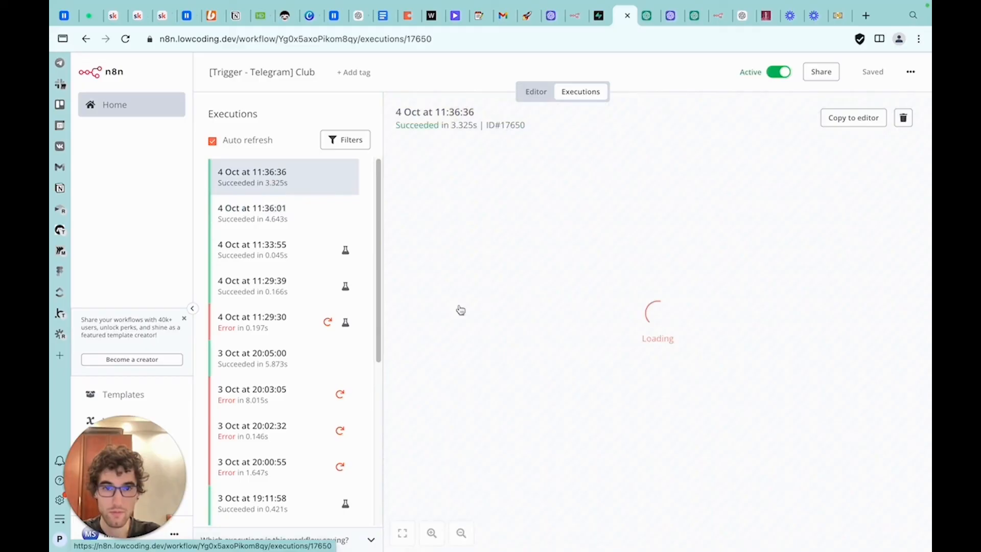
scroll(659, 235, up, 4)
scroll(483, 292, up, 2)
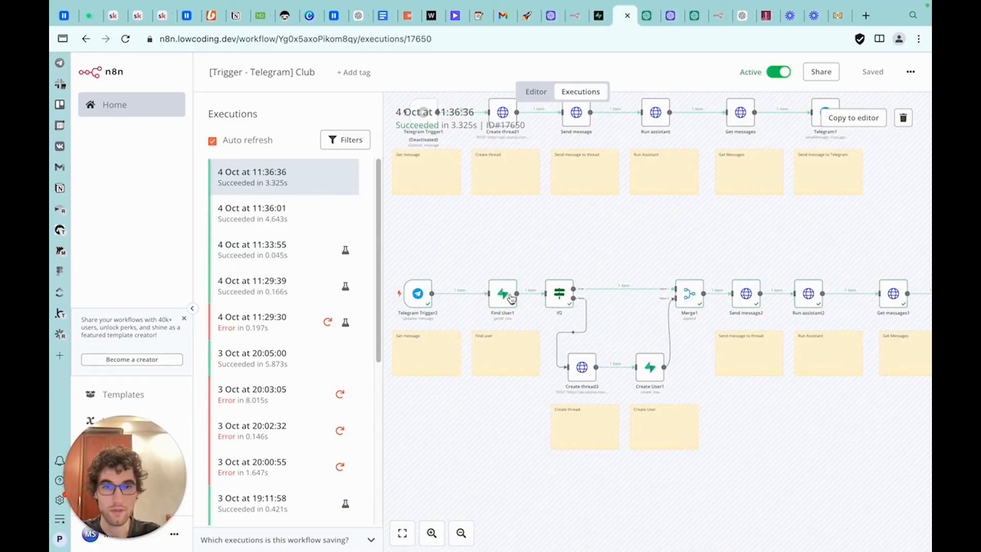
scroll(613, 272, right, 3)
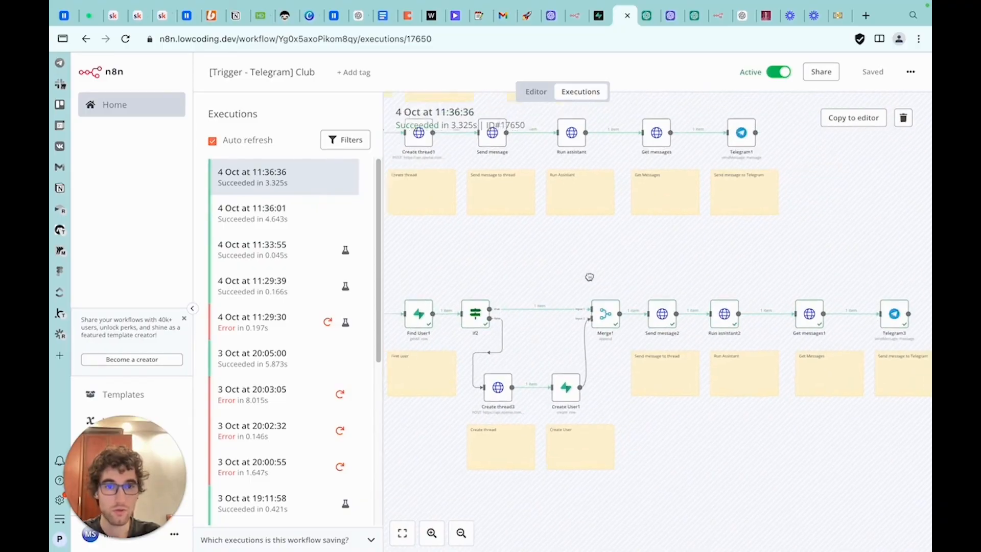
scroll(664, 291, right, 2)
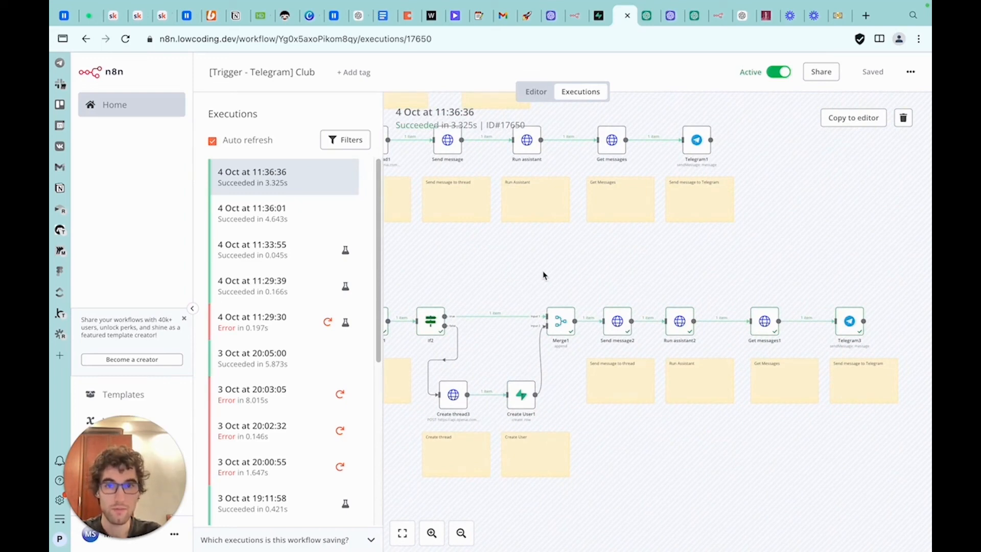
scroll(541, 251, down, 2)
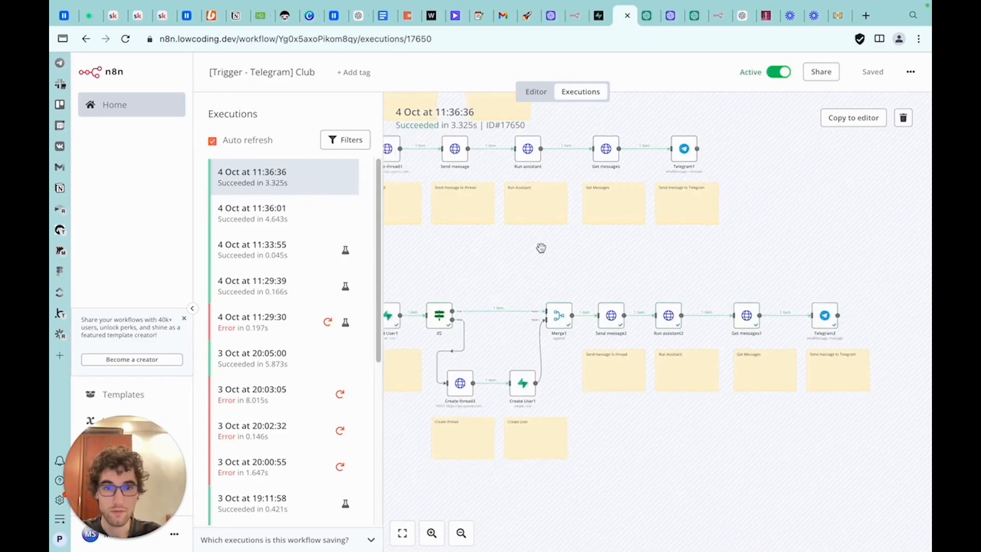
drag(543, 252, 630, 274)
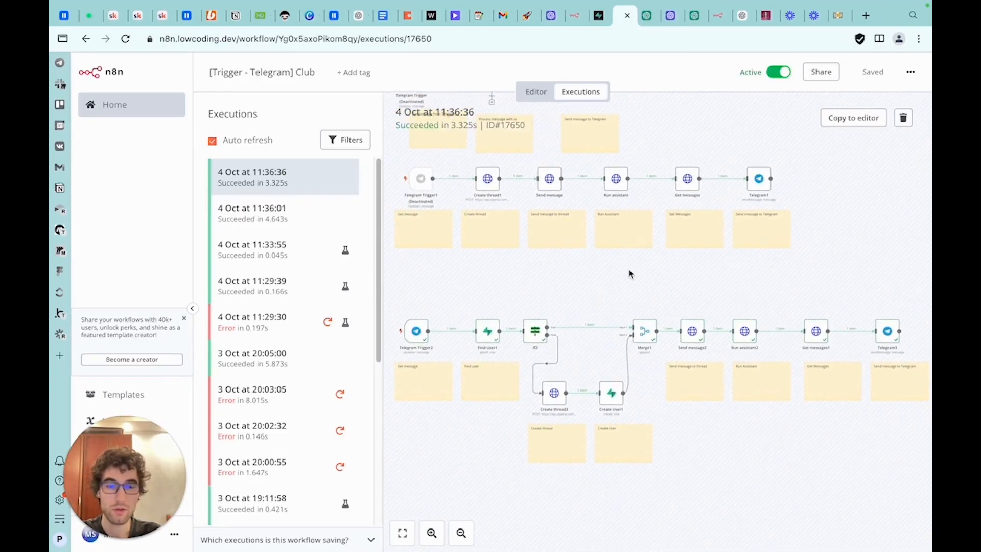